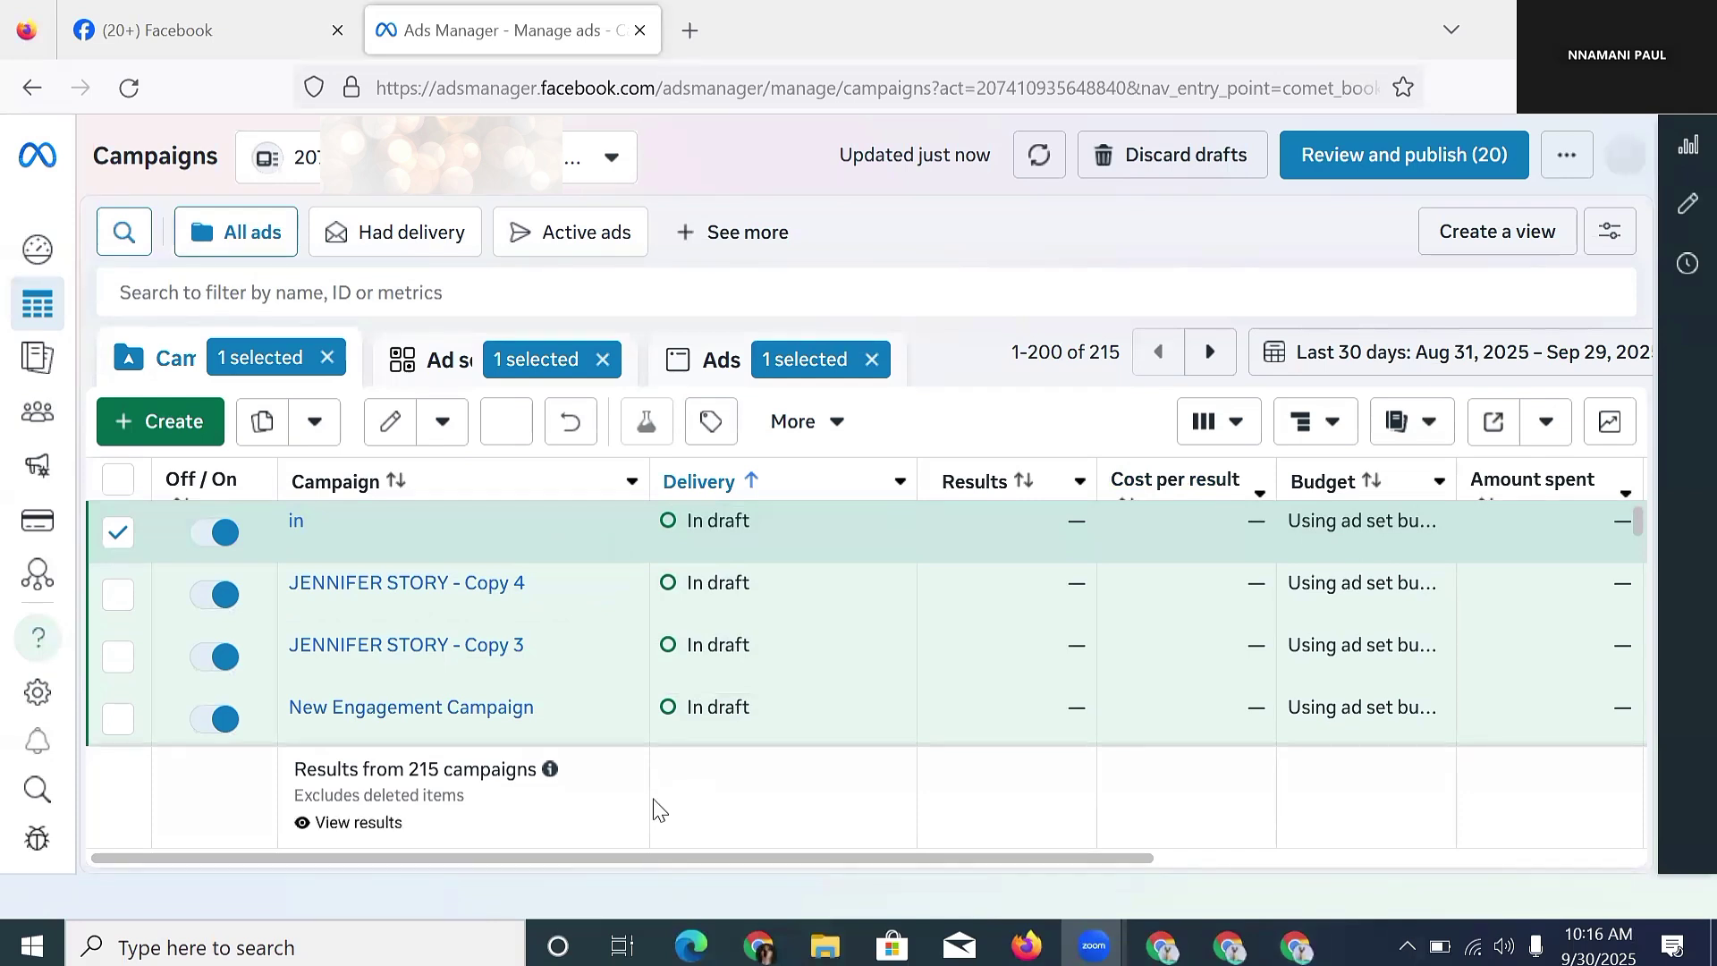
- Create a new campaign with the Leads objective and the Manual leads campaign setup
{"action": "left_click", "coordinate": [527, 361]}
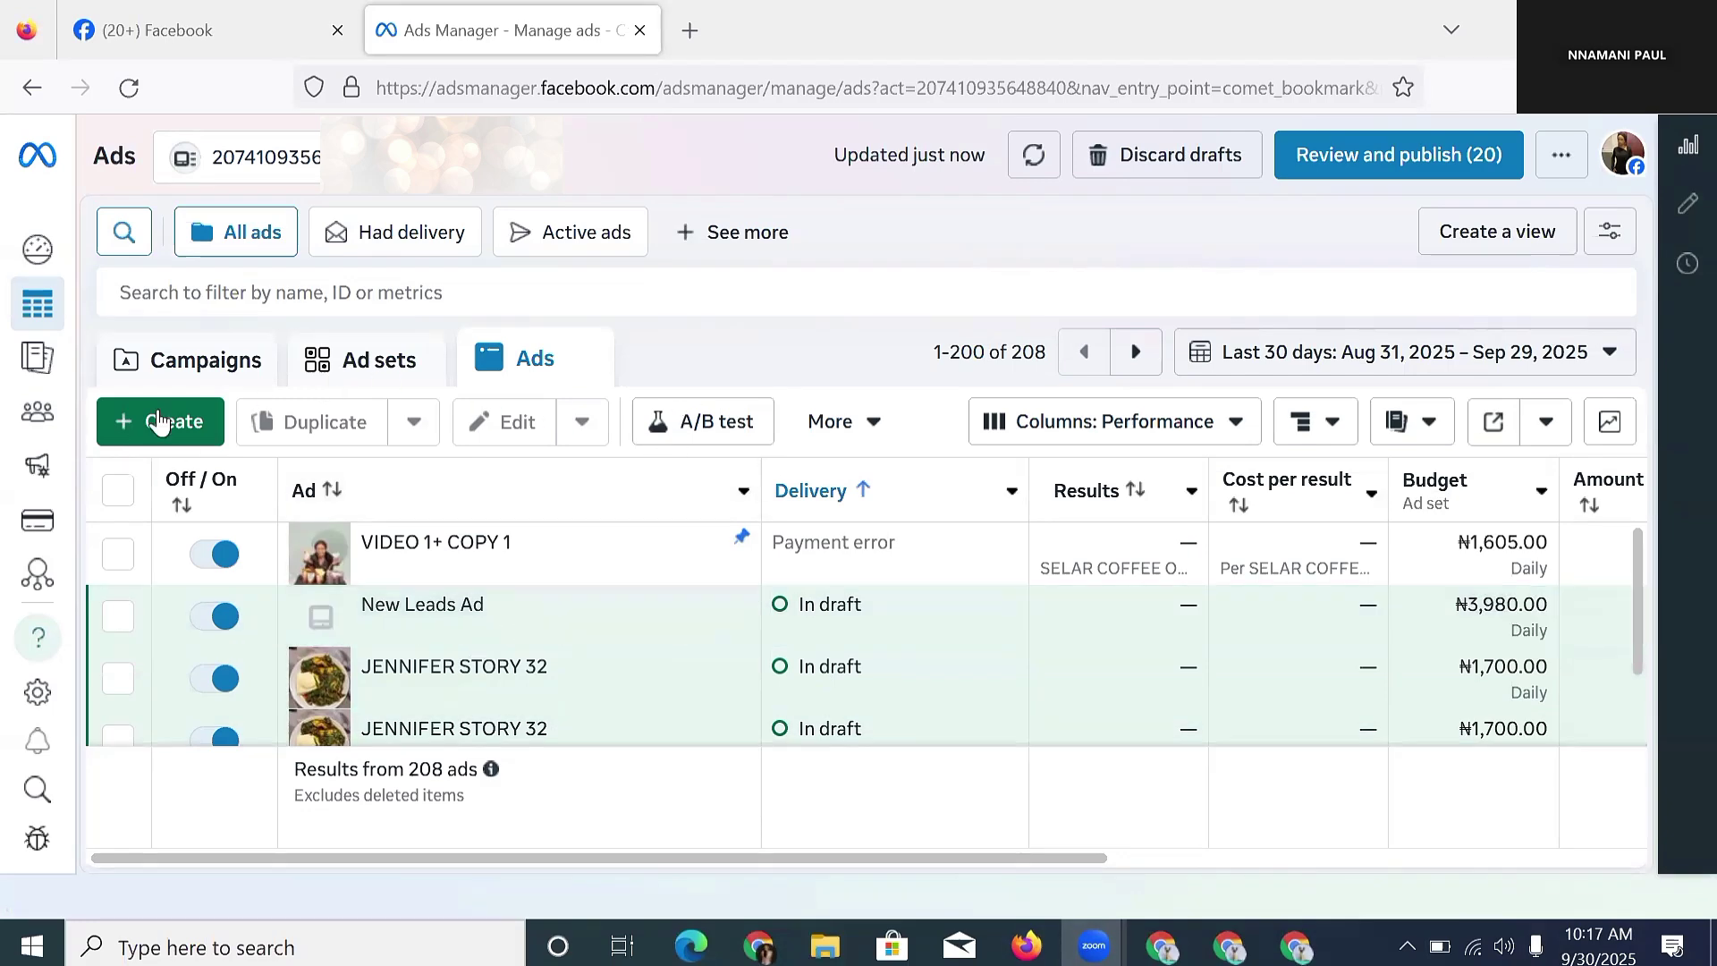
{"action": "left_click", "coordinate": [158, 413]}
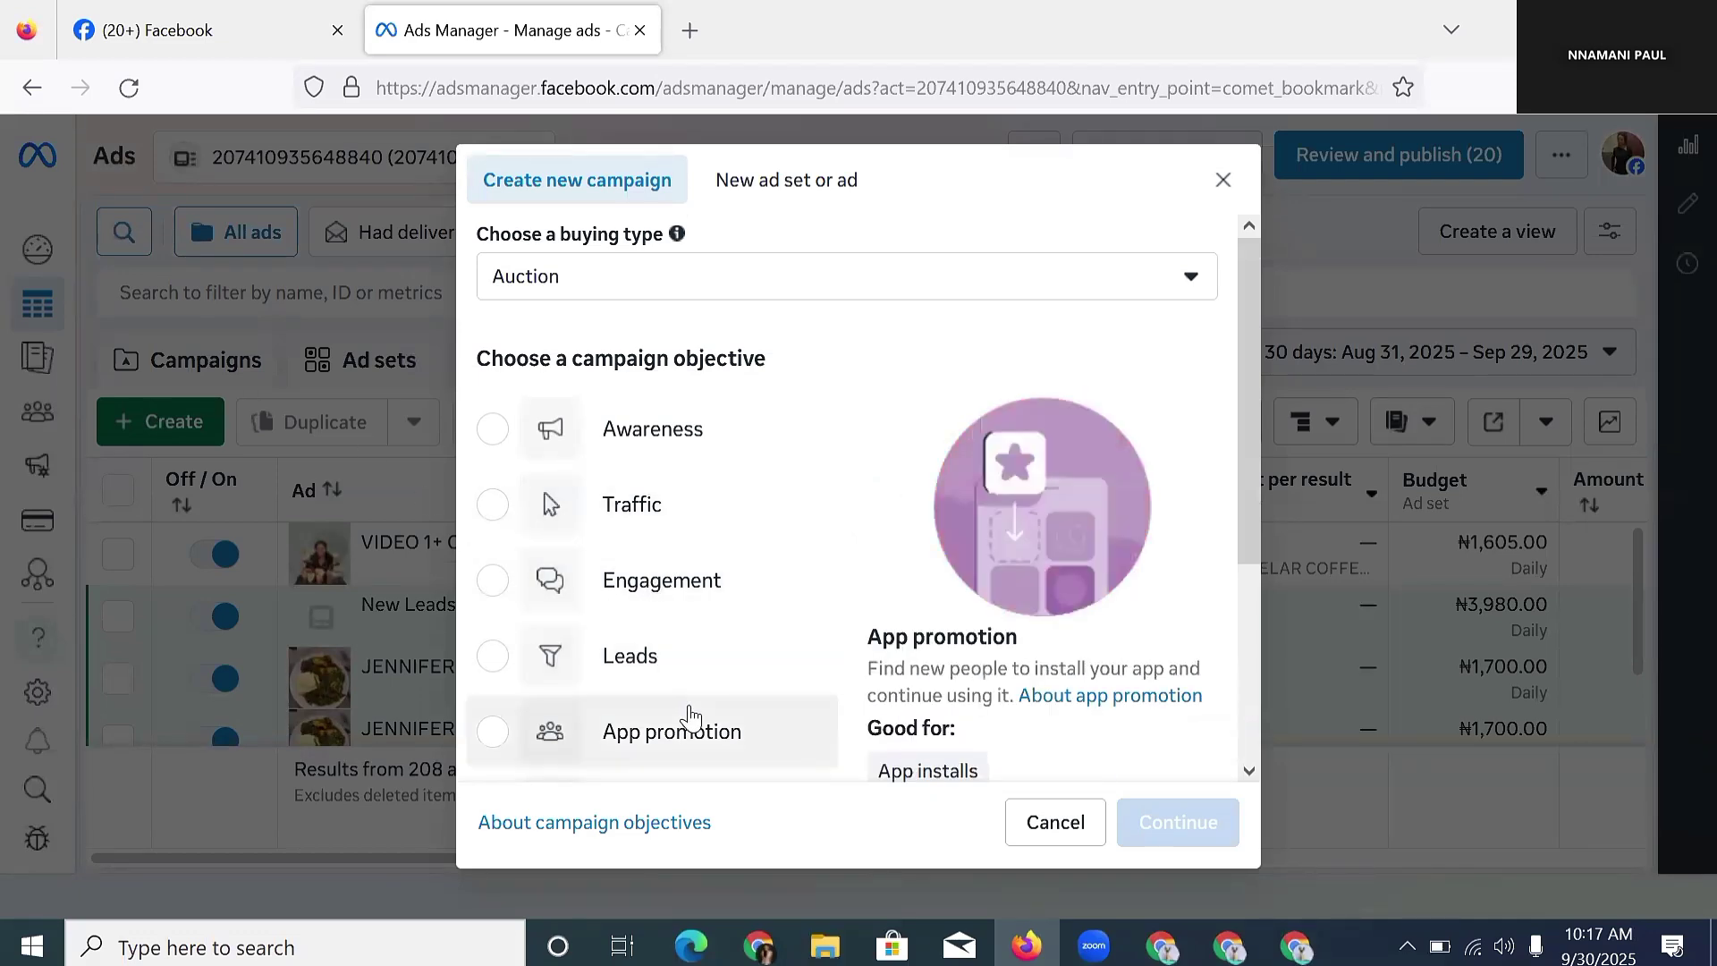
{"action": "scroll", "coordinate": [684, 724], "scroll_direction": "down", "scroll_amount": 3}
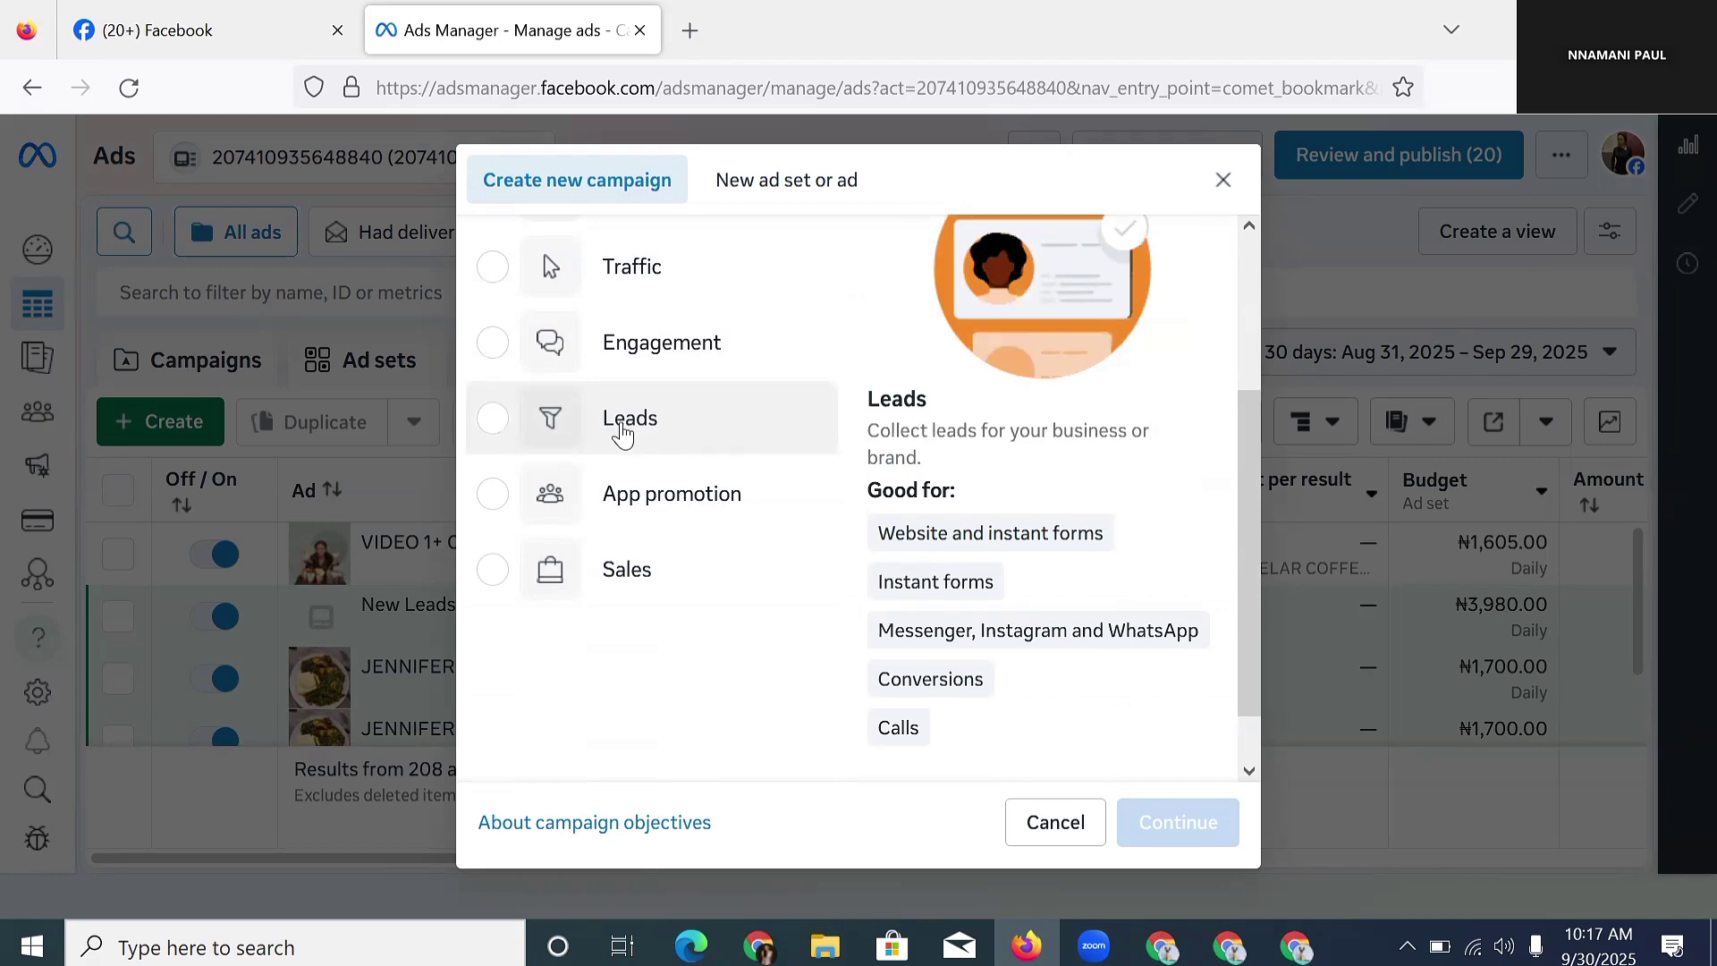
{"action": "left_click", "coordinate": [621, 433]}
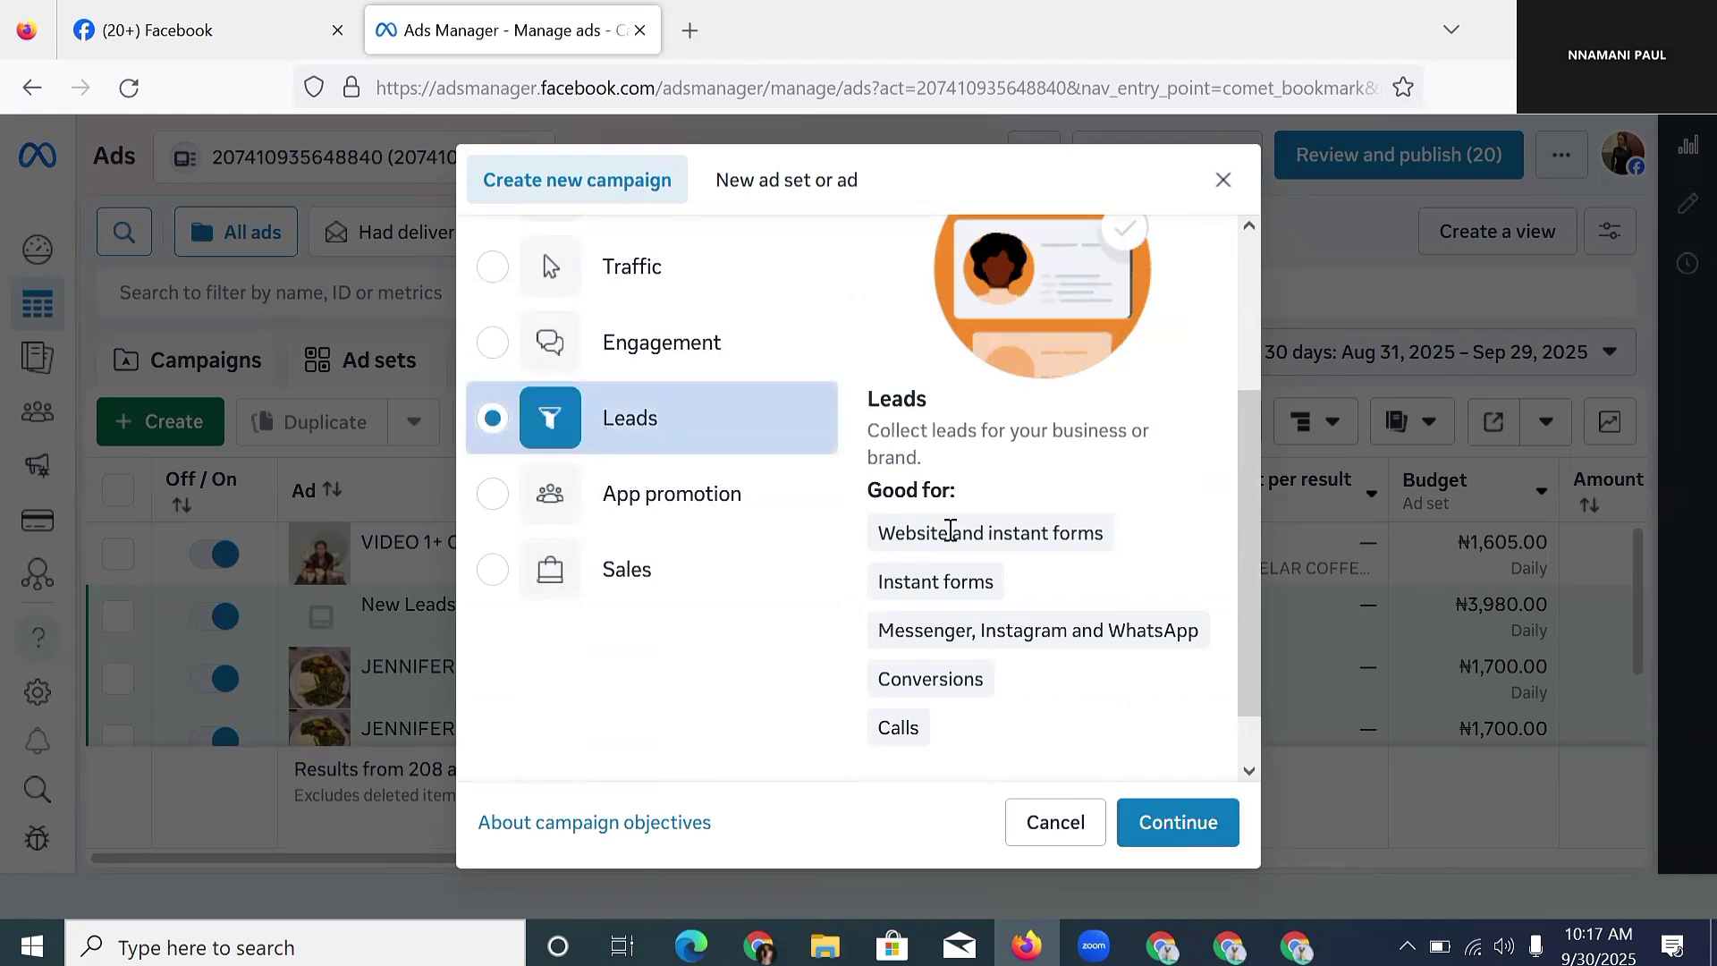
{"action": "left_click", "coordinate": [1209, 825]}
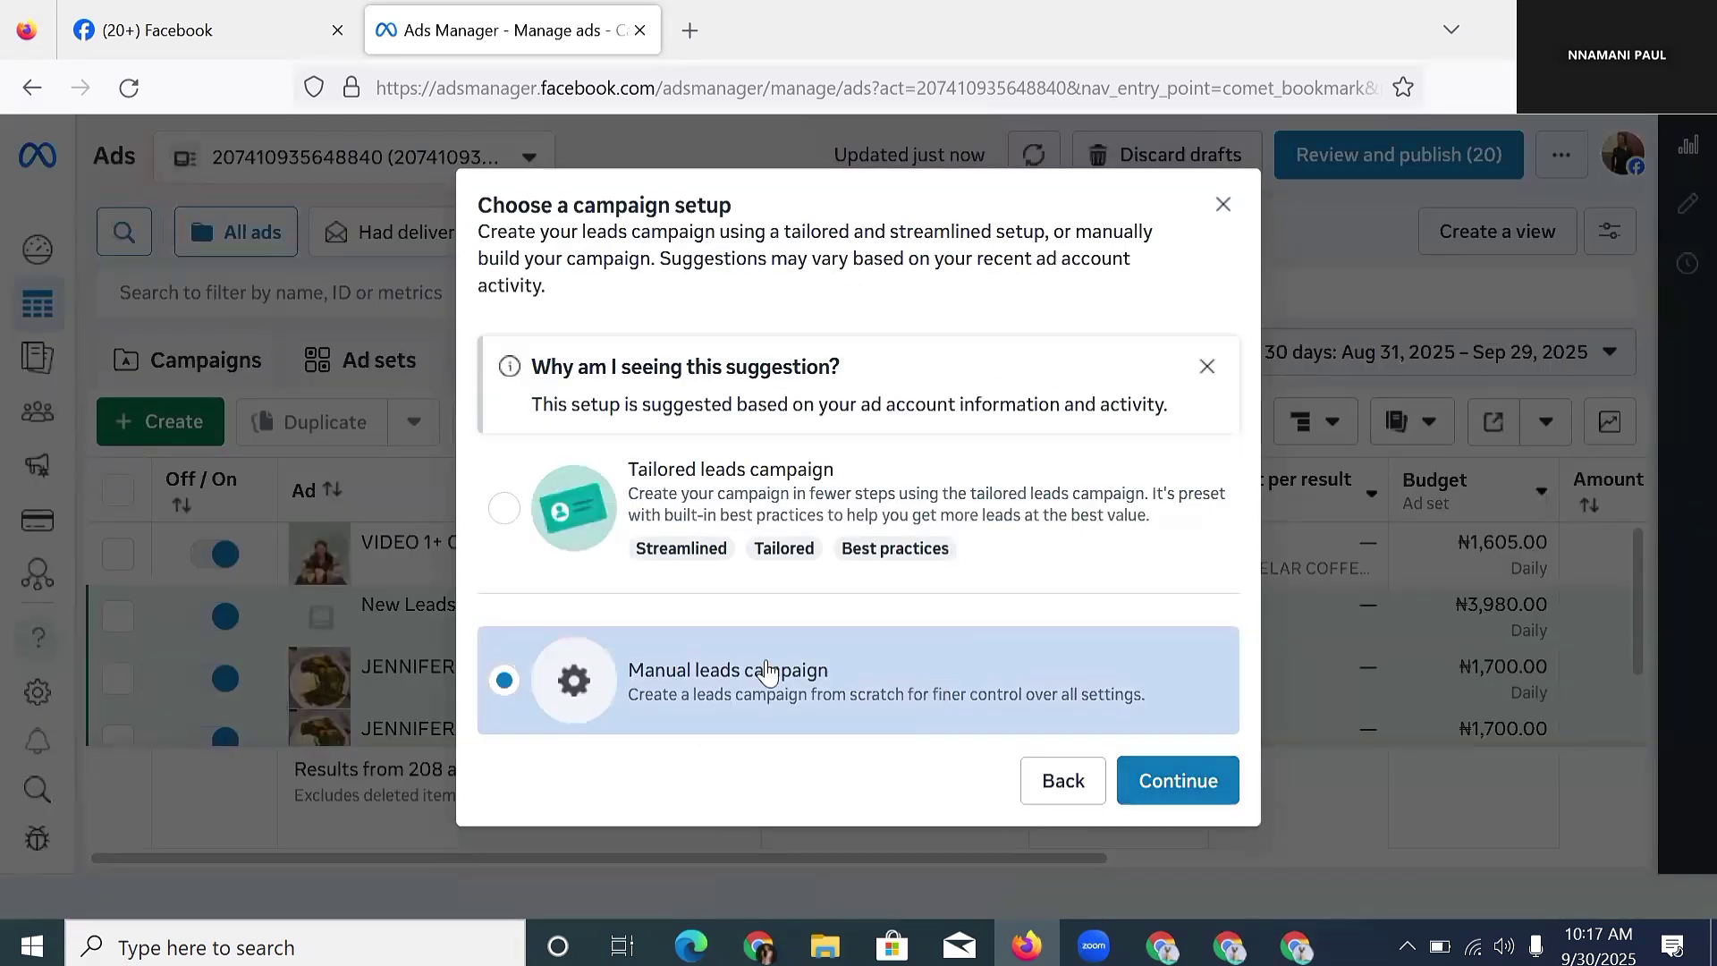
{"action": "left_click", "coordinate": [1167, 782]}
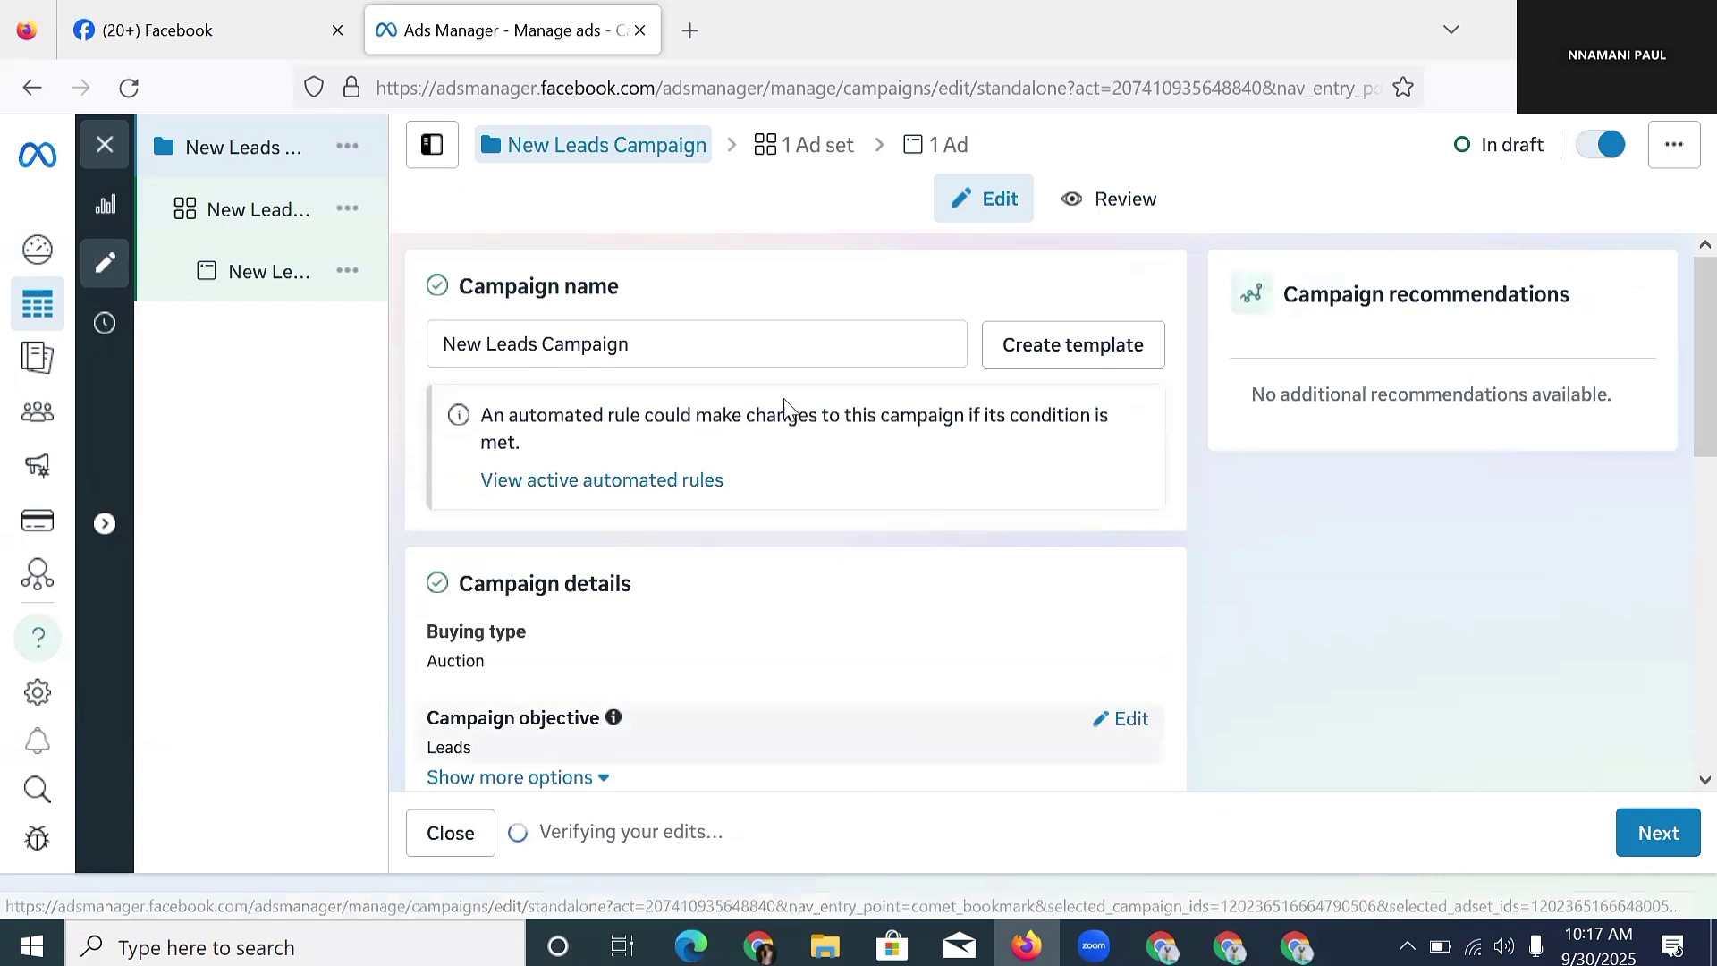
- Rename the new leads campaign as INSTAGRAM AD
{"action": "double_click", "coordinate": [730, 344]}
{"action": "triple_click", "coordinate": [730, 344]}
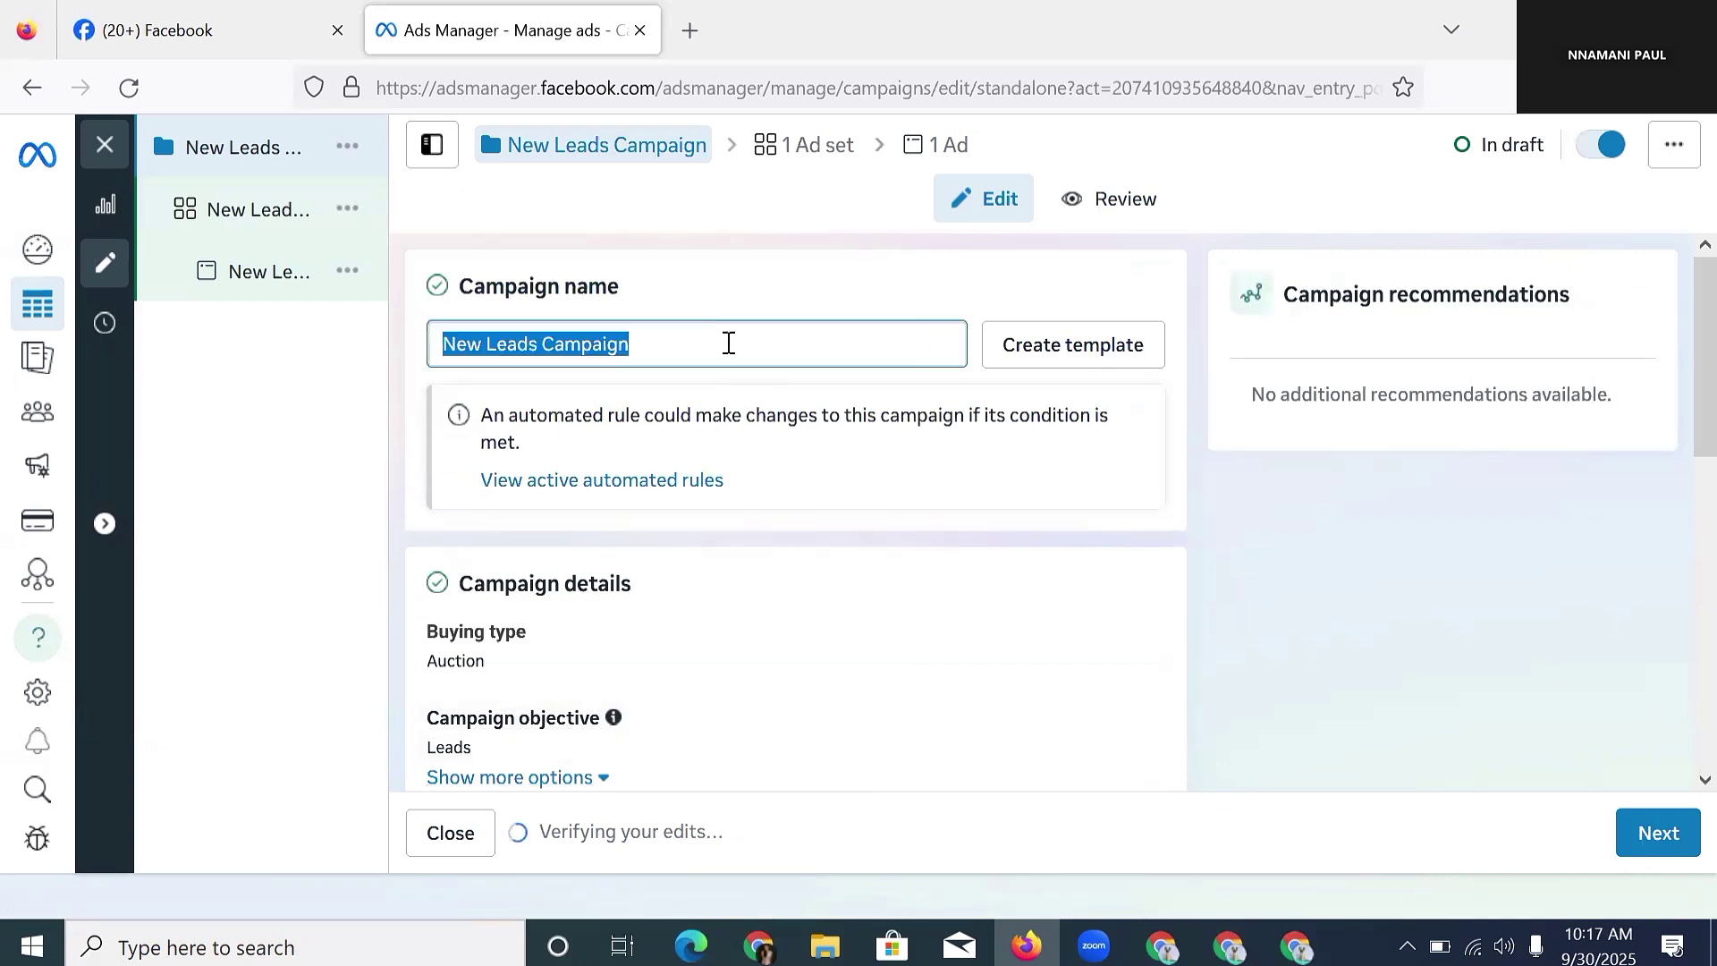
{"action": "type", "text": "IN"}
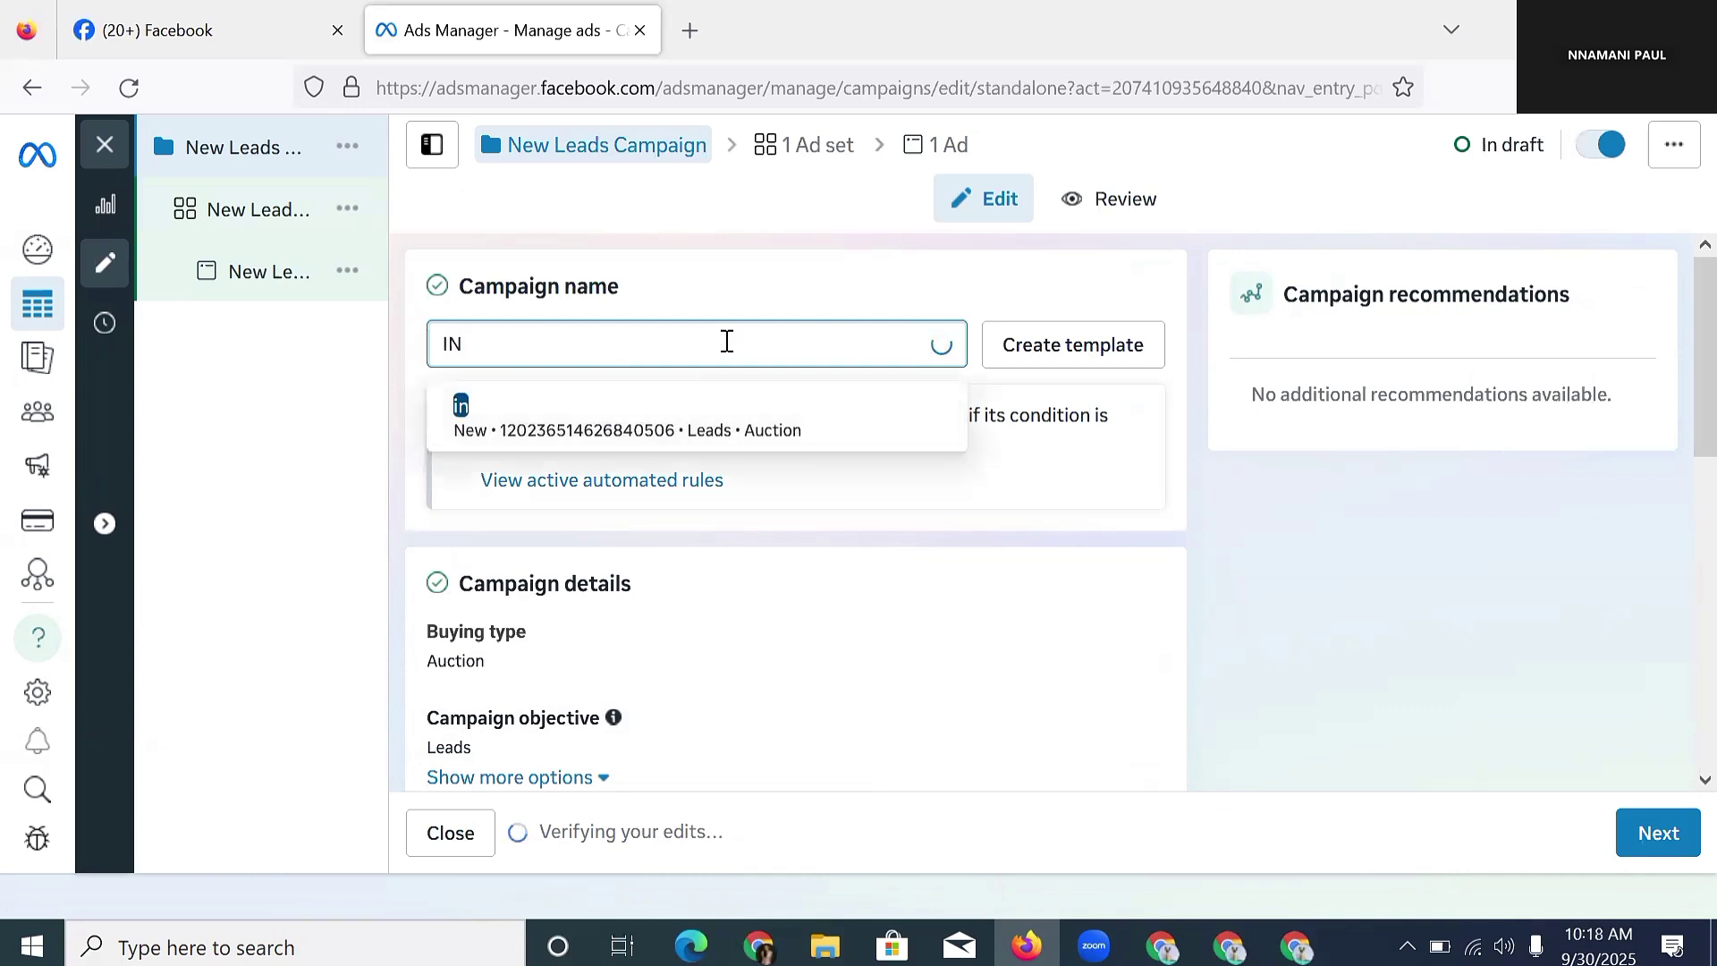
{"action": "type", "text": "ST"}
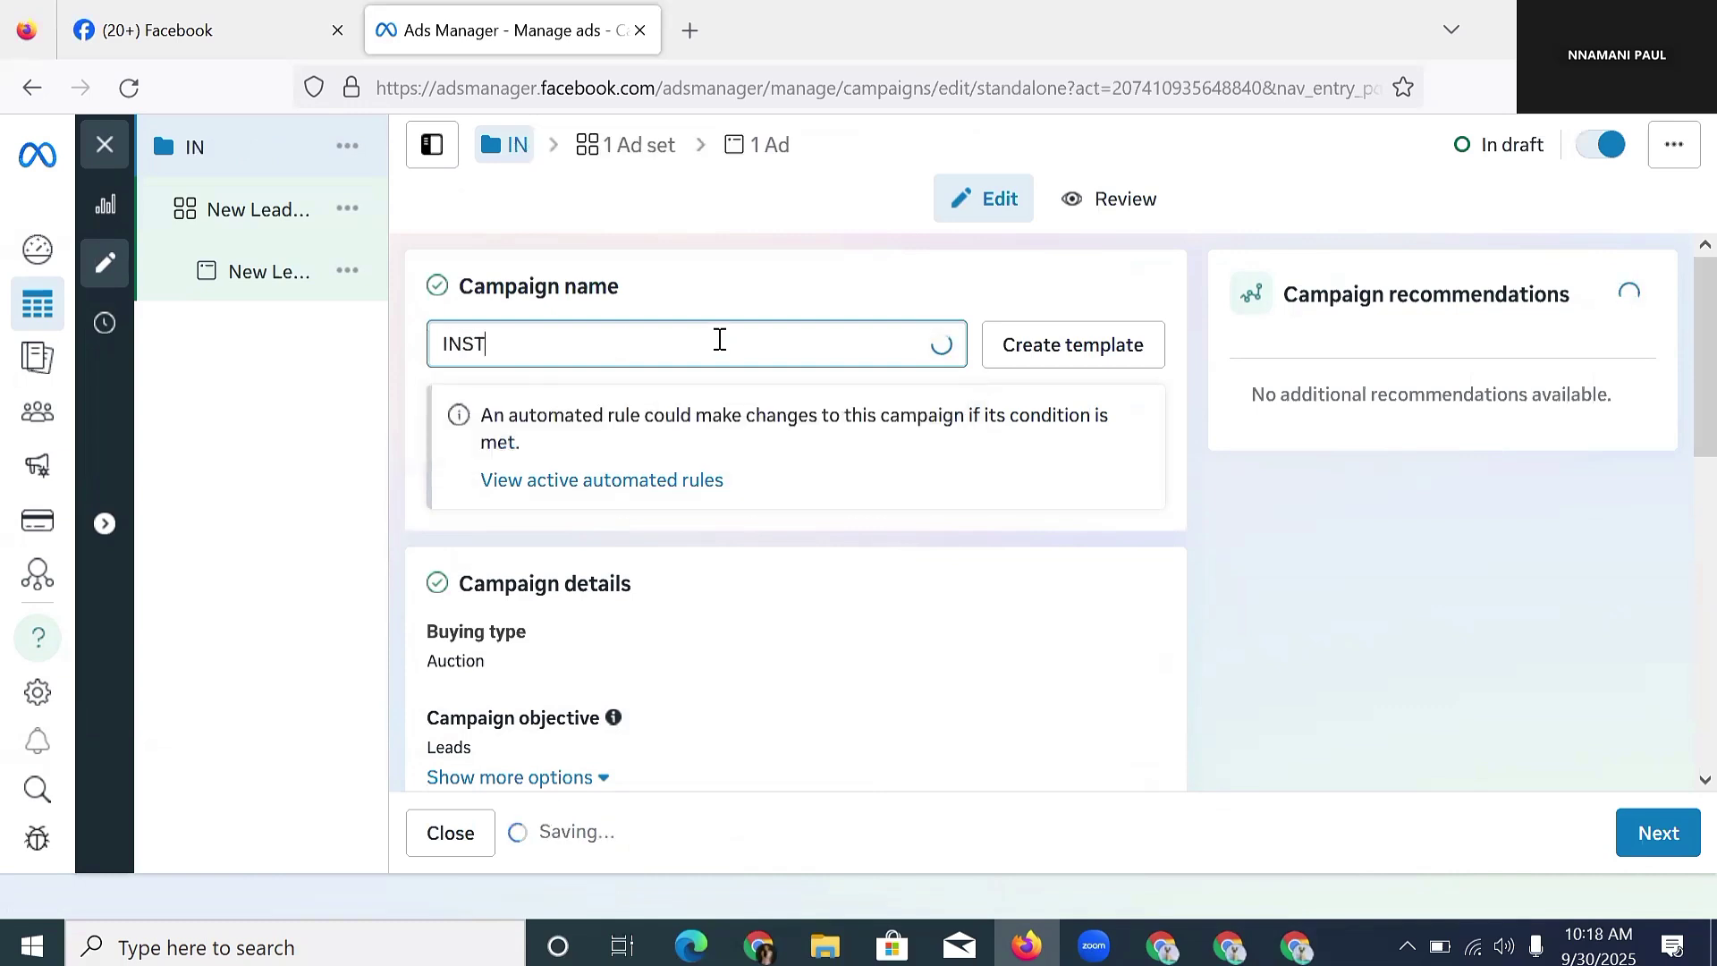
{"action": "type", "text": "AGRAM"}
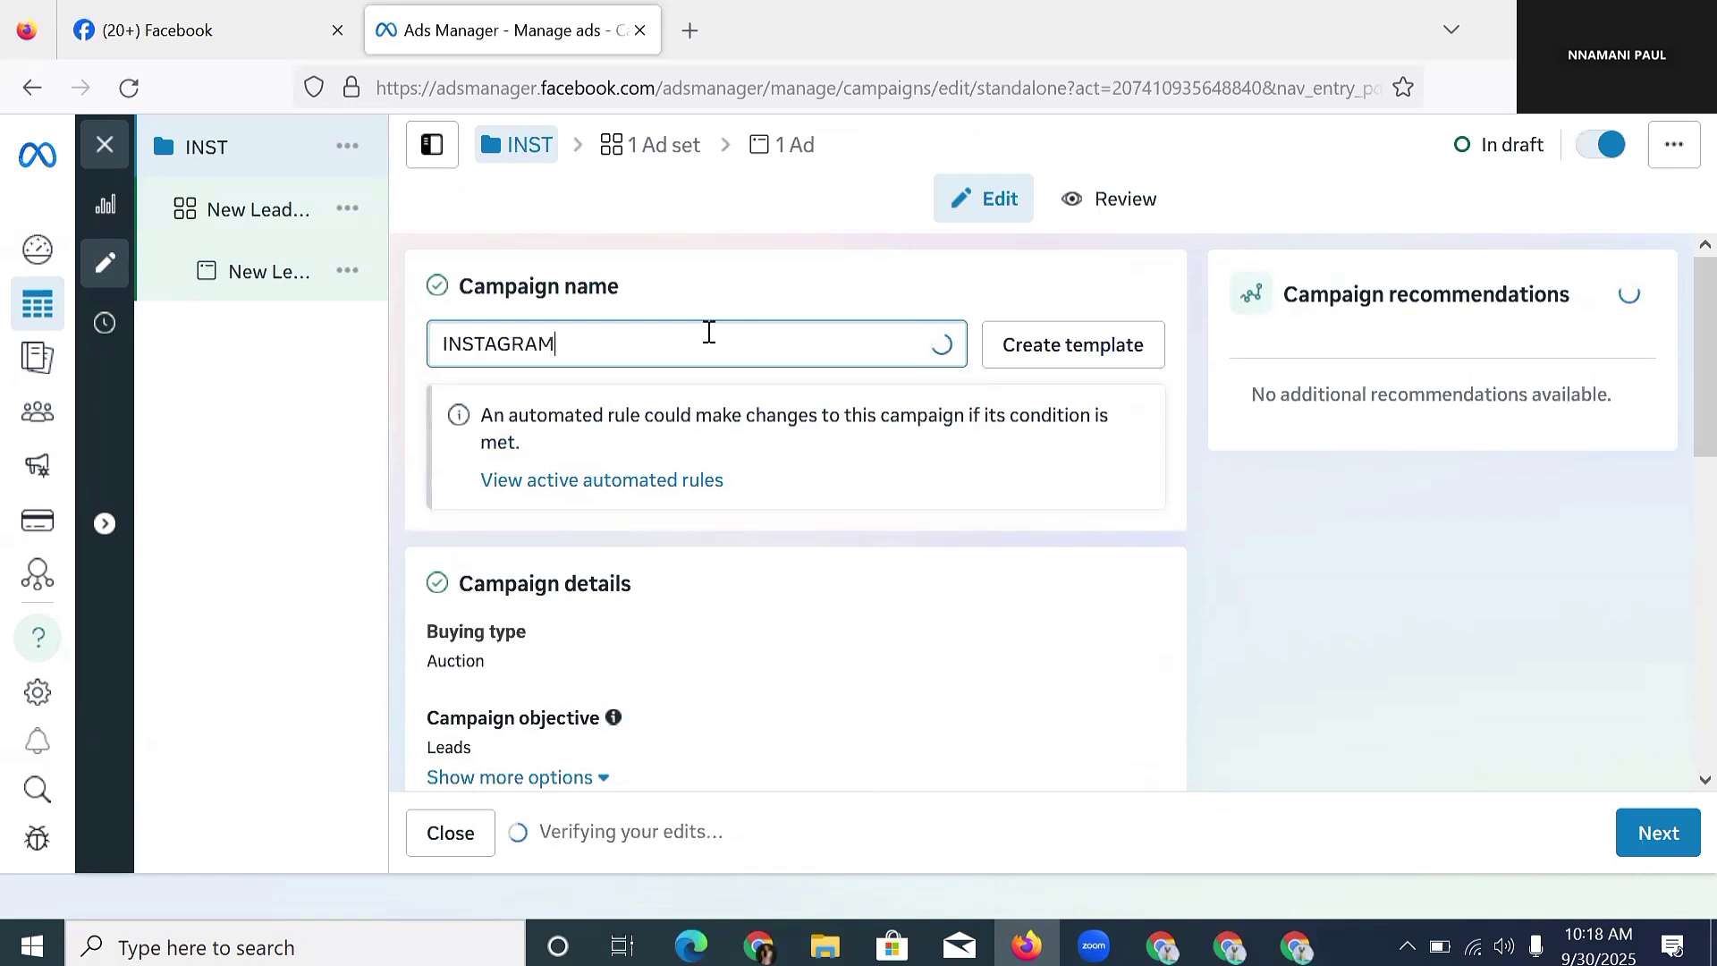
{"action": "type", "text": " AD"}
{"action": "scroll", "coordinate": [706, 563], "scroll_direction": "down", "scroll_amount": 3}
{"action": "scroll", "coordinate": [731, 560], "scroll_direction": "down", "scroll_amount": 2}
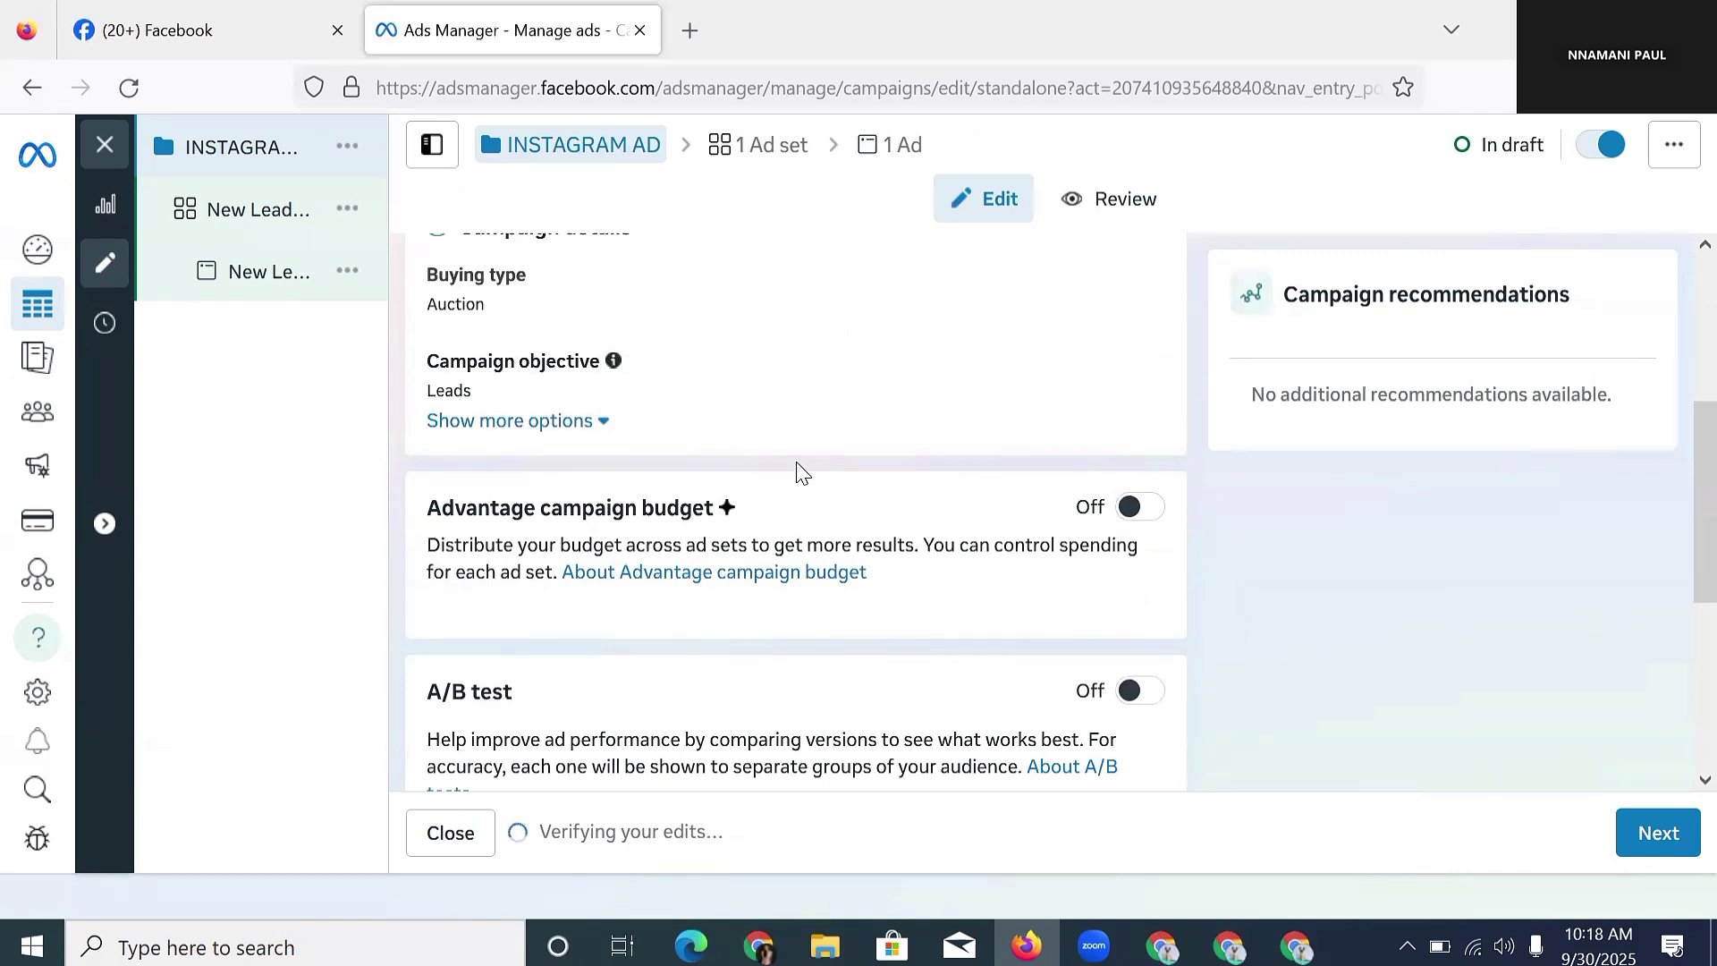
{"action": "left_click", "coordinate": [1141, 507]}
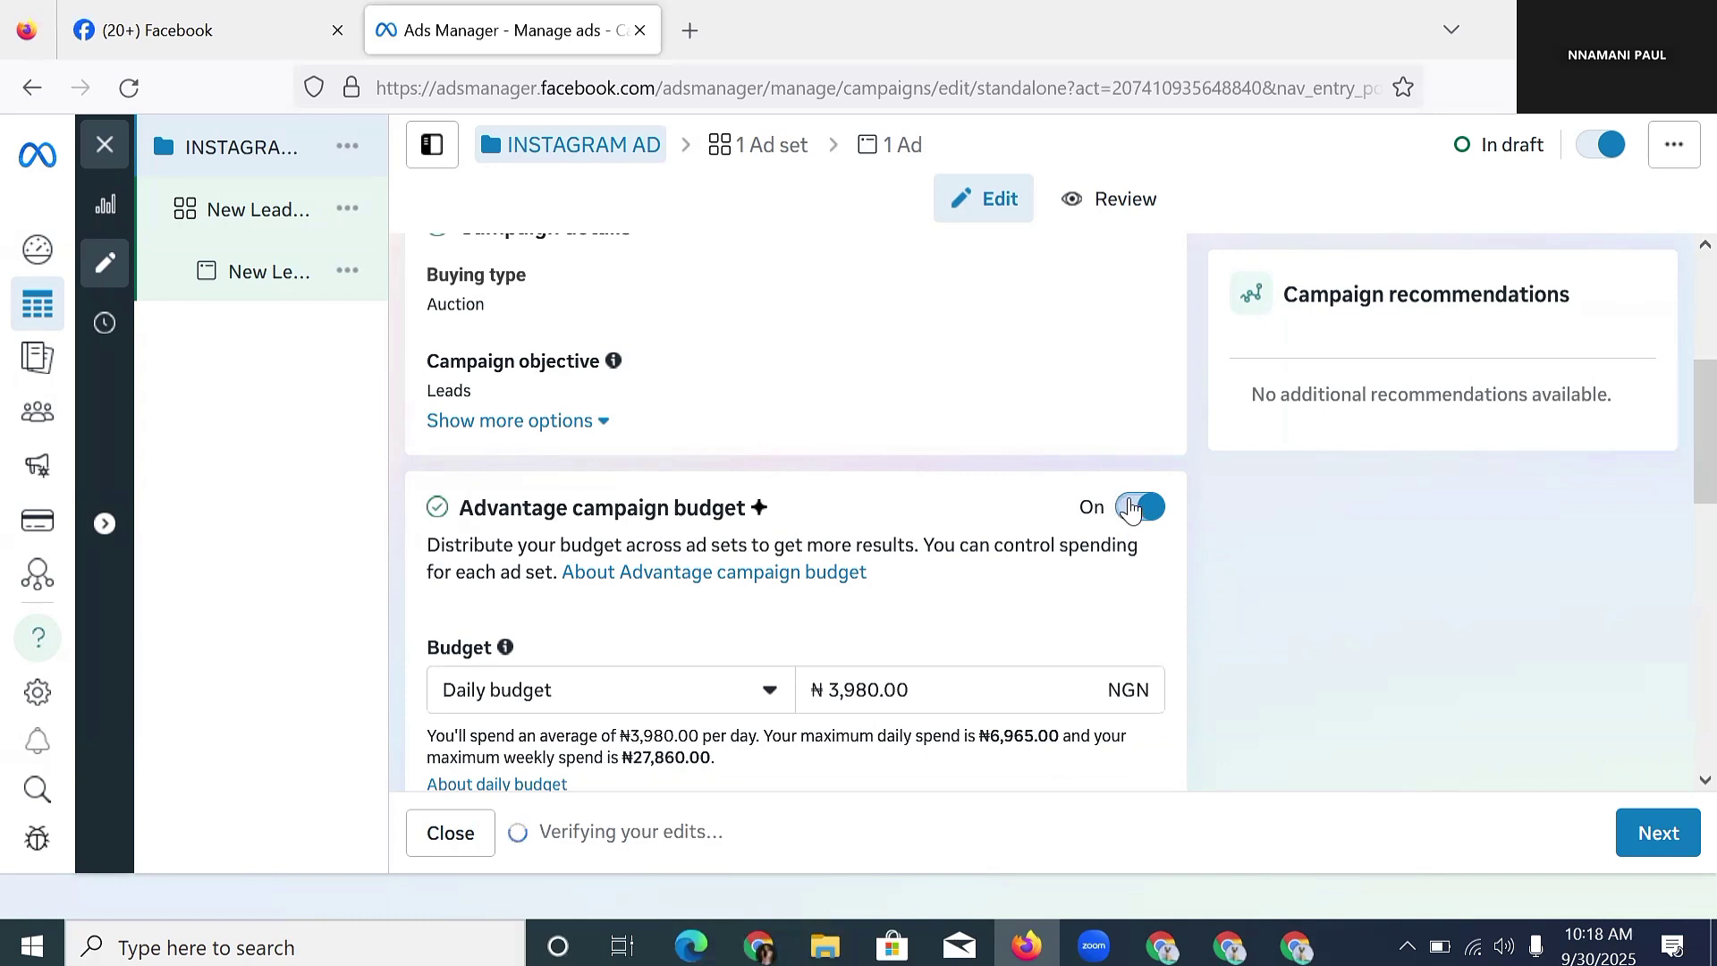
{"action": "left_click", "coordinate": [1126, 507]}
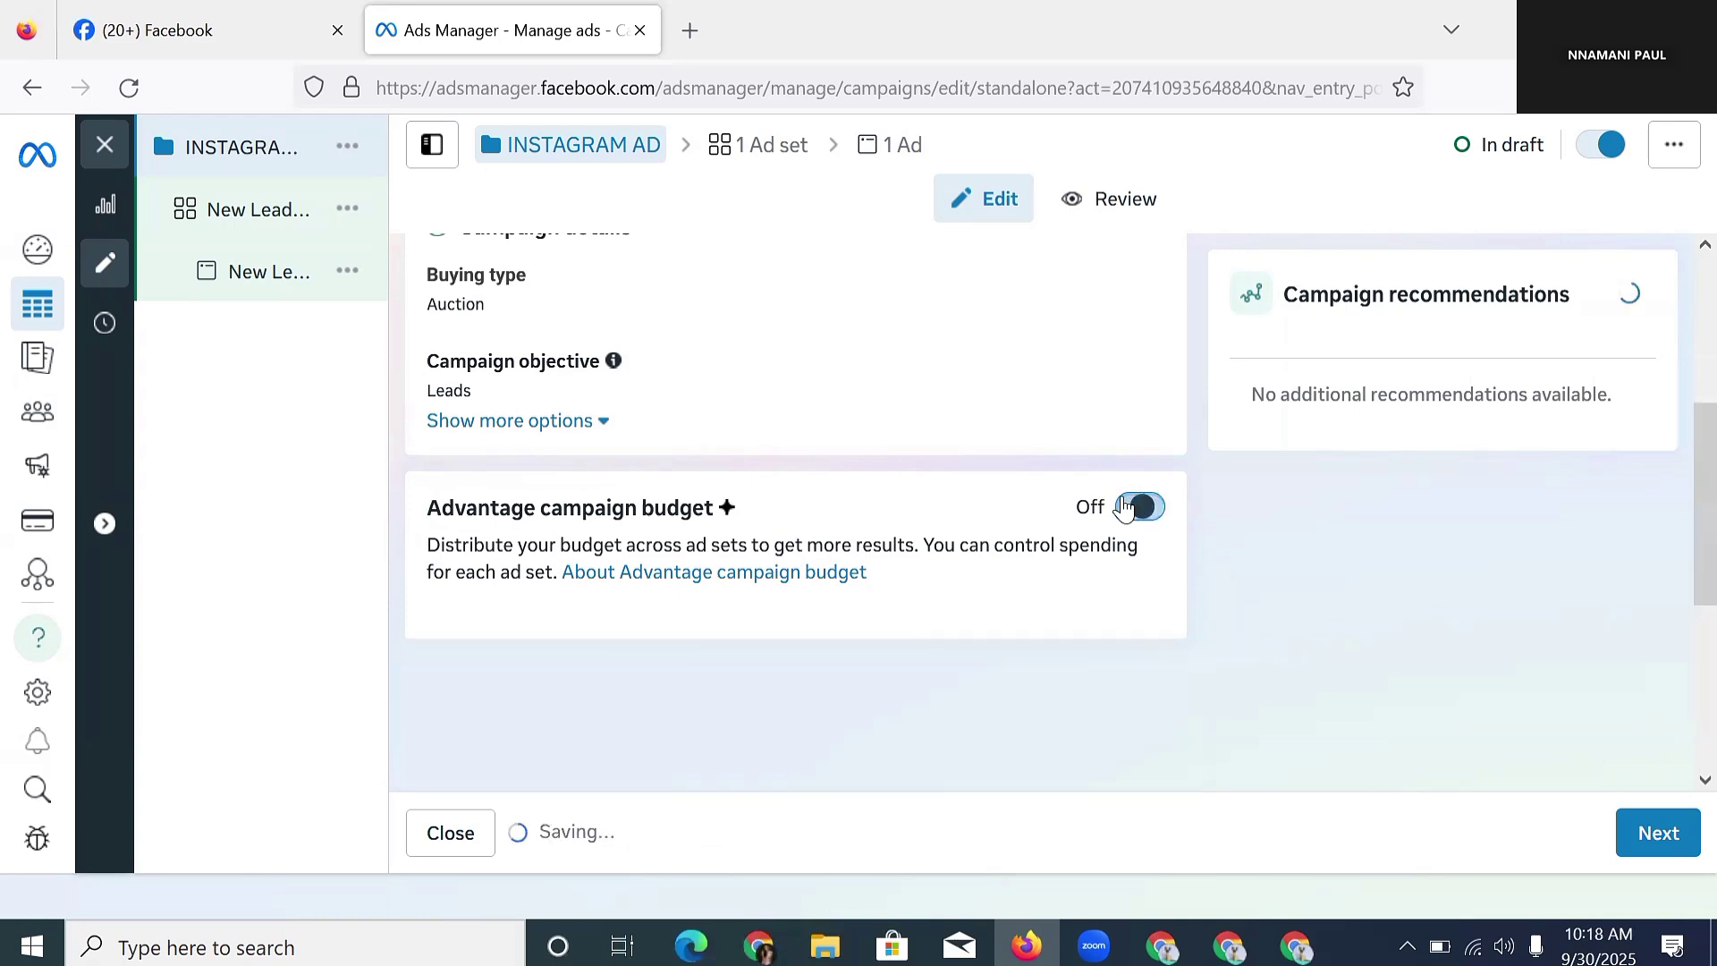
- Continue to the ad set settings, leaving A/B test off and no special ad category declared
{"action": "scroll", "coordinate": [675, 347], "scroll_direction": "down", "scroll_amount": 2}
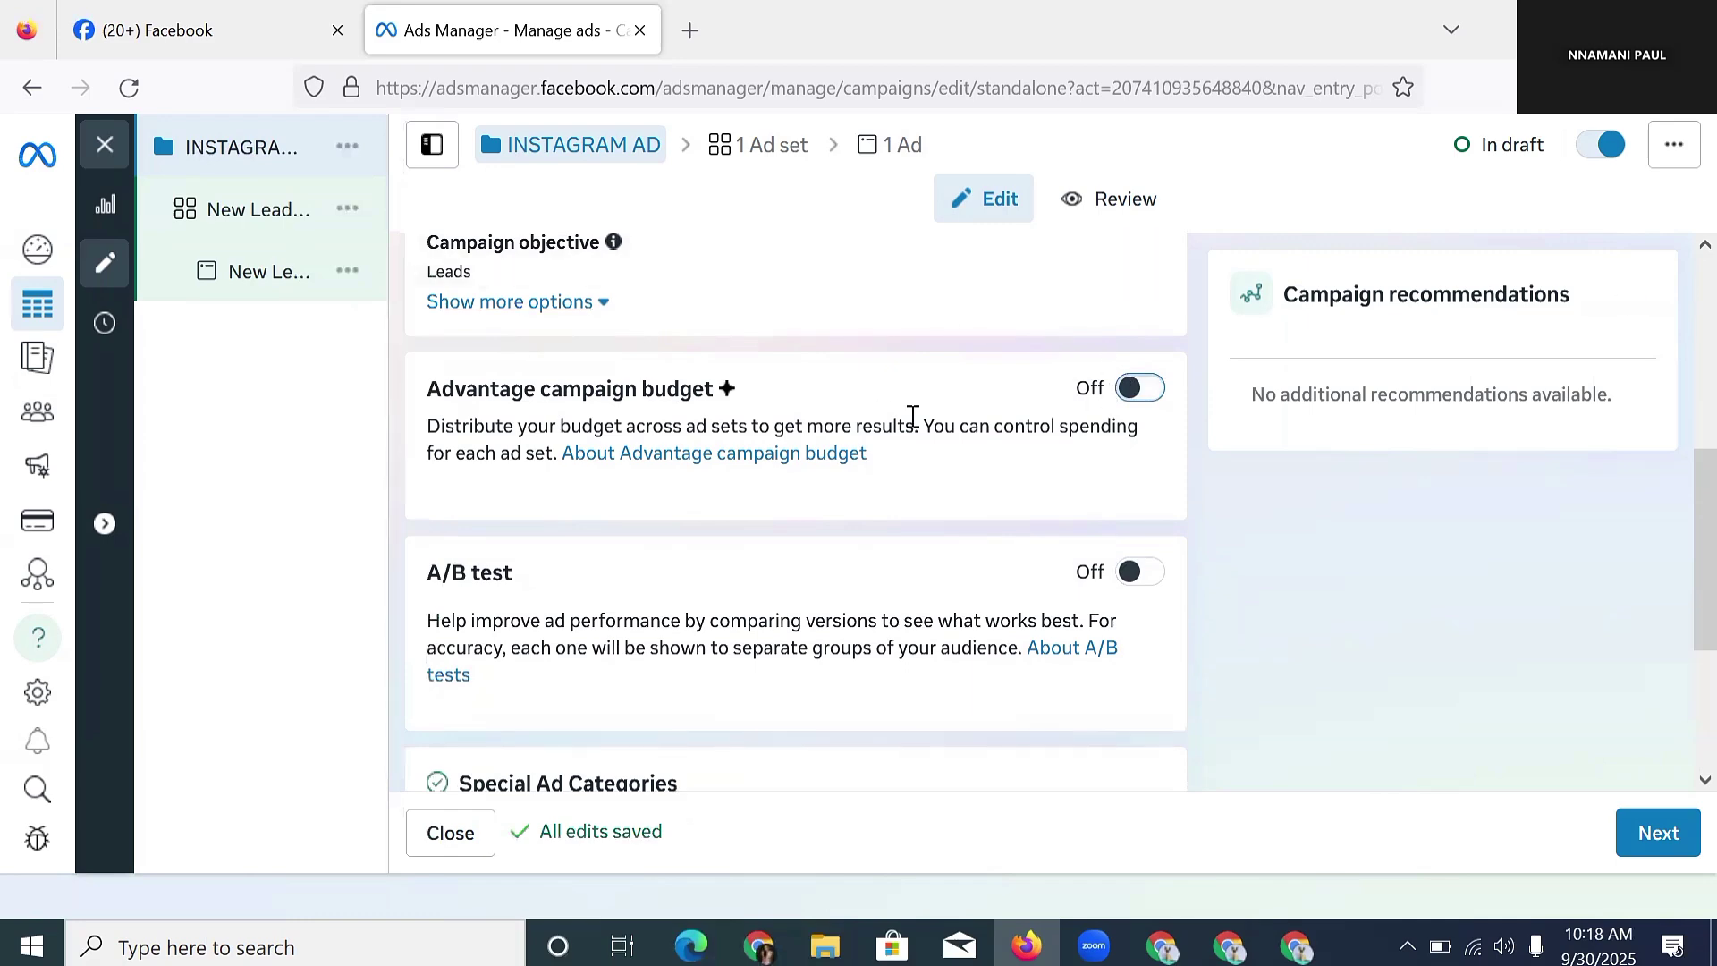
{"action": "scroll", "coordinate": [1028, 536], "scroll_direction": "down", "scroll_amount": 3}
{"action": "scroll", "coordinate": [1028, 537], "scroll_direction": "up", "scroll_amount": 3}
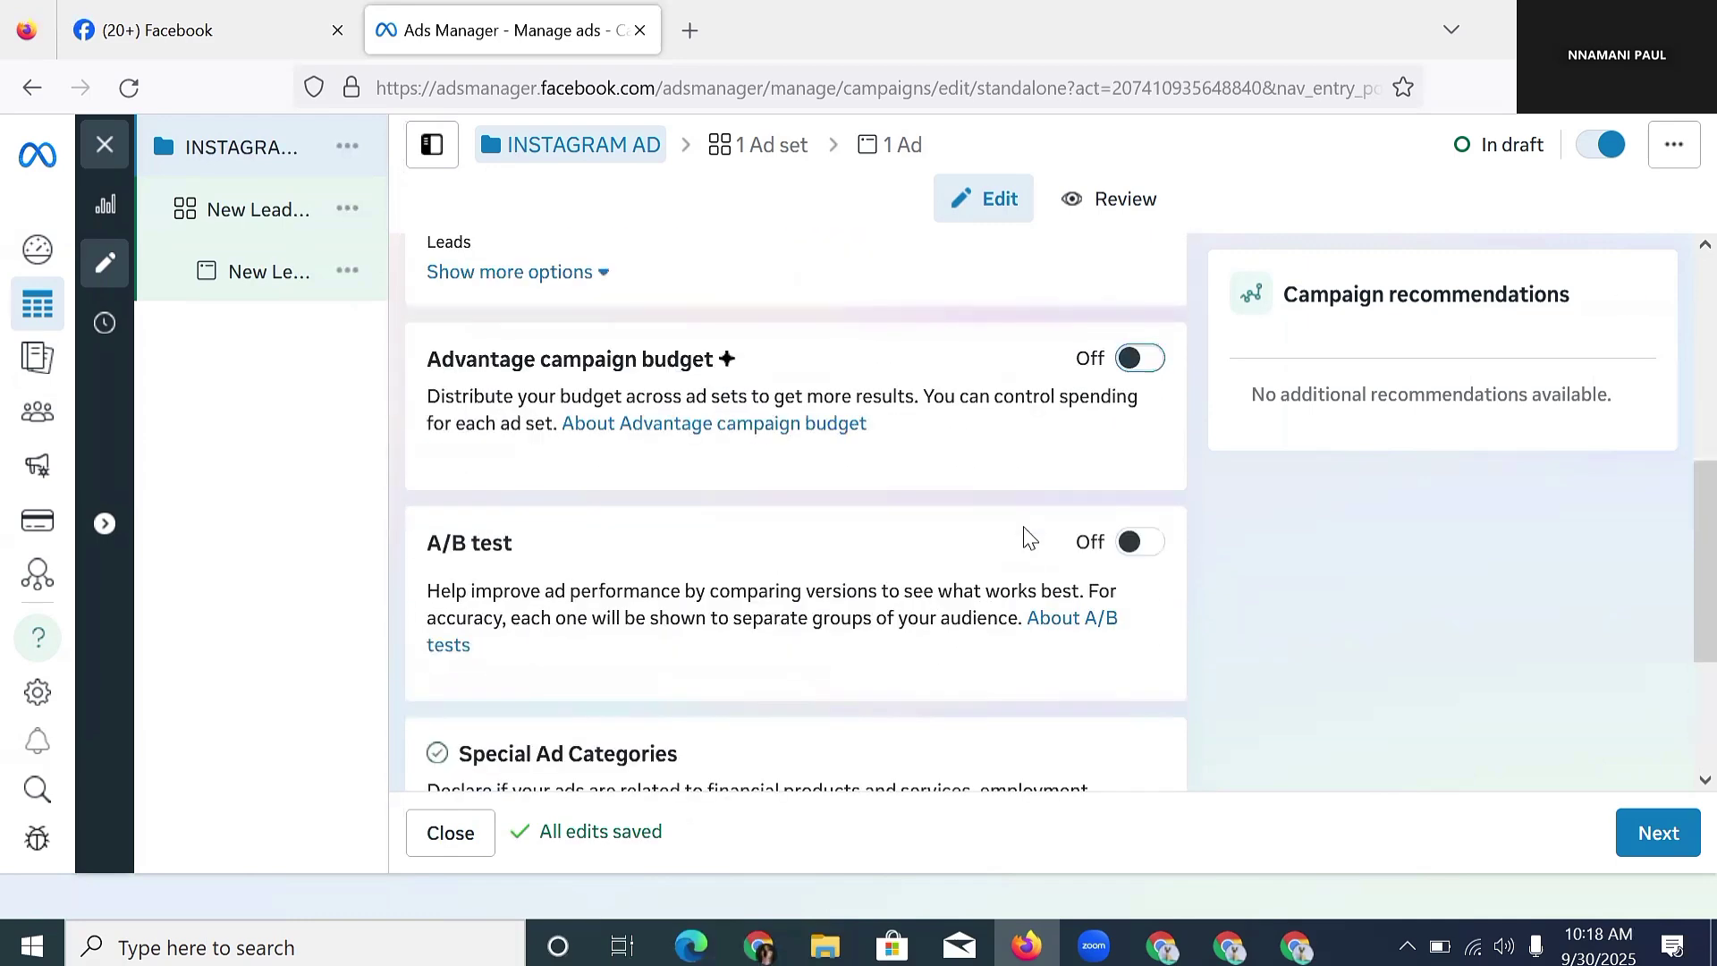
{"action": "scroll", "coordinate": [843, 438], "scroll_direction": "down", "scroll_amount": 3}
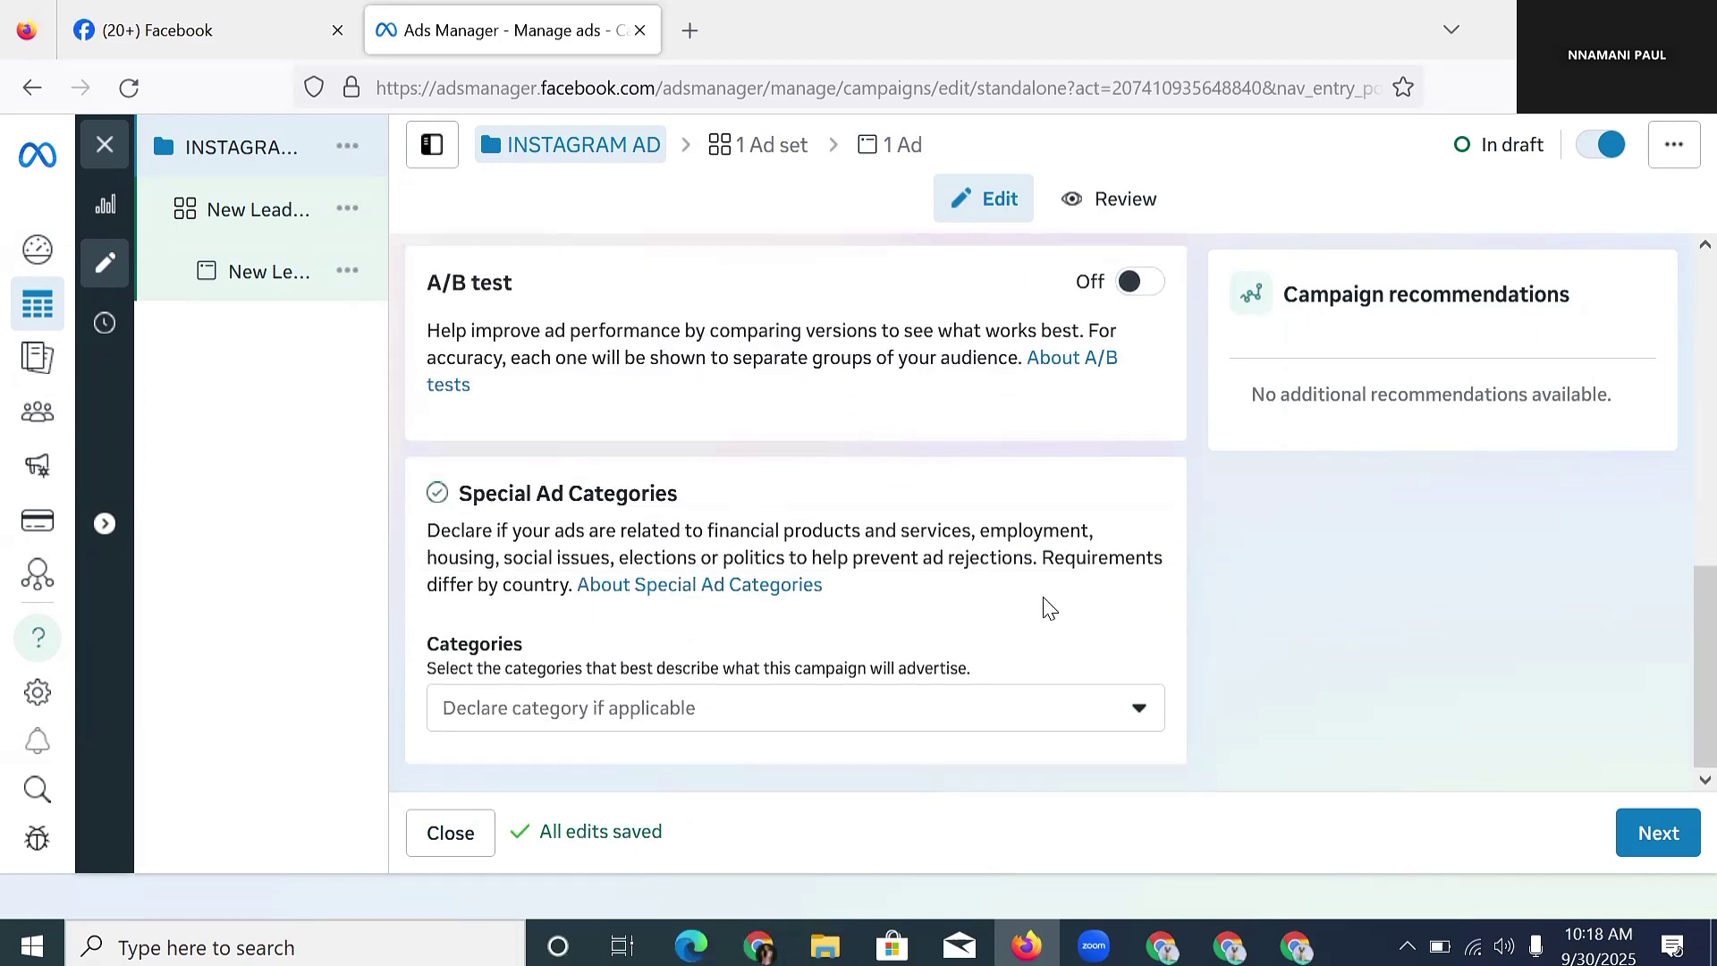
{"action": "left_click", "coordinate": [1674, 839]}
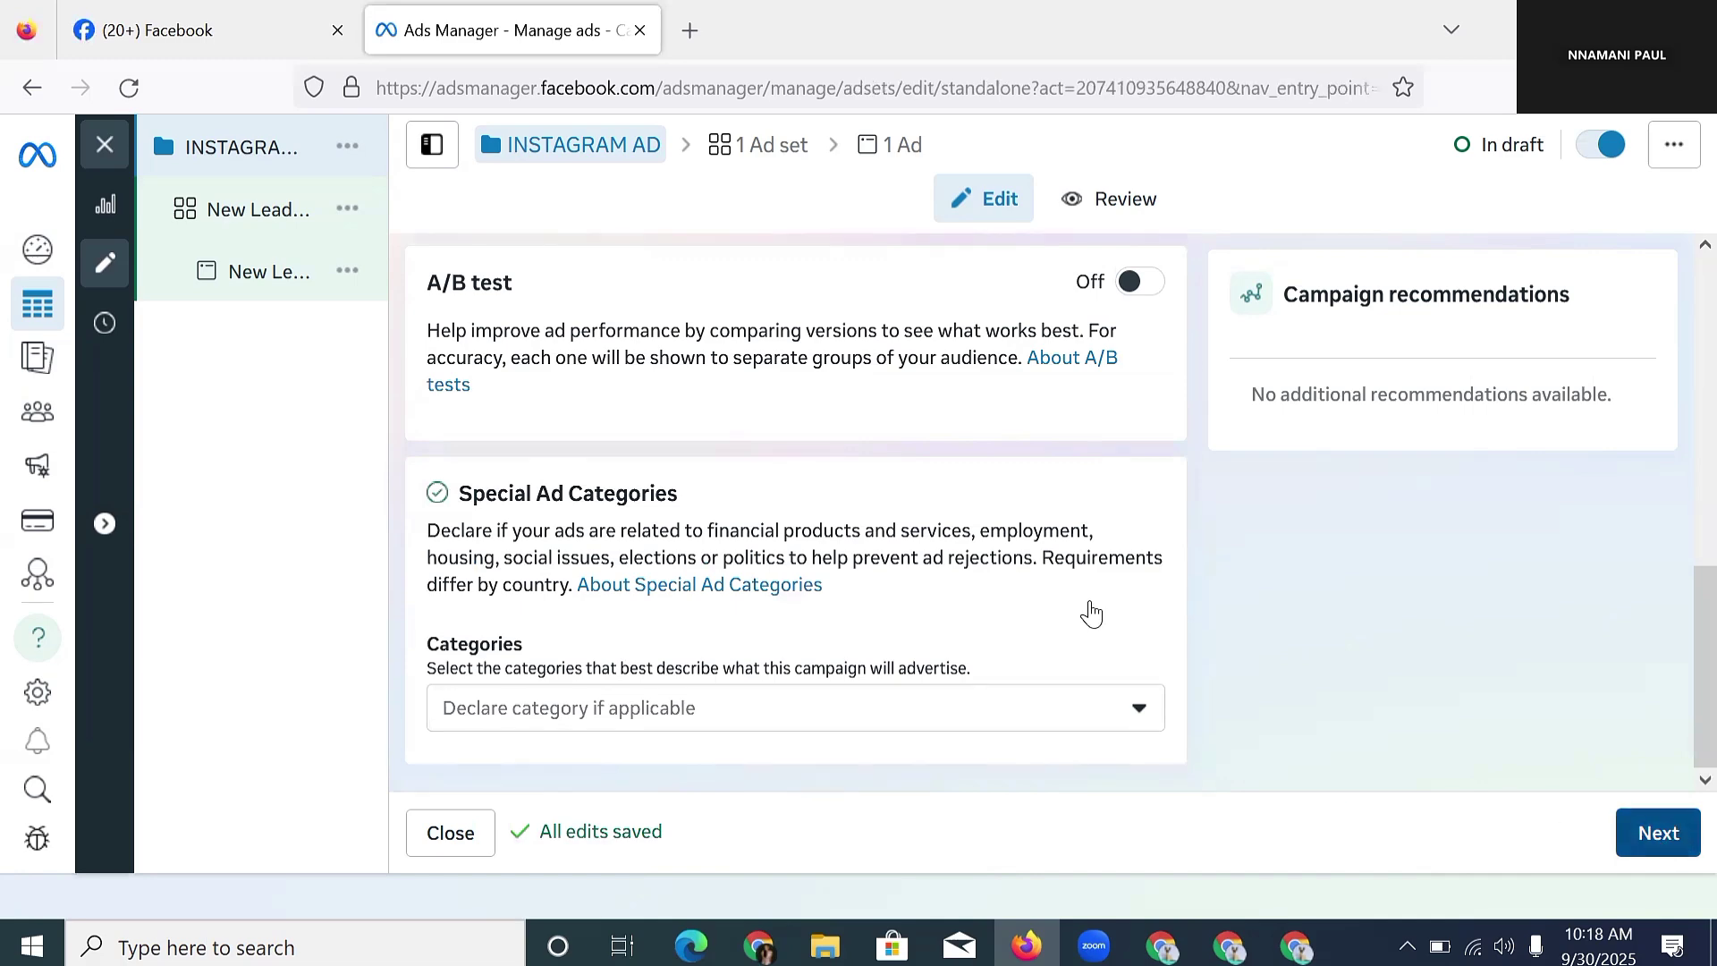
- Rename the ad set as INSTAGRAM AD
{"action": "left_click", "coordinate": [720, 346]}
{"action": "double_click", "coordinate": [720, 346]}
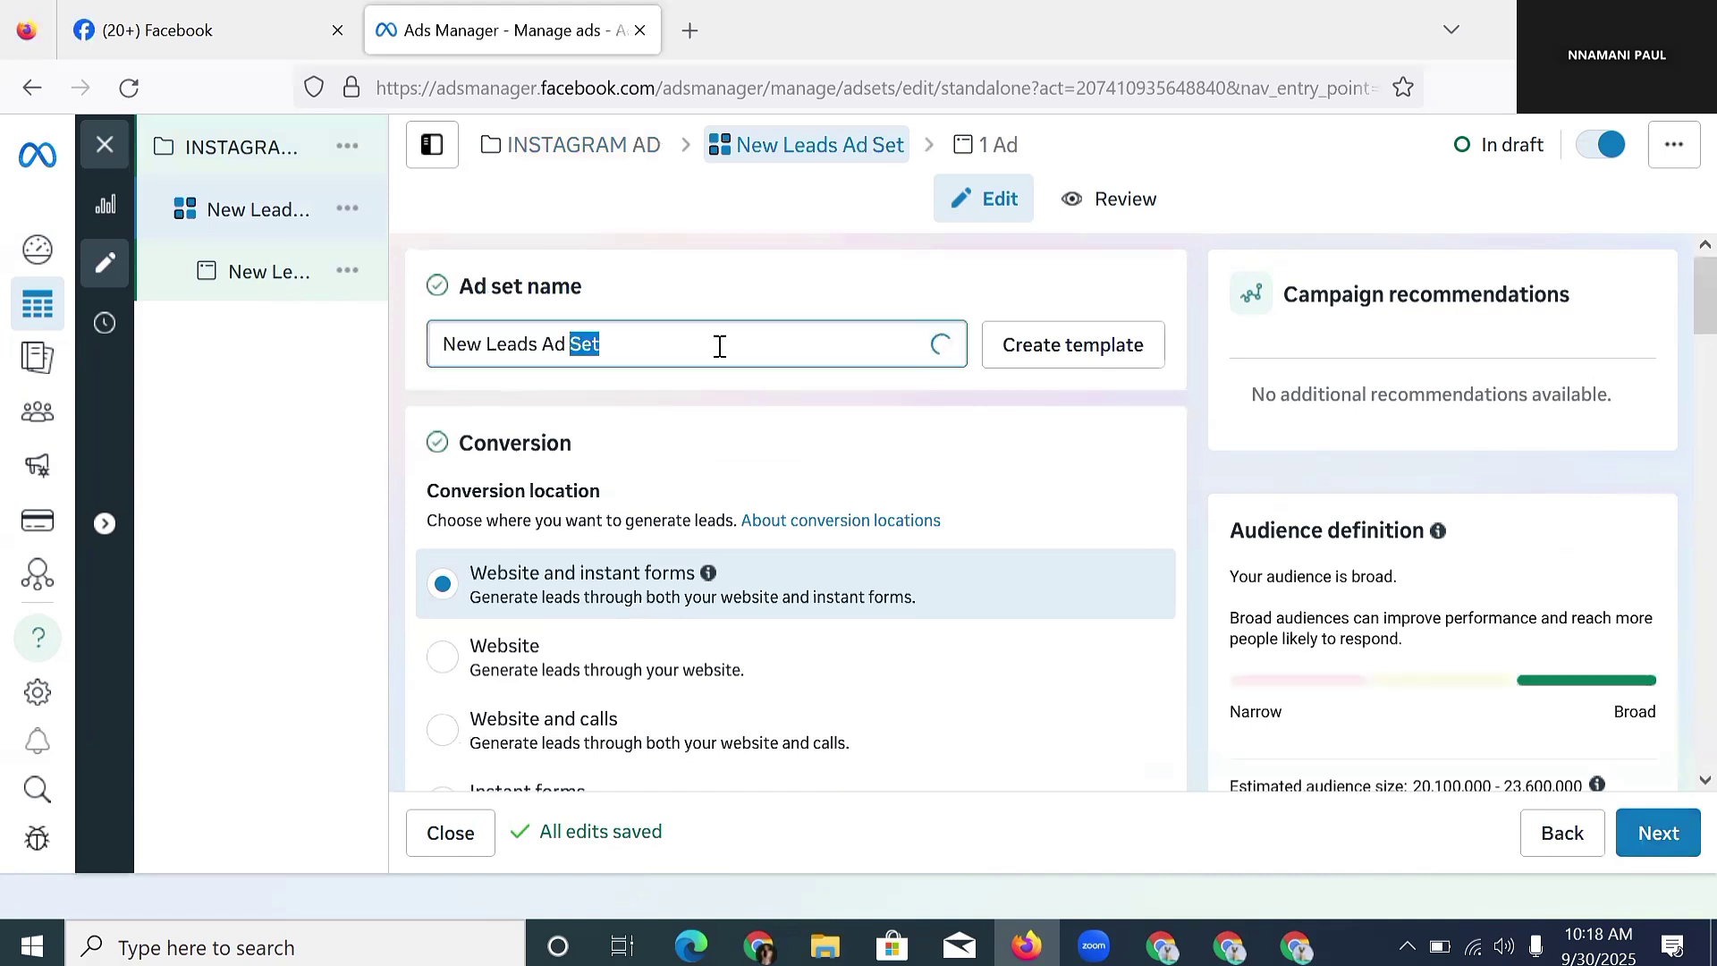
{"action": "type", "text": "IN"}
{"action": "key", "text": "ctrl+a"}
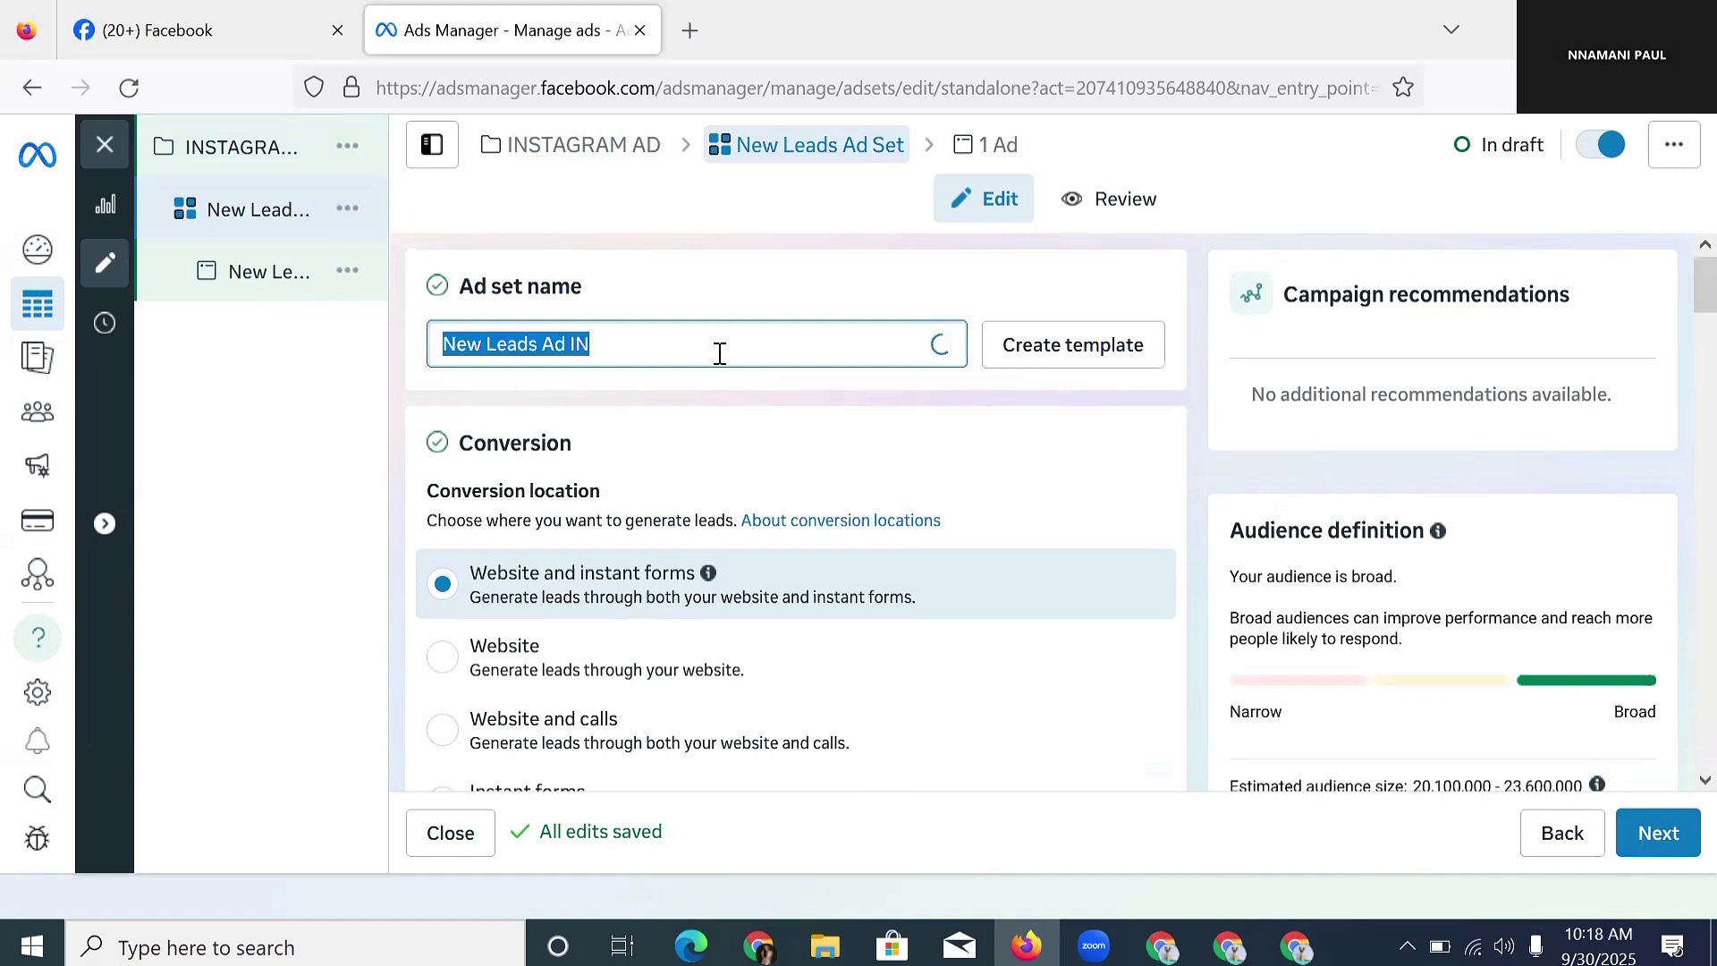
{"action": "type", "text": "INSTAGR"}
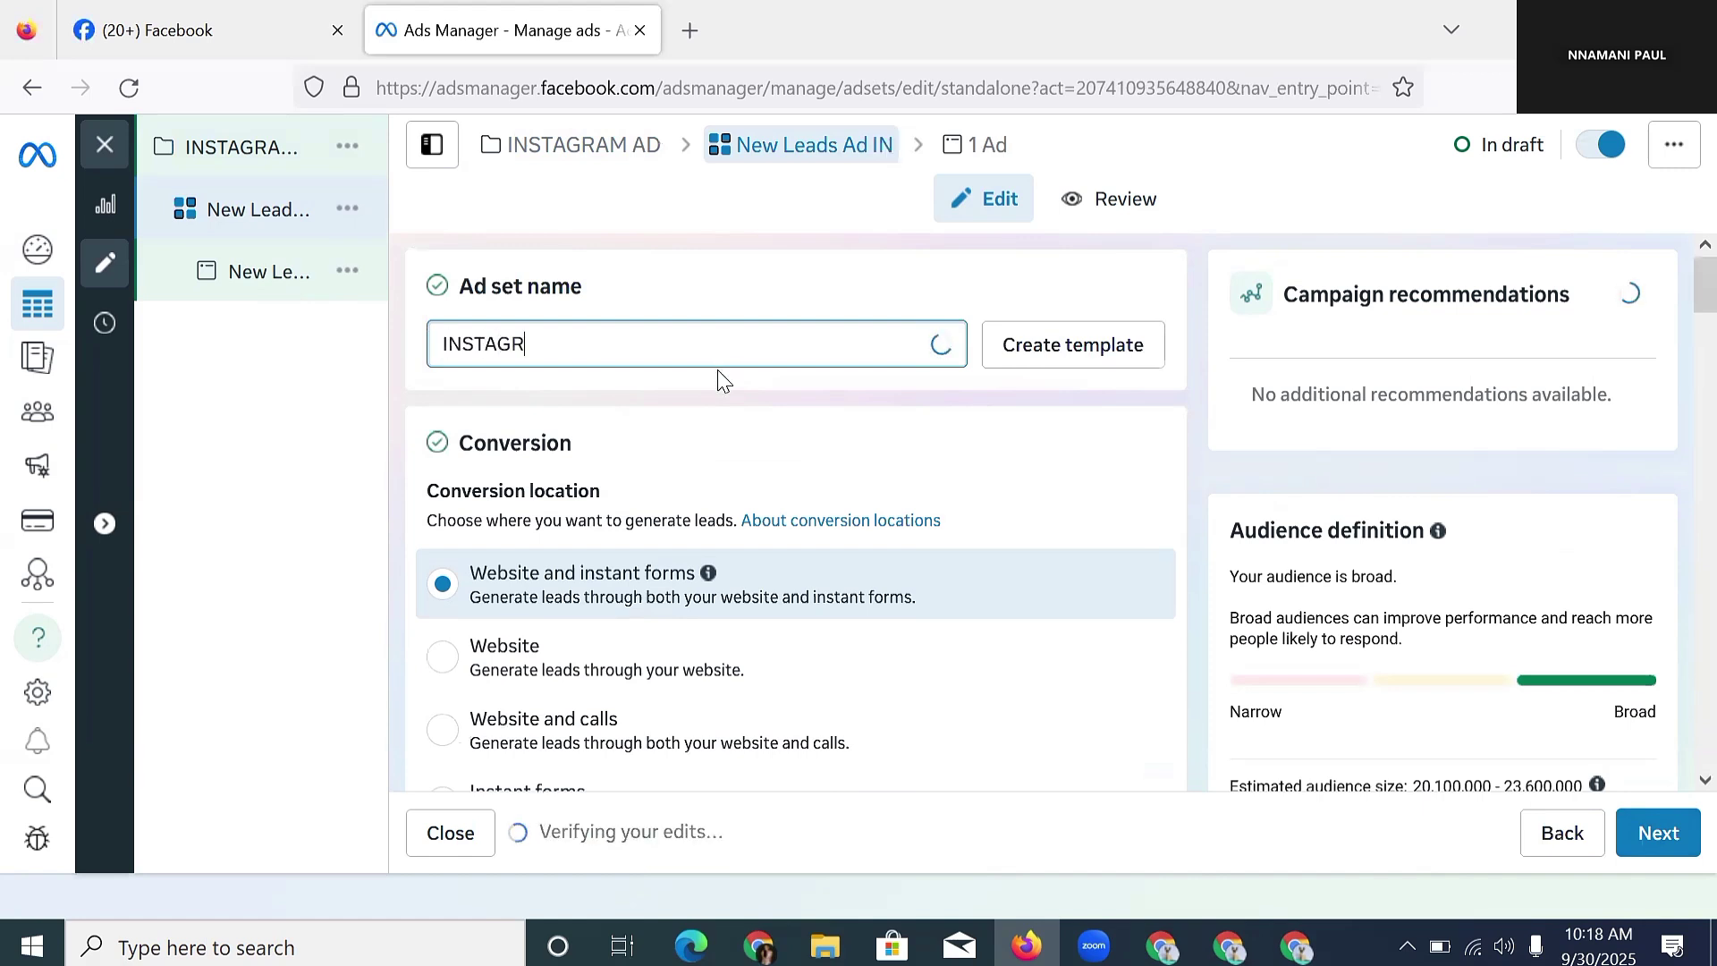
{"action": "type", "text": "AM AD"}
- Set the ad set's conversion location to Instant forms
{"action": "scroll", "coordinate": [697, 582], "scroll_direction": "down", "scroll_amount": 1}
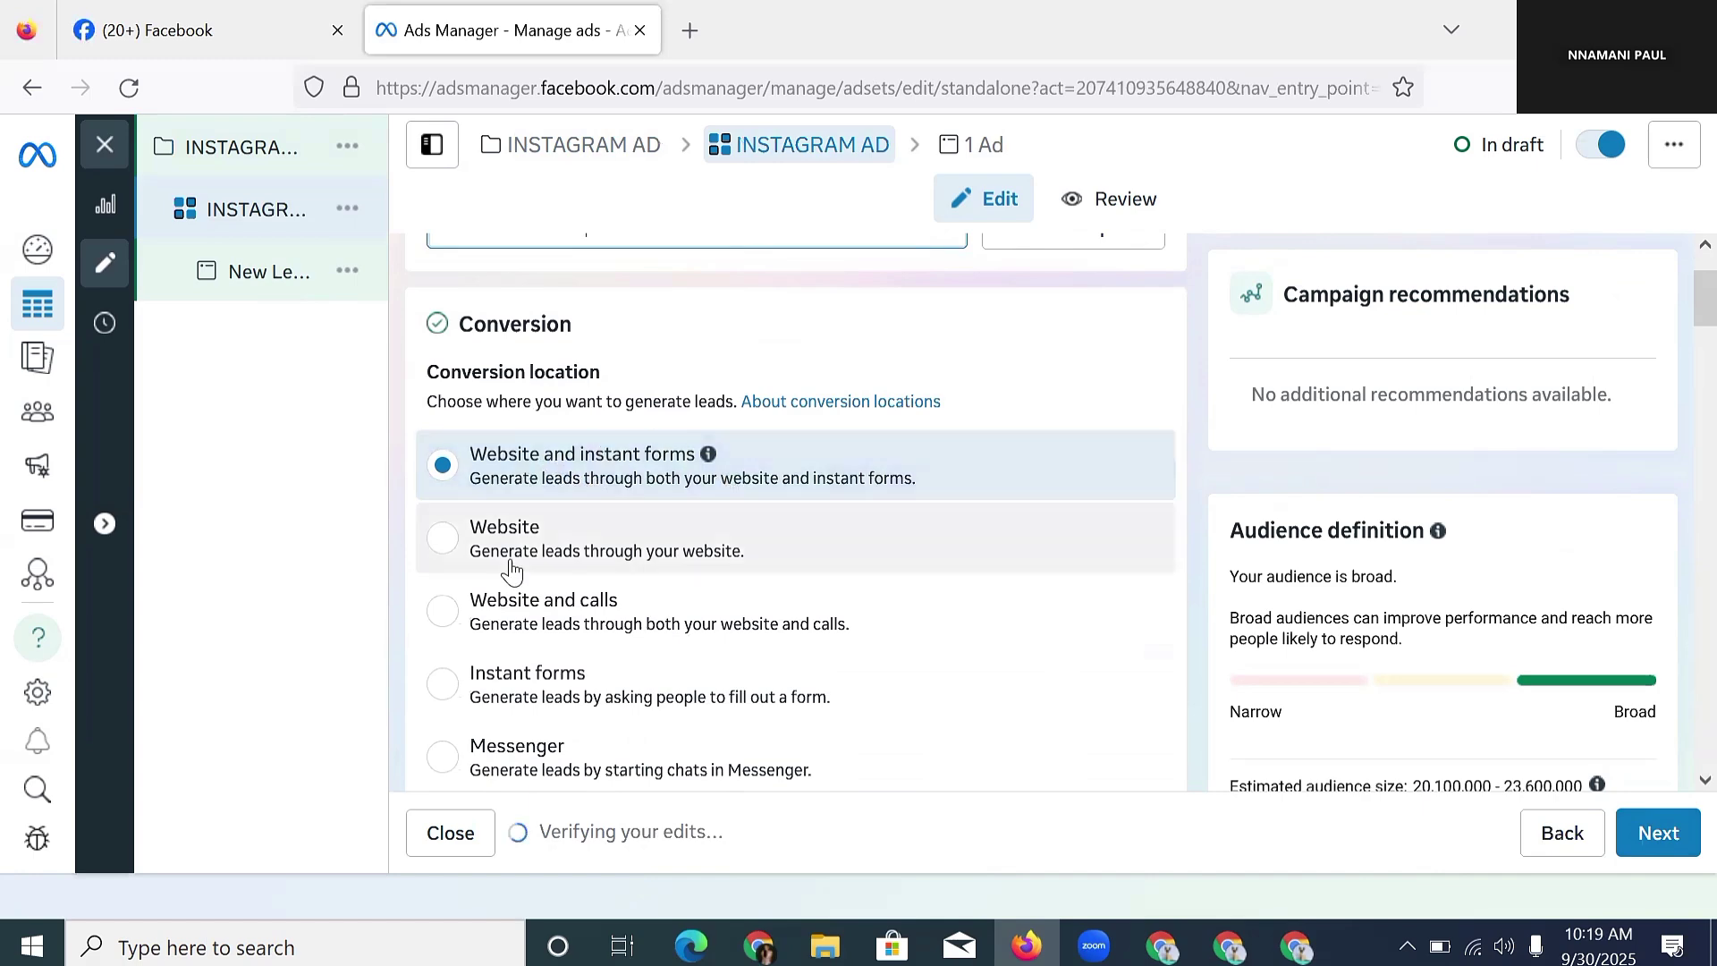
{"action": "scroll", "coordinate": [512, 562], "scroll_direction": "down", "scroll_amount": 1}
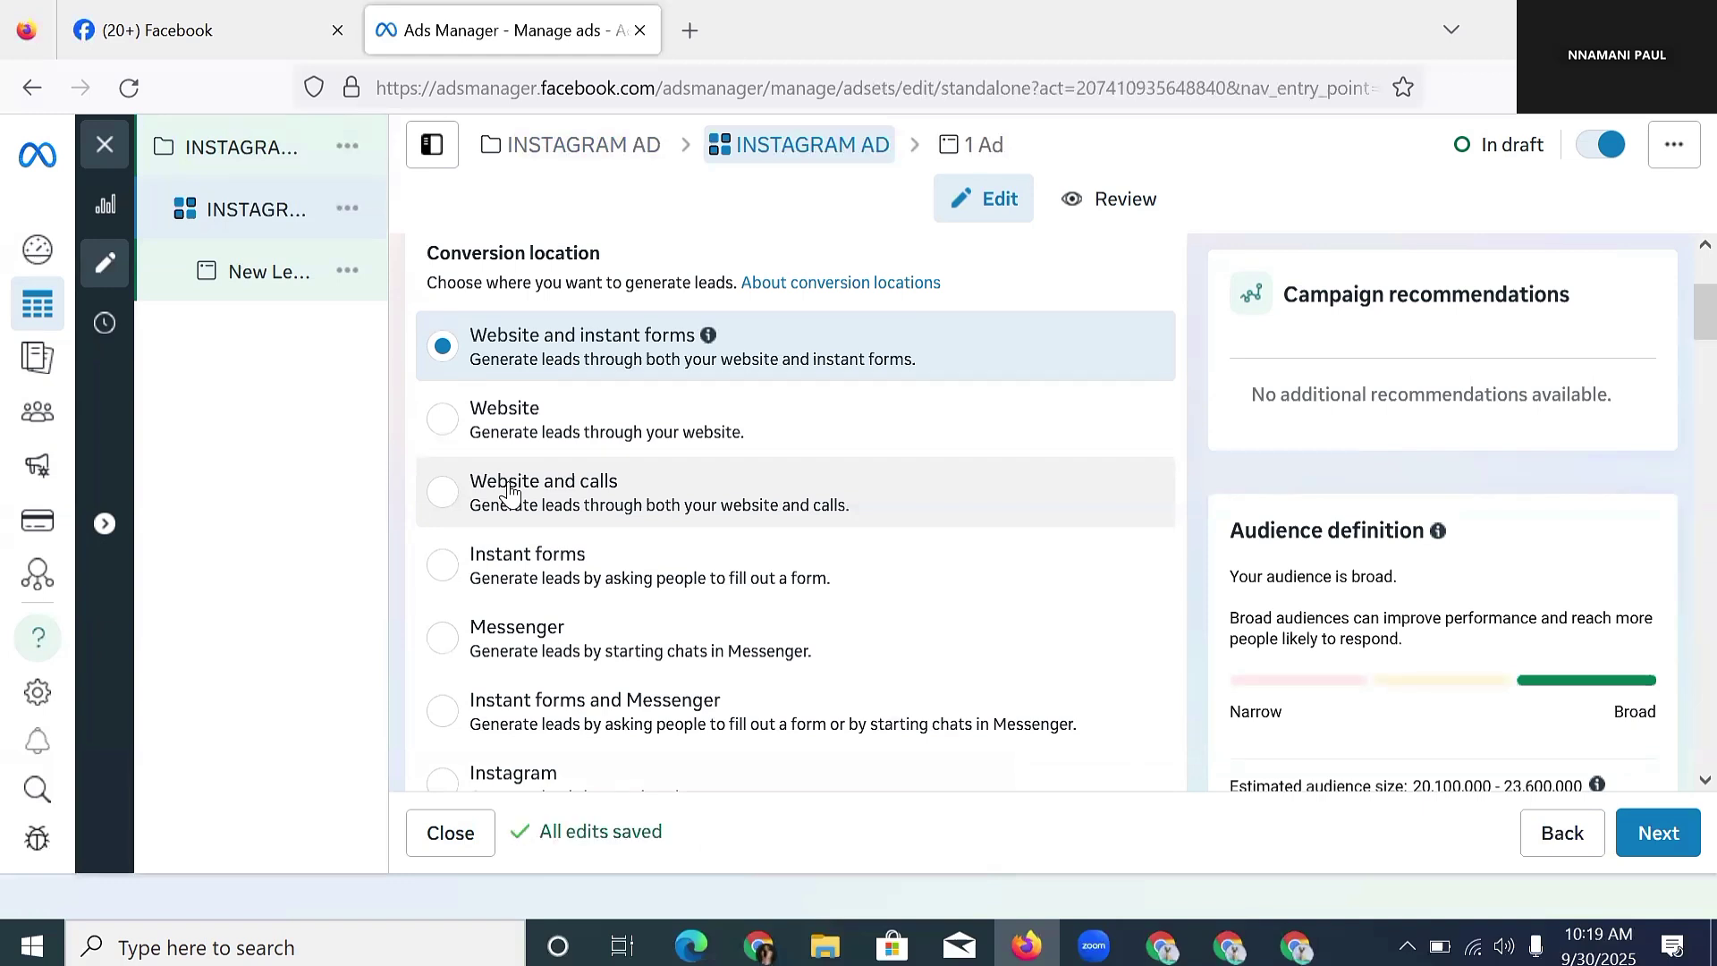
{"action": "left_click", "coordinate": [573, 577]}
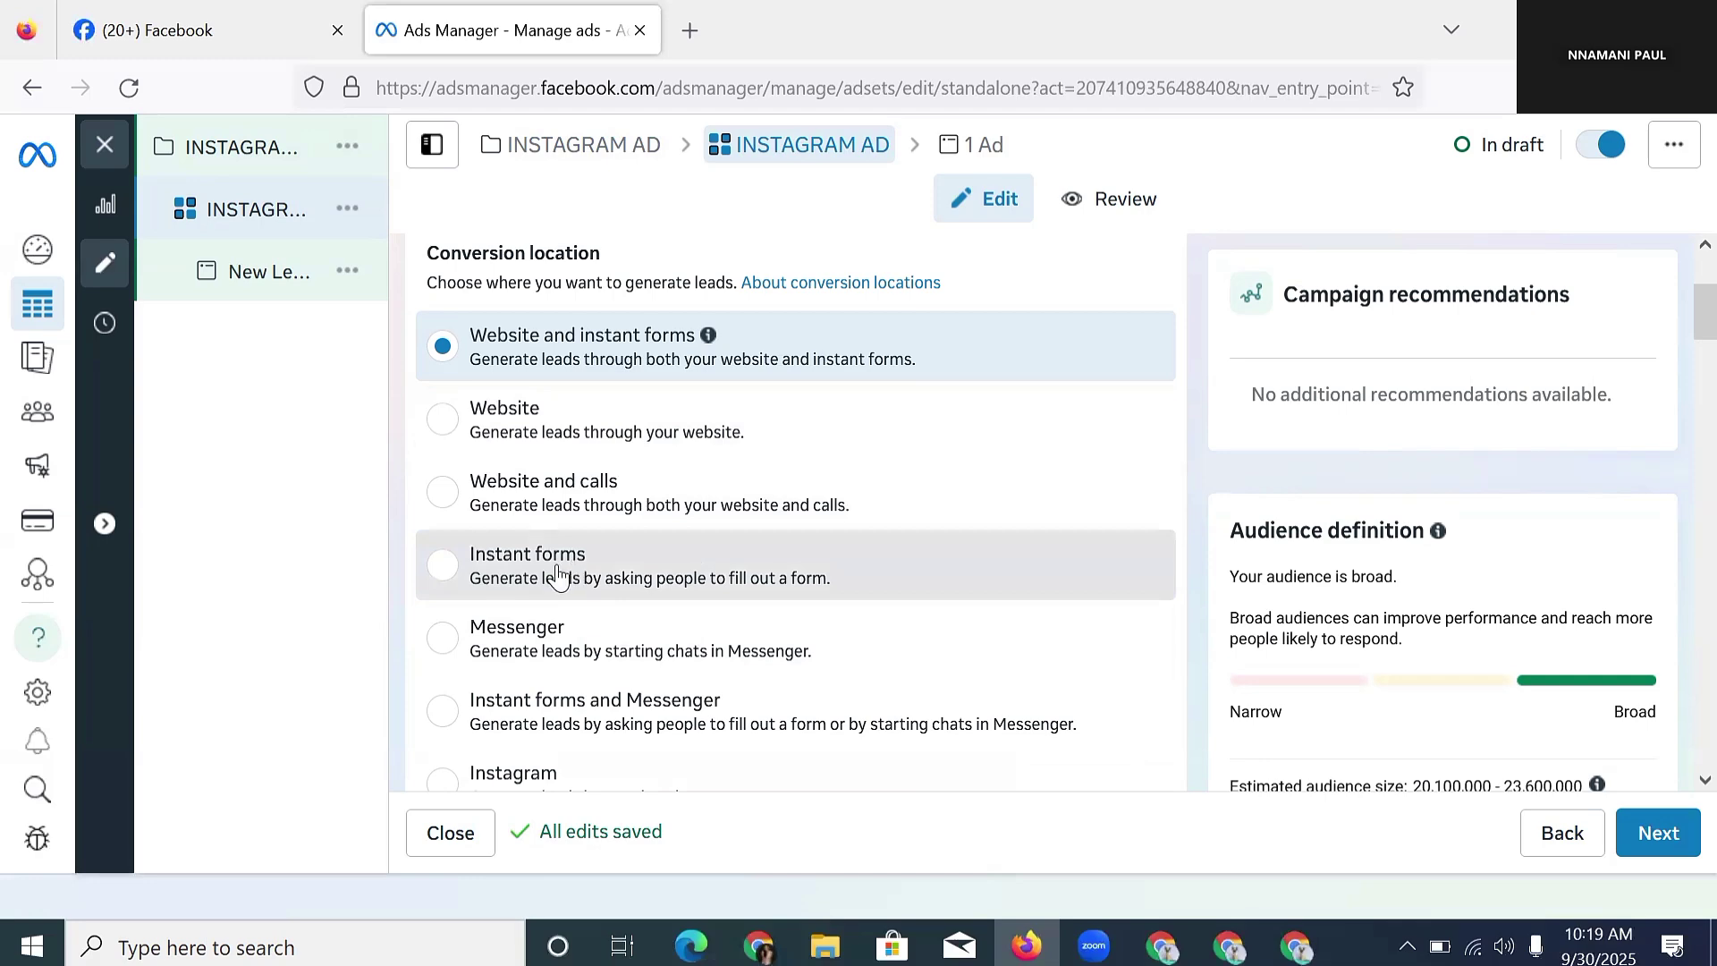
{"action": "left_click", "coordinate": [557, 577]}
- Open Meta's Lead Ads Terms for the Get Fit Mealplan page and return to the ad set settings
{"action": "scroll", "coordinate": [626, 590], "scroll_direction": "down", "scroll_amount": 4}
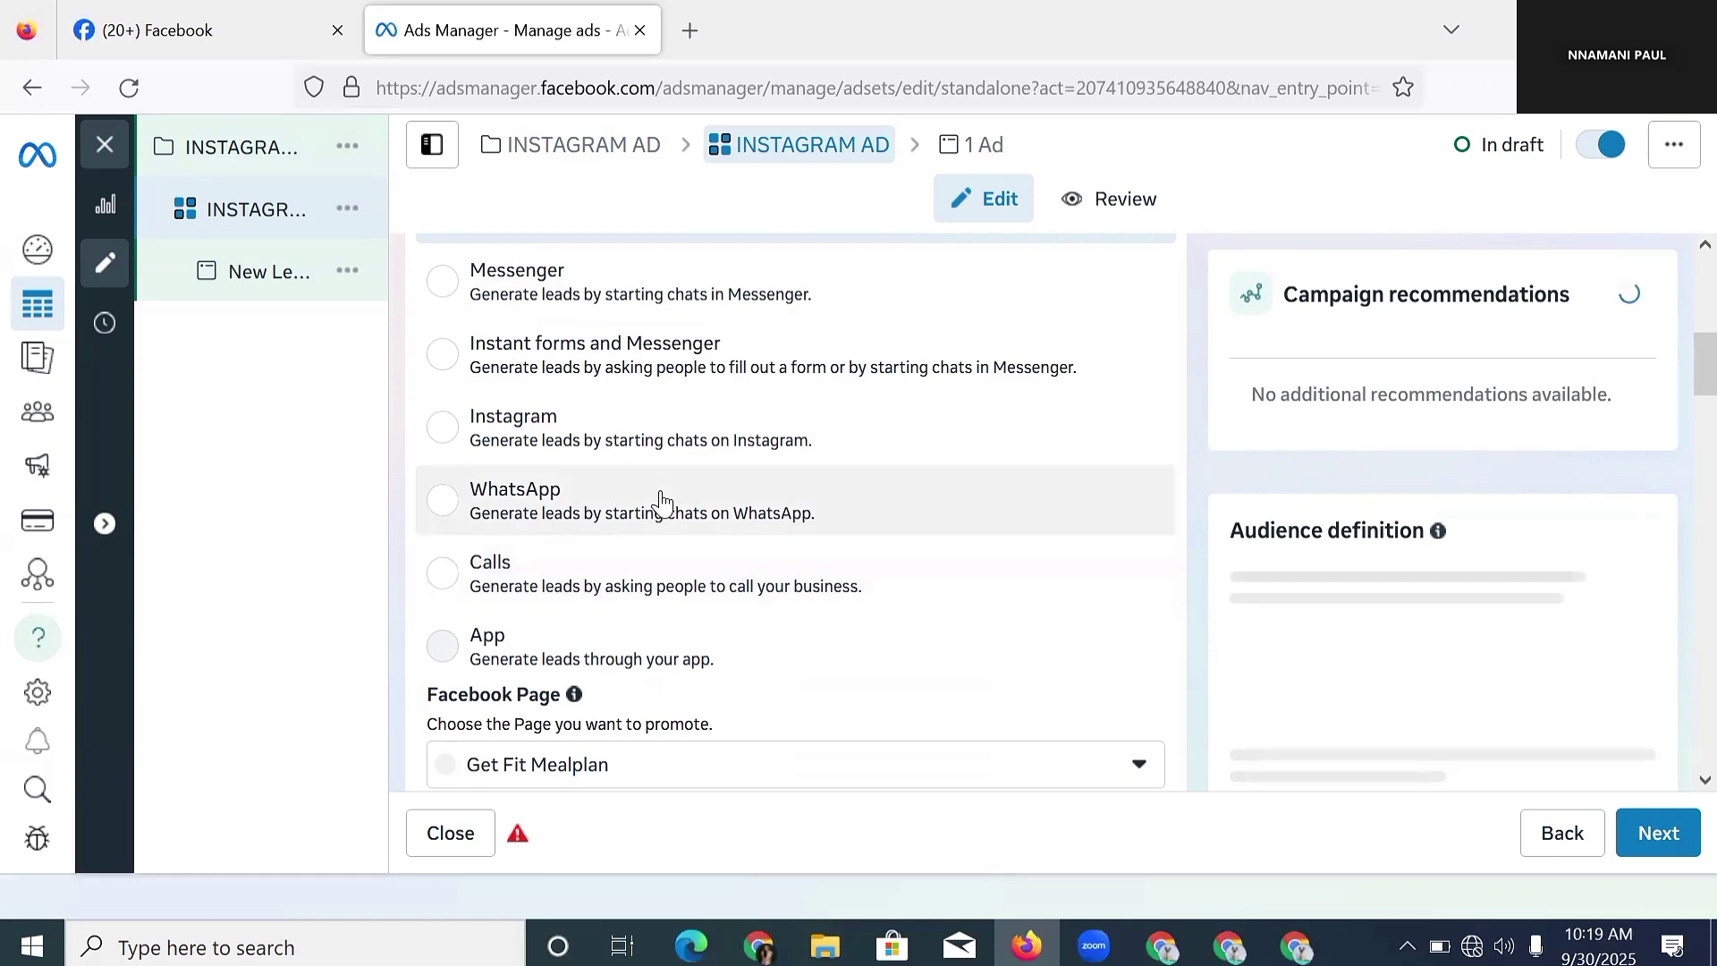
{"action": "scroll", "coordinate": [659, 497], "scroll_direction": "down", "scroll_amount": 2}
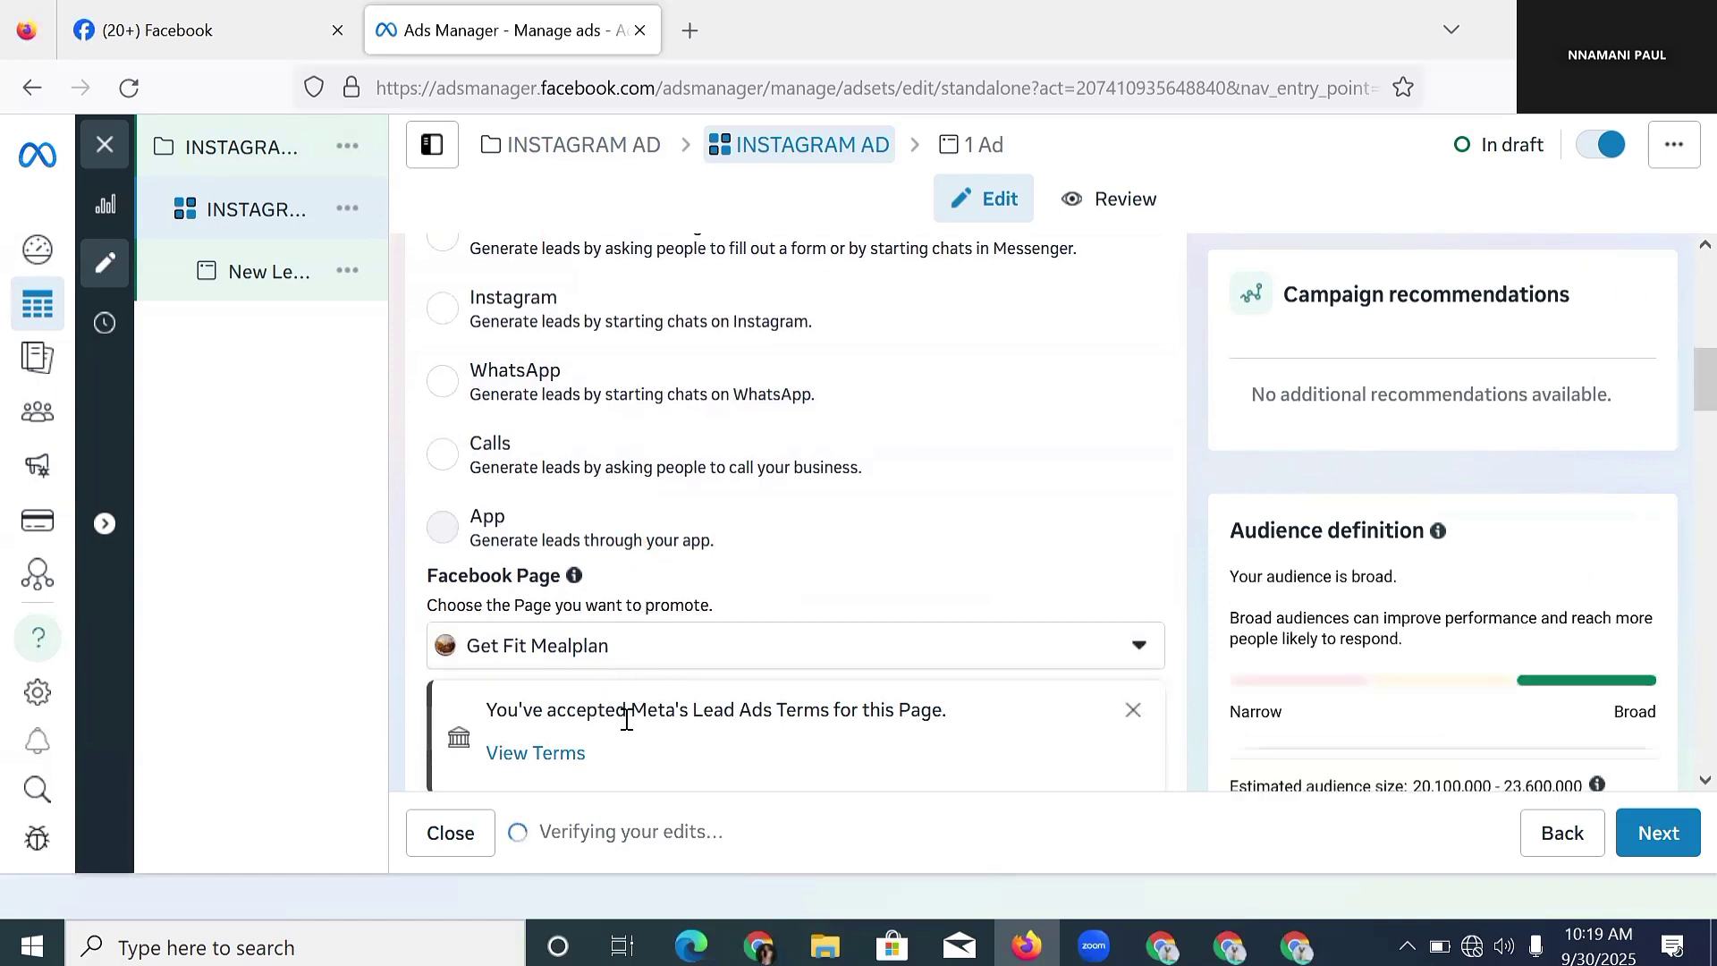
{"action": "double_click", "coordinate": [544, 718]}
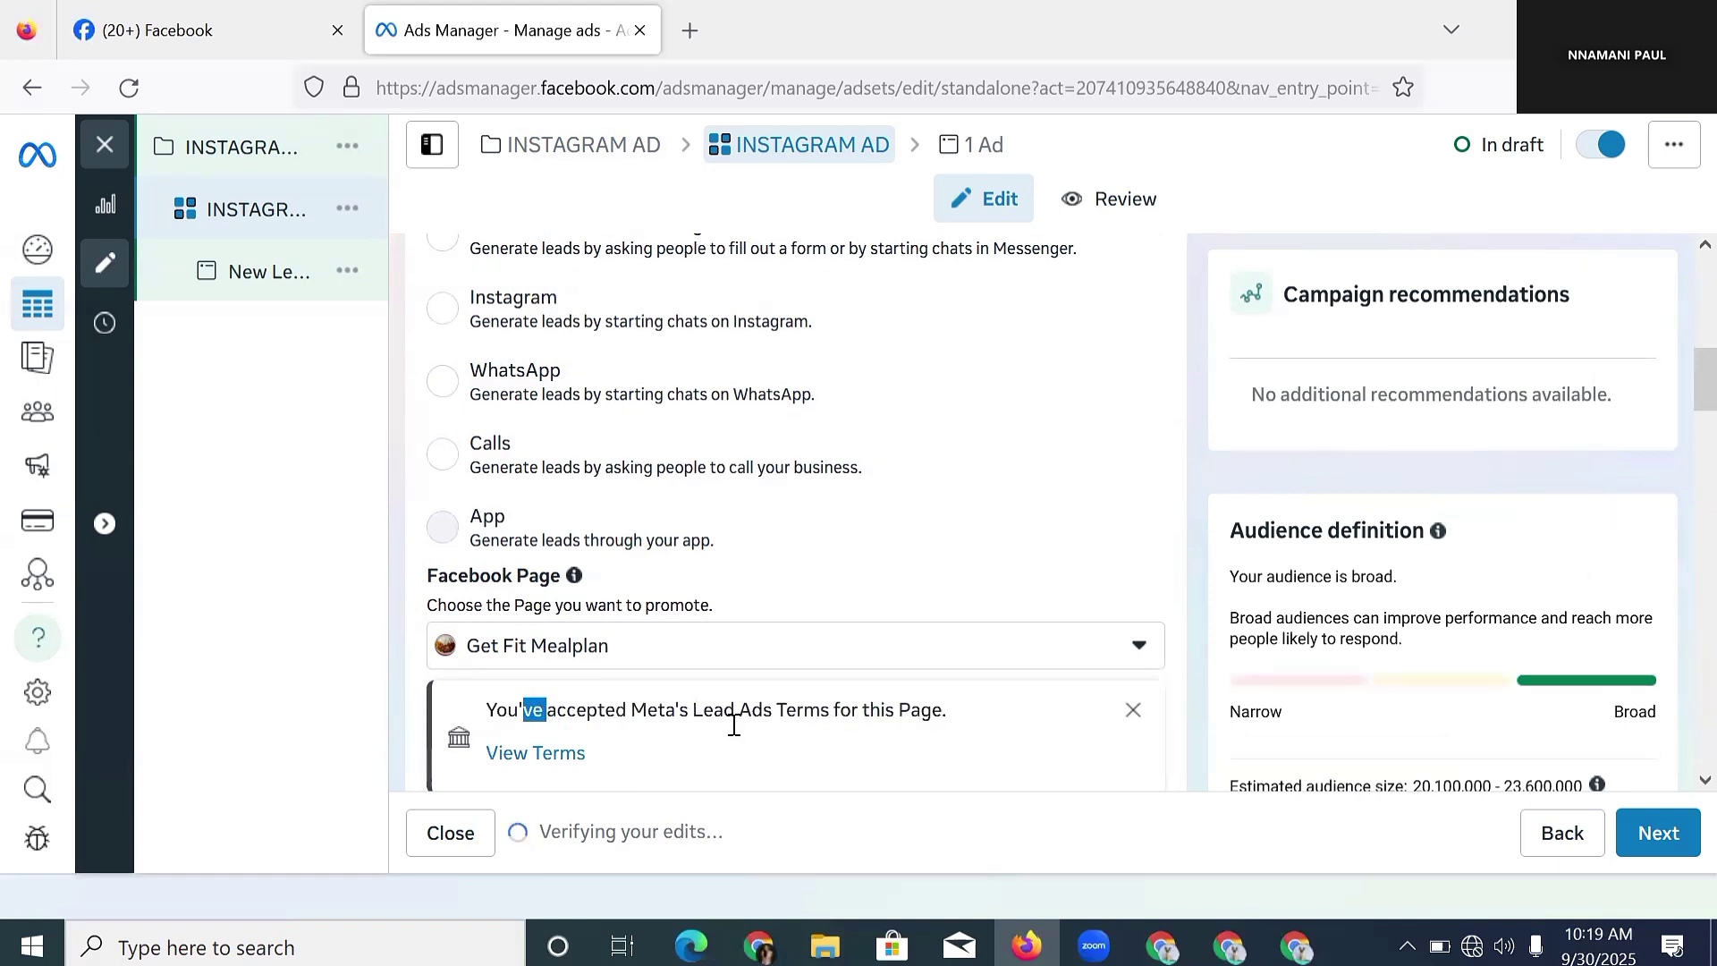
{"action": "left_click", "coordinate": [550, 761]}
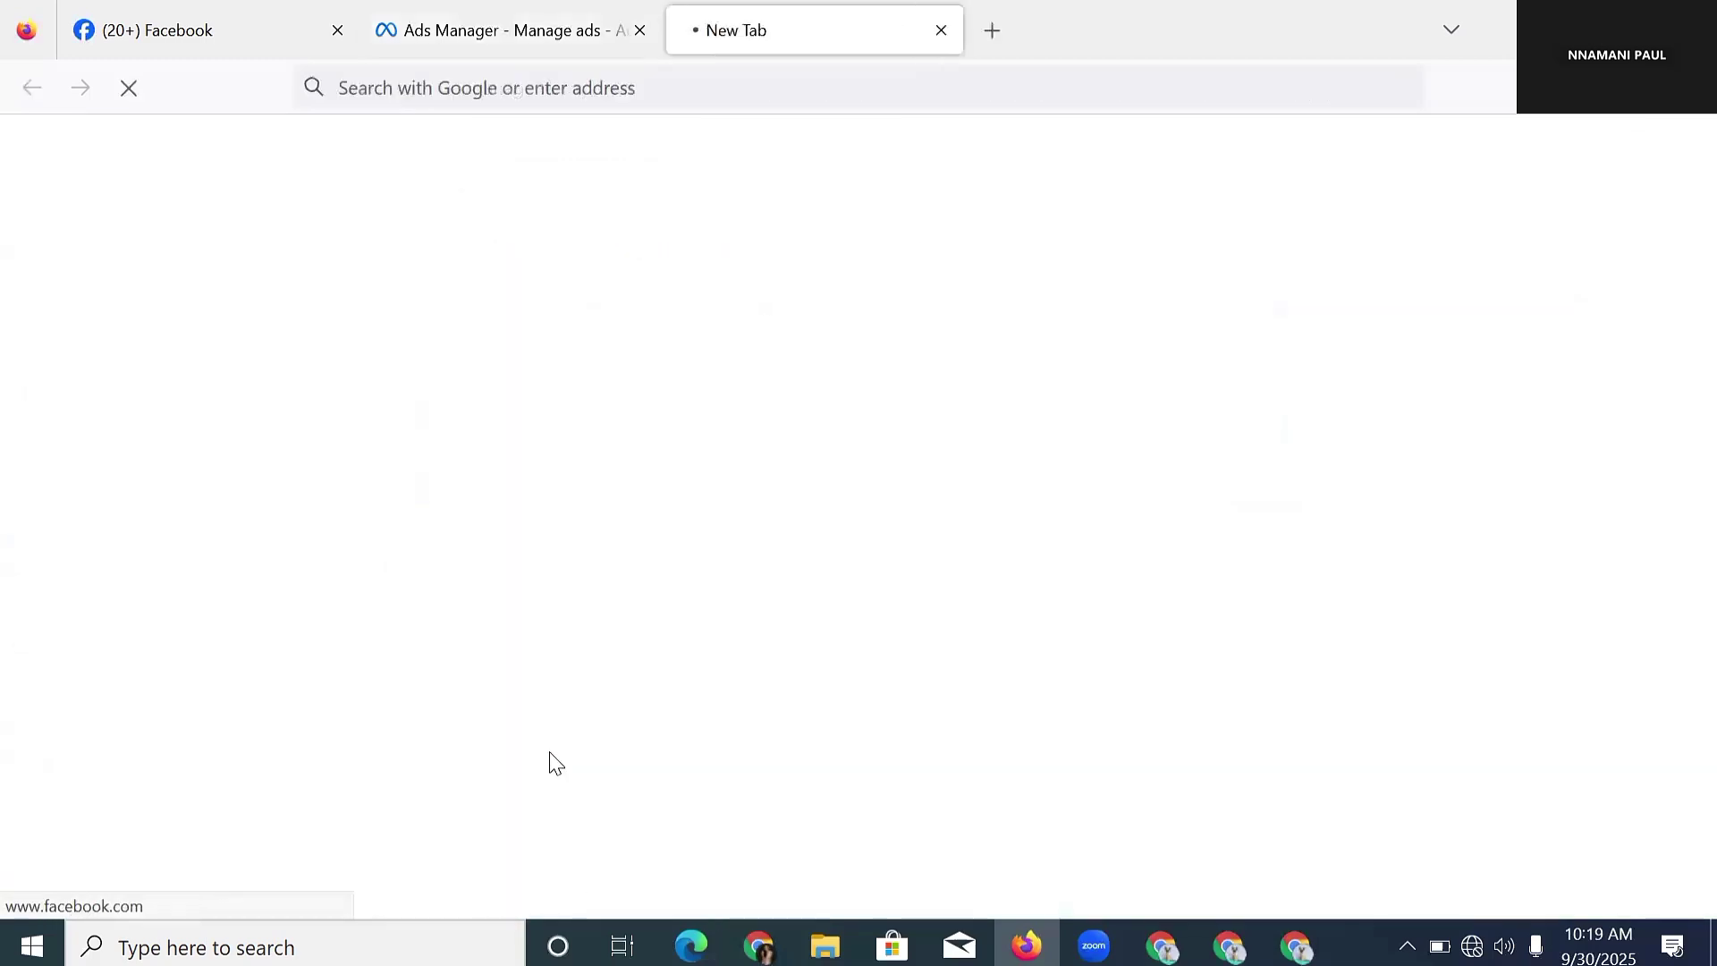
{"action": "left_click", "coordinate": [572, 52]}
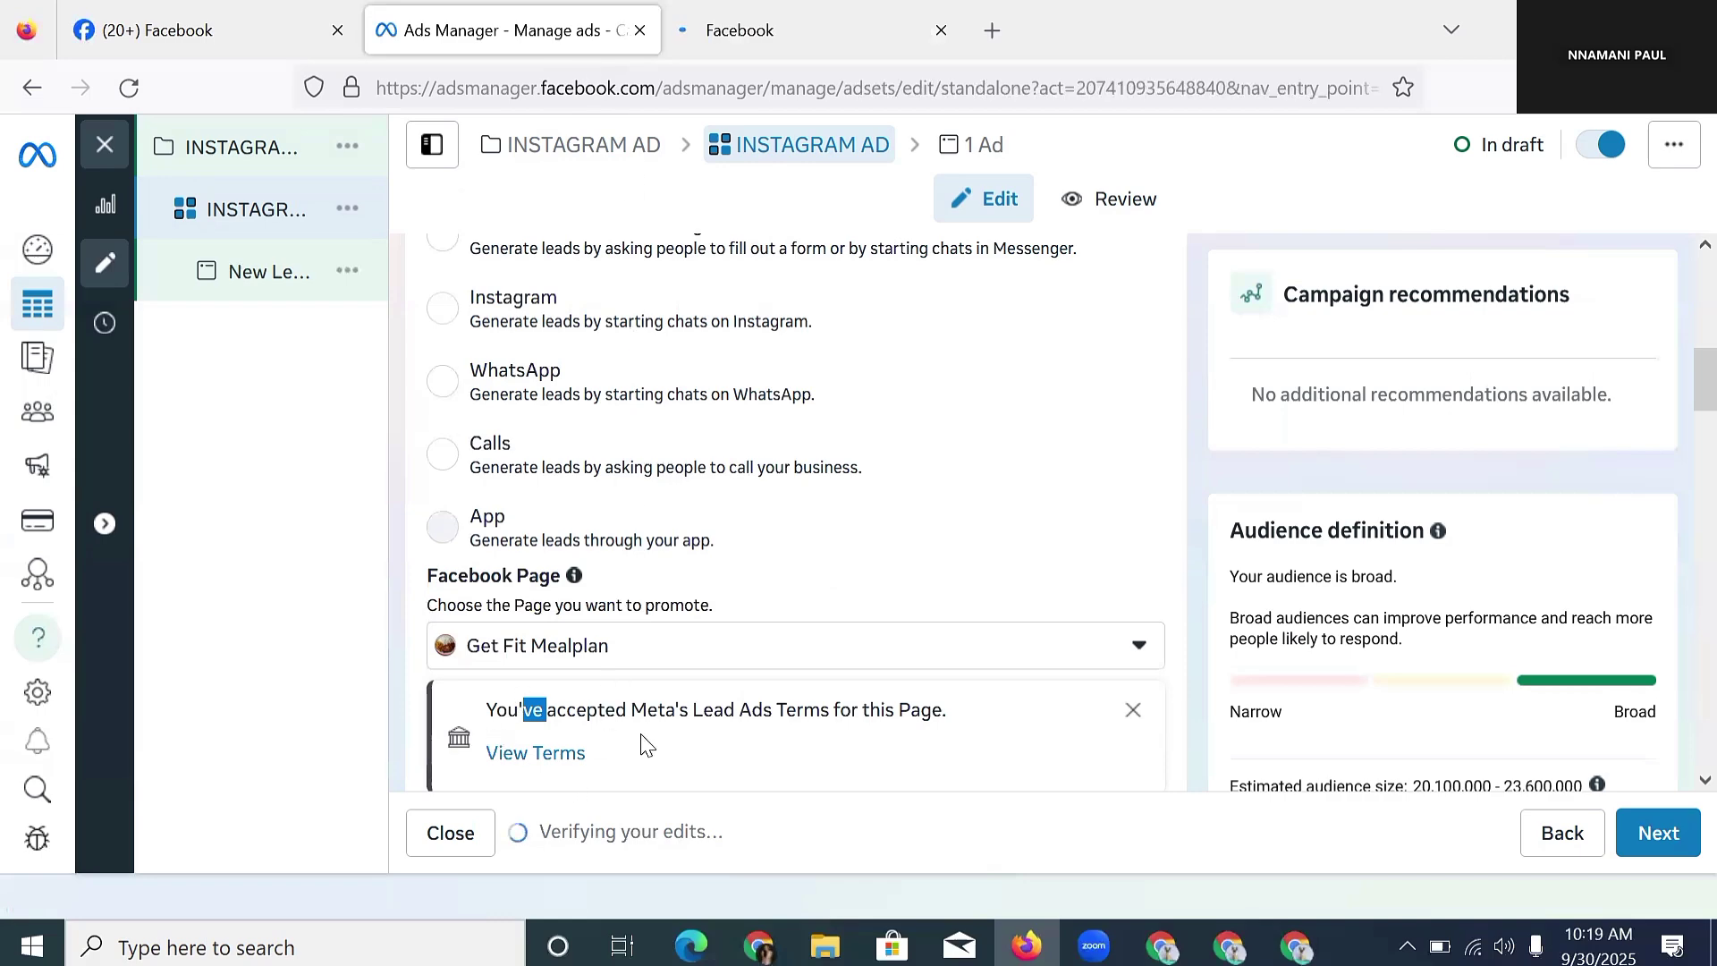
- Select Maximize number of leads as the ad set's performance goal
{"action": "scroll", "coordinate": [651, 598], "scroll_direction": "down", "scroll_amount": 4}
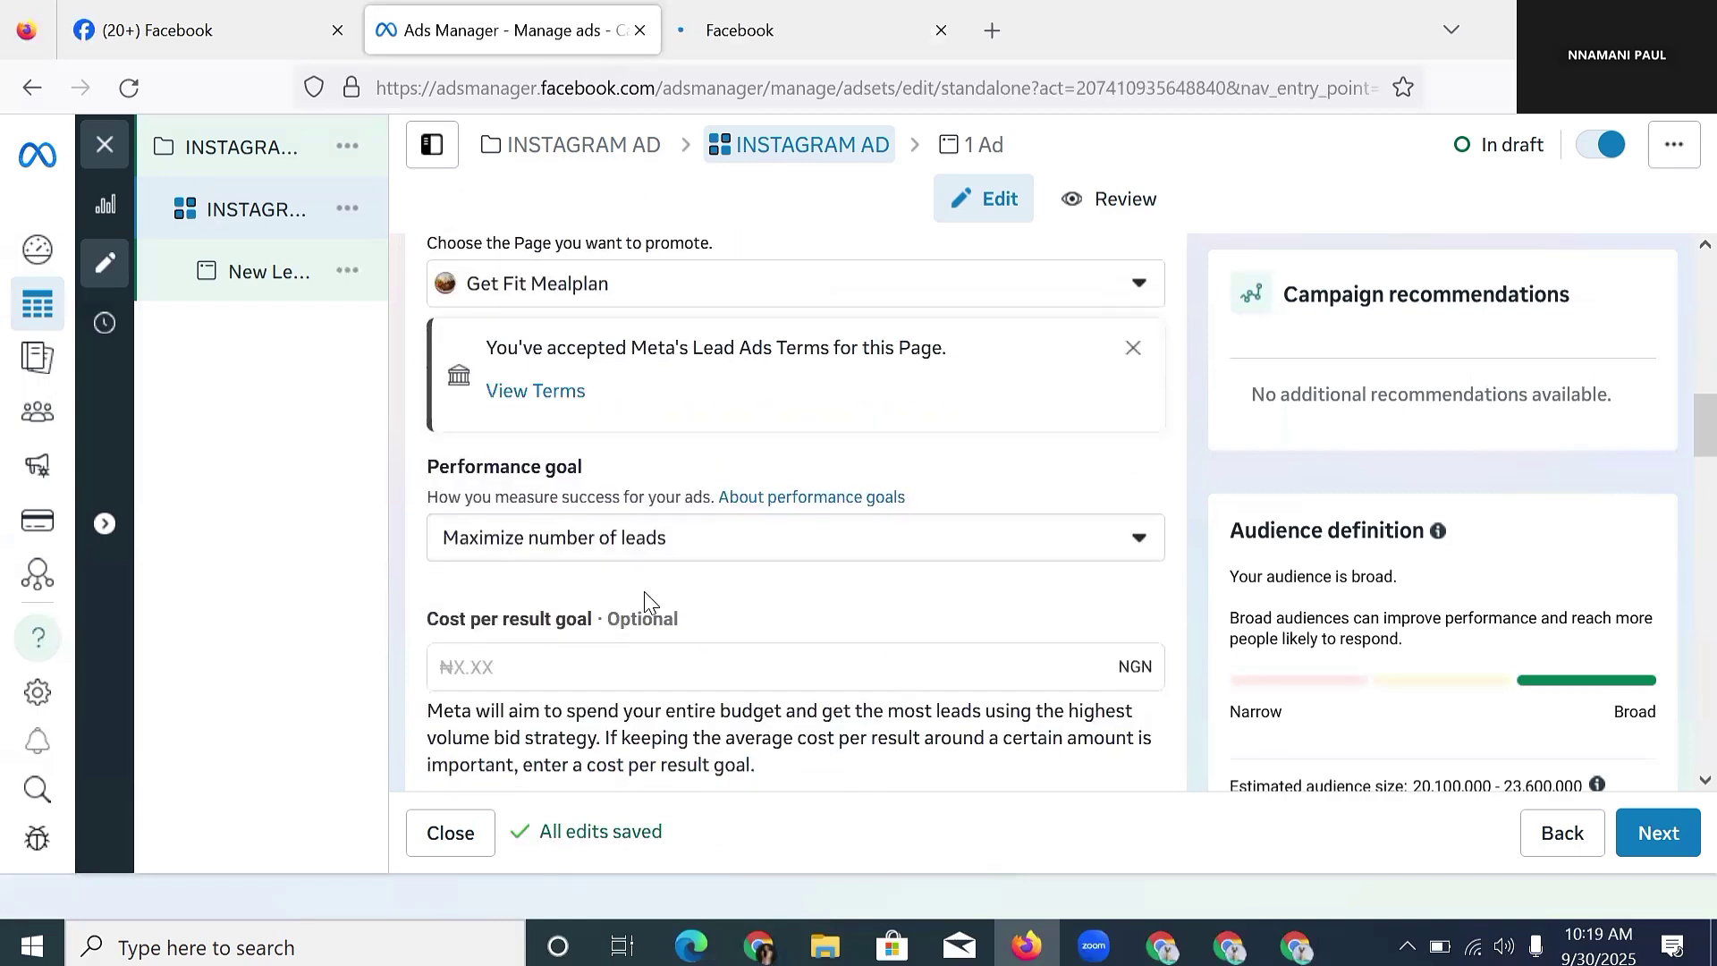
{"action": "scroll", "coordinate": [651, 601], "scroll_direction": "down", "scroll_amount": 1}
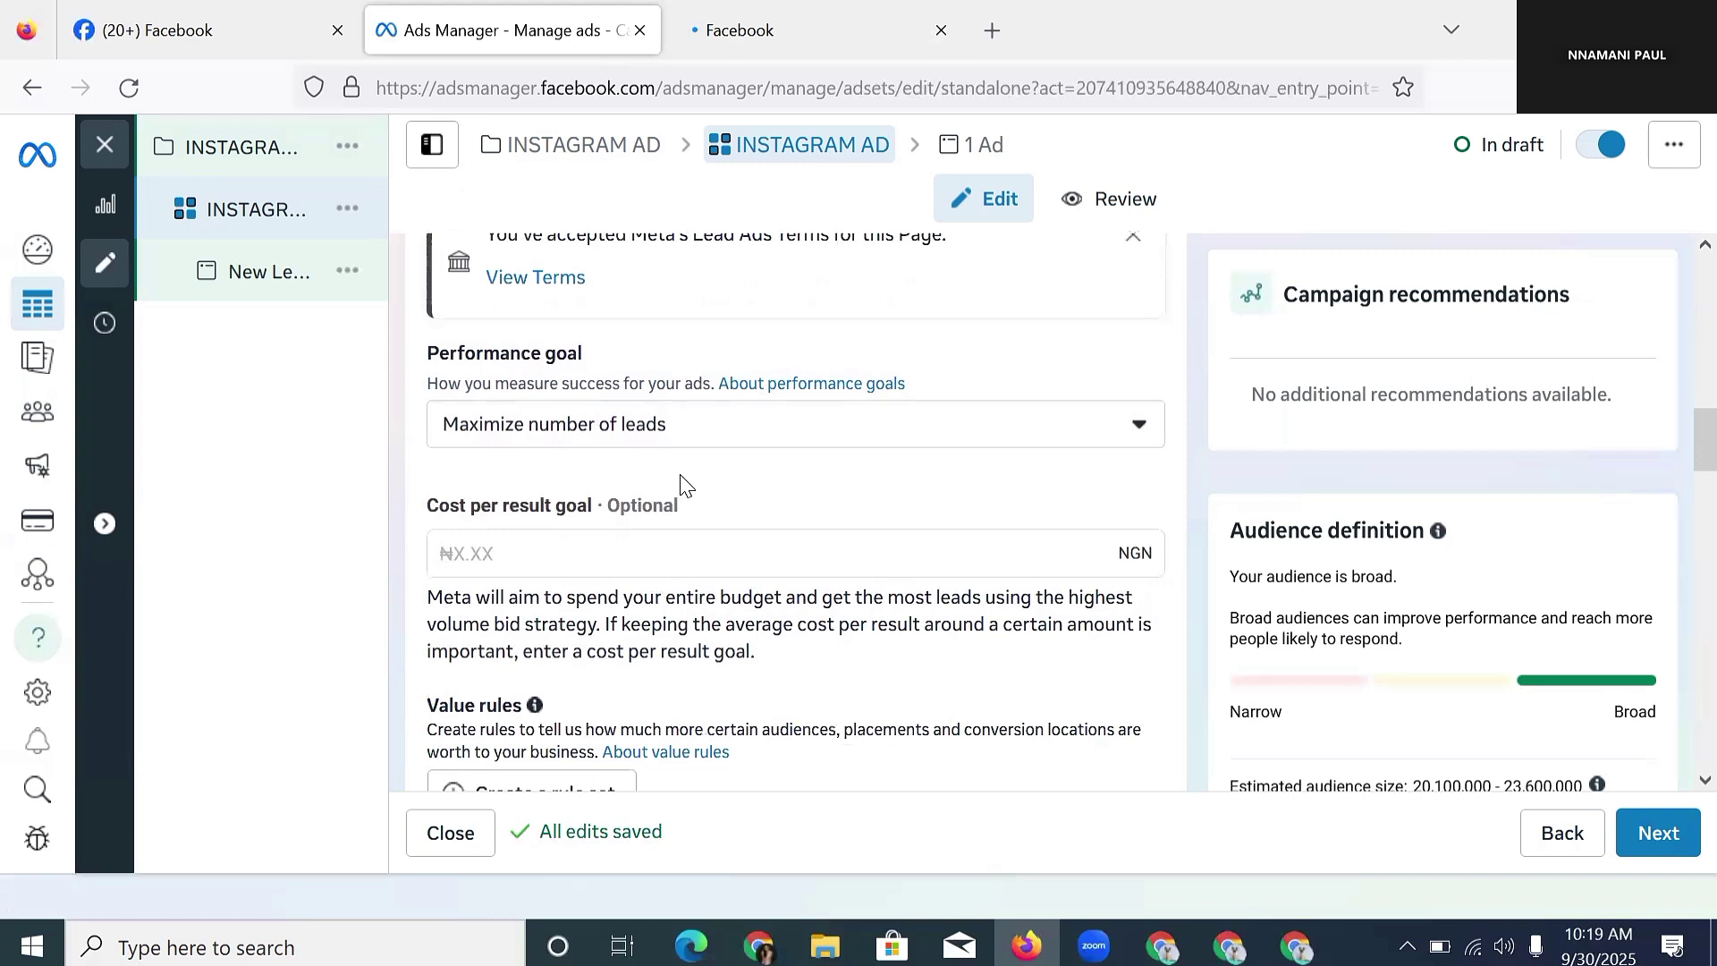
{"action": "triple_click", "coordinate": [506, 358]}
{"action": "left_click", "coordinate": [590, 434]}
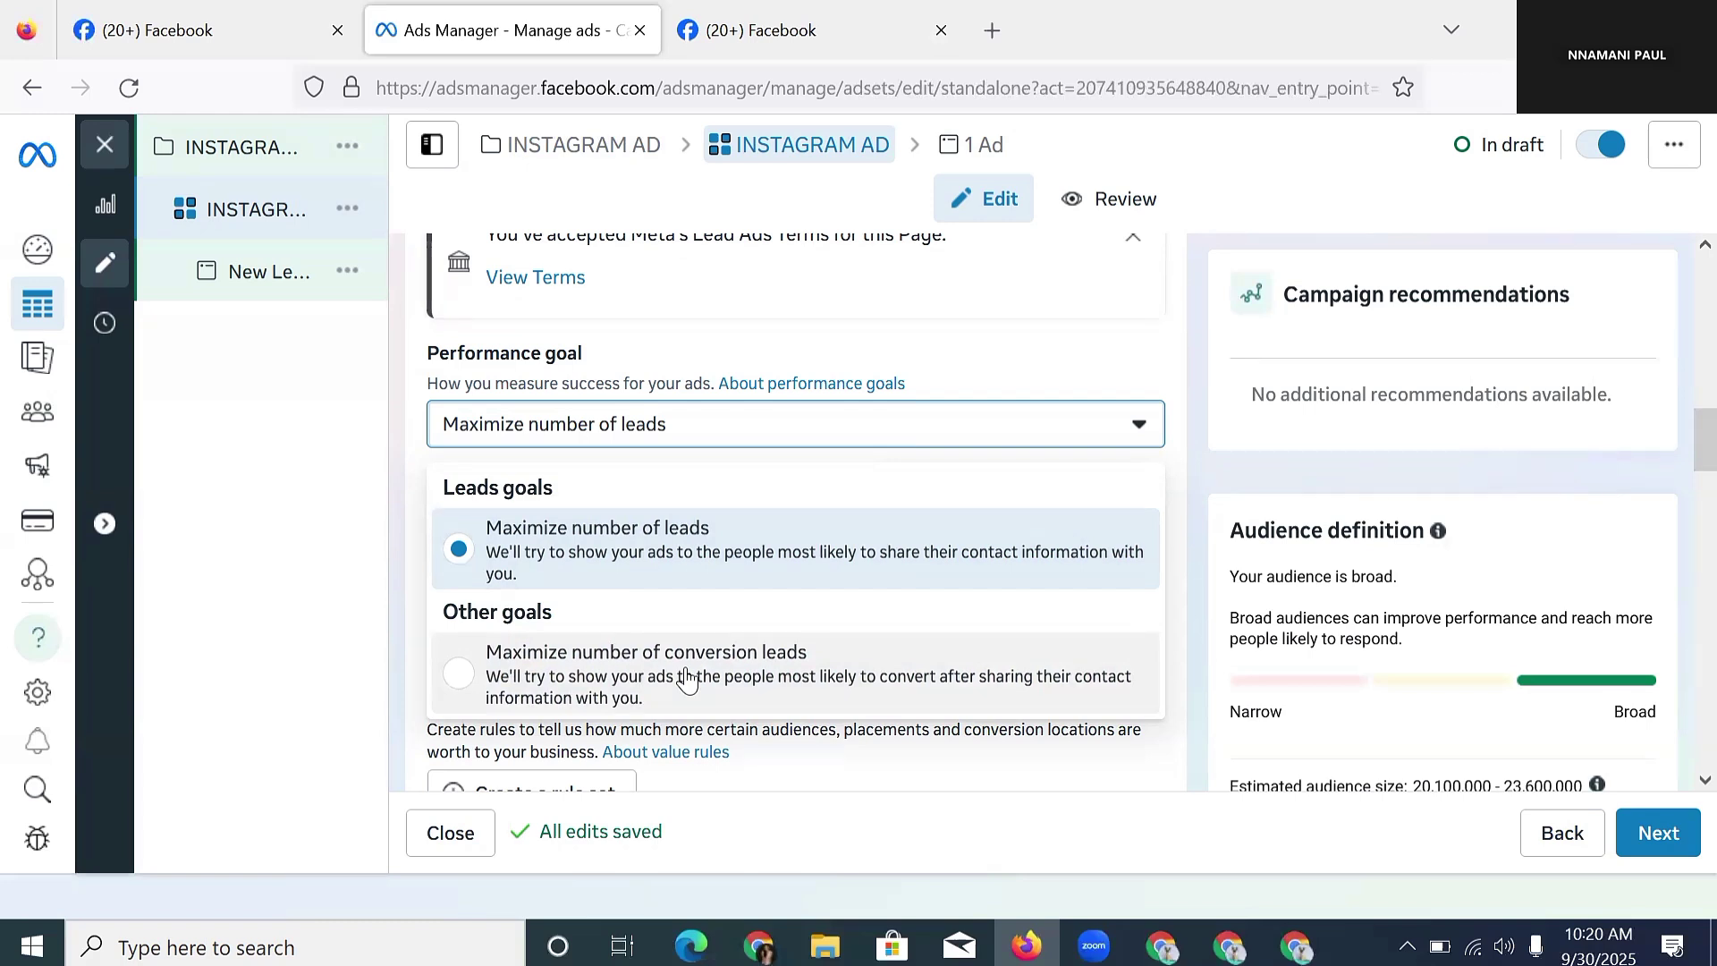
{"action": "left_click", "coordinate": [676, 580]}
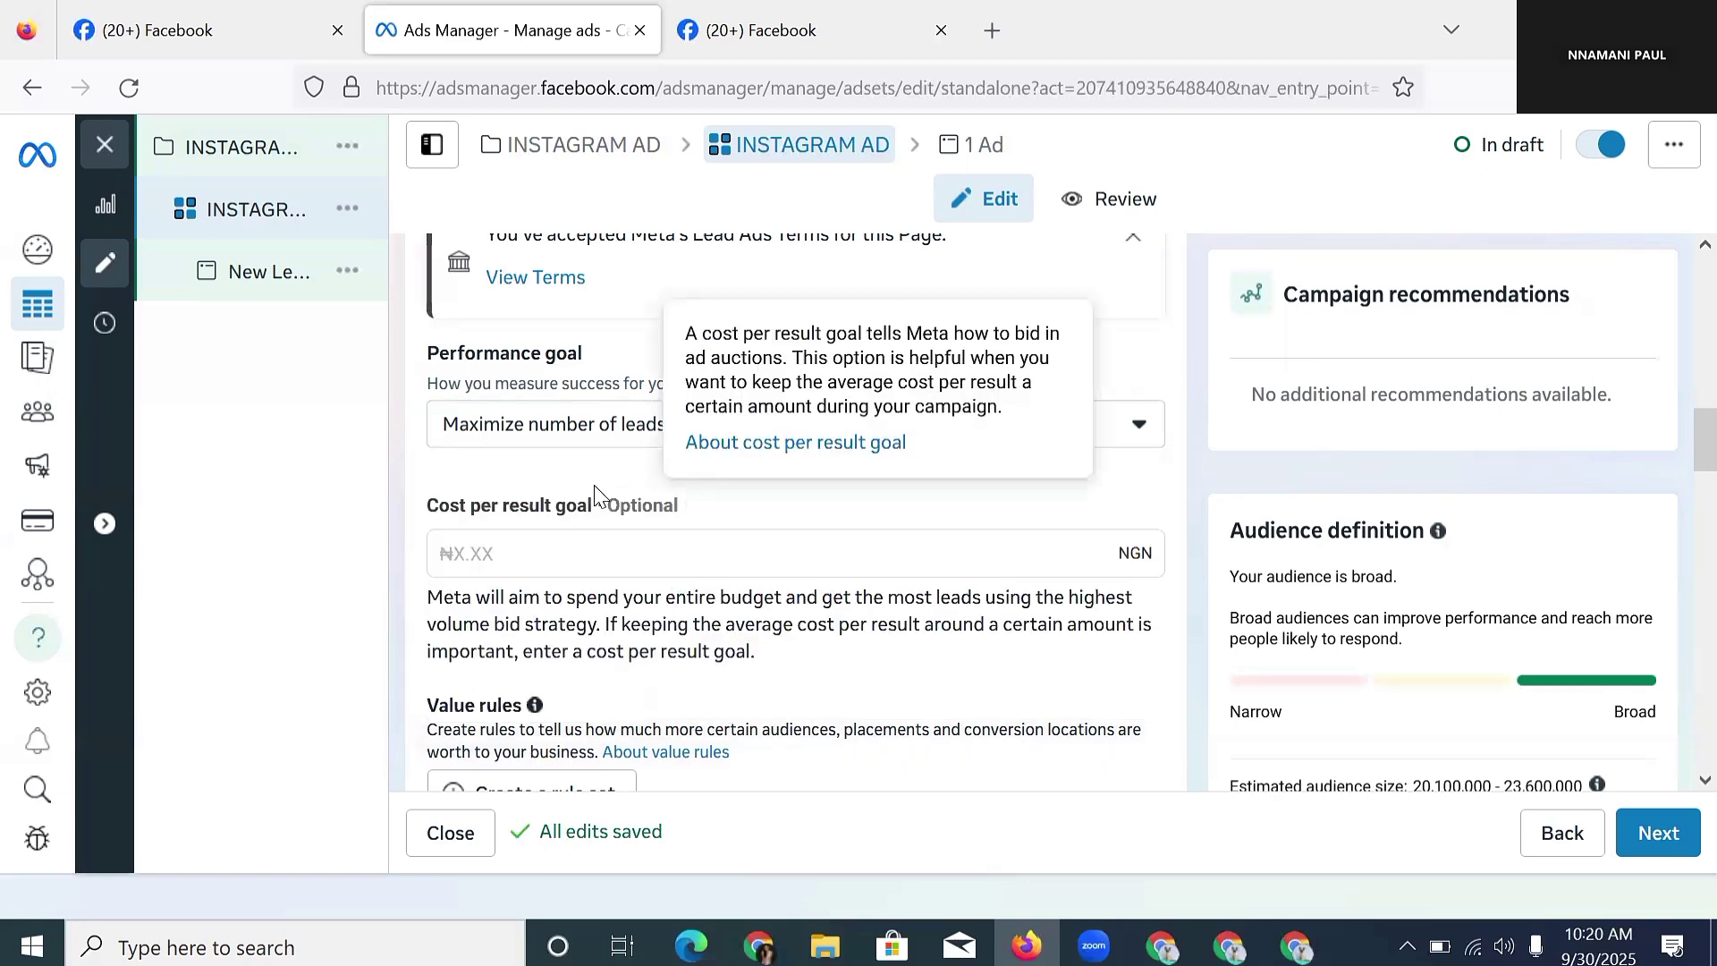
- Try to set the ad set's daily budget to 2000 NGN
{"action": "scroll", "coordinate": [684, 559], "scroll_direction": "down", "scroll_amount": 4}
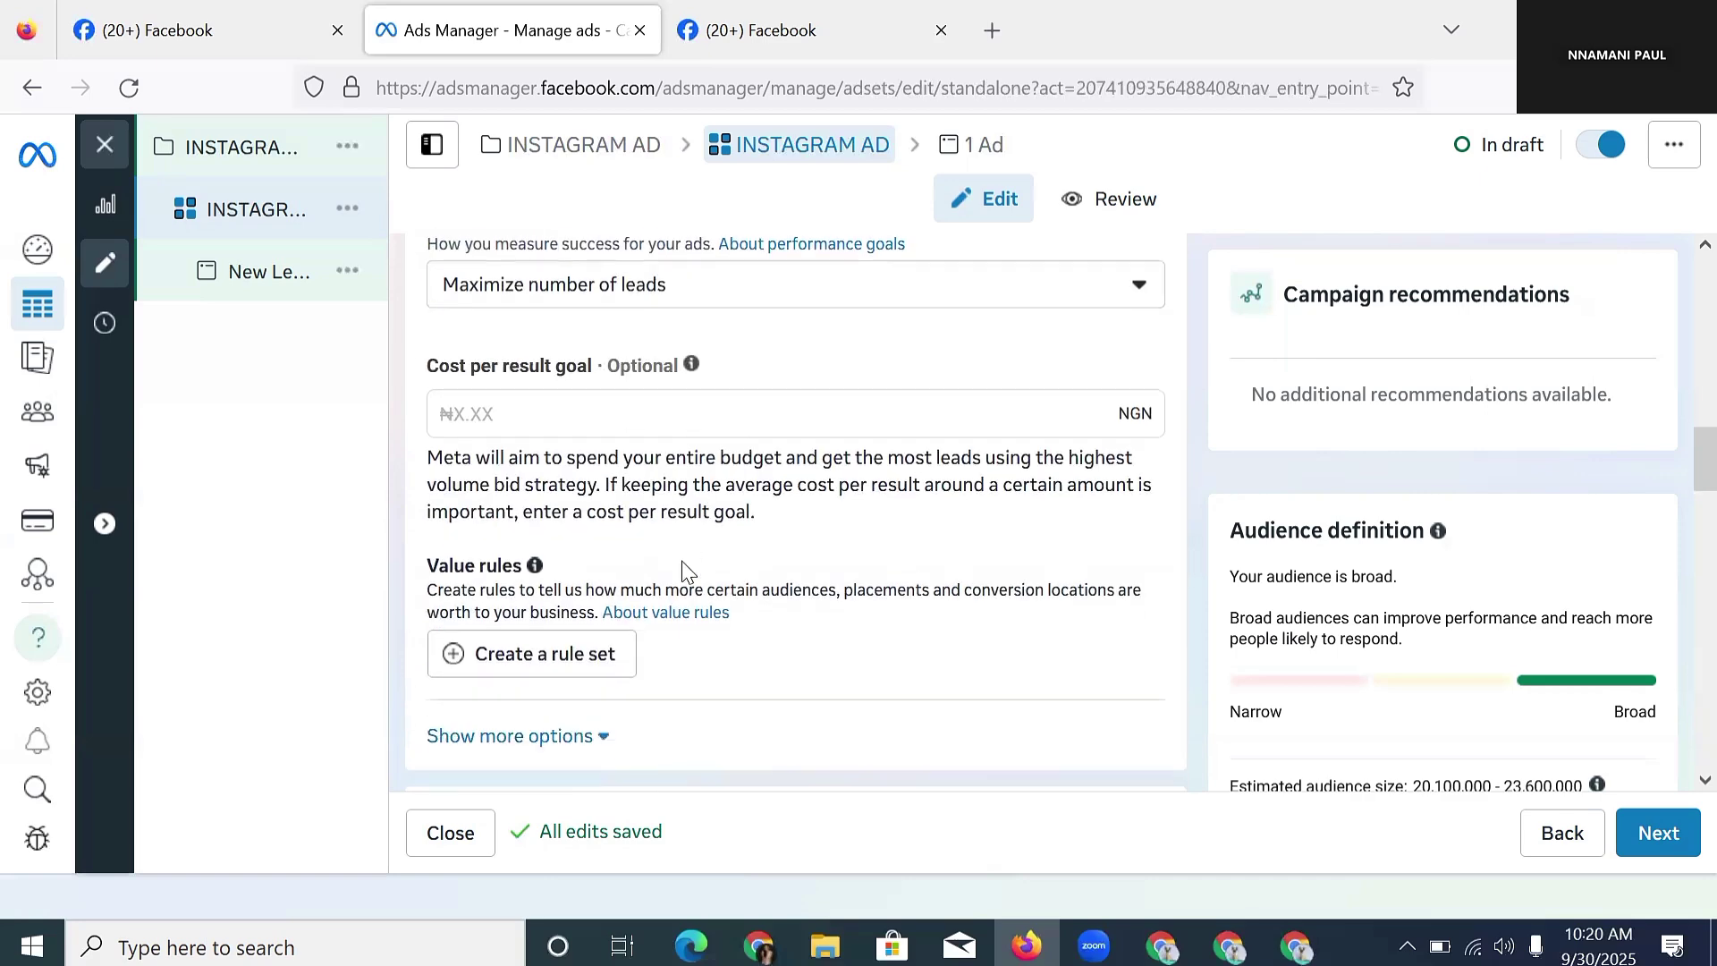
{"action": "scroll", "coordinate": [898, 567], "scroll_direction": "down", "scroll_amount": 3}
{"action": "scroll", "coordinate": [897, 586], "scroll_direction": "down", "scroll_amount": 1}
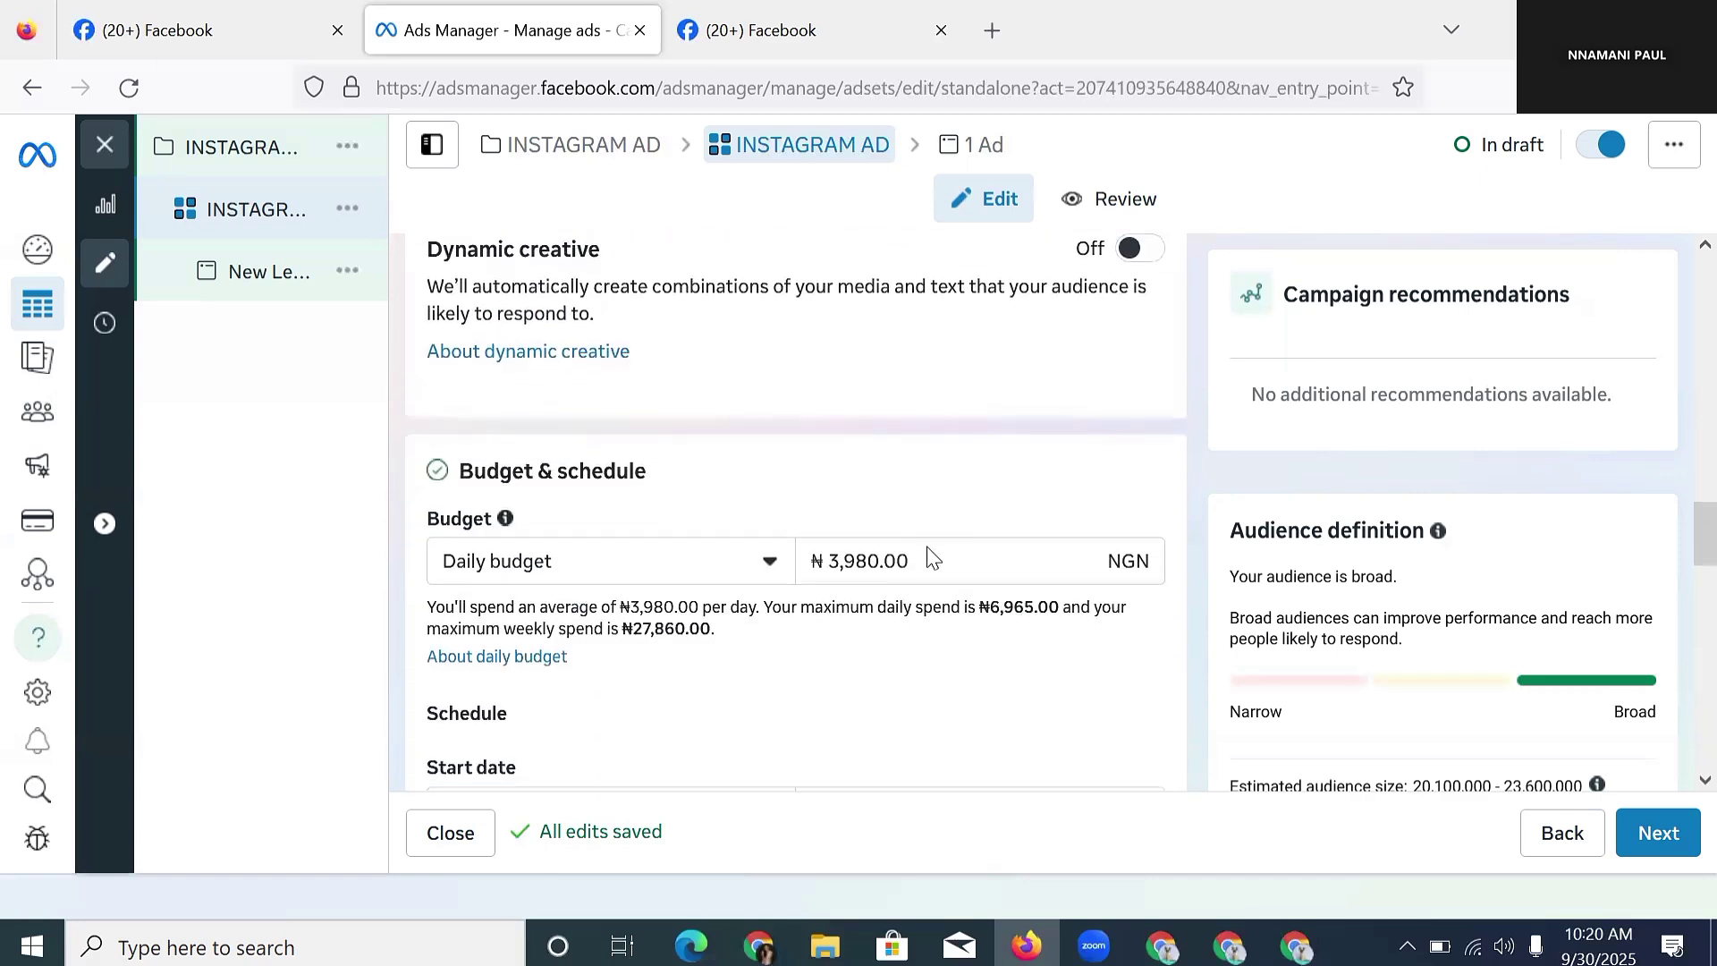
{"action": "left_click", "coordinate": [934, 561]}
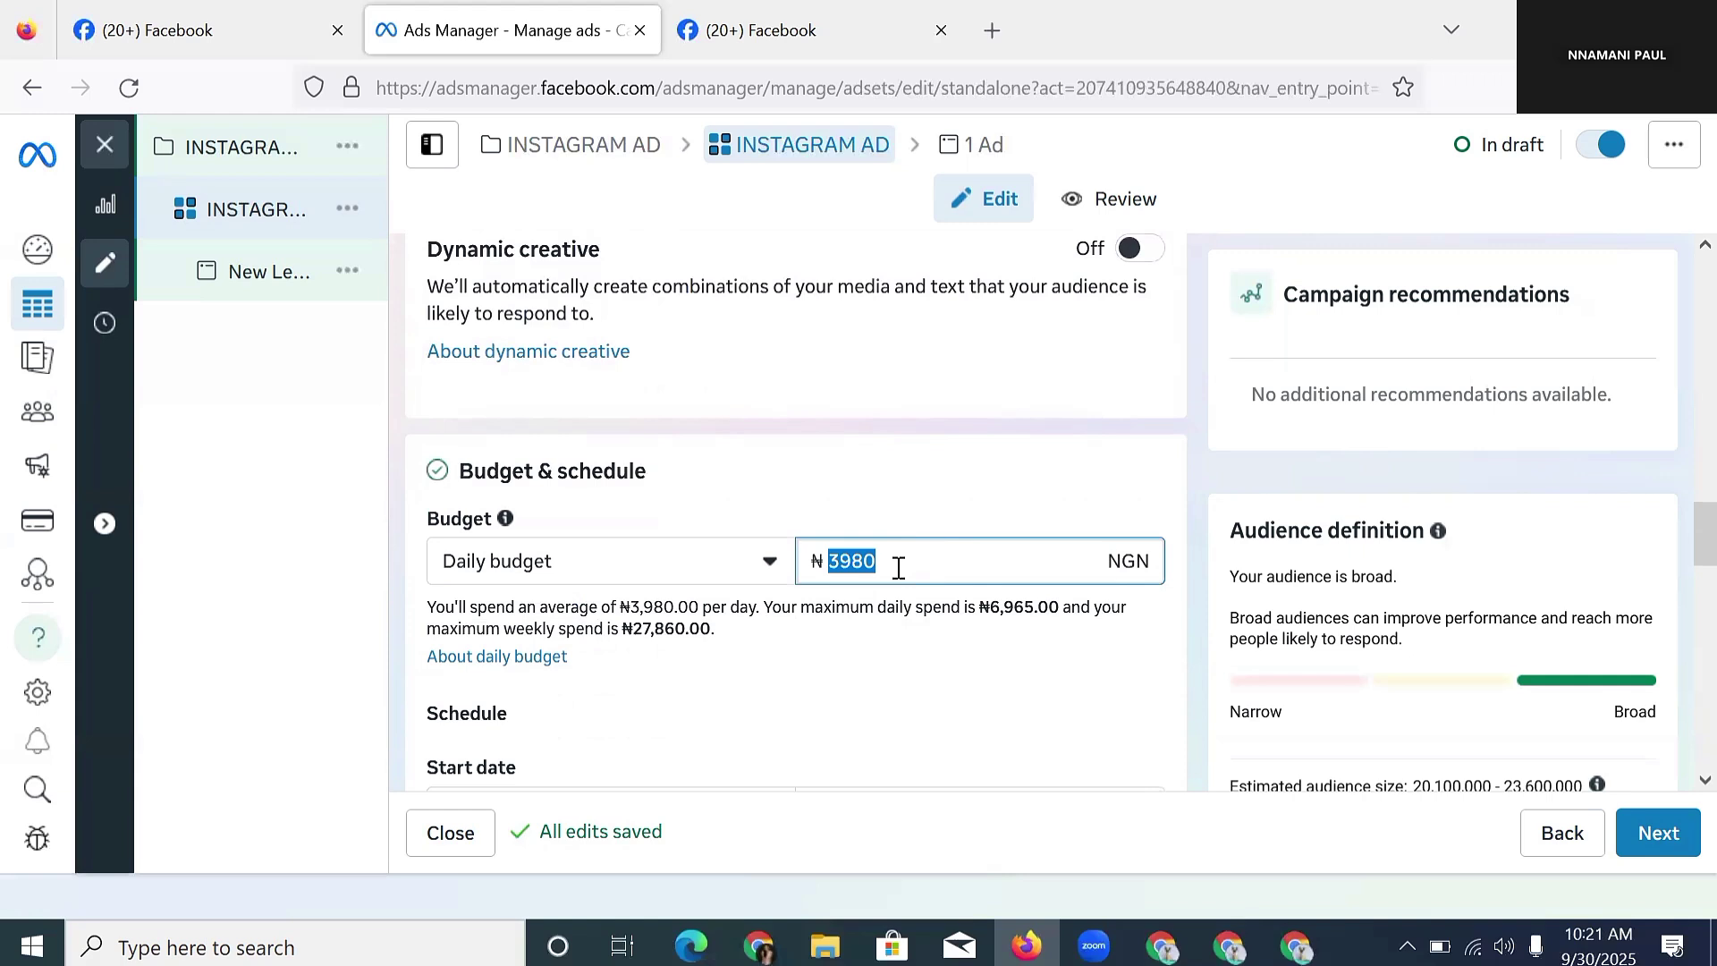
{"action": "type", "text": "3500"}
{"action": "double_click", "coordinate": [891, 559]}
{"action": "type", "text": "2000"}
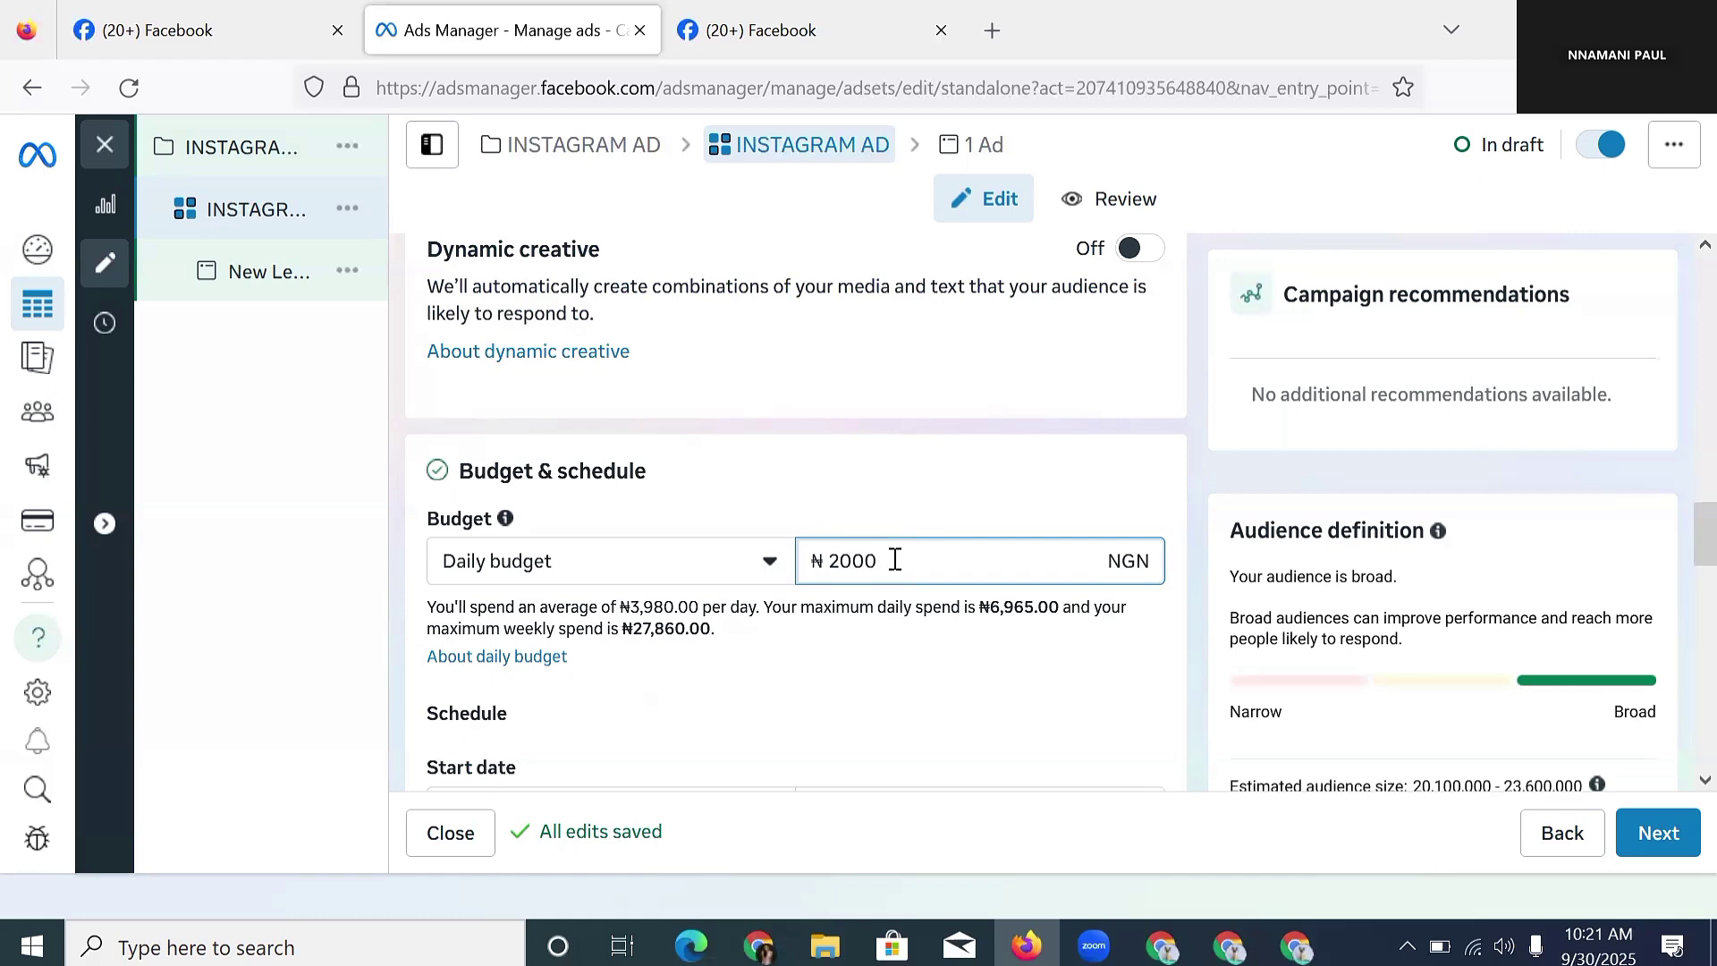
{"action": "key", "text": "Down"}
{"action": "key", "text": "Down"}
{"action": "scroll", "coordinate": [892, 579], "scroll_direction": "down", "scroll_amount": 3}
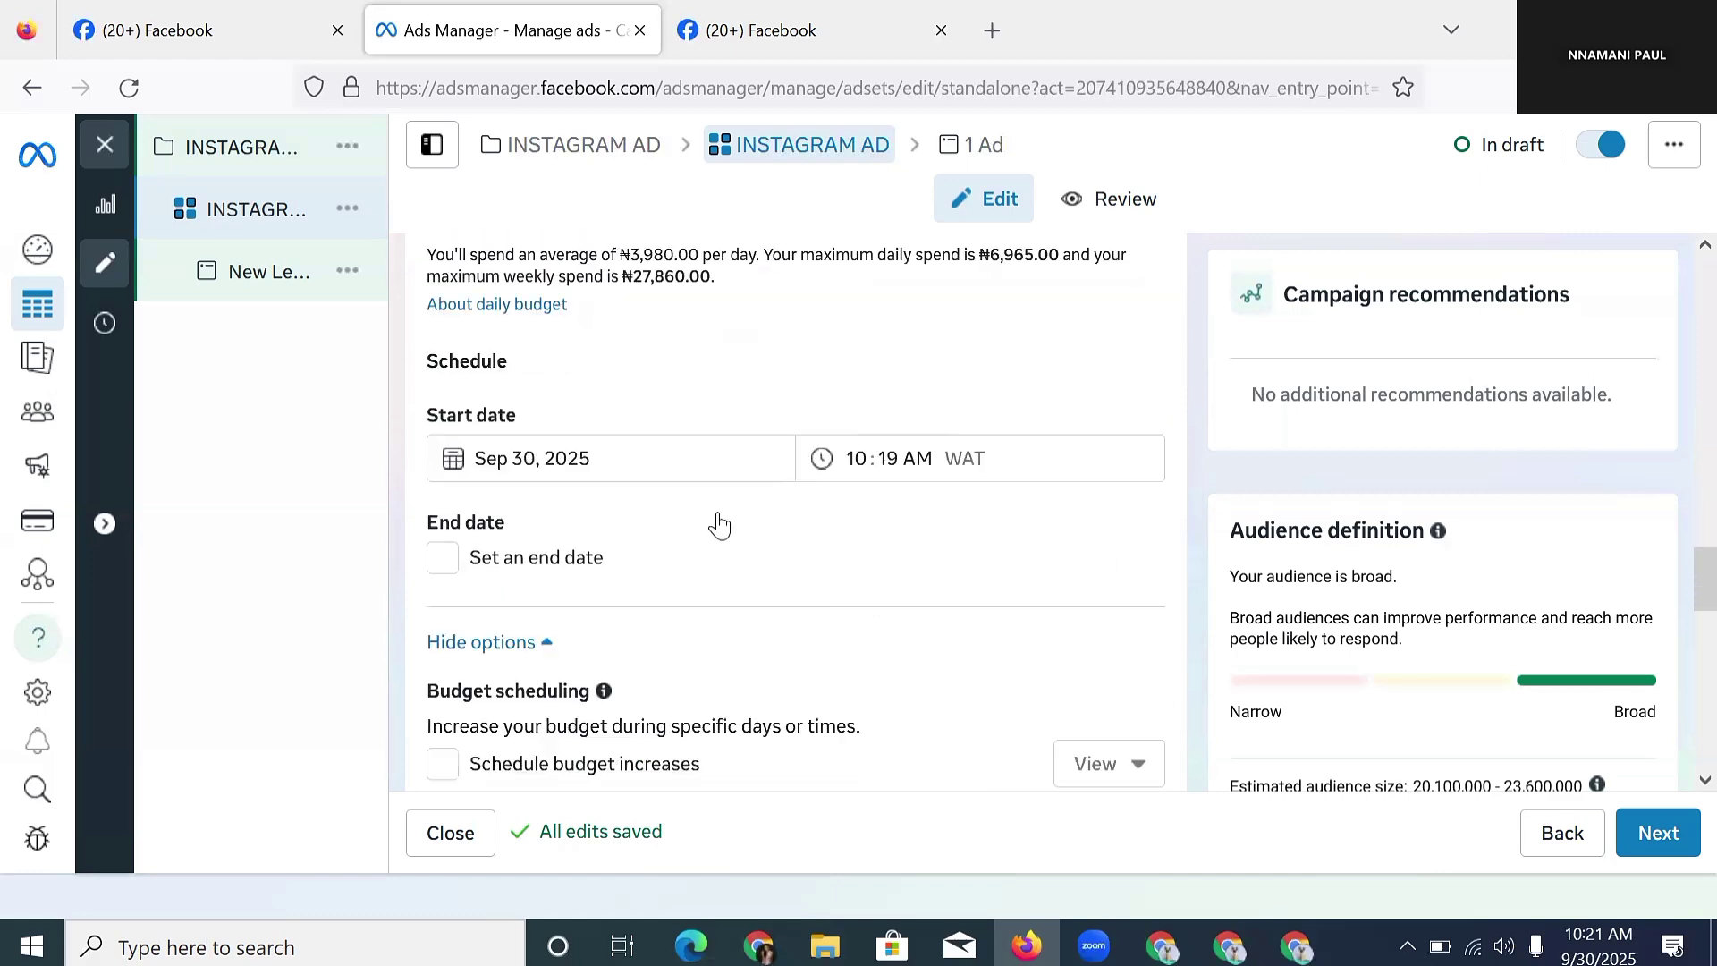
- Keep Daily budget as the budget type and set its amount to 2000 NGN
{"action": "scroll", "coordinate": [655, 390], "scroll_direction": "up", "scroll_amount": 2}
{"action": "left_click", "coordinate": [540, 447]}
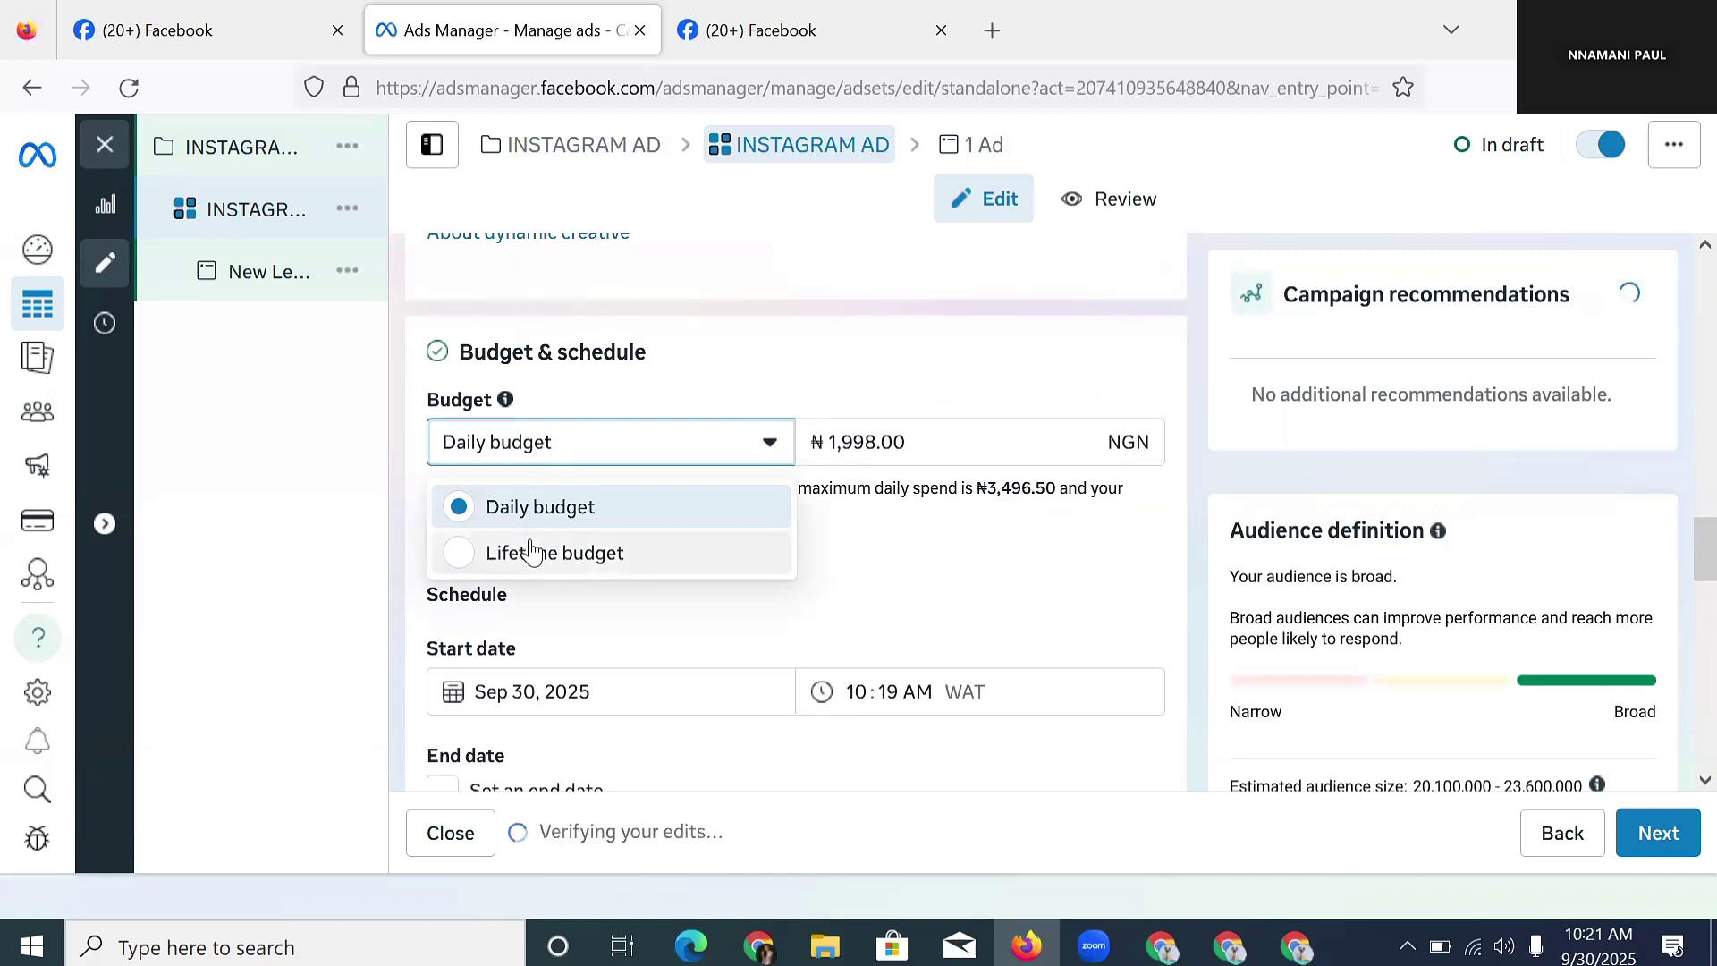
{"action": "double_click", "coordinate": [577, 506]}
{"action": "left_click", "coordinate": [844, 436]}
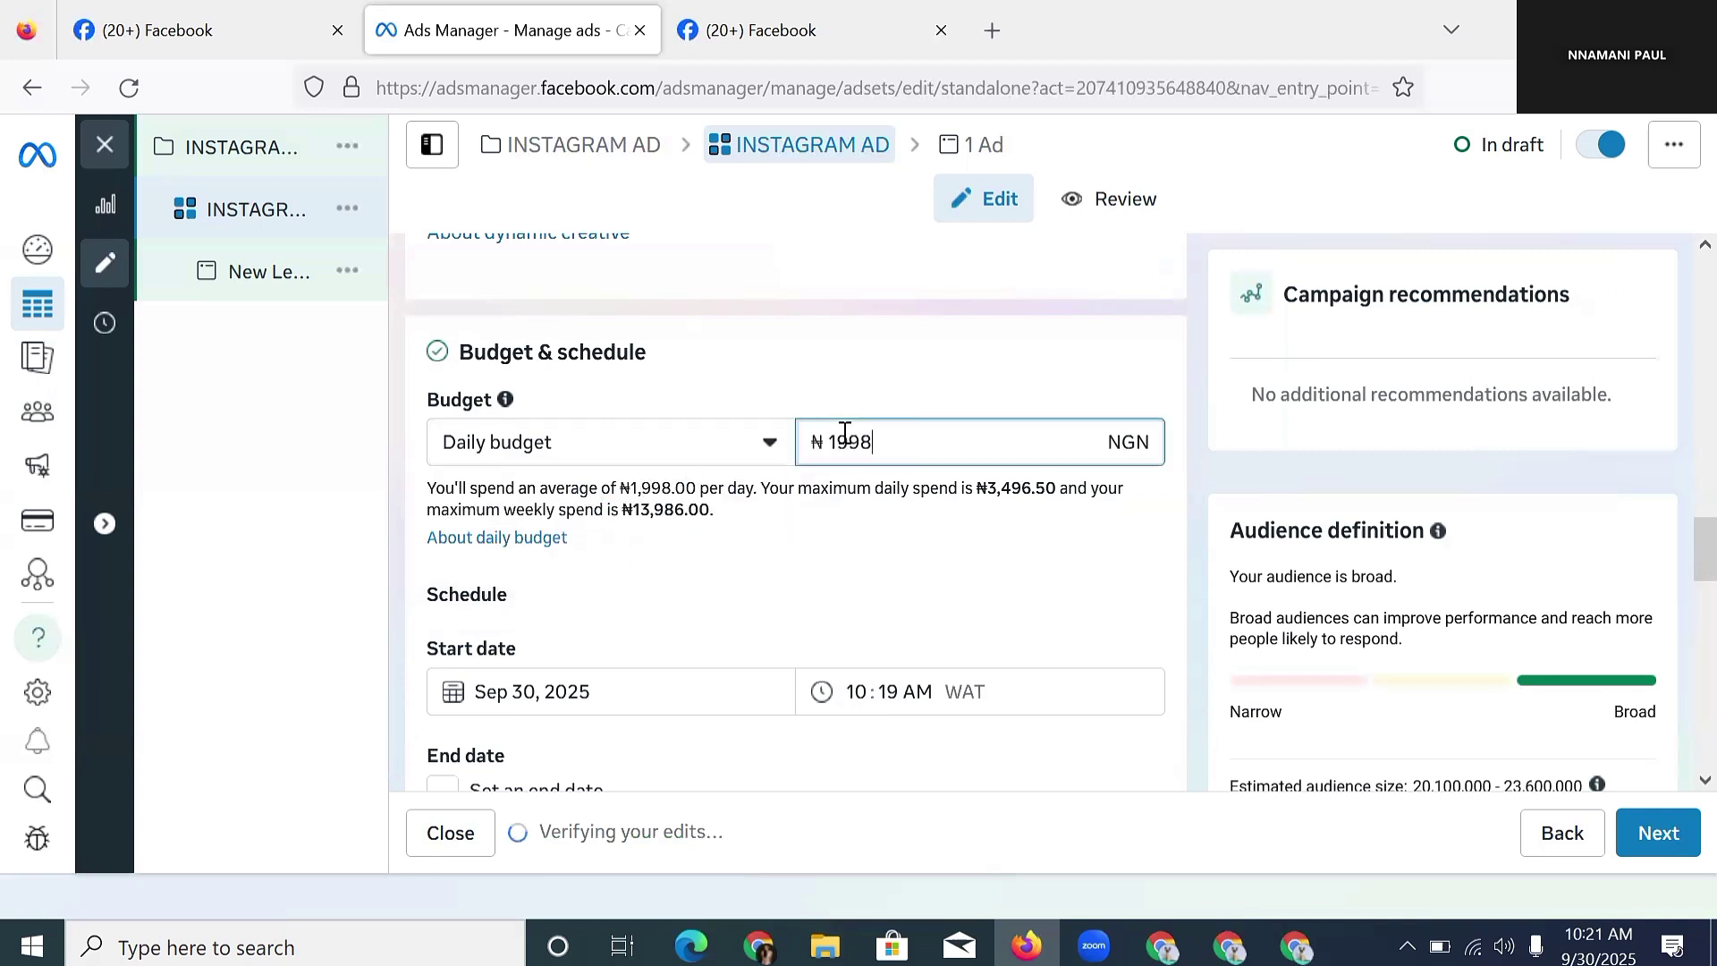
{"action": "double_click", "coordinate": [845, 435]}
{"action": "type", "text": "2000"}
- Set the ad set's start date to October 1, 2025
{"action": "scroll", "coordinate": [640, 560], "scroll_direction": "down", "scroll_amount": 3}
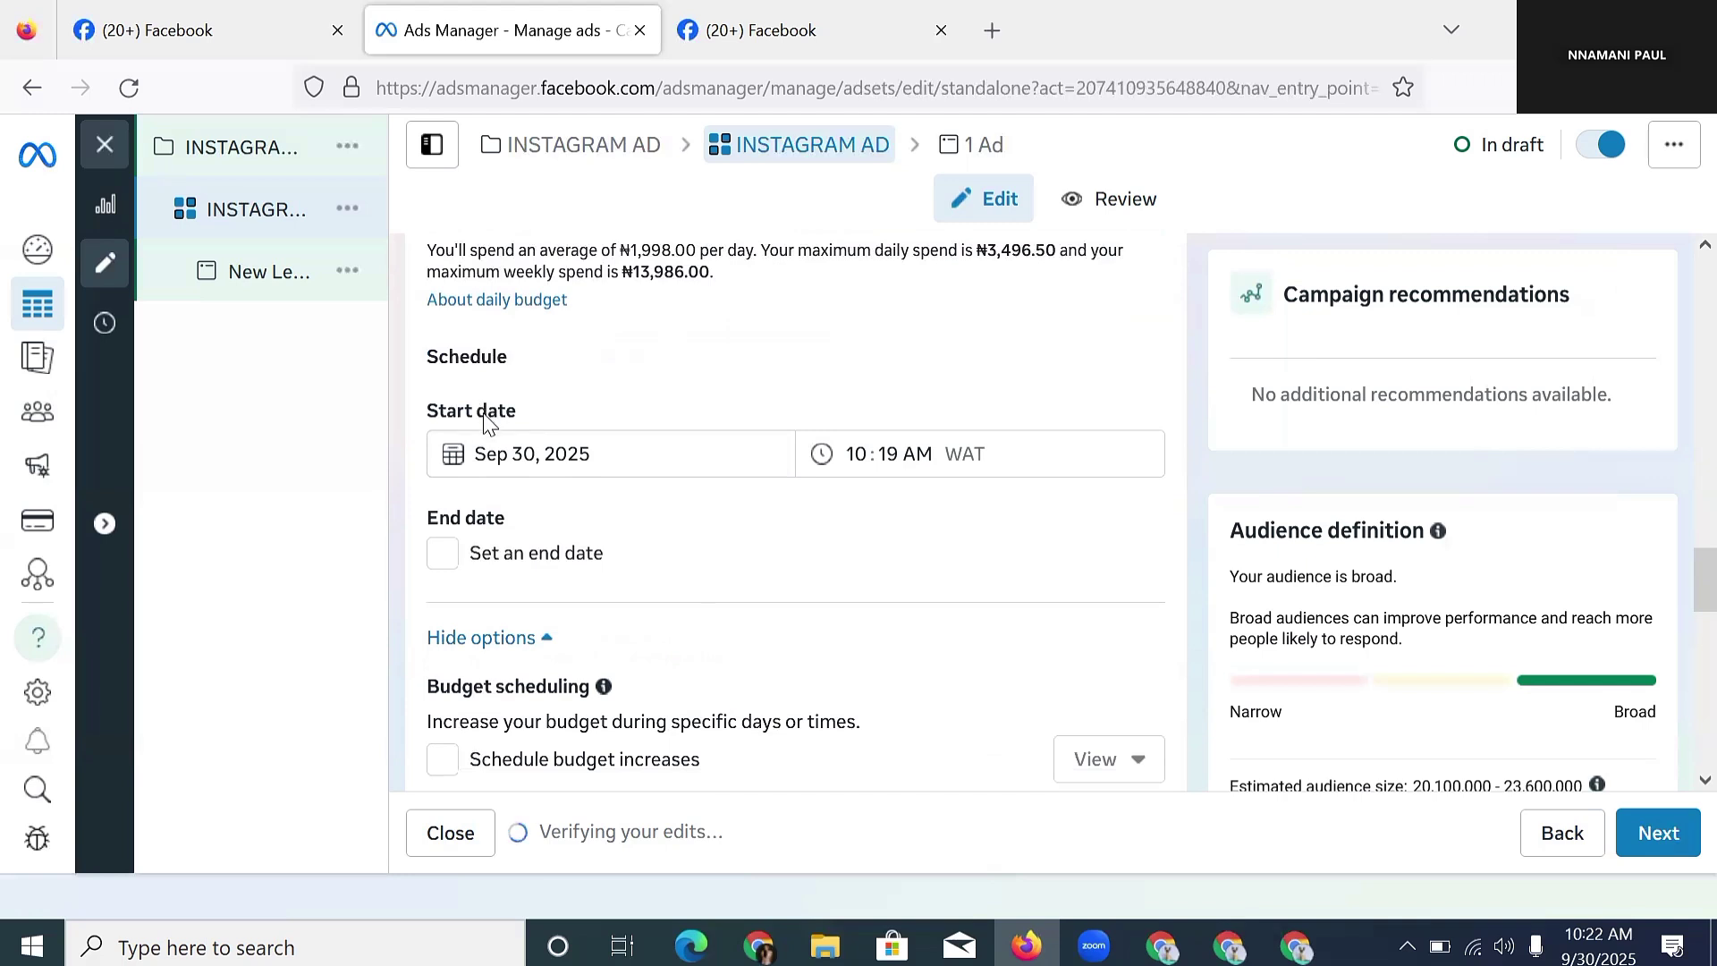
{"action": "left_click", "coordinate": [528, 452]}
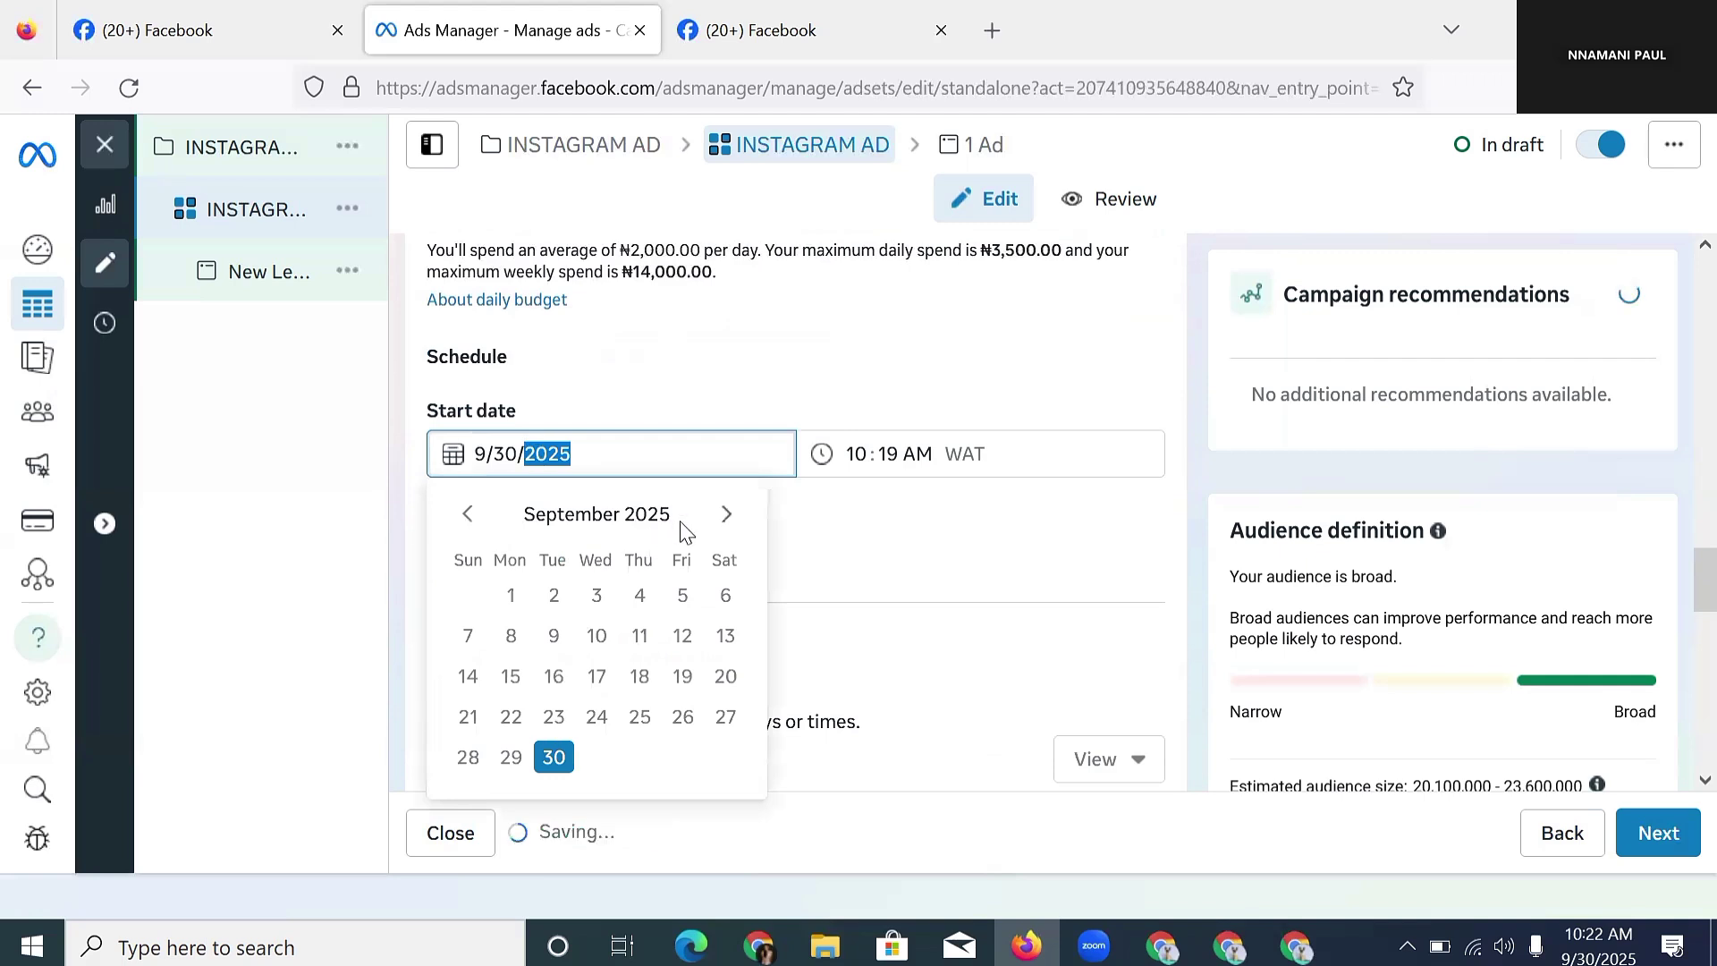
{"action": "left_click", "coordinate": [726, 513]}
{"action": "left_click", "coordinate": [467, 513]}
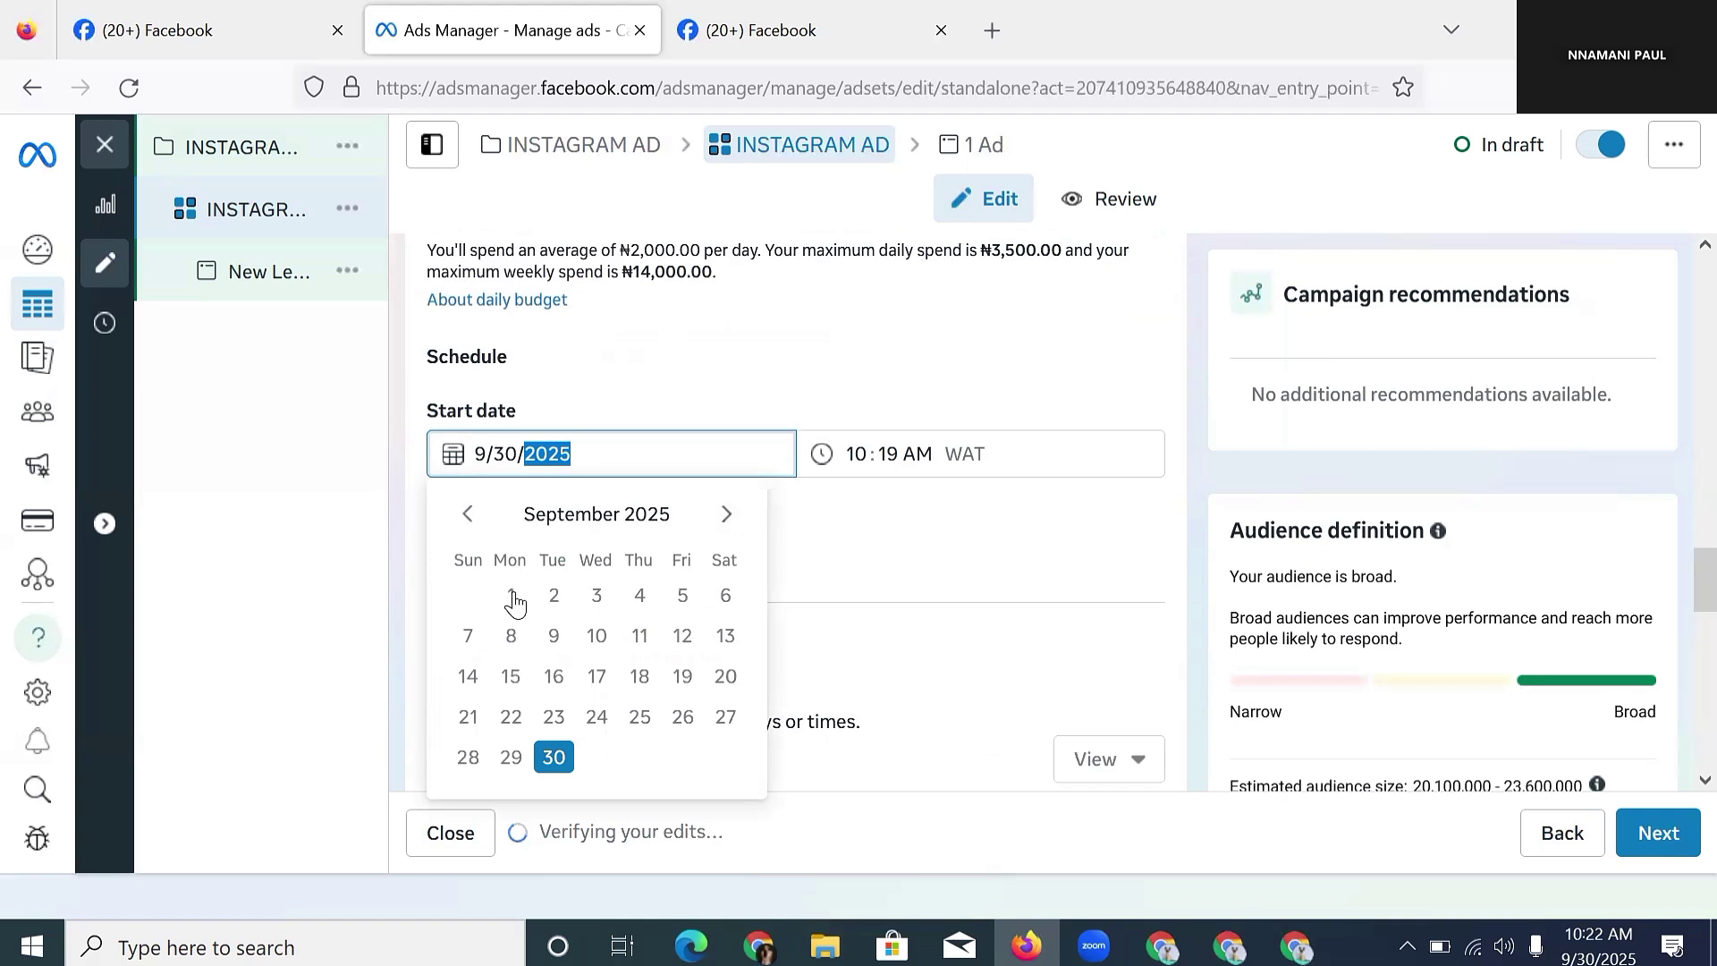
{"action": "left_click", "coordinate": [729, 516]}
{"action": "left_click", "coordinate": [596, 594]}
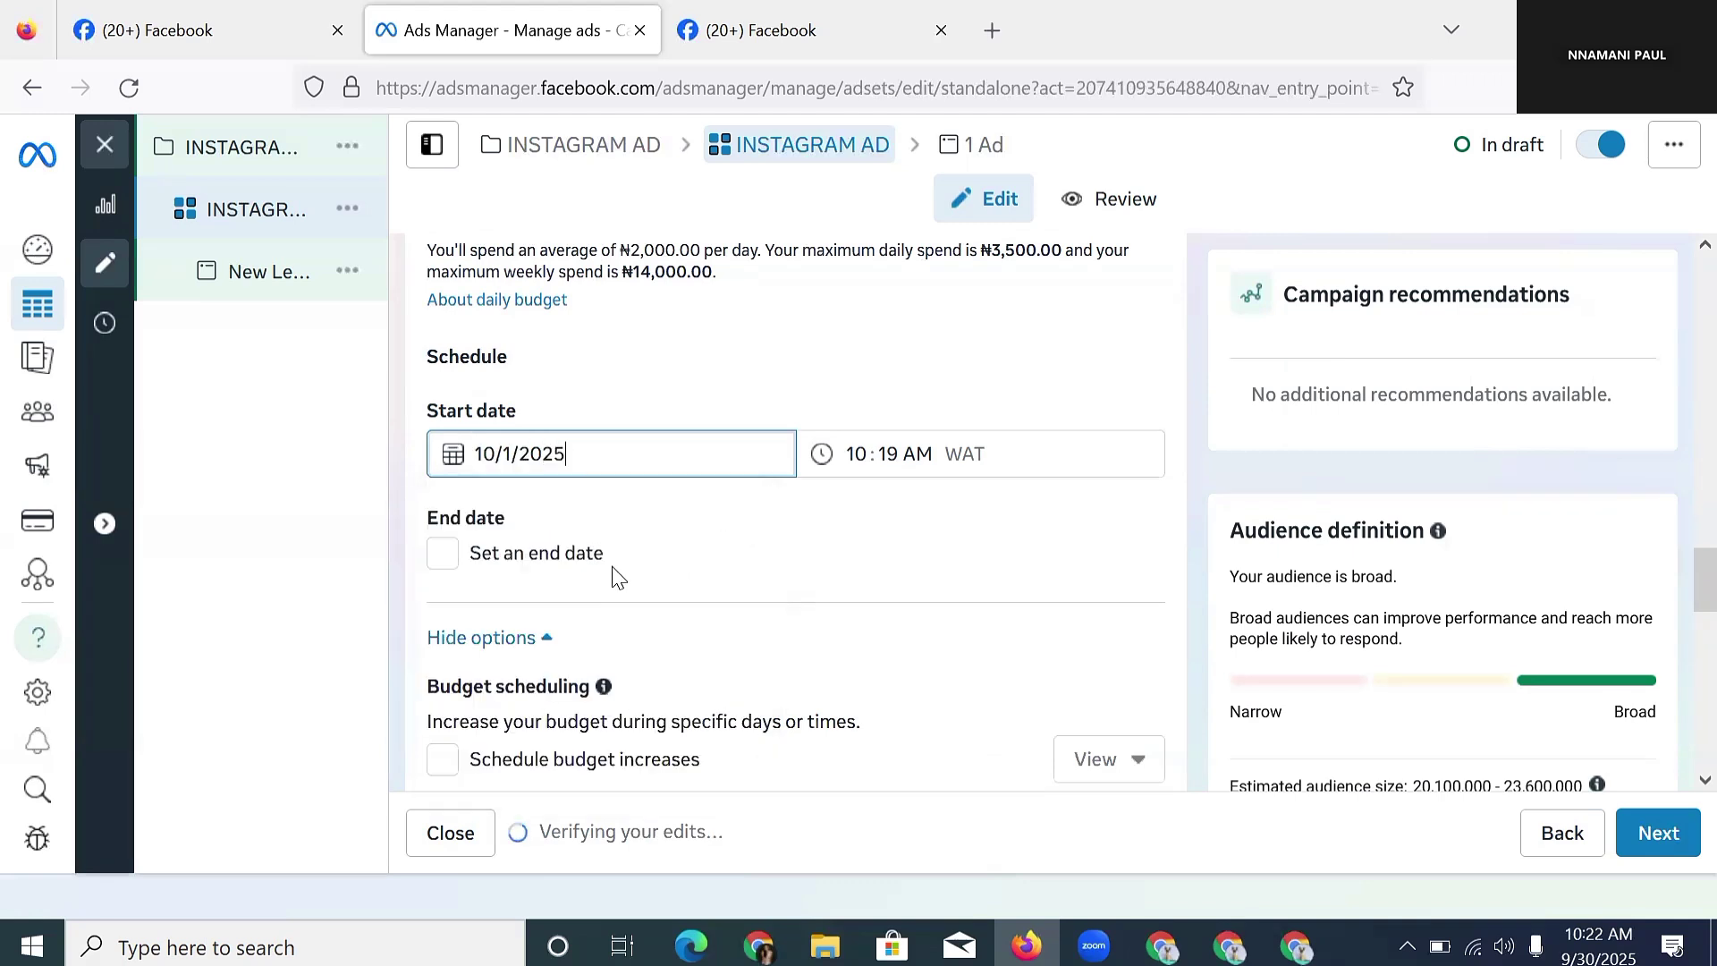
- Set the schedule's start time to 04:00 AM
{"action": "left_click", "coordinate": [857, 457]}
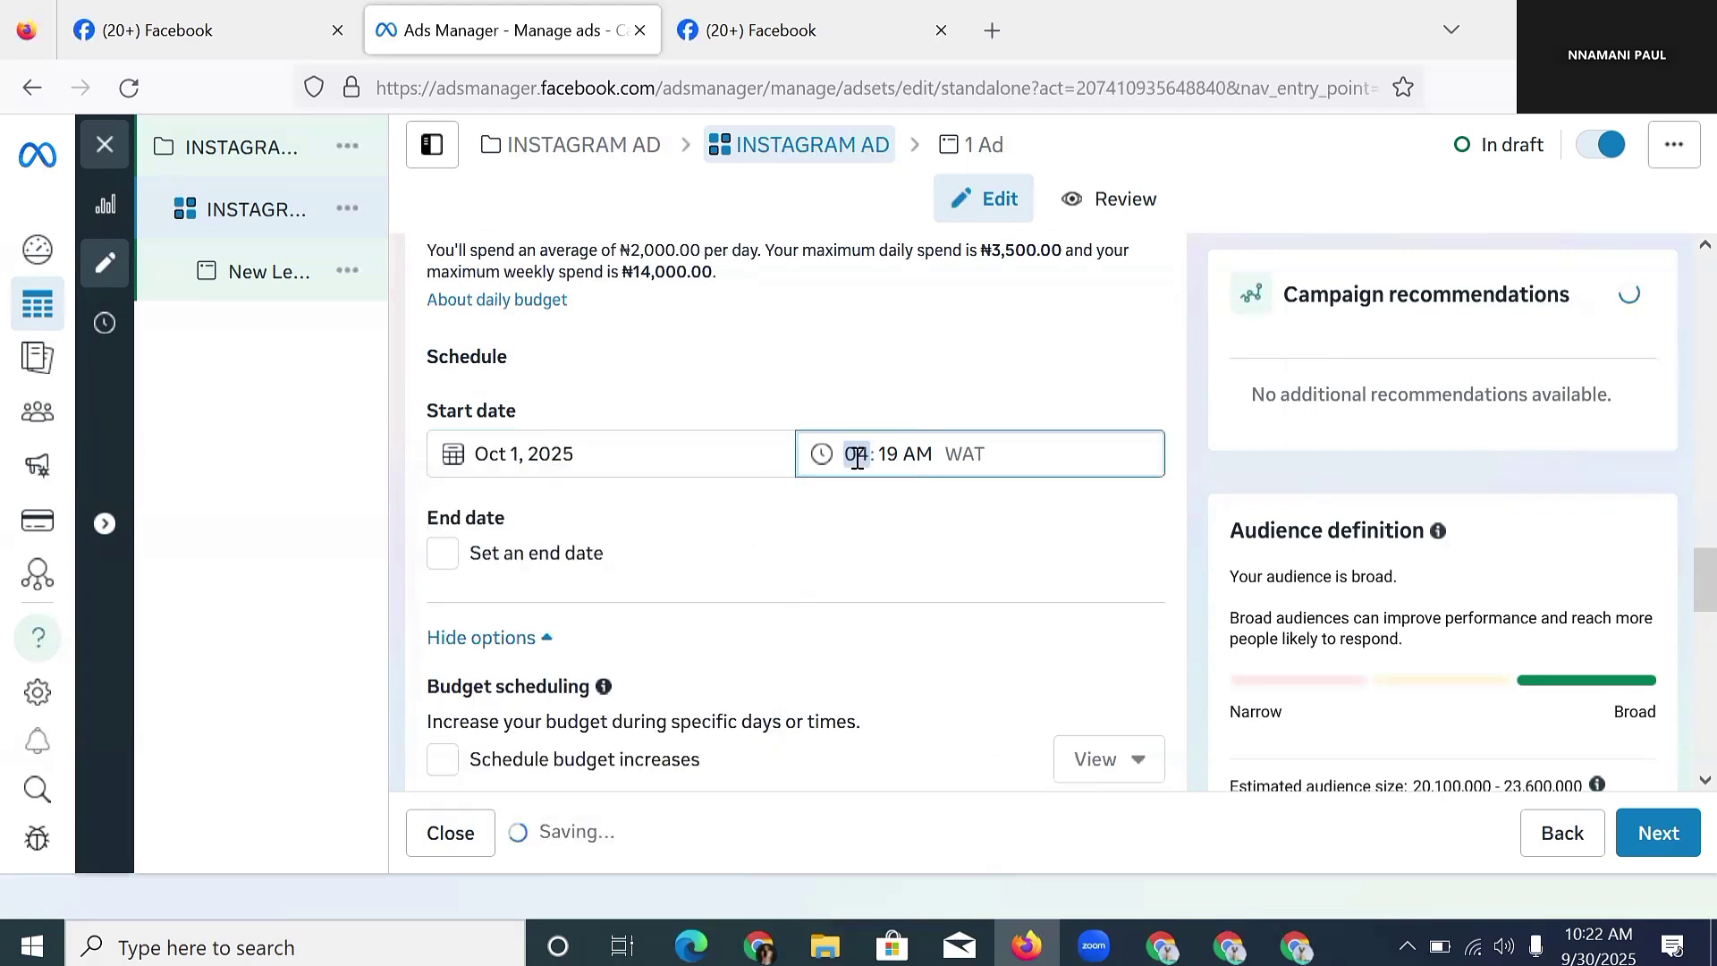
{"action": "type", "text": "4"}
{"action": "left_click", "coordinate": [888, 452]}
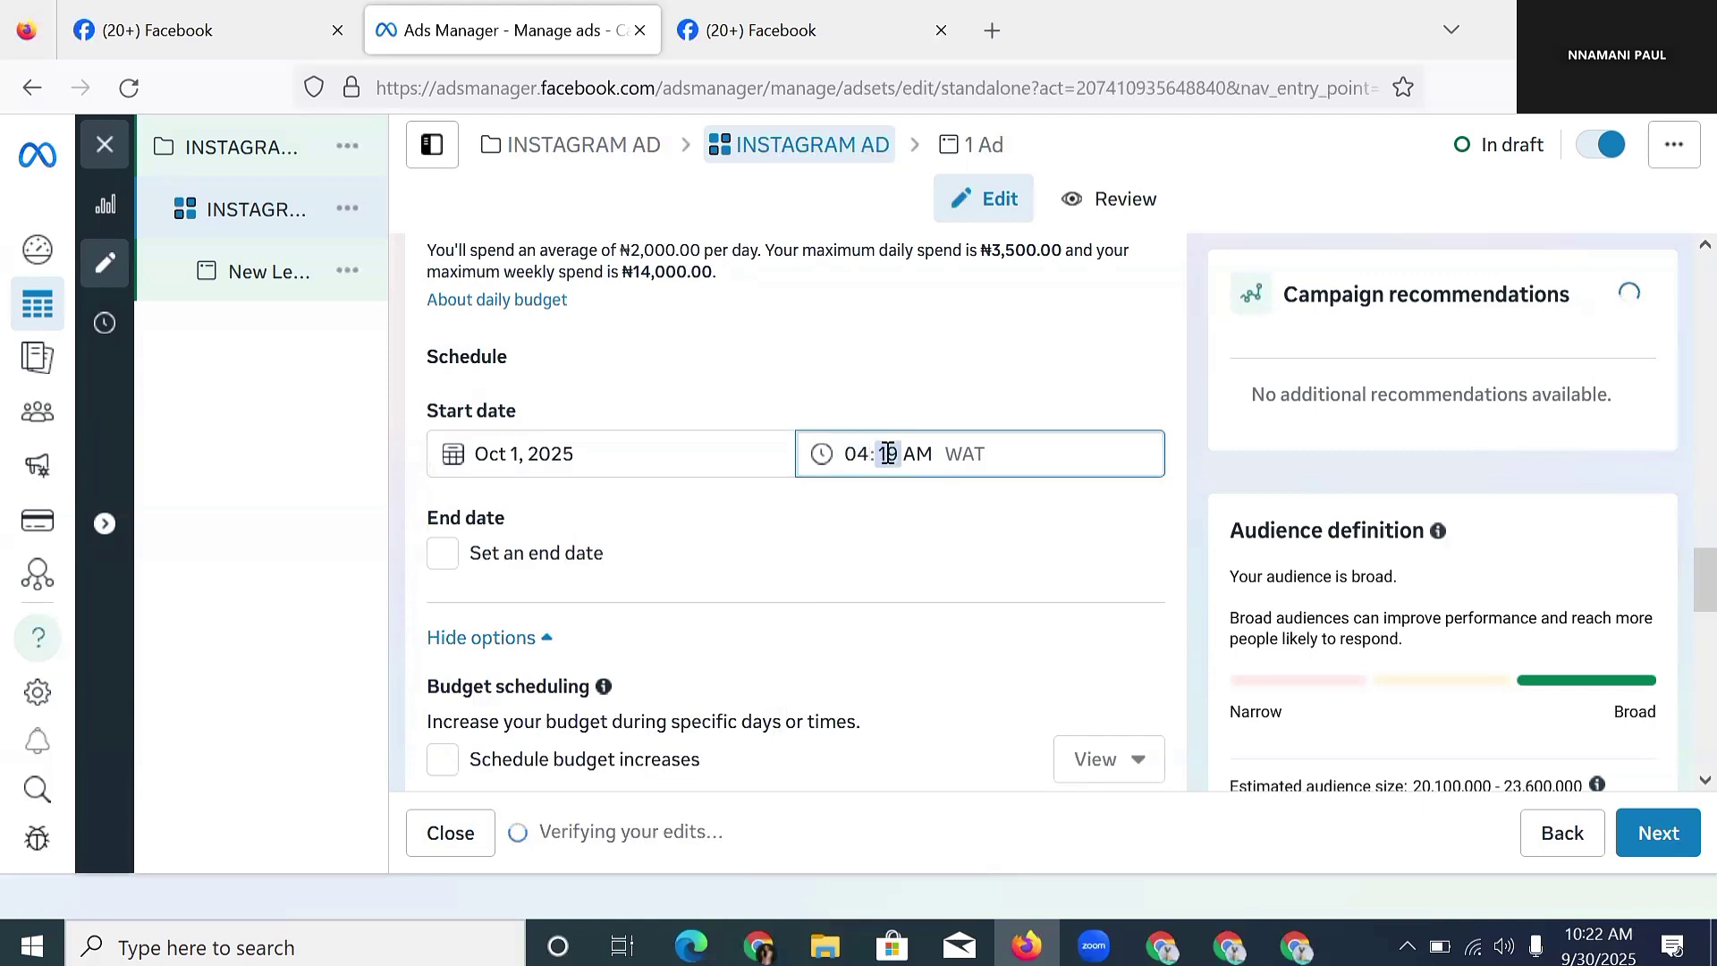
{"action": "type", "text": "00"}
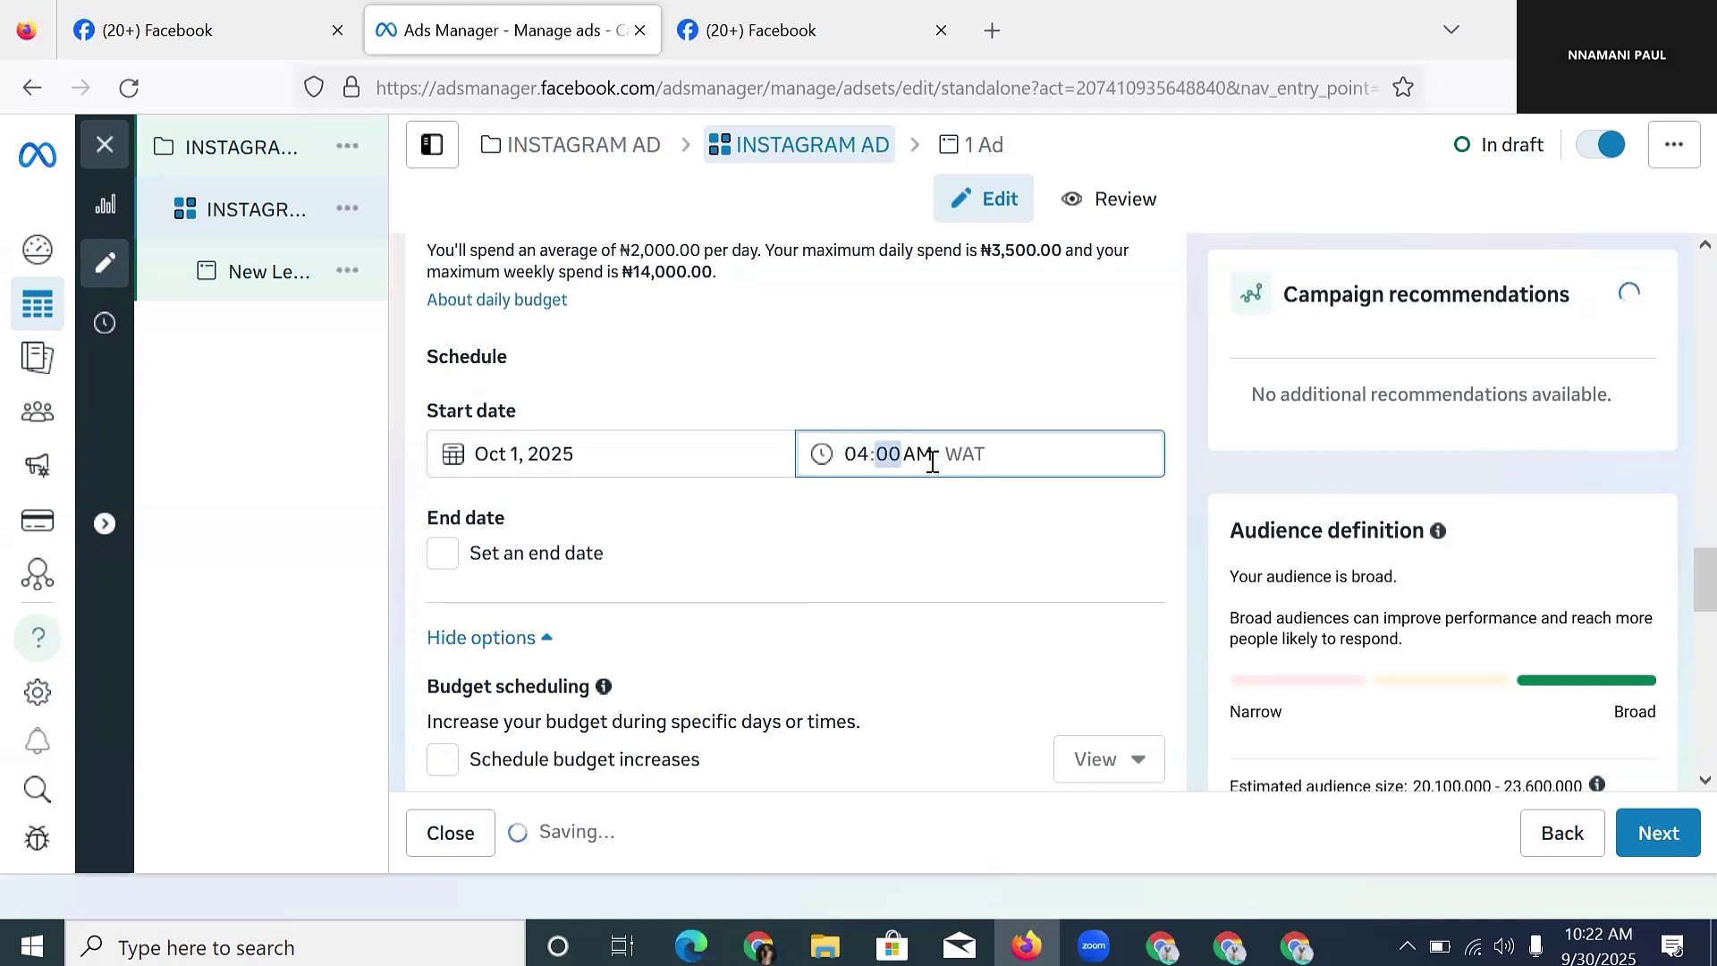
{"action": "left_click", "coordinate": [905, 534]}
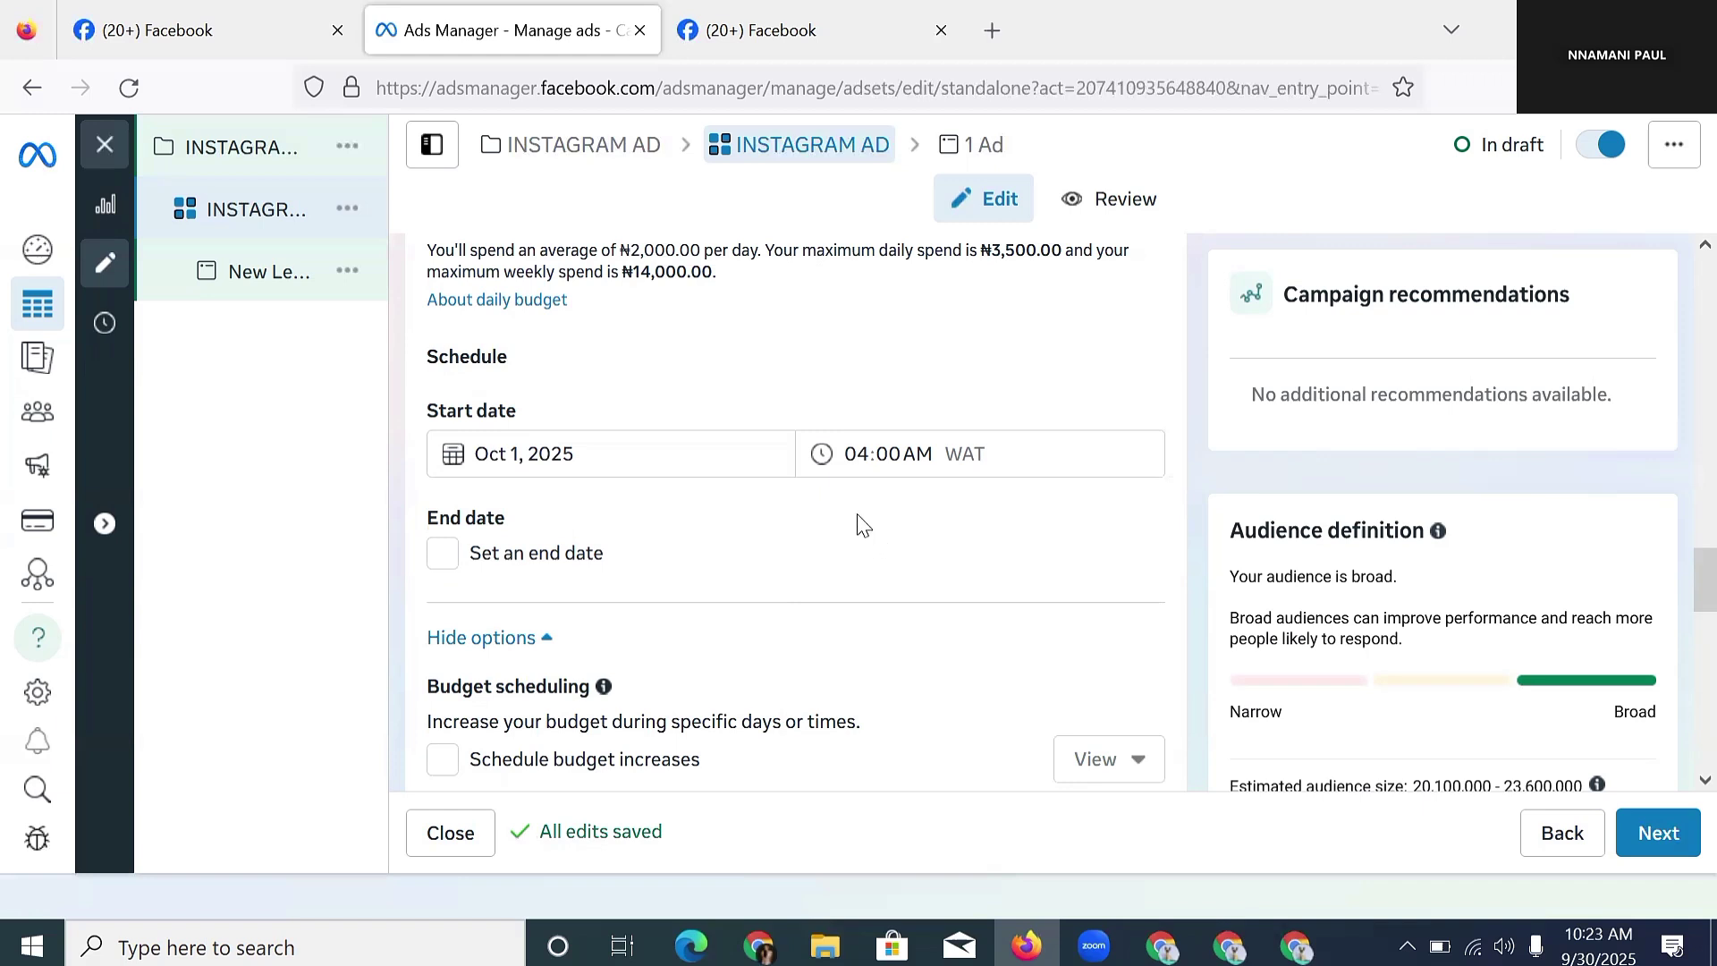
- Open the audience locations for editing, search for UK and clear the search
{"action": "scroll", "coordinate": [863, 544], "scroll_direction": "down", "scroll_amount": 3}
{"action": "scroll", "coordinate": [862, 545], "scroll_direction": "down", "scroll_amount": 3}
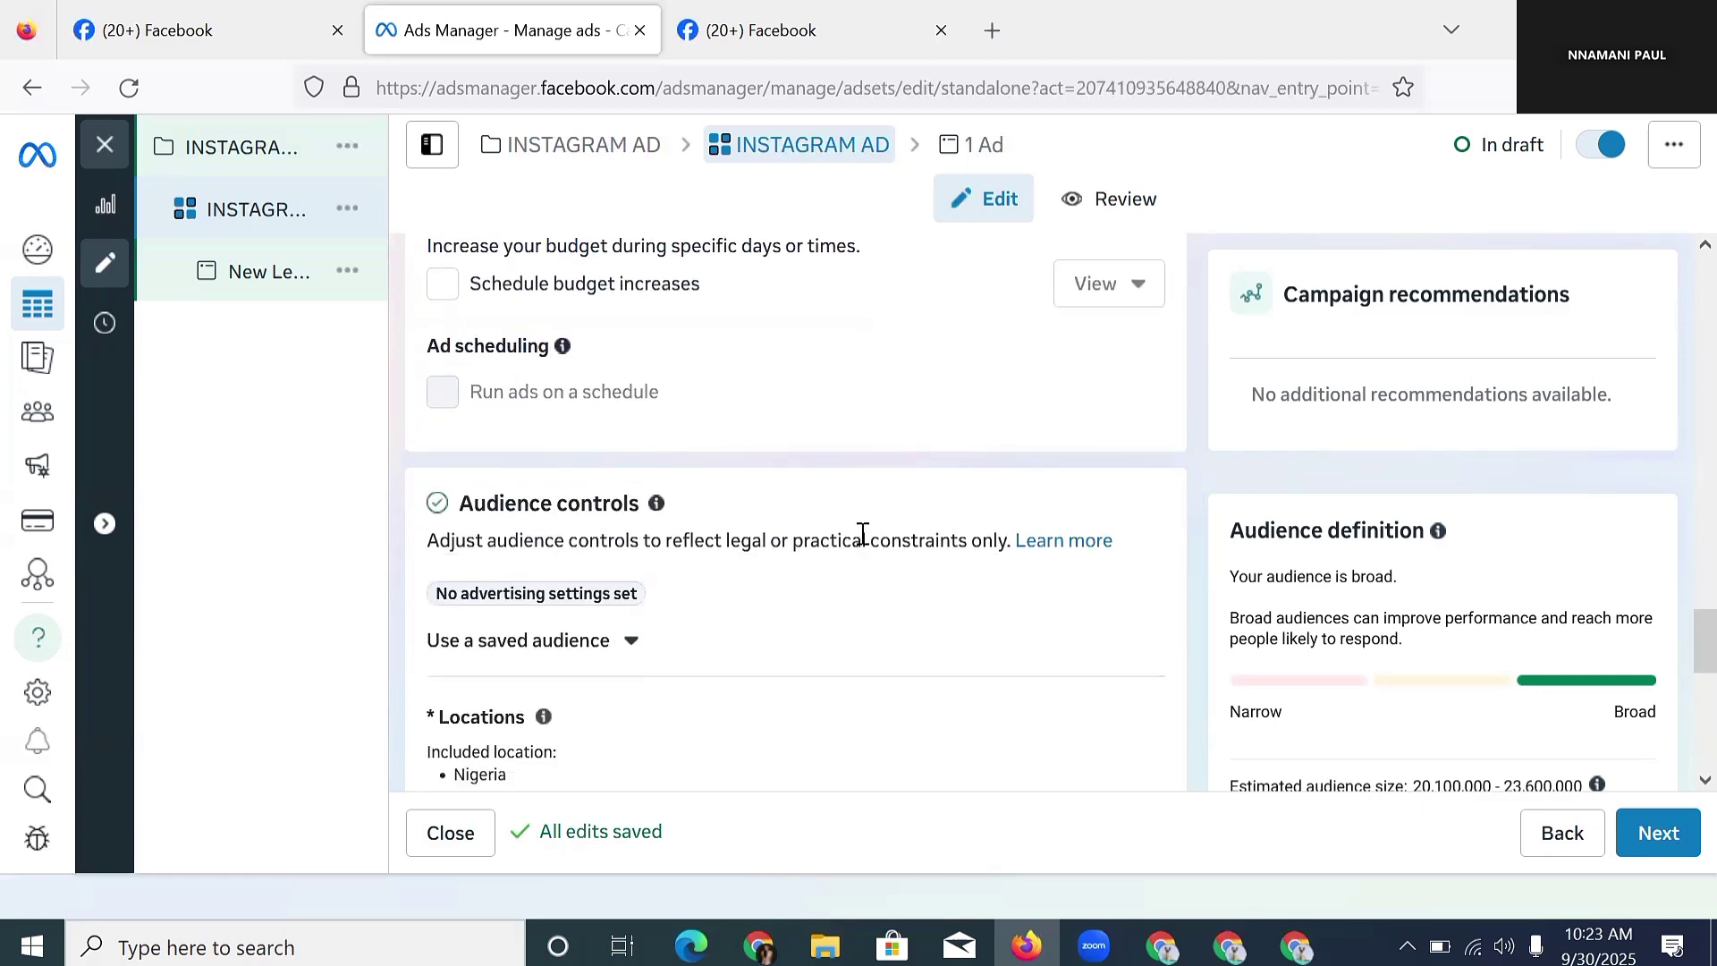
{"action": "scroll", "coordinate": [716, 469], "scroll_direction": "down", "scroll_amount": 3}
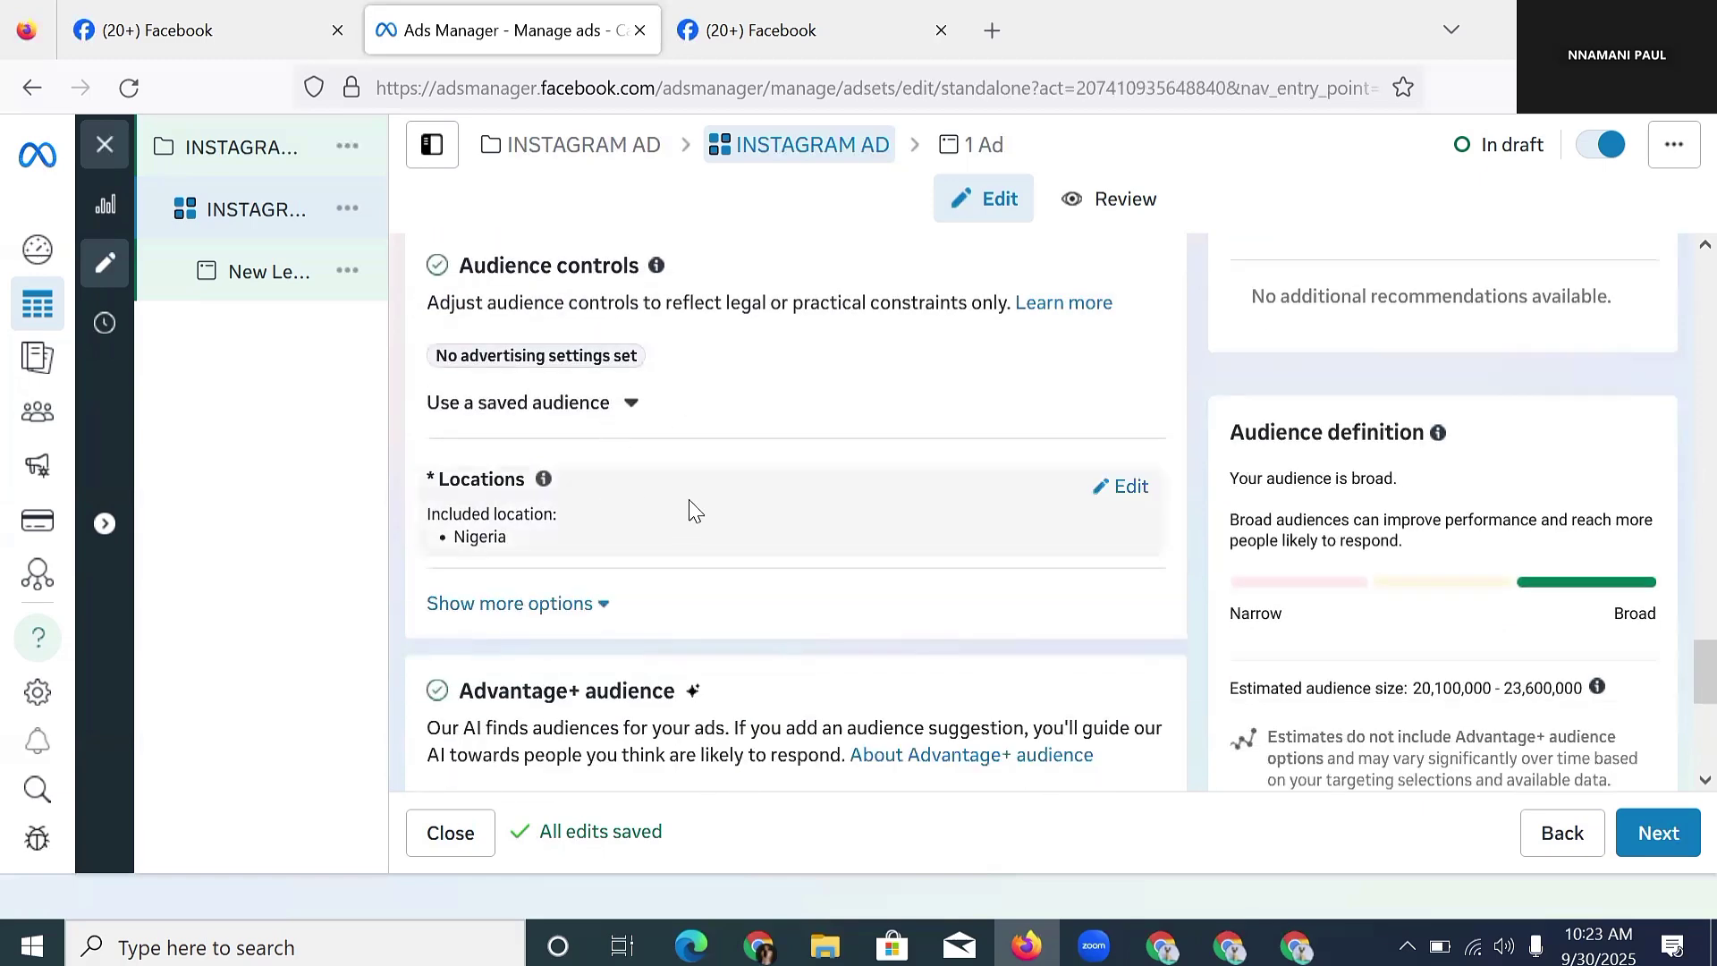
{"action": "left_click", "coordinate": [1131, 487]}
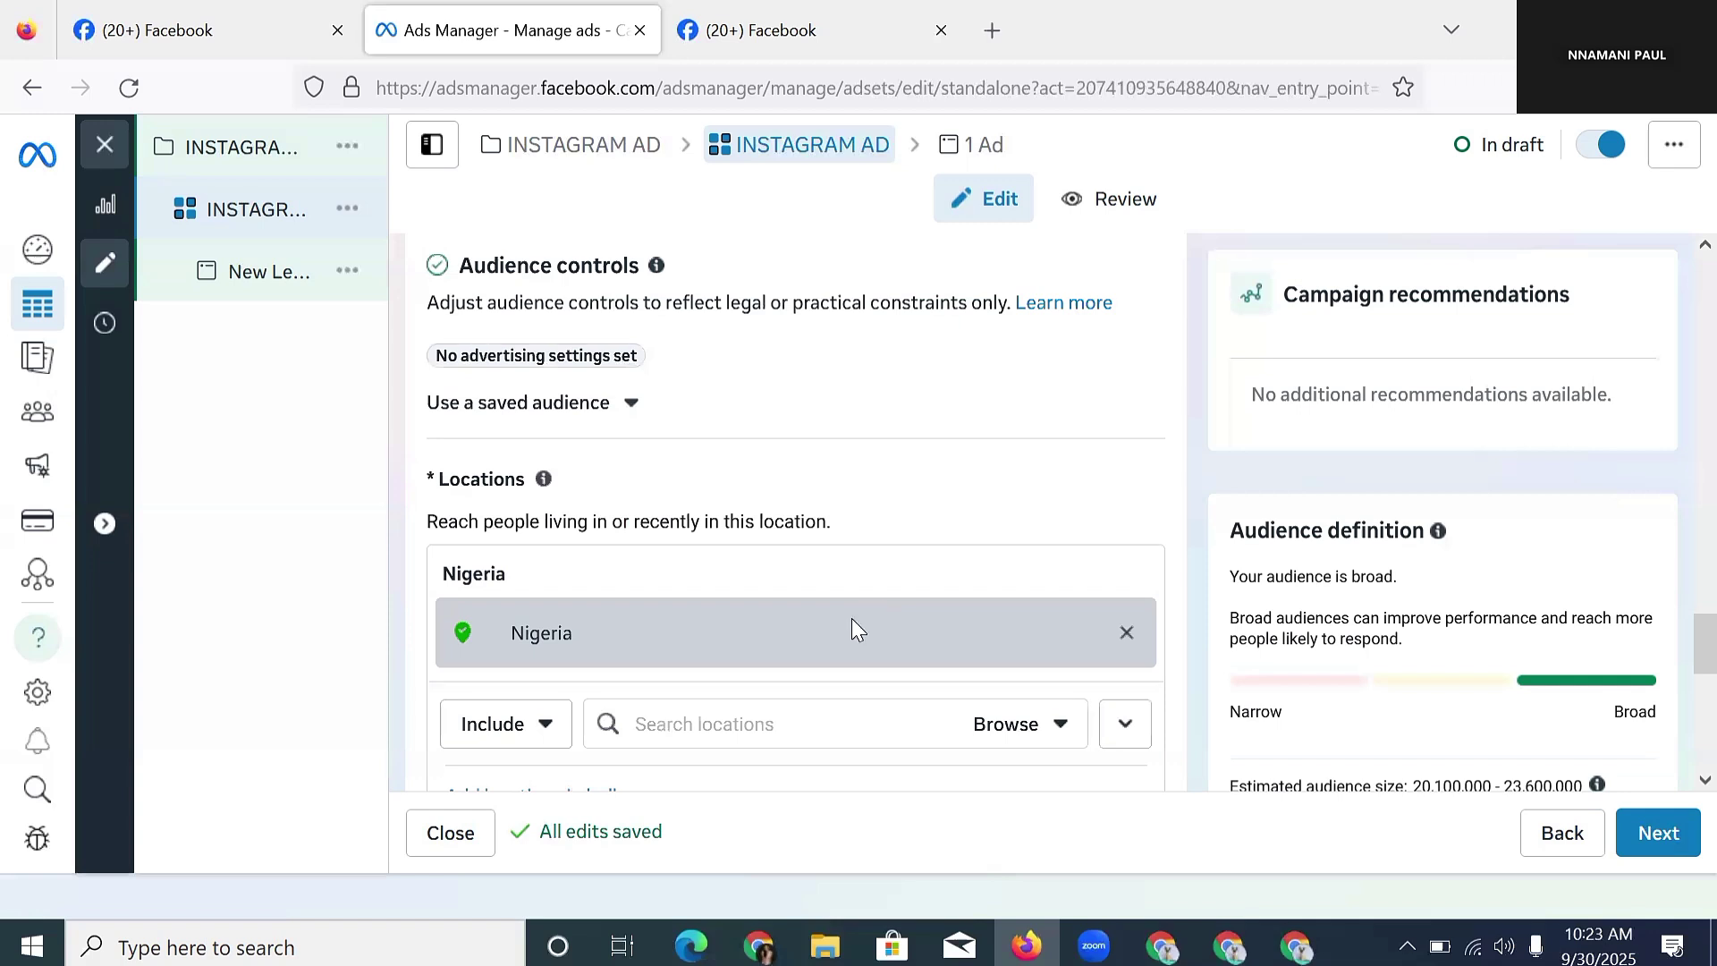
{"action": "left_click", "coordinate": [845, 720]}
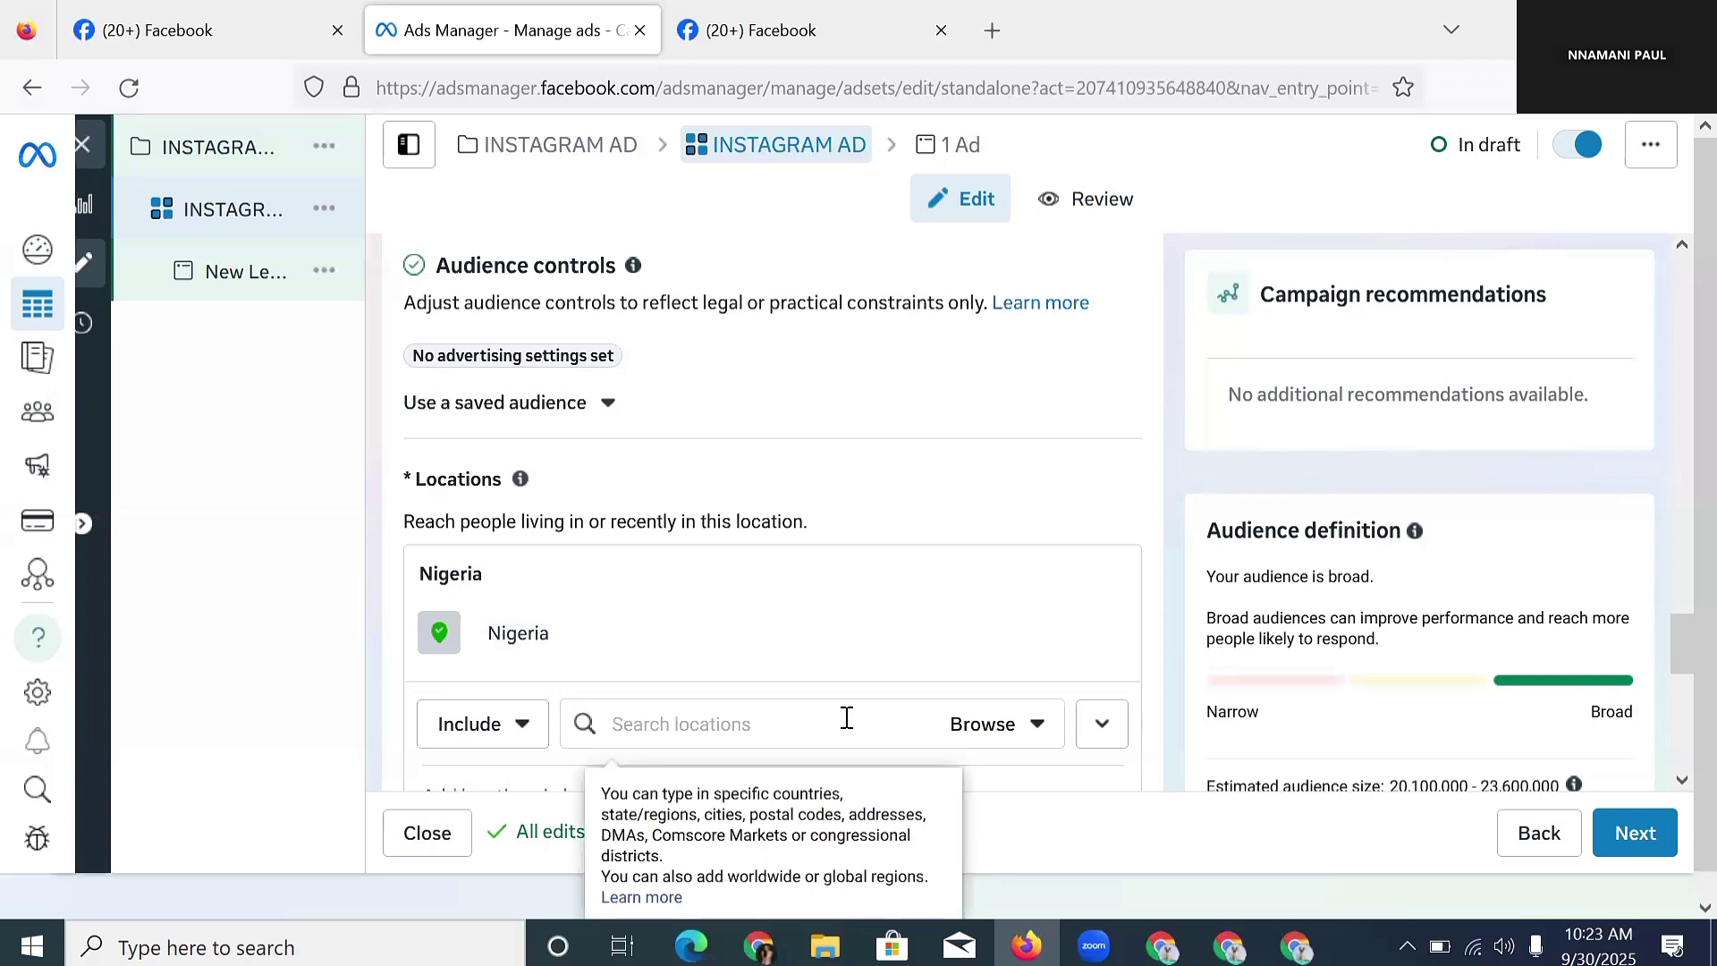
{"action": "type", "text": "UK"}
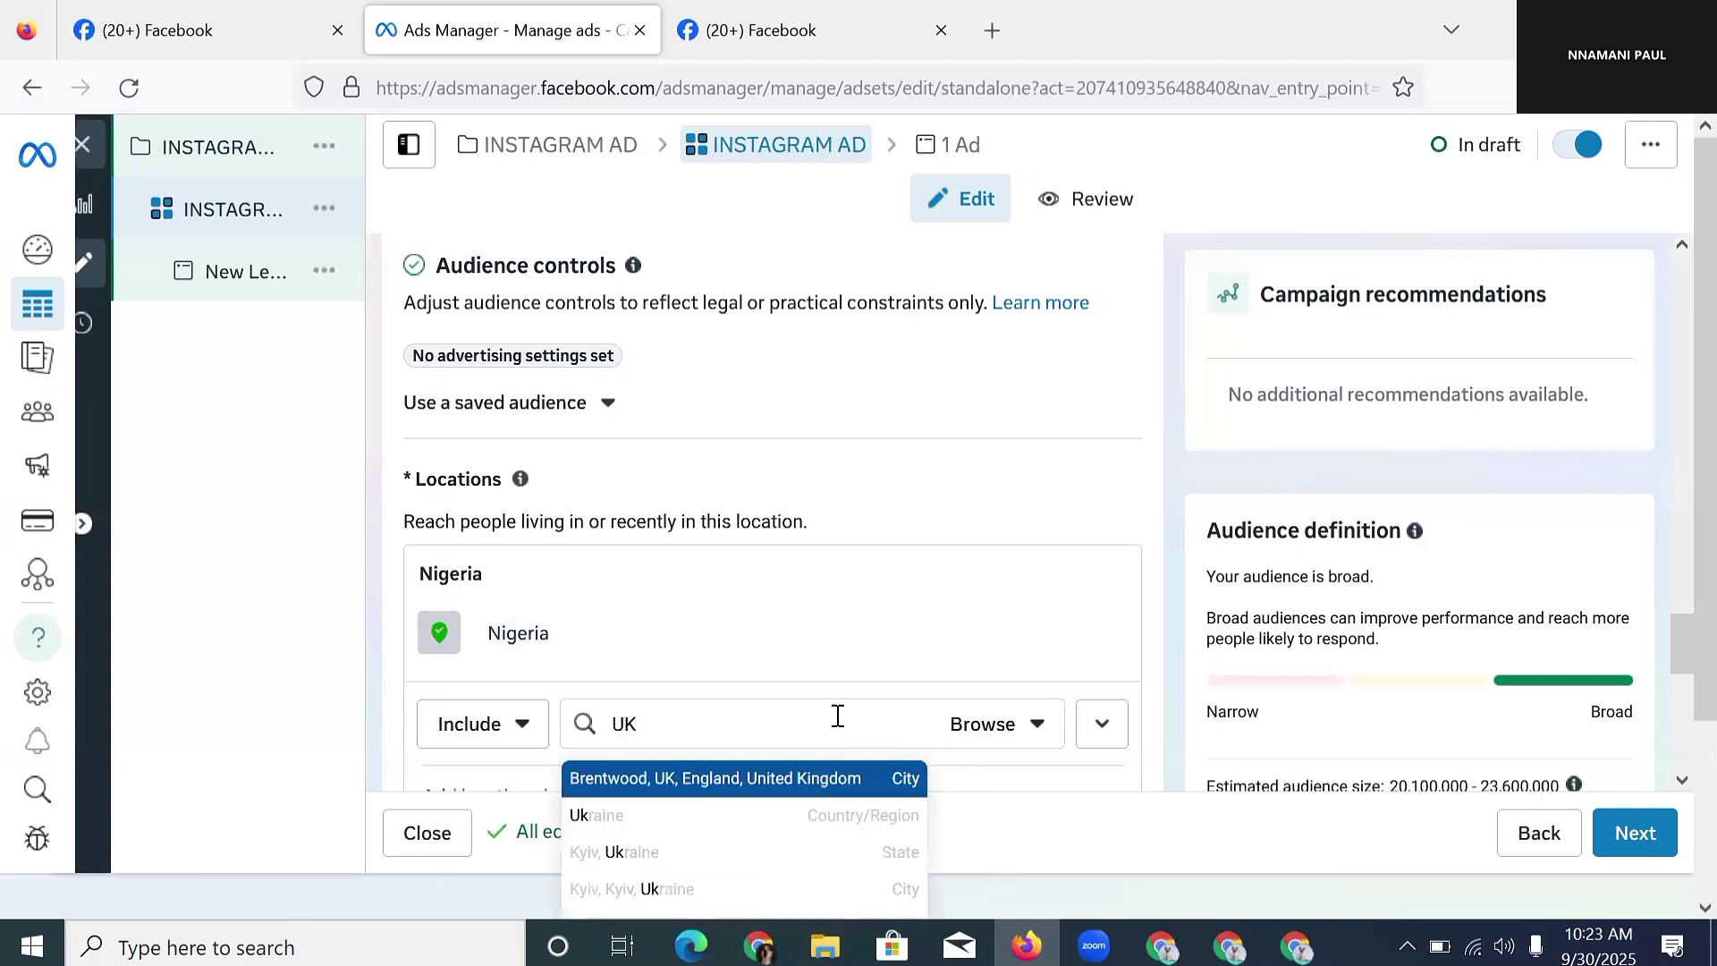
{"action": "key", "text": "BackSpace"}
{"action": "key", "text": "BackSpace"}
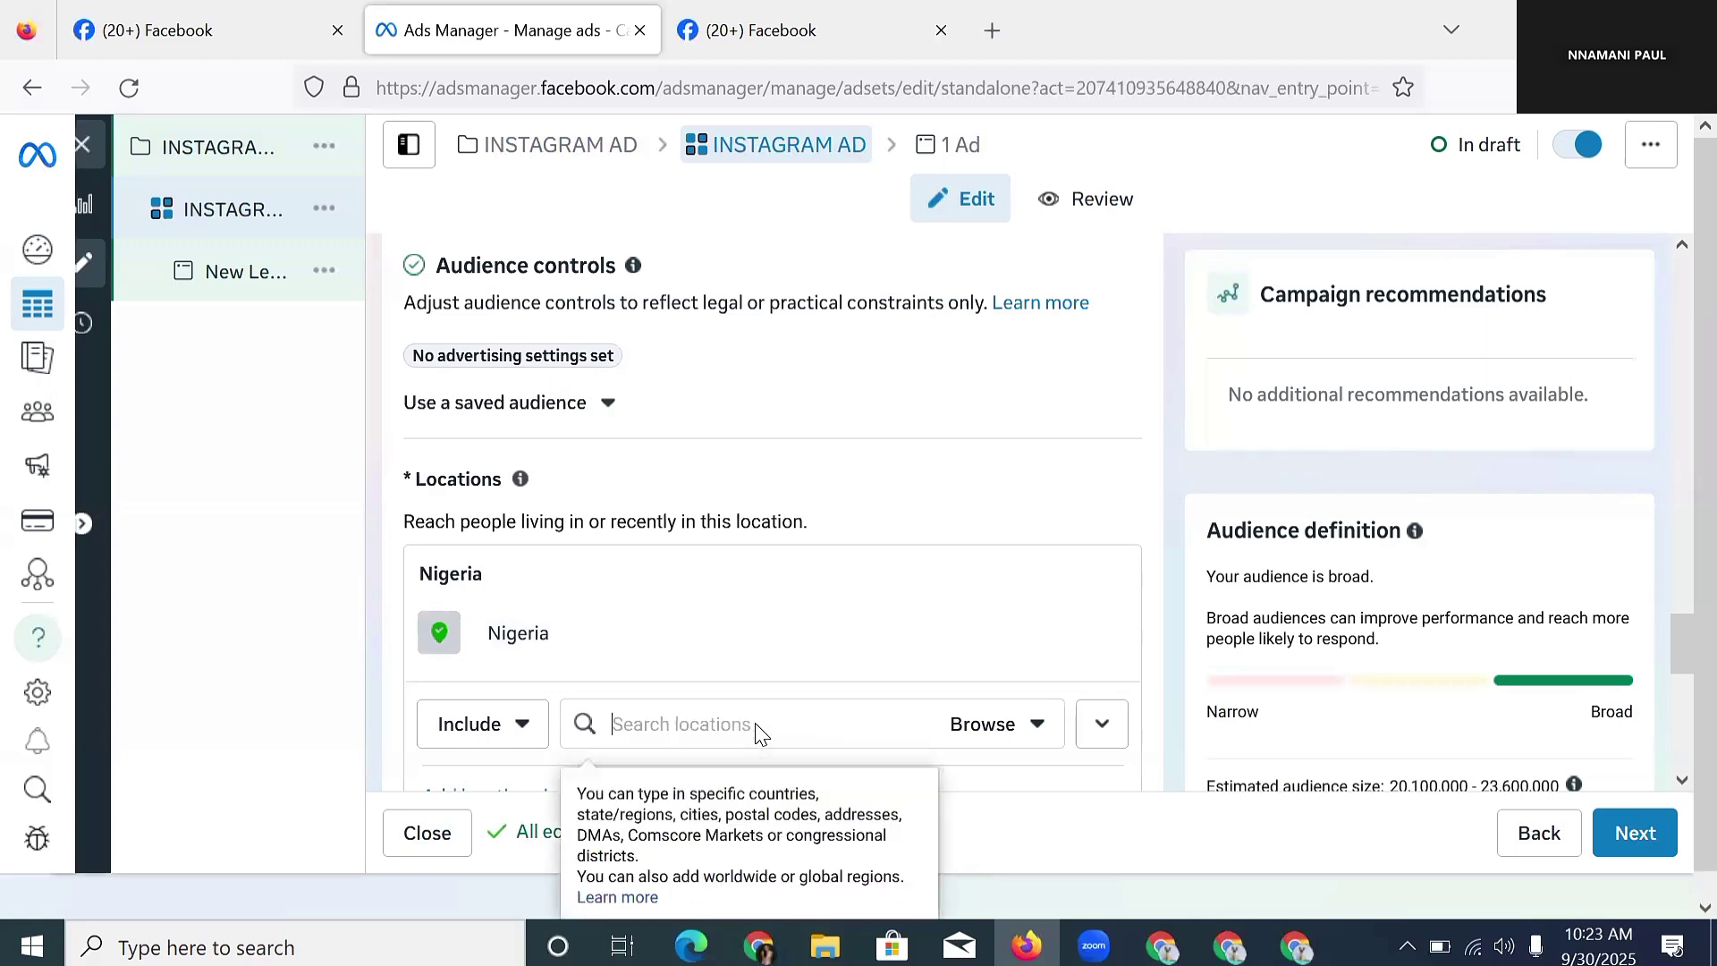
- Open the optional audience suggestion settings for the Advantage+ audience
{"action": "scroll", "coordinate": [917, 535], "scroll_direction": "down", "scroll_amount": 1}
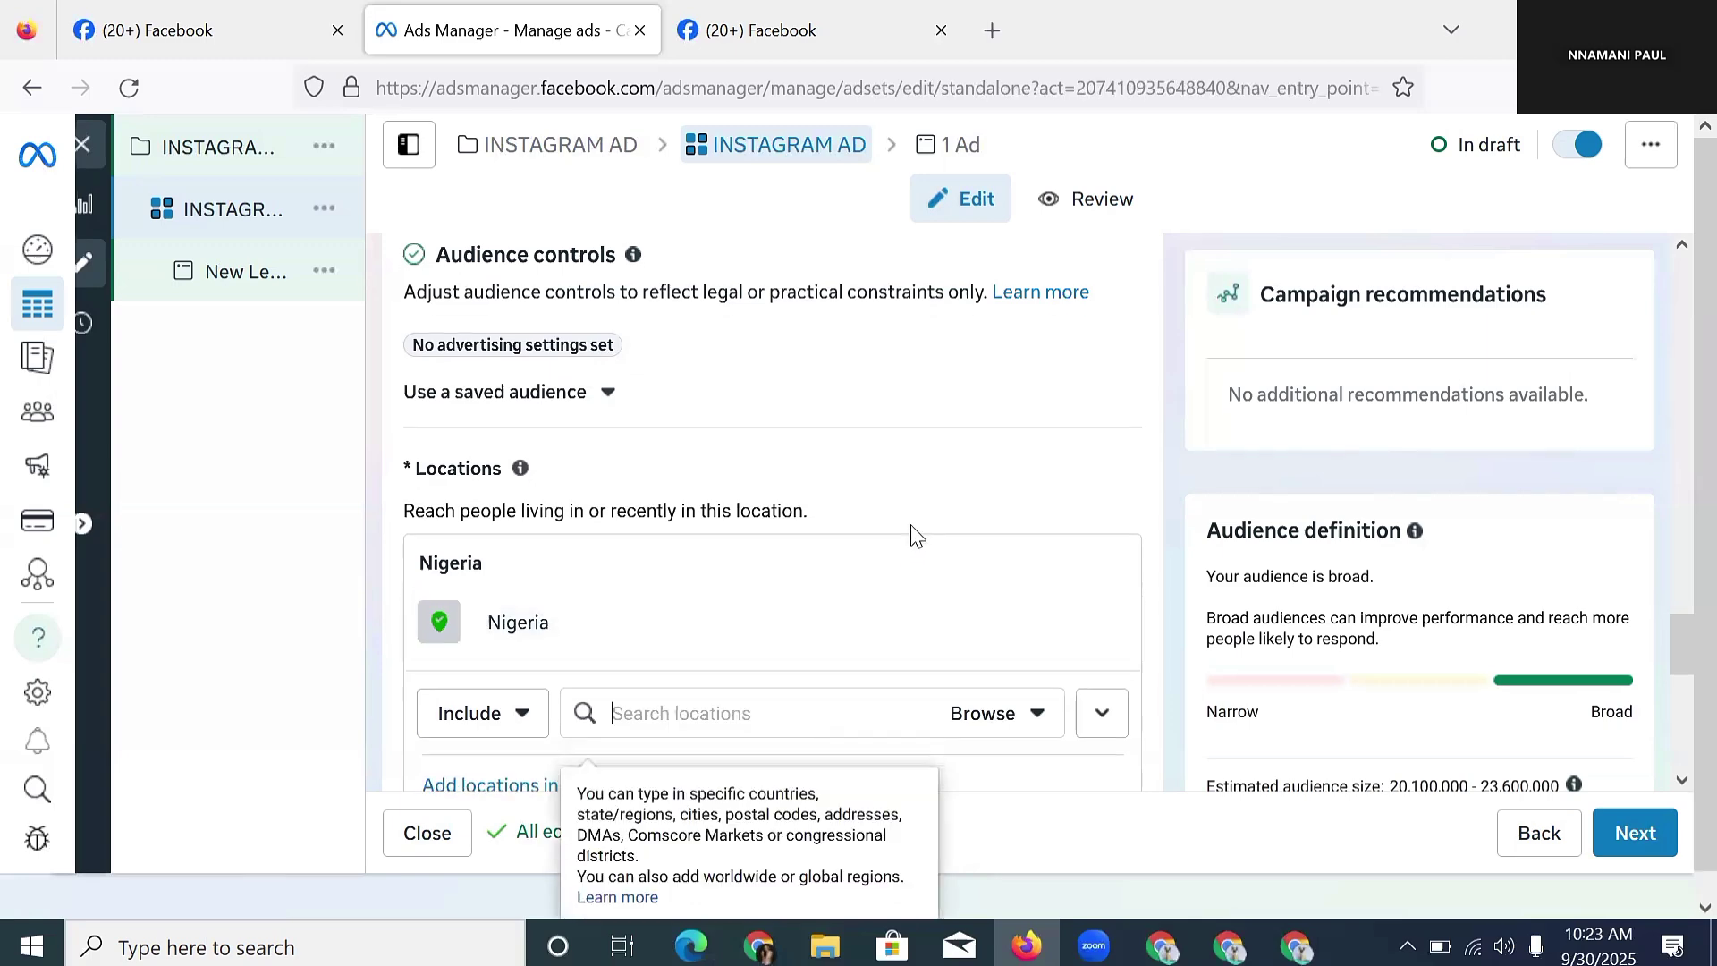
{"action": "scroll", "coordinate": [916, 535], "scroll_direction": "down", "scroll_amount": 6}
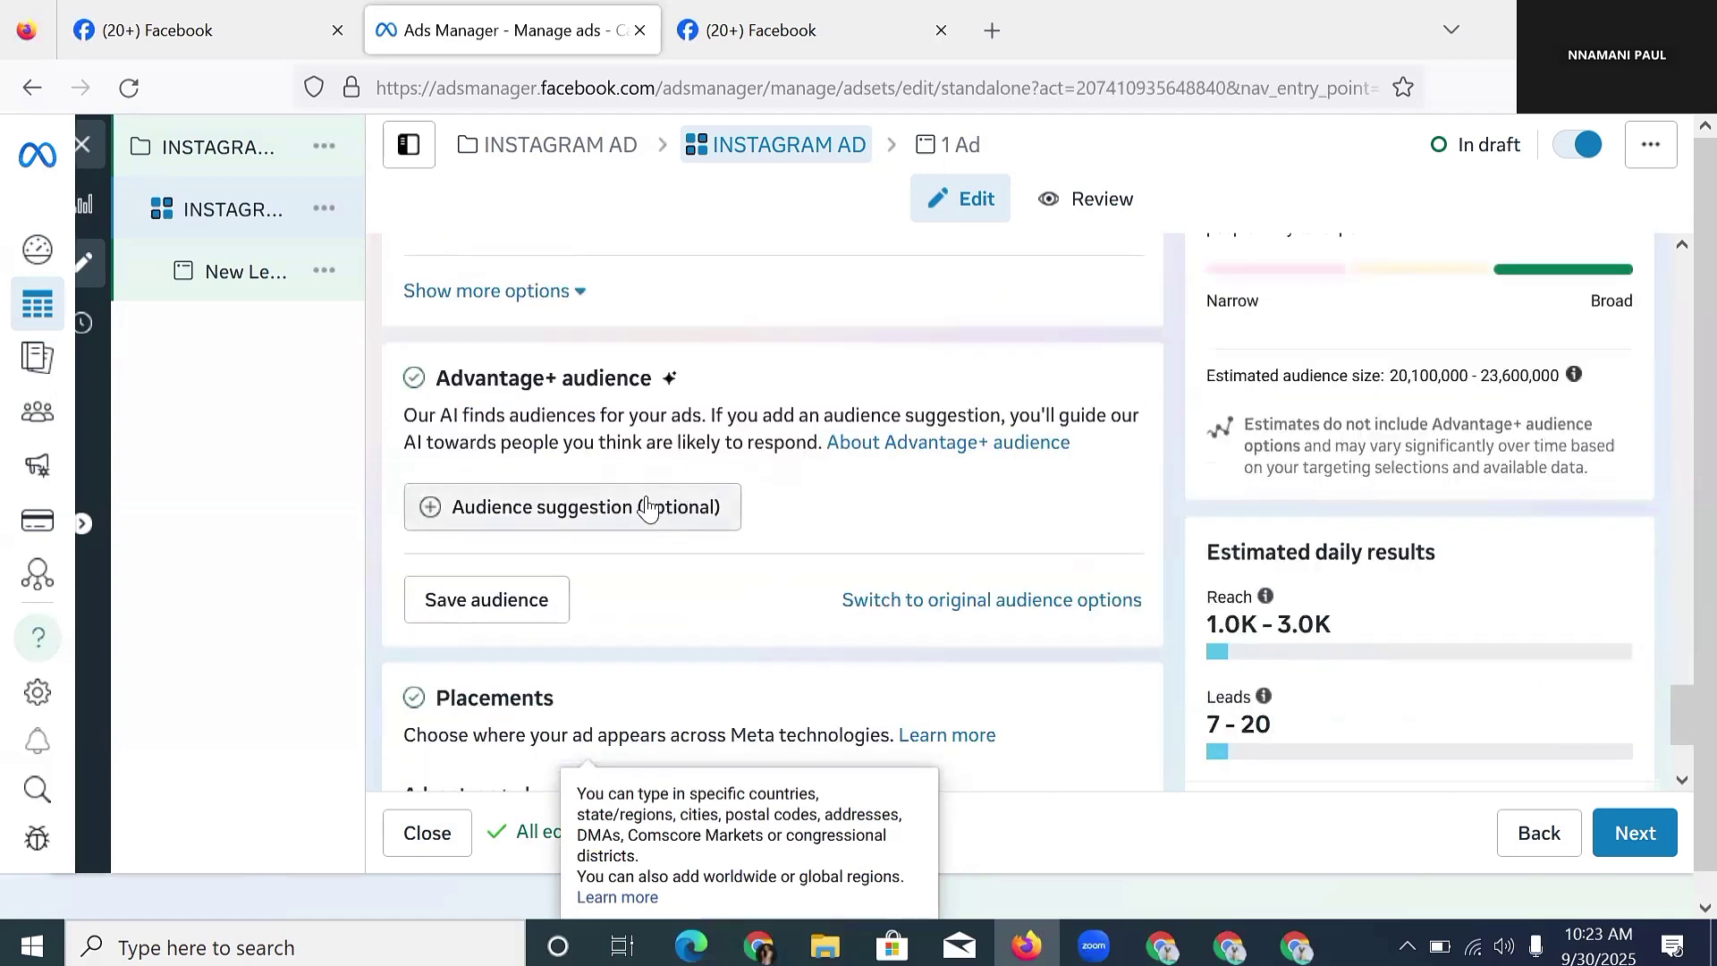
{"action": "scroll", "coordinate": [574, 399], "scroll_direction": "up", "scroll_amount": 2}
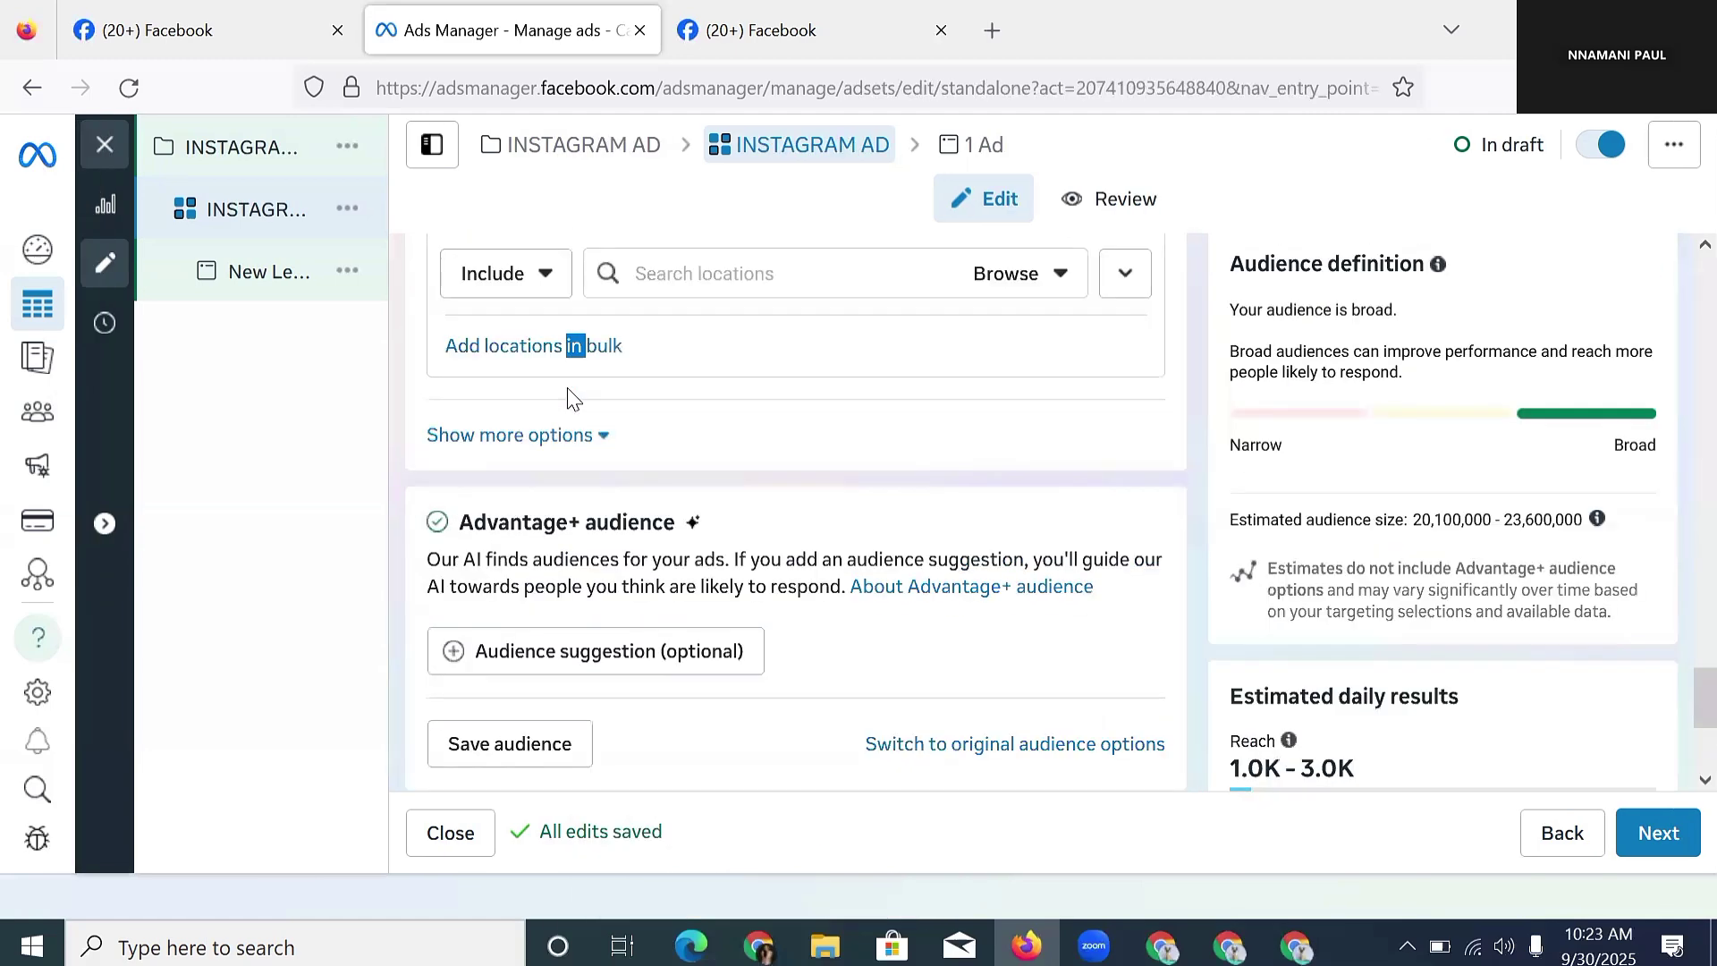
{"action": "scroll", "coordinate": [590, 456], "scroll_direction": "down", "scroll_amount": 4}
{"action": "scroll", "coordinate": [603, 416], "scroll_direction": "up", "scroll_amount": 3}
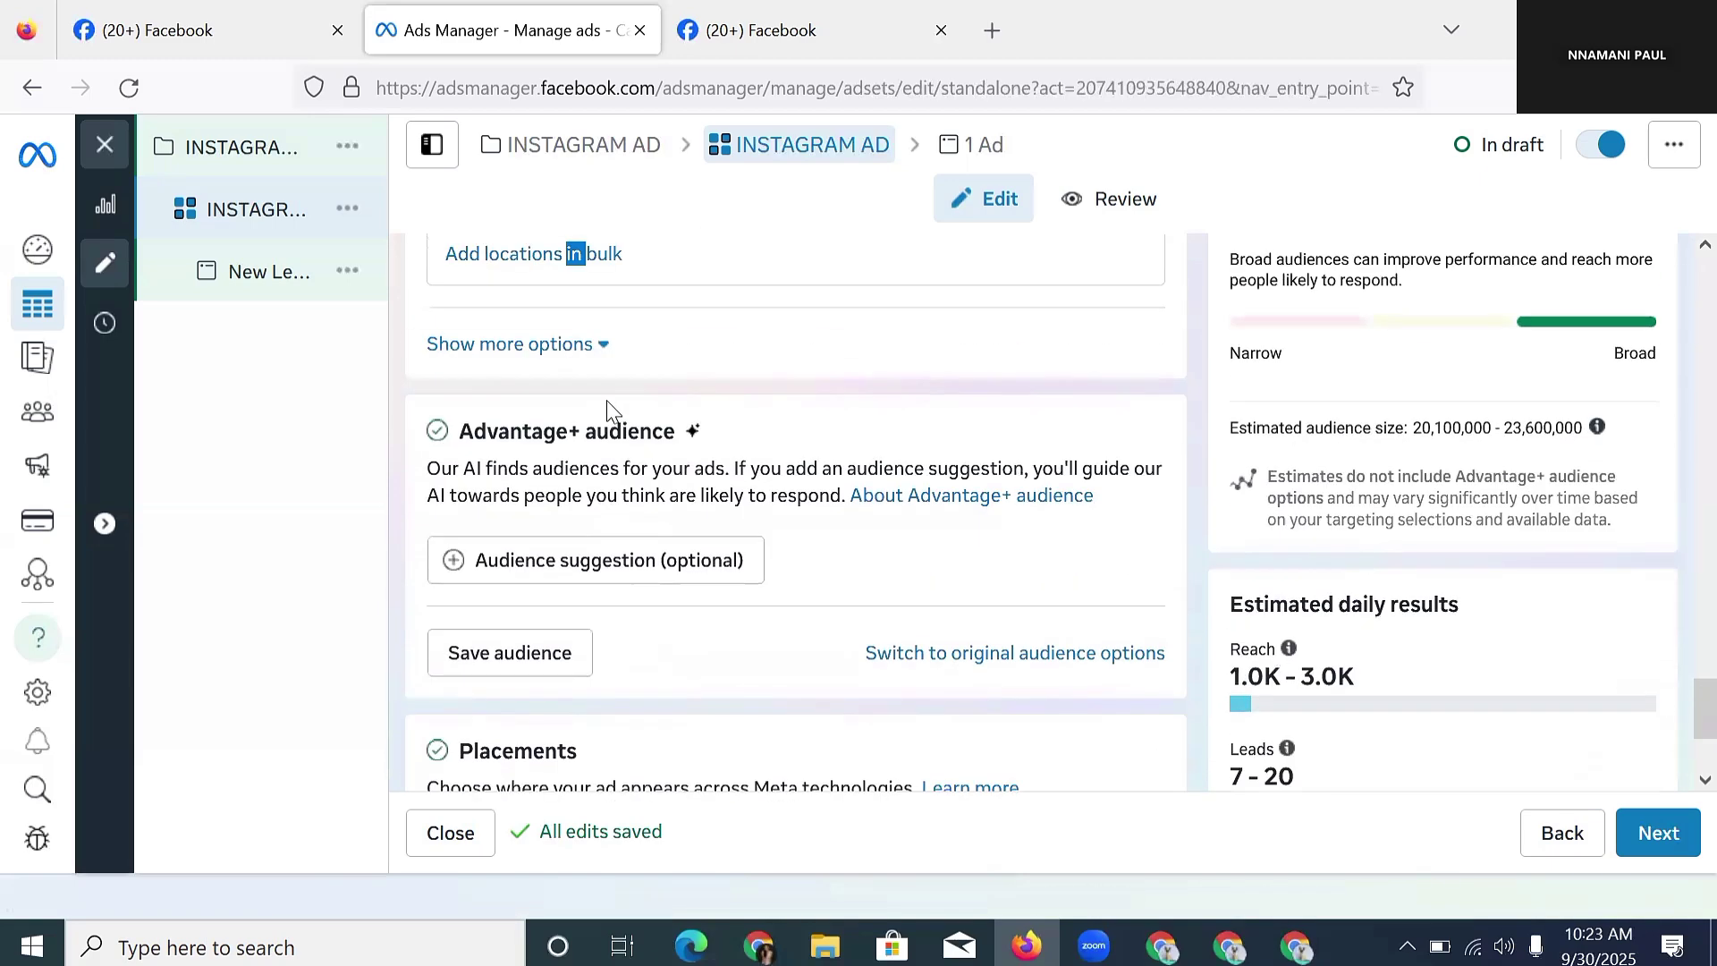
{"action": "triple_click", "coordinate": [621, 434]}
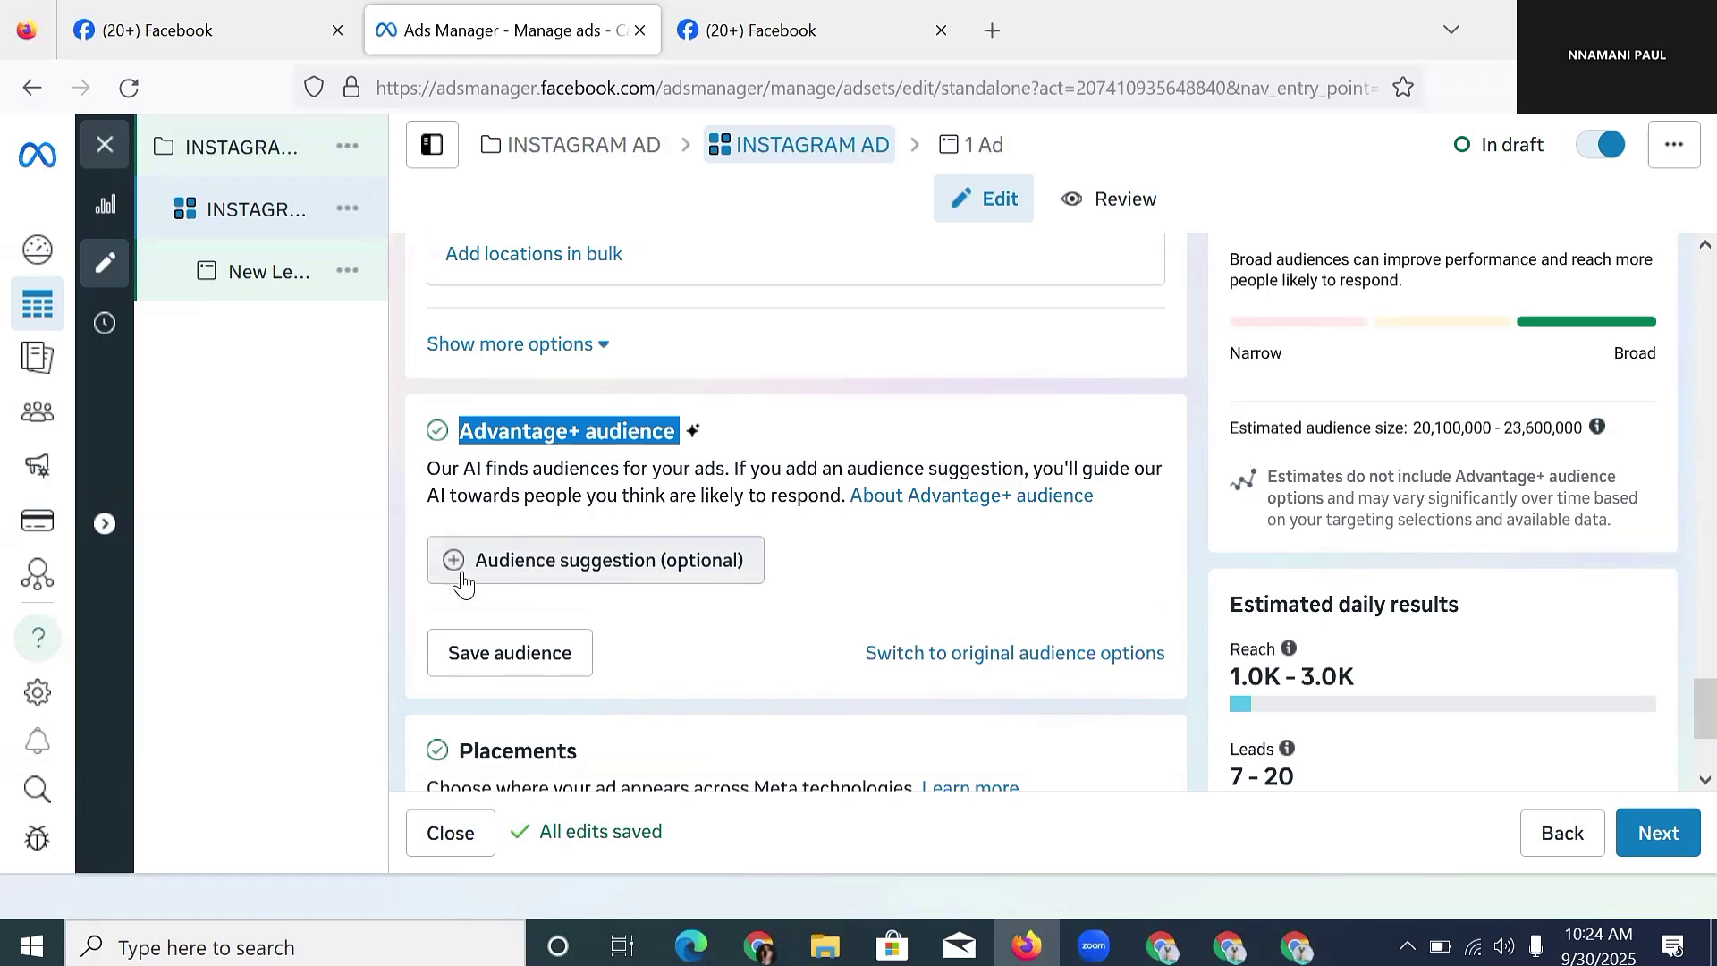
{"action": "left_click", "coordinate": [511, 561]}
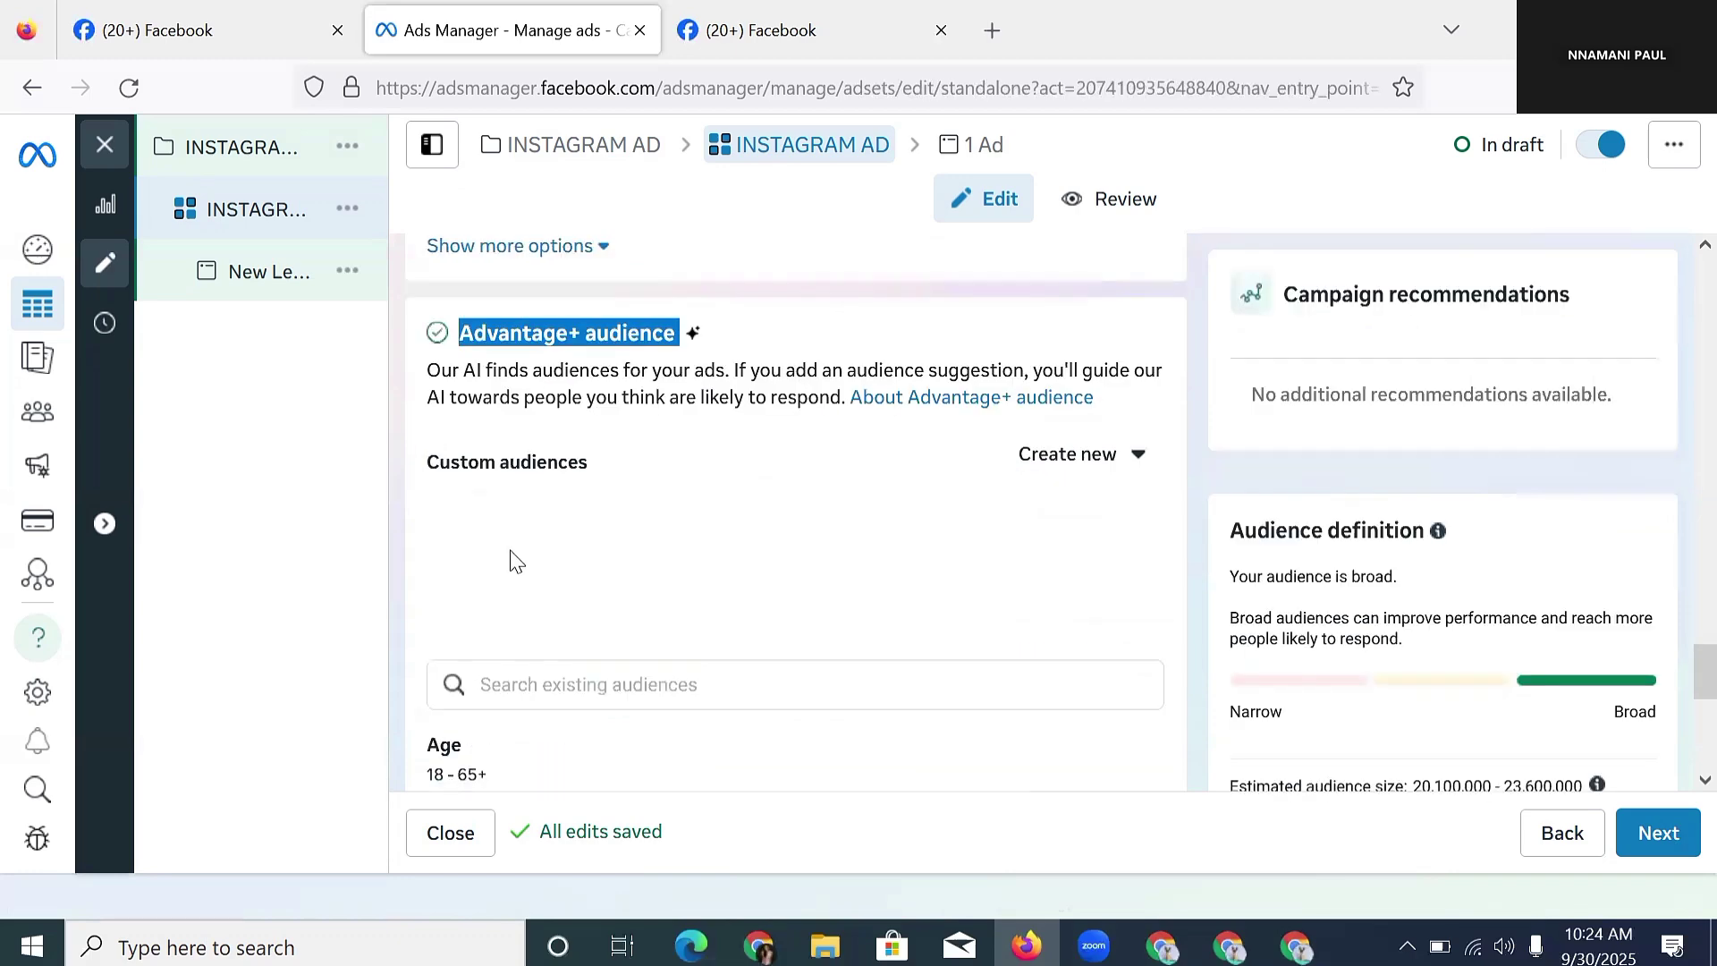
- Open the age and gender settings of the audience suggestion for editing
{"action": "scroll", "coordinate": [630, 477], "scroll_direction": "down", "scroll_amount": 3}
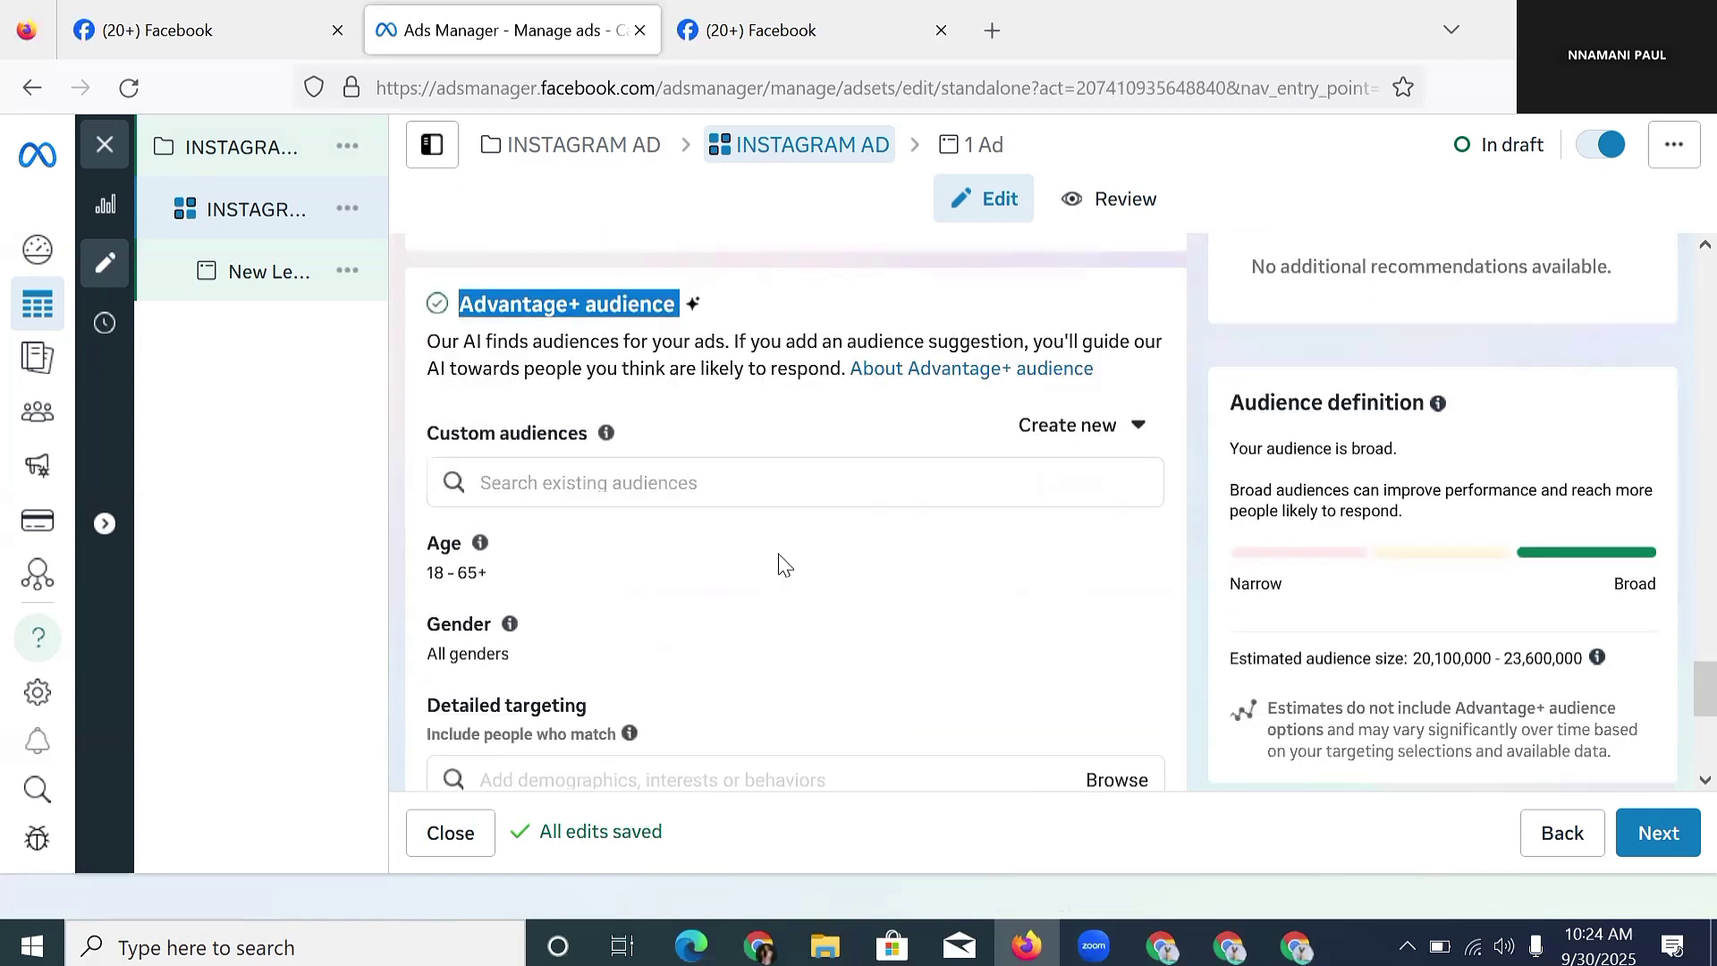
{"action": "left_click", "coordinate": [1108, 437]}
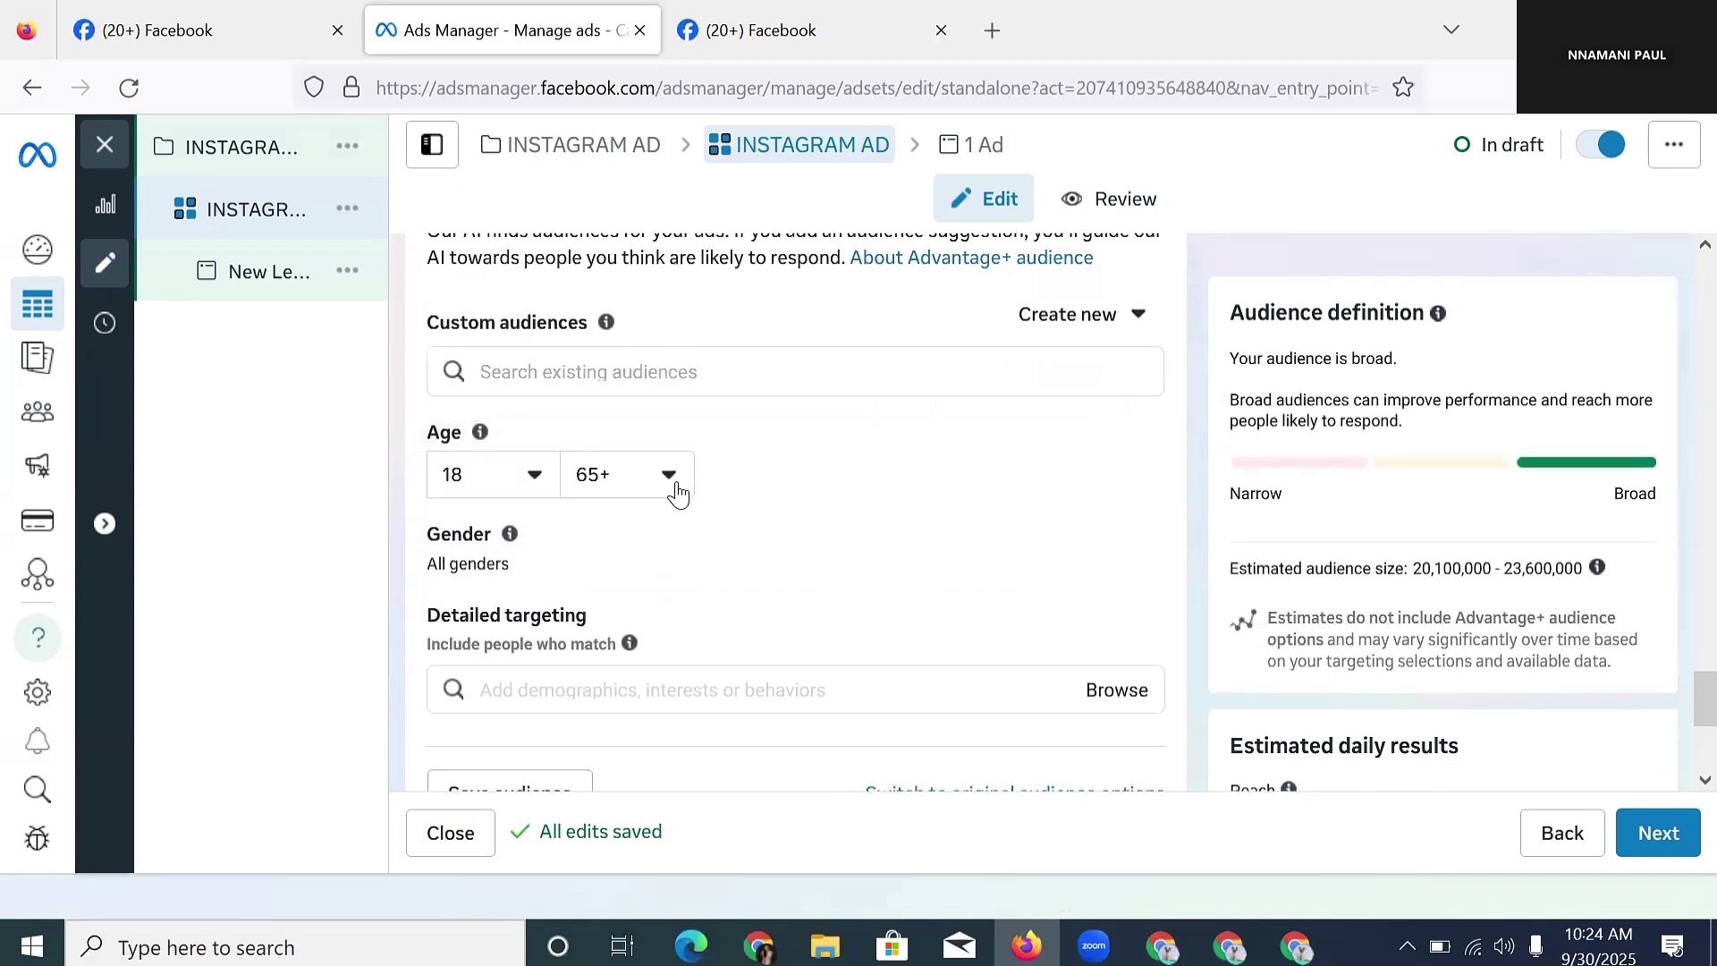
{"action": "mouse_move", "coordinate": [1043, 567]}
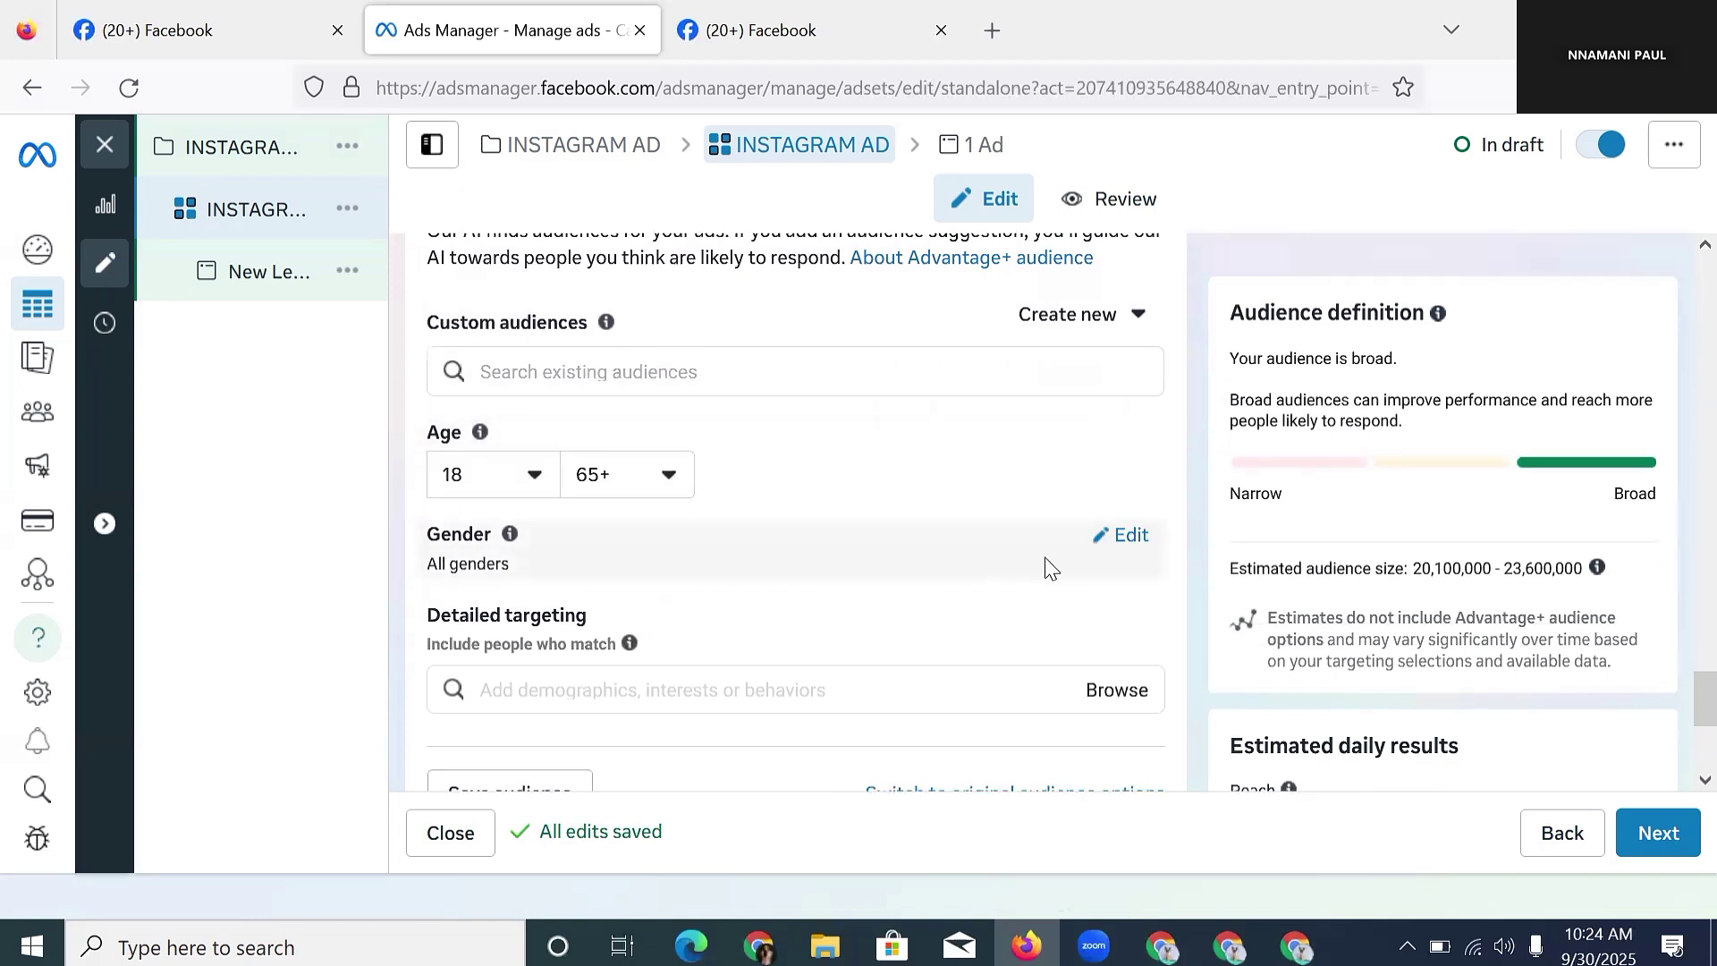
{"action": "left_click", "coordinate": [1119, 539]}
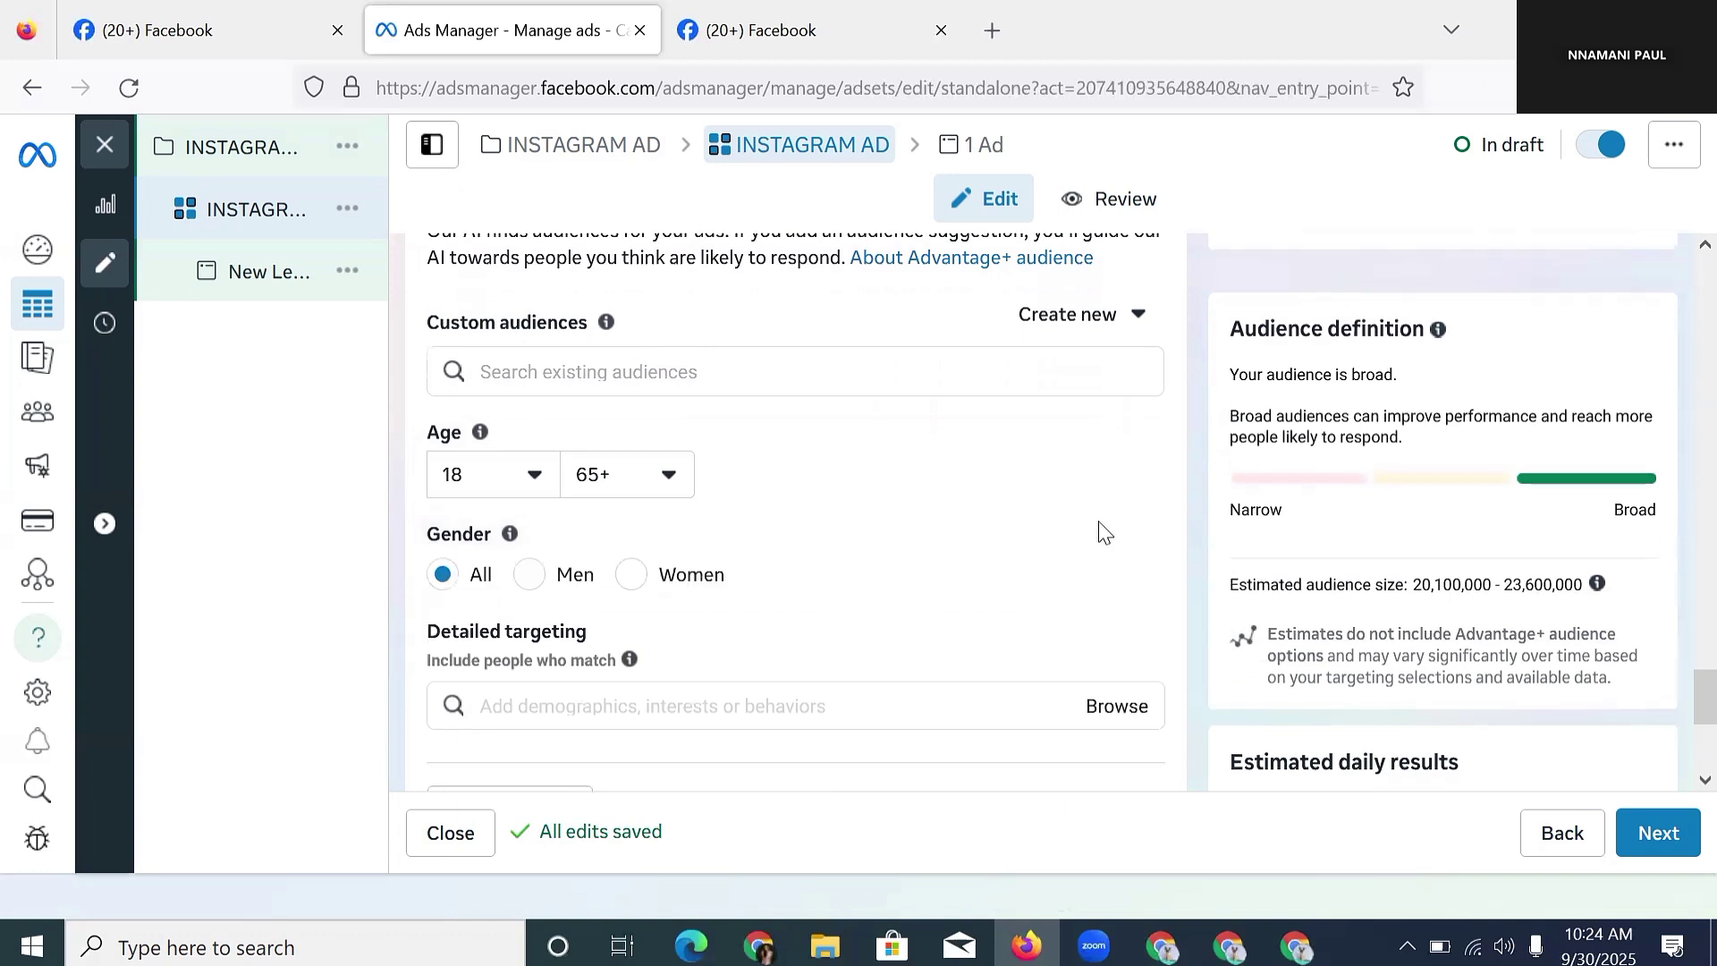
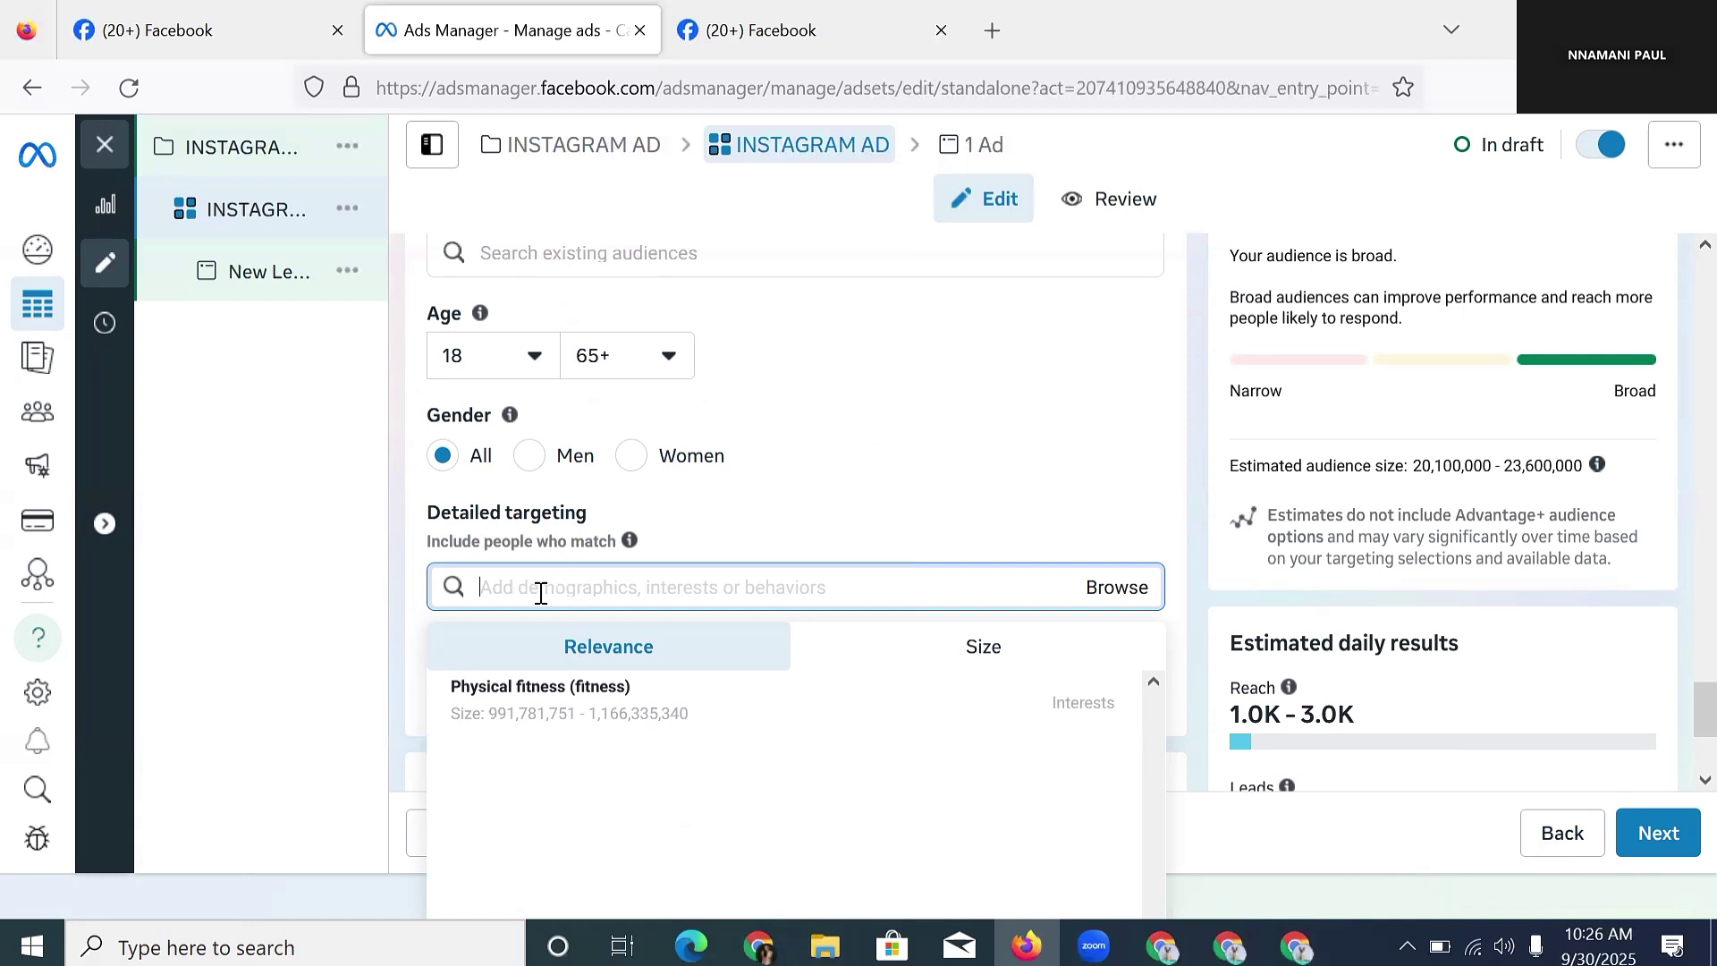
- Search detailed targeting for INTERNET MARKETING and add the Digital marketing (marketing) interest
{"action": "type", "text": "I"}
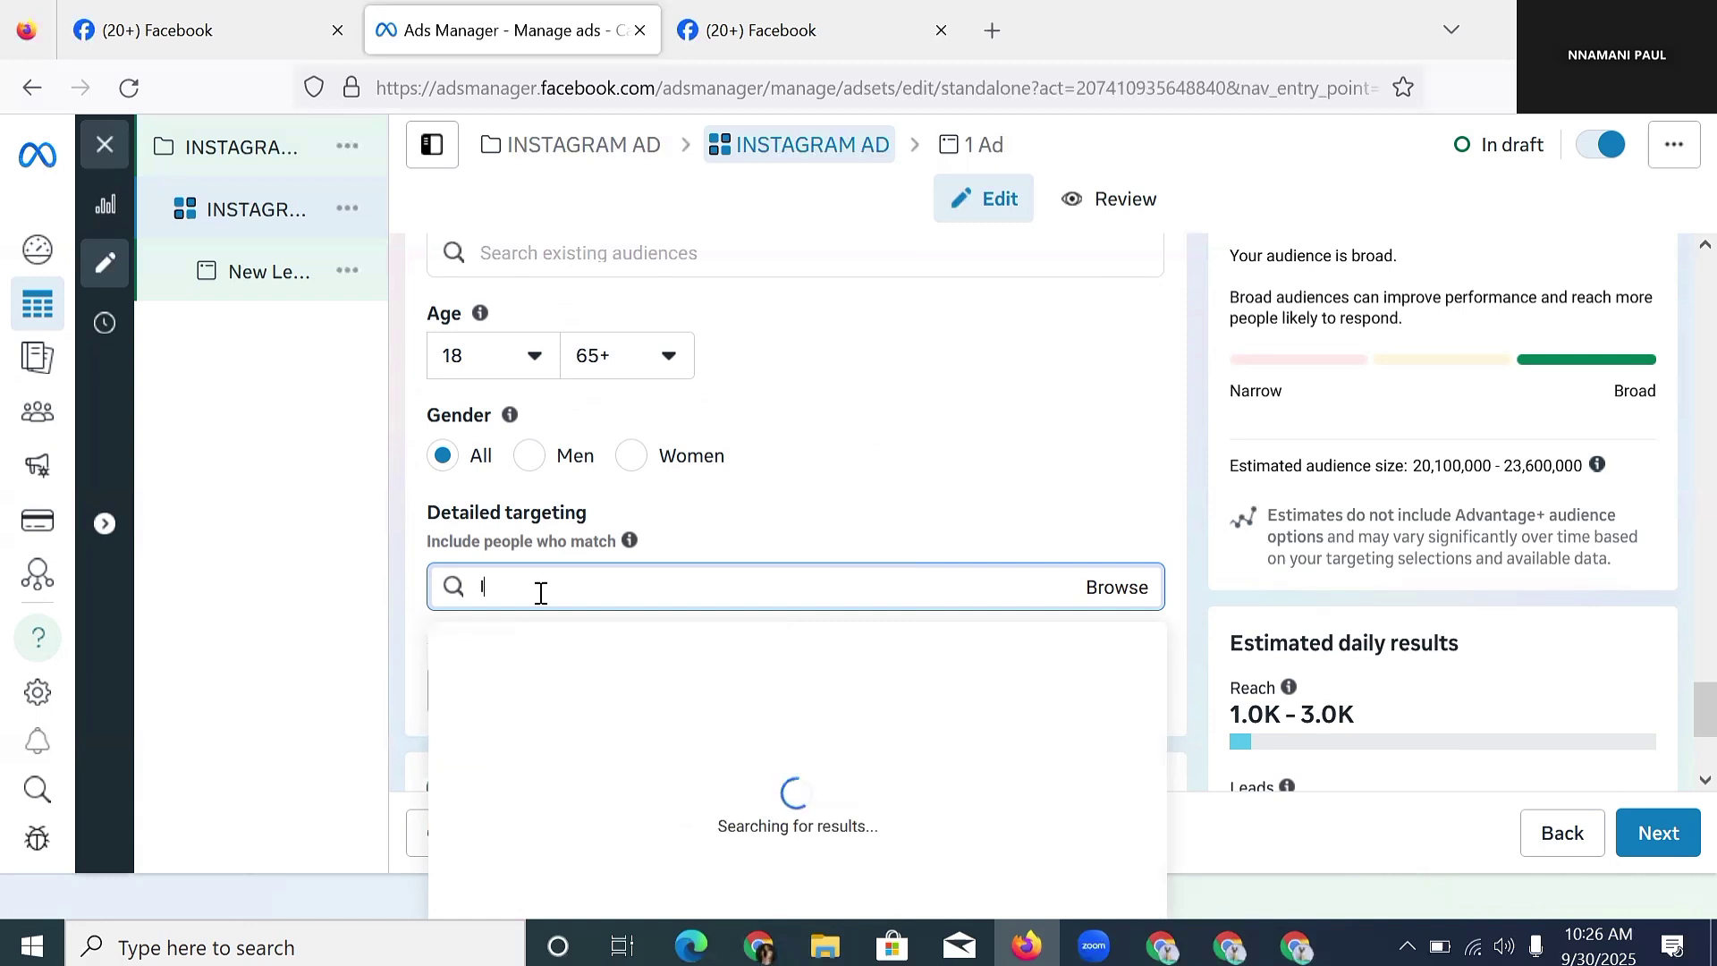
{"action": "type", "text": "NTERNET MARKETING"}
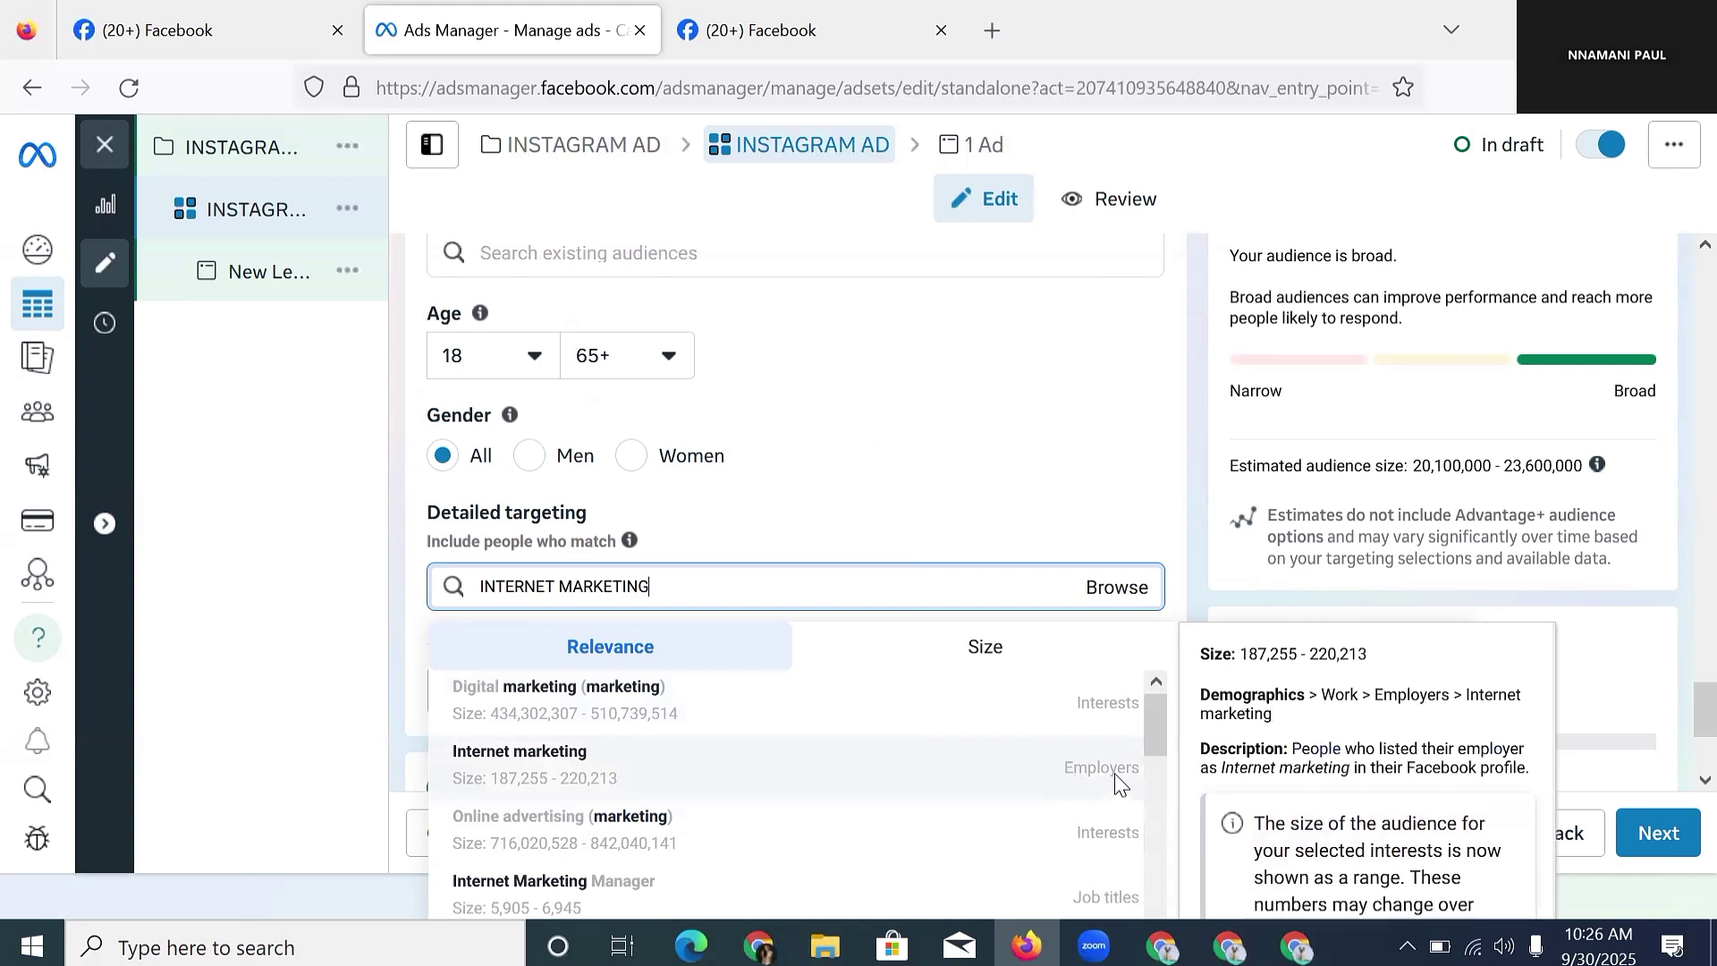
{"action": "left_click", "coordinate": [1097, 729]}
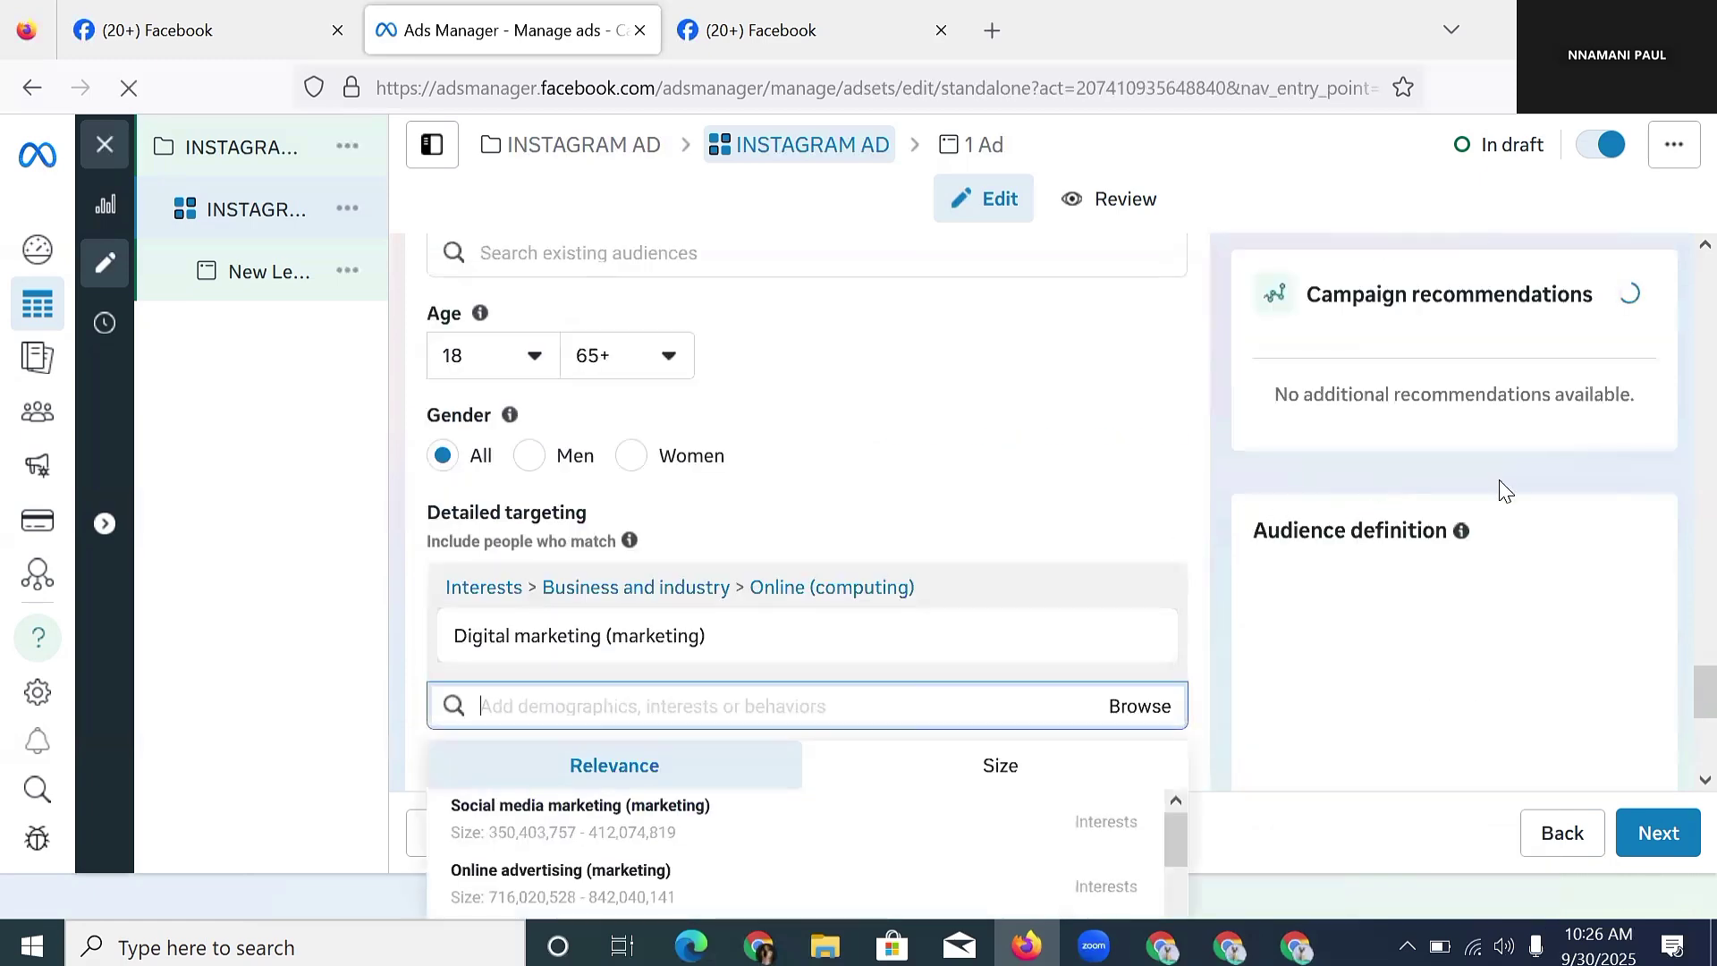
- Review the detailed targeting selection, the audience definition and estimated daily results, and the options for saving or switching the audience
{"action": "scroll", "coordinate": [714, 586], "scroll_direction": "down", "scroll_amount": 3}
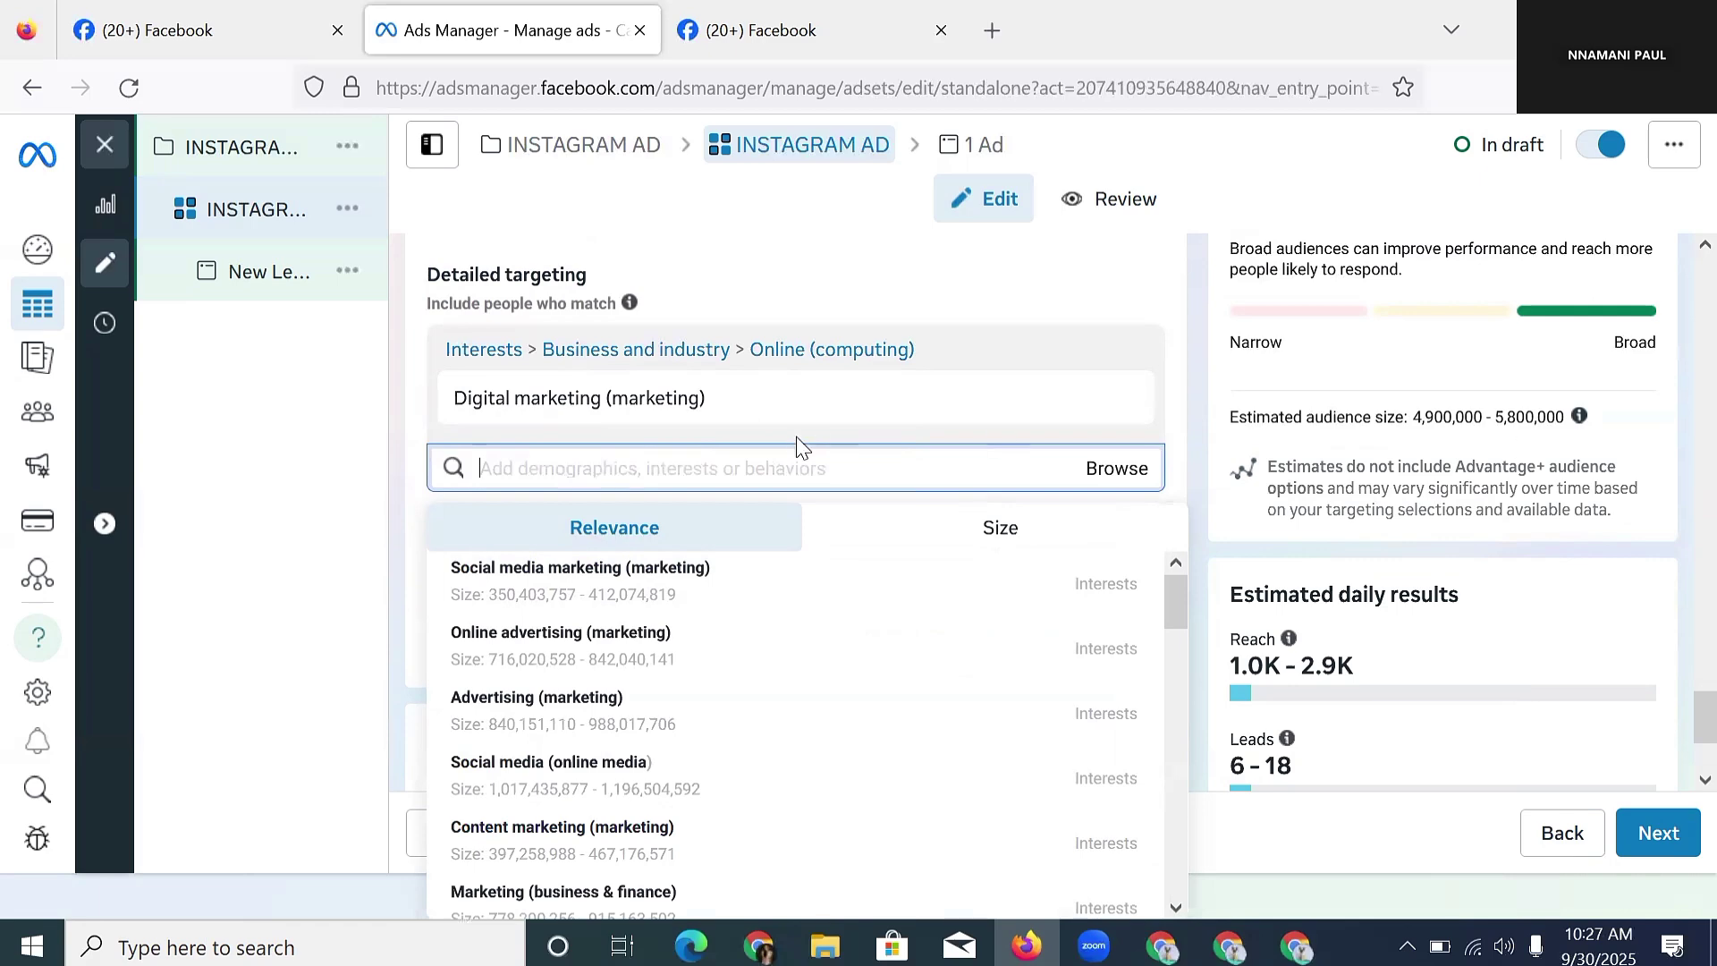
{"action": "scroll", "coordinate": [795, 448], "scroll_direction": "down", "scroll_amount": 2}
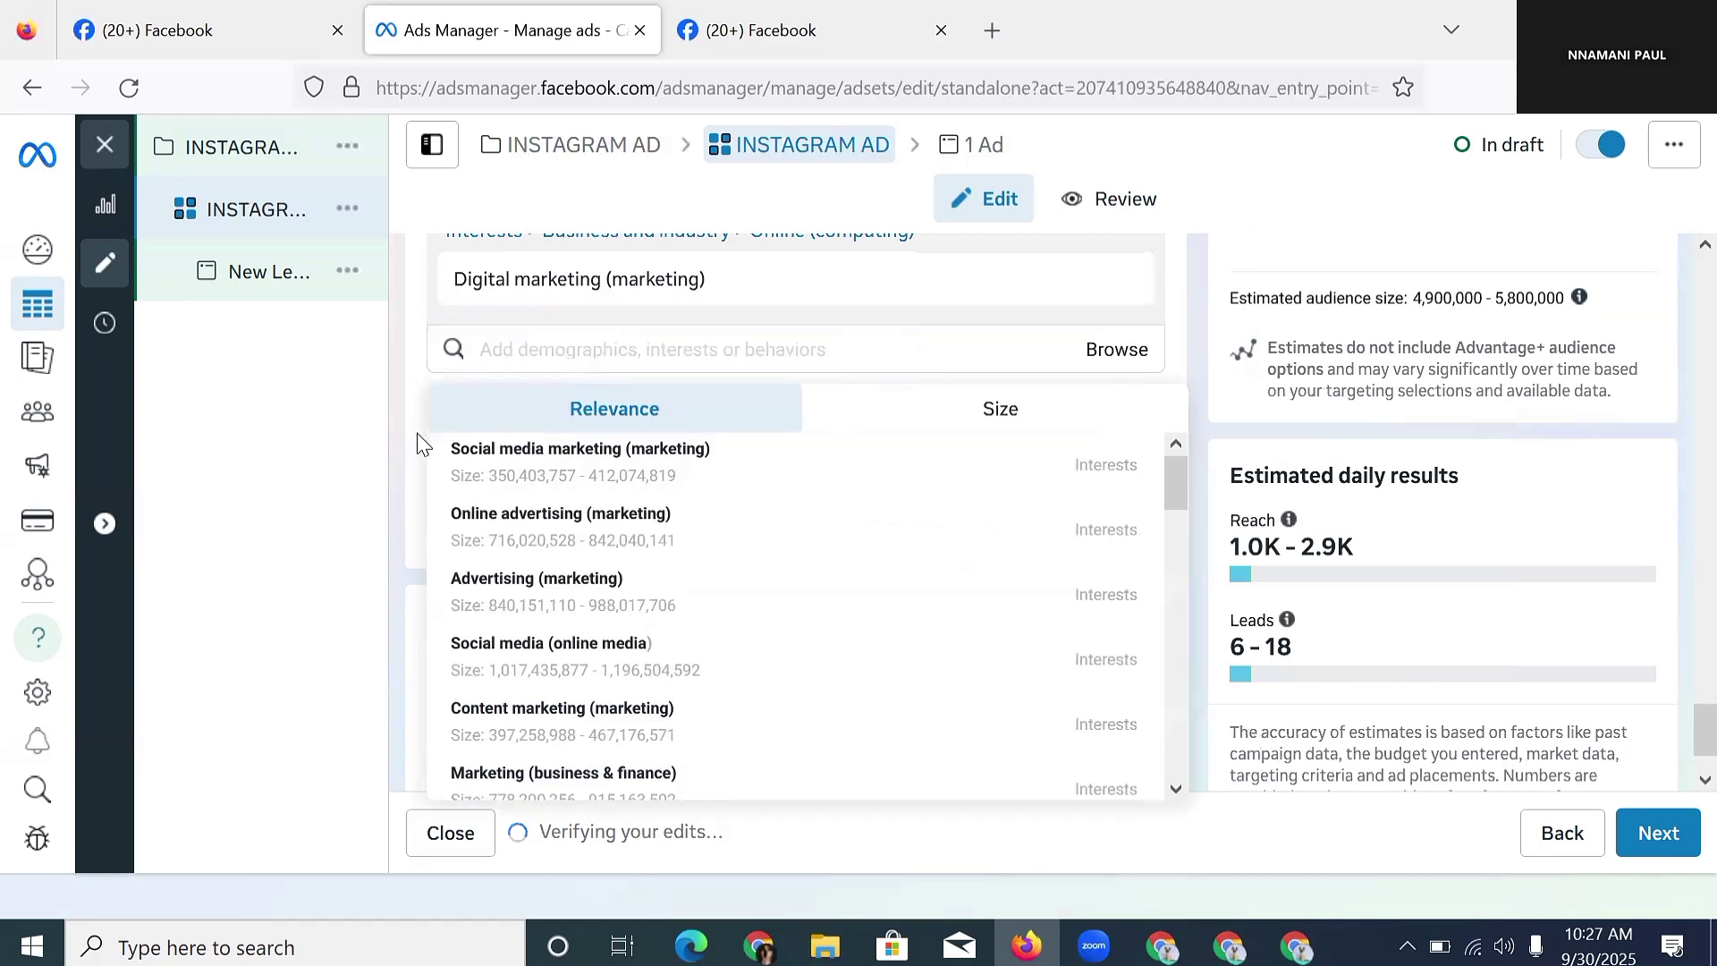
{"action": "mouse_move", "coordinate": [668, 288]}
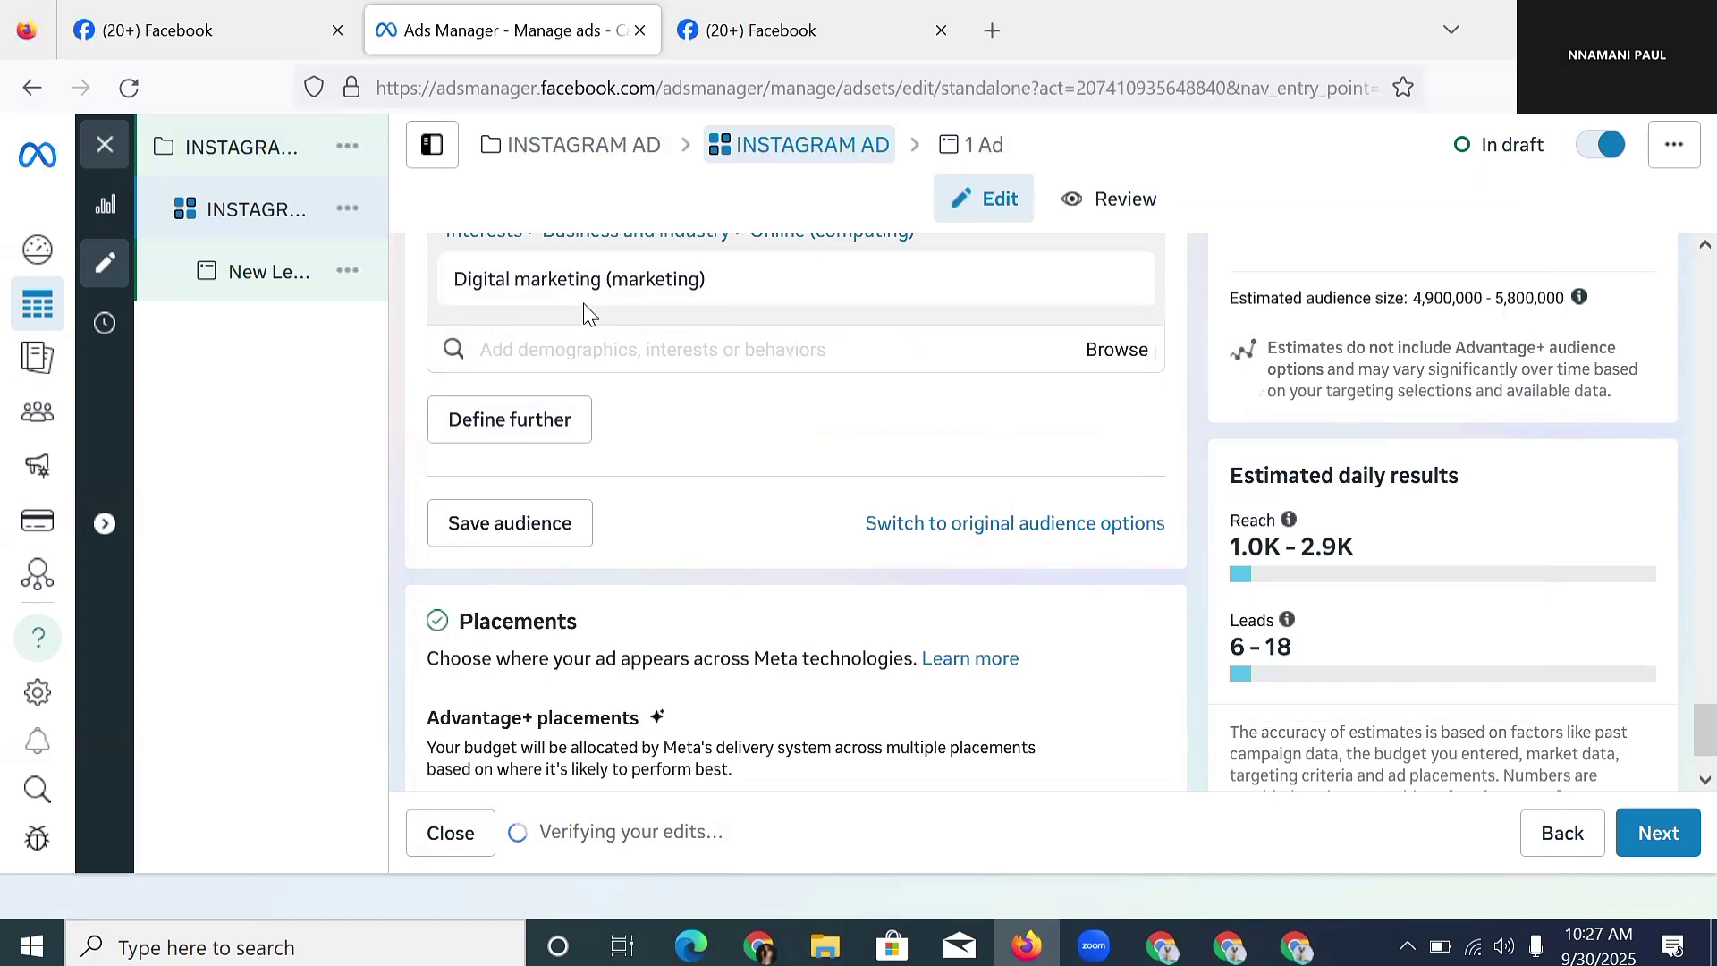
{"action": "mouse_move", "coordinate": [587, 308]}
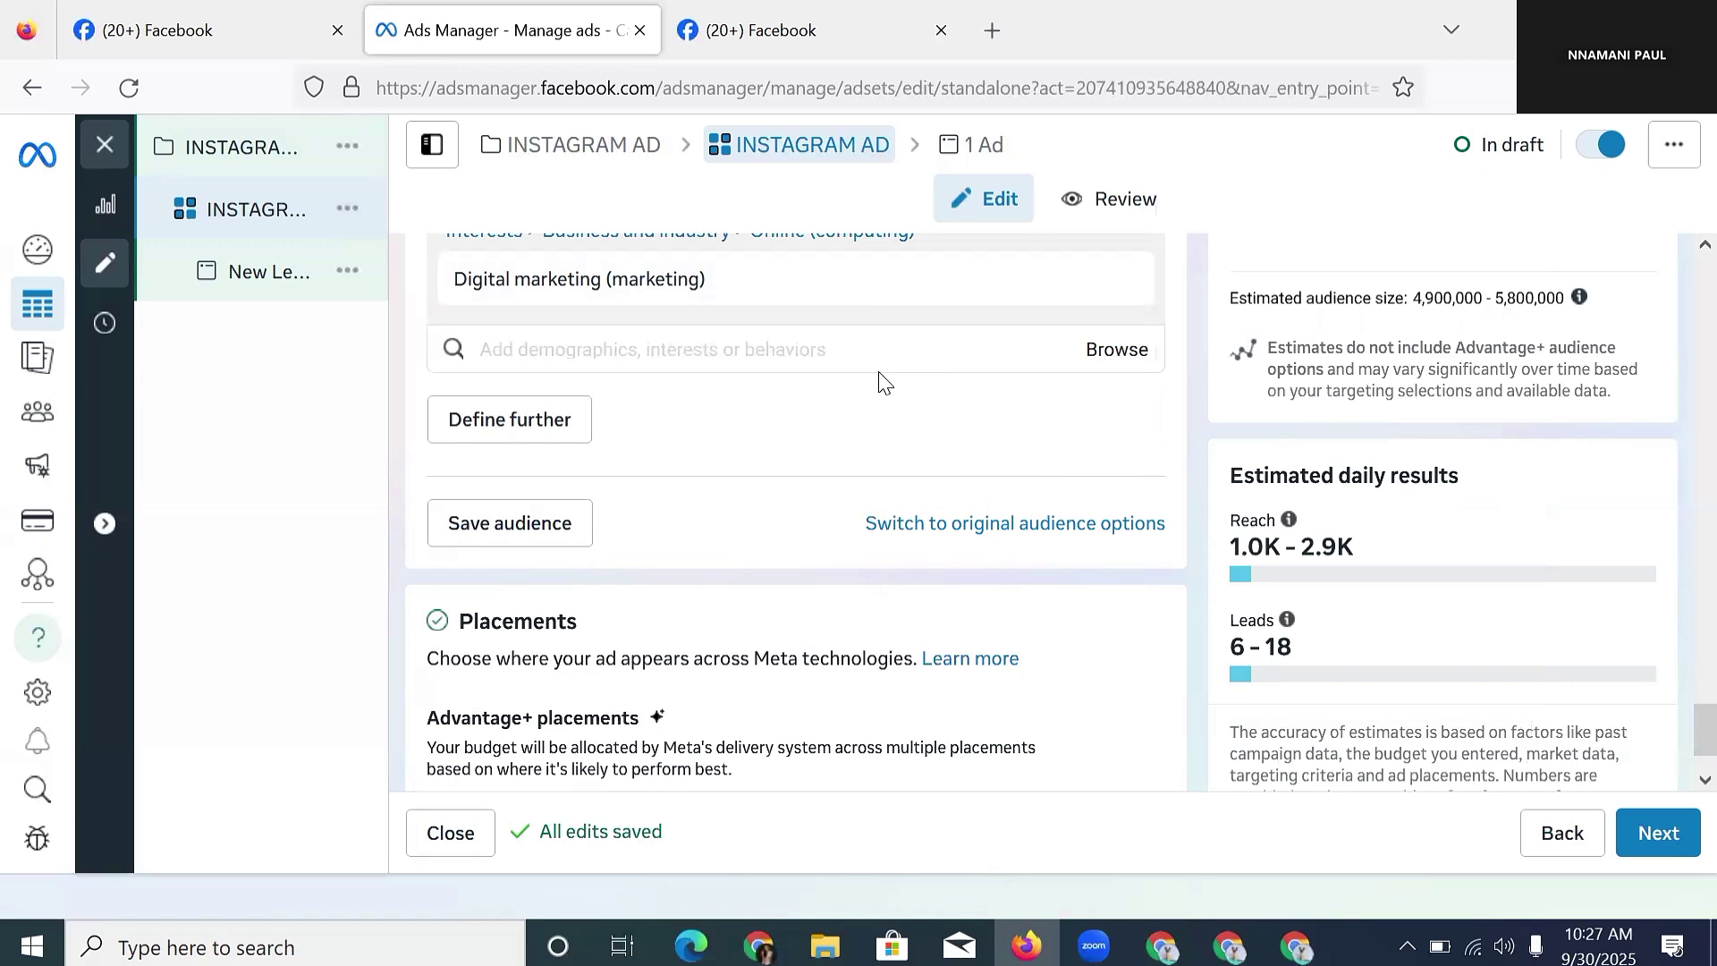
{"action": "scroll", "coordinate": [877, 394], "scroll_direction": "up", "scroll_amount": 1}
{"action": "scroll", "coordinate": [877, 416], "scroll_direction": "down", "scroll_amount": 2}
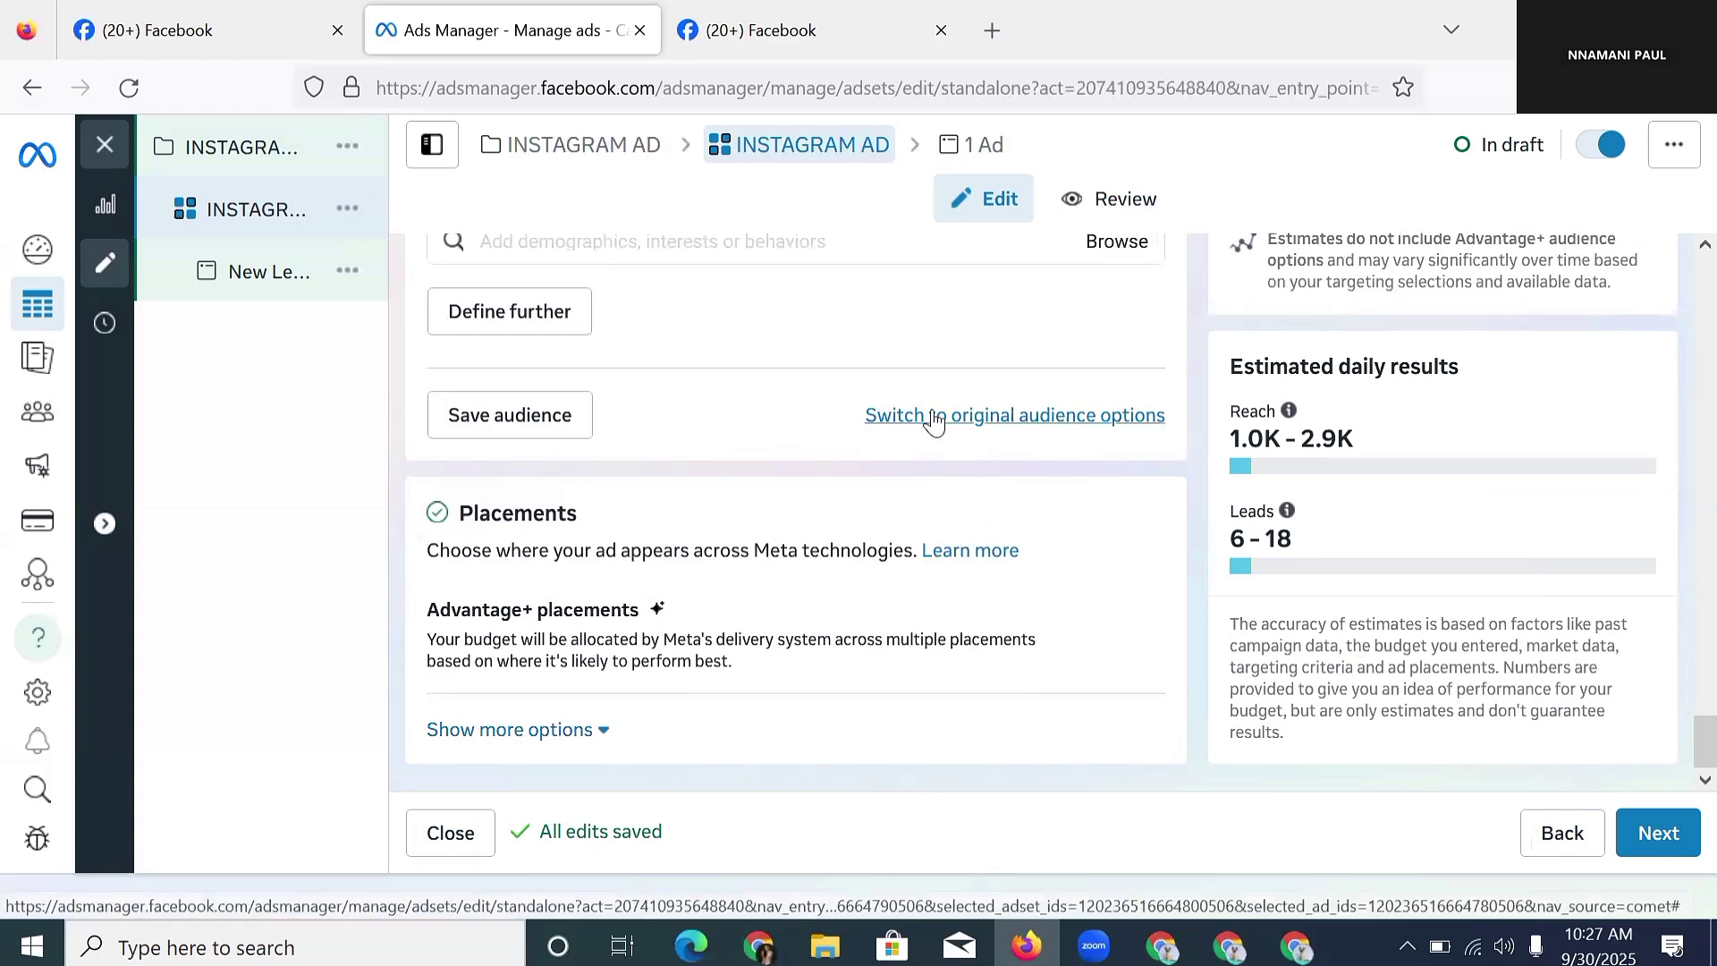
{"action": "scroll", "coordinate": [715, 438], "scroll_direction": "up", "scroll_amount": 3}
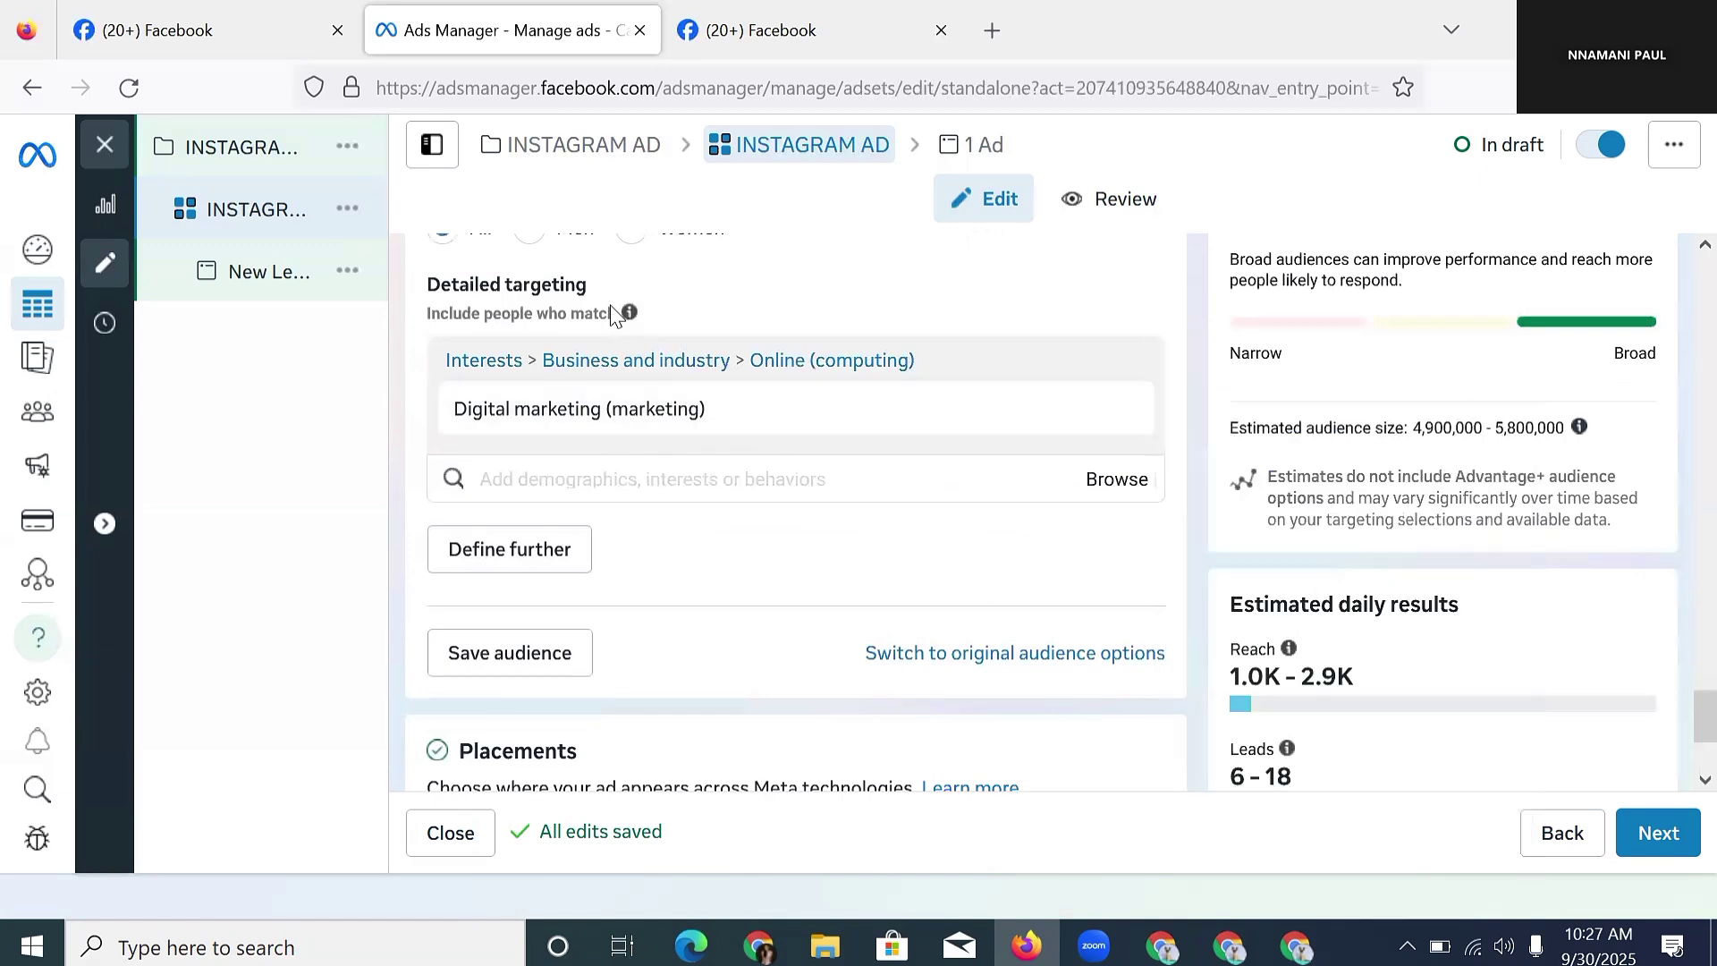
{"action": "scroll", "coordinate": [661, 331], "scroll_direction": "down", "scroll_amount": 3}
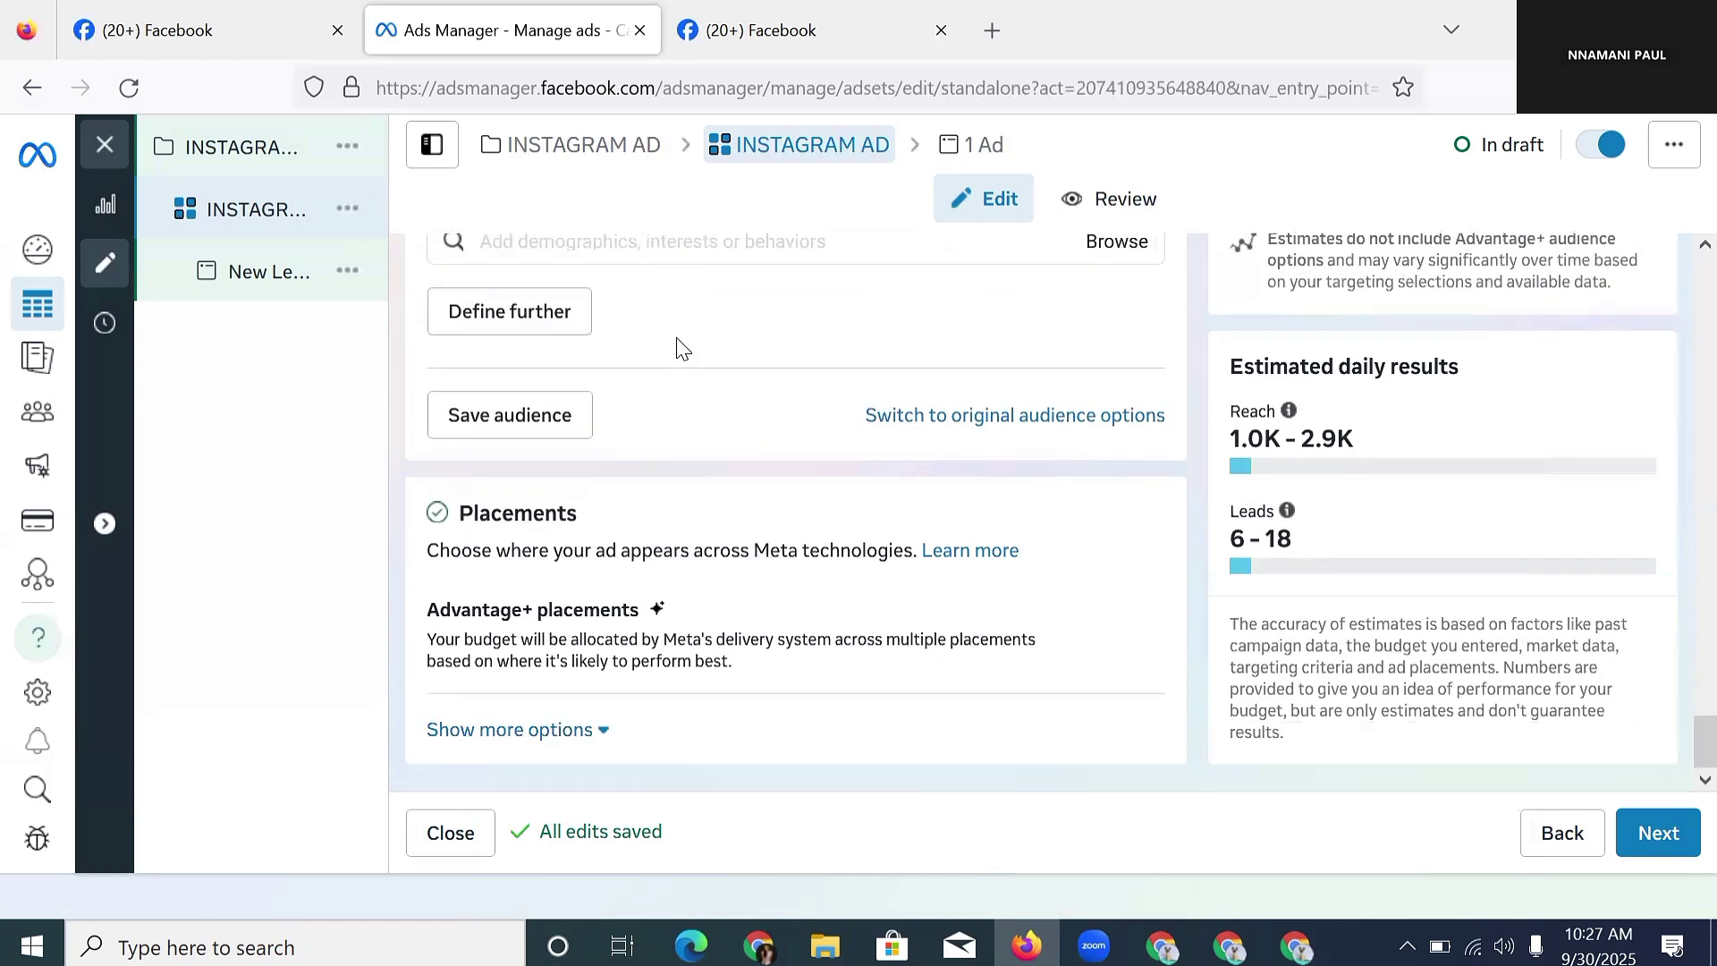
- Open the ad set's placements for editing and switch from Advantage+ placements to Manual placements
{"action": "mouse_move", "coordinate": [1105, 626]}
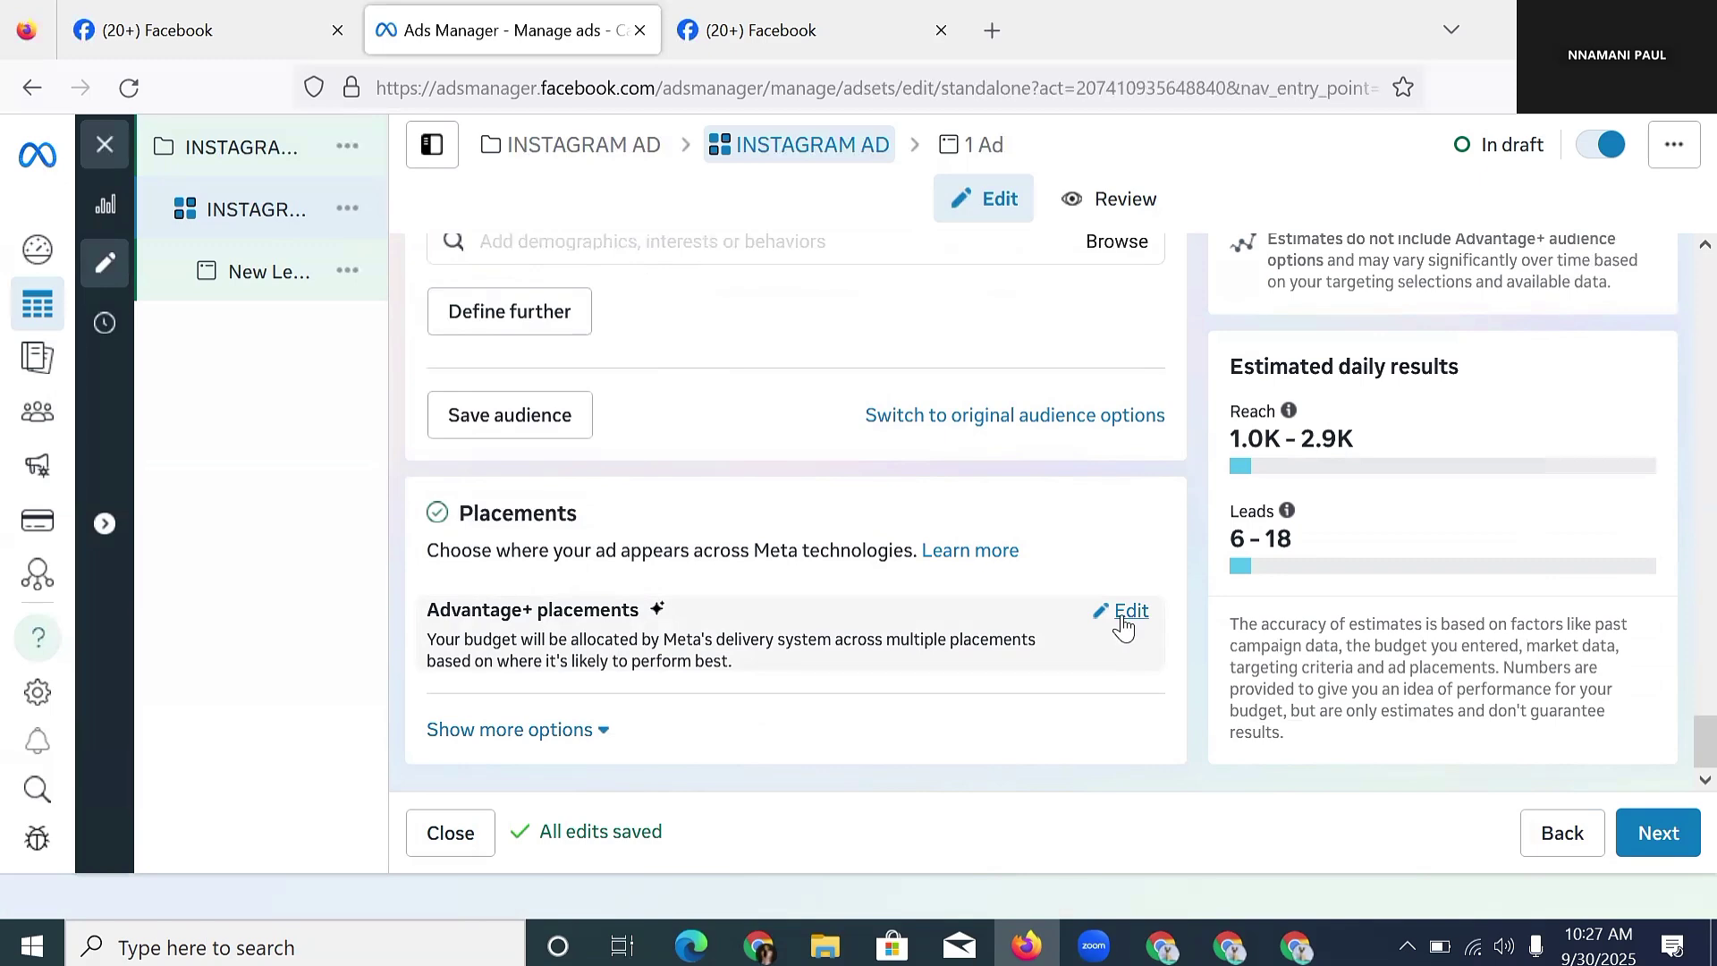
{"action": "left_click", "coordinate": [1124, 617]}
{"action": "scroll", "coordinate": [898, 715], "scroll_direction": "down", "scroll_amount": 2}
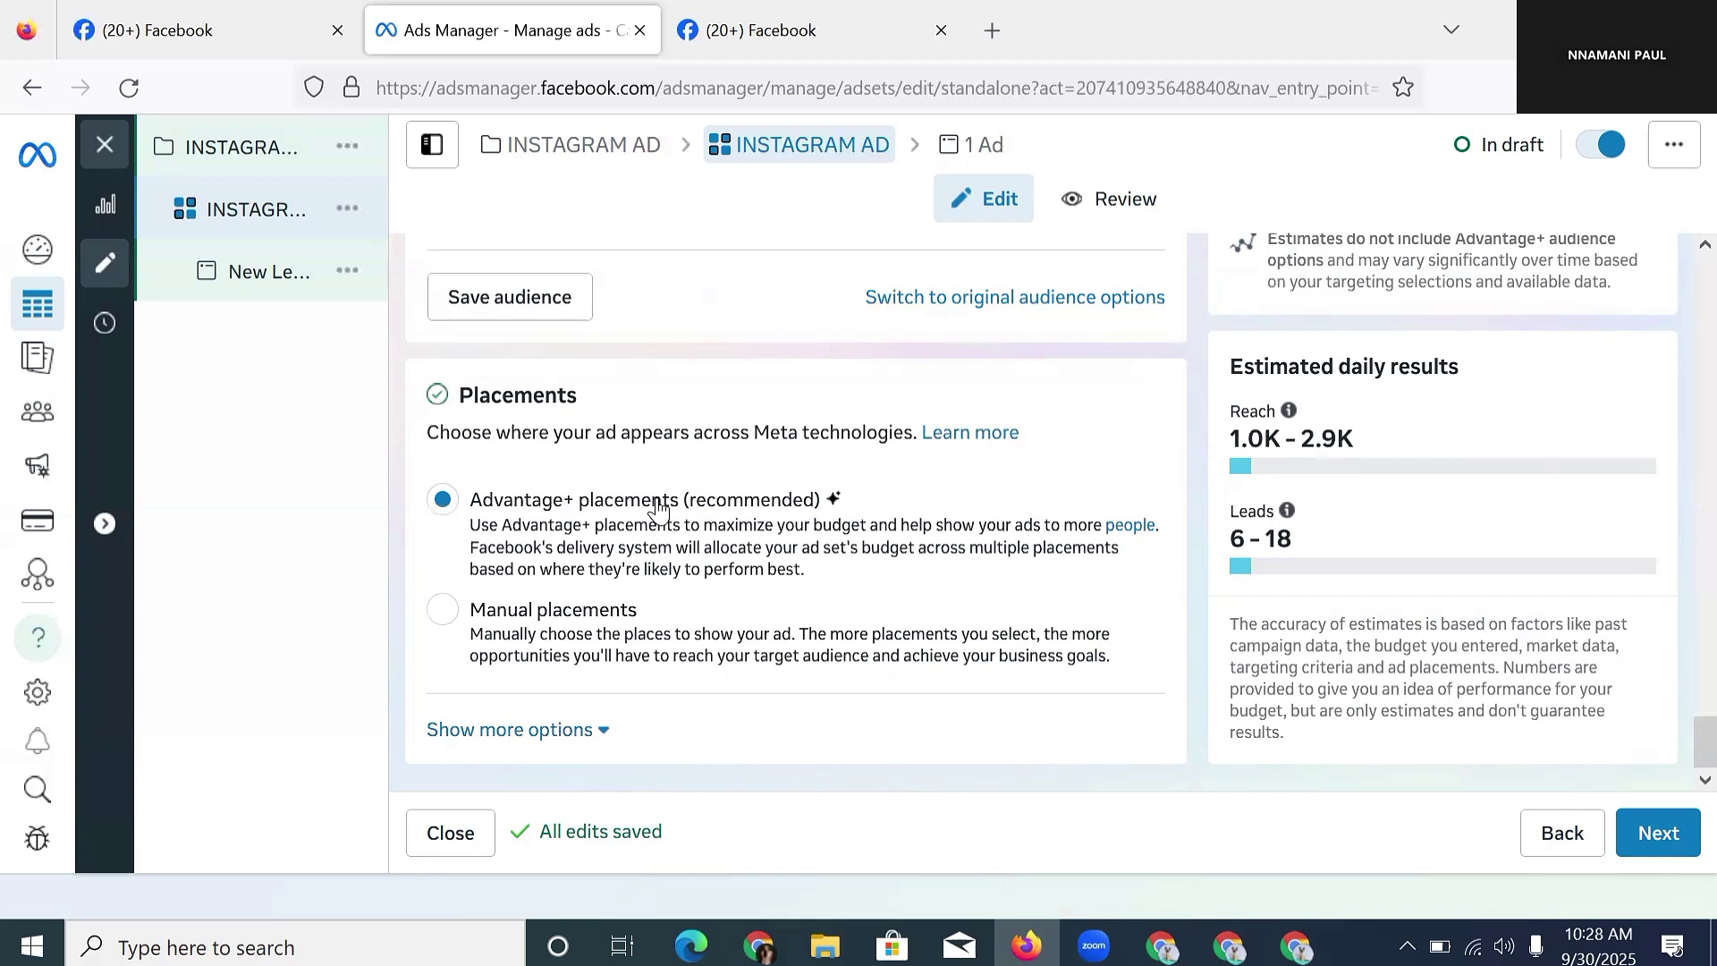
{"action": "left_click", "coordinate": [441, 611]}
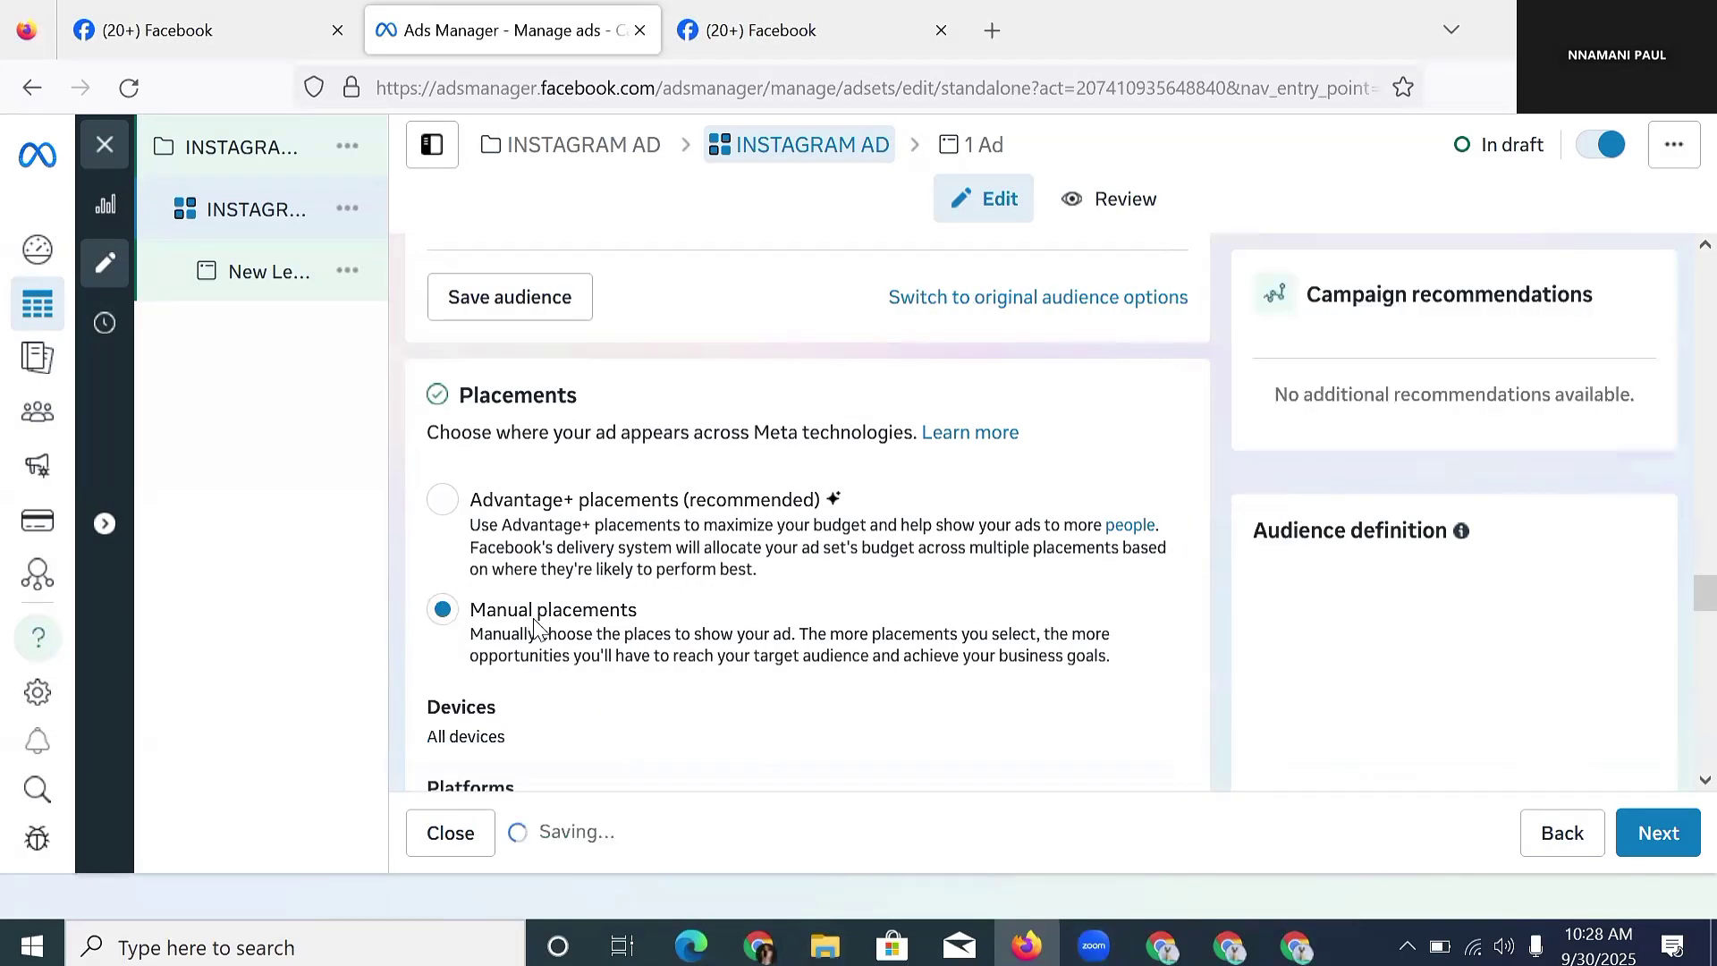
- Restrict the placement devices to Mobile by excluding Desktop
{"action": "scroll", "coordinate": [573, 617], "scroll_direction": "down", "scroll_amount": 3}
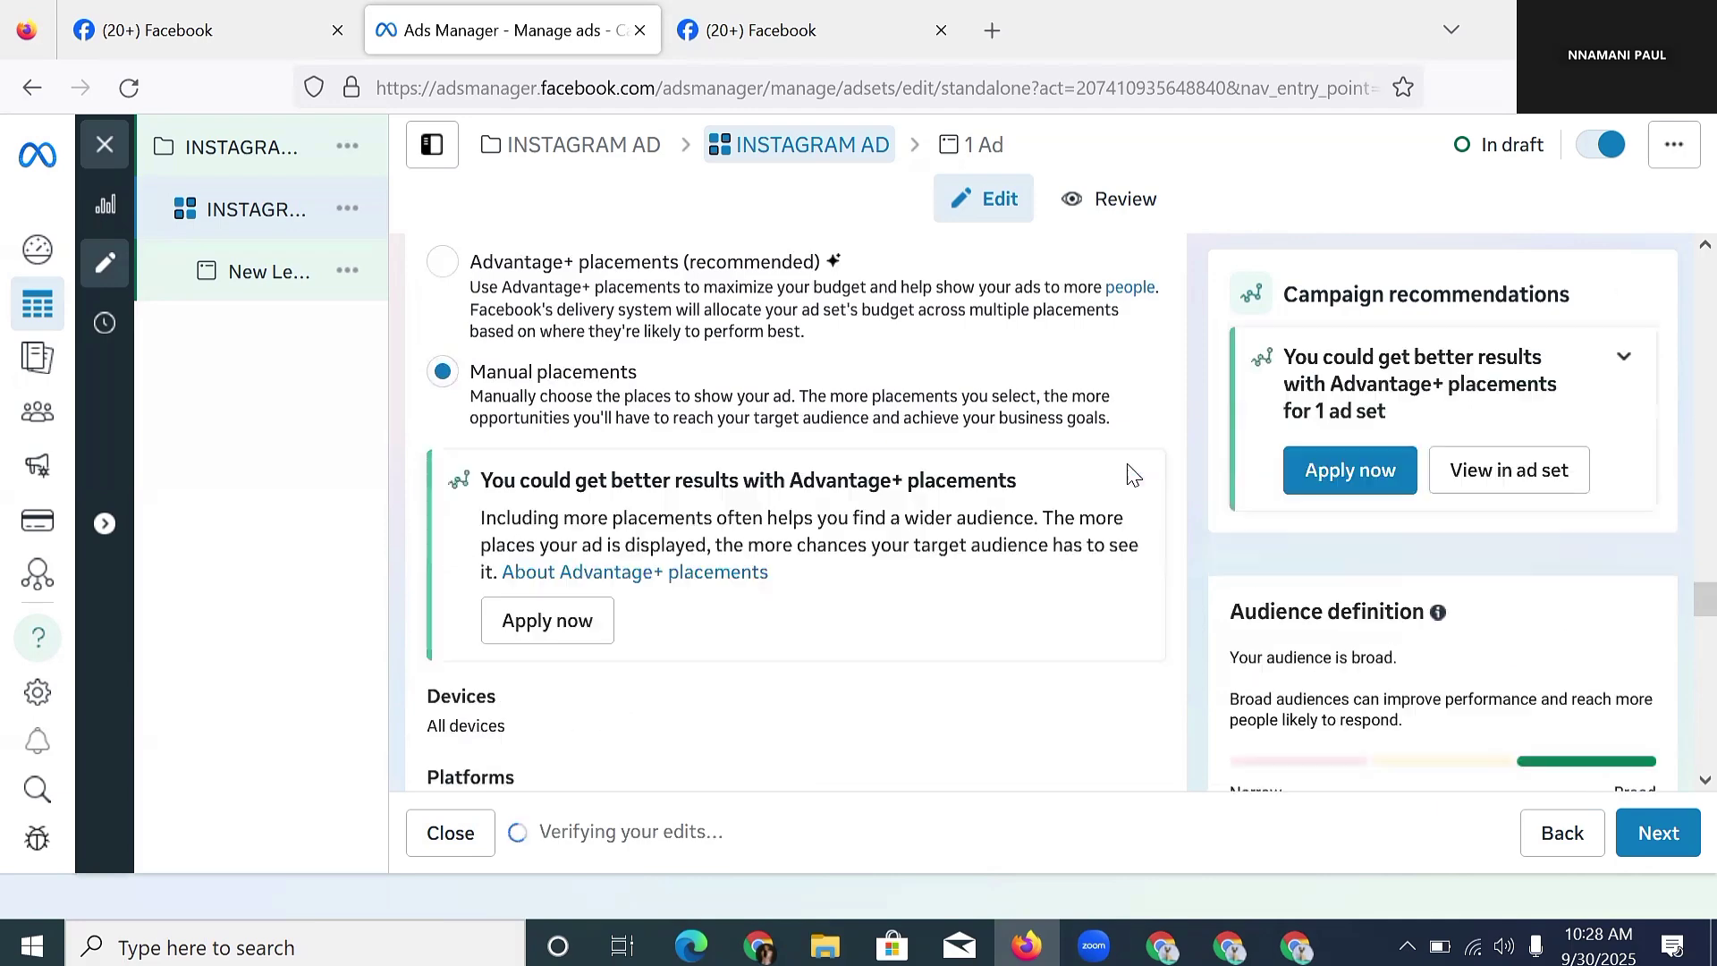
{"action": "scroll", "coordinate": [1104, 582], "scroll_direction": "down", "scroll_amount": 3}
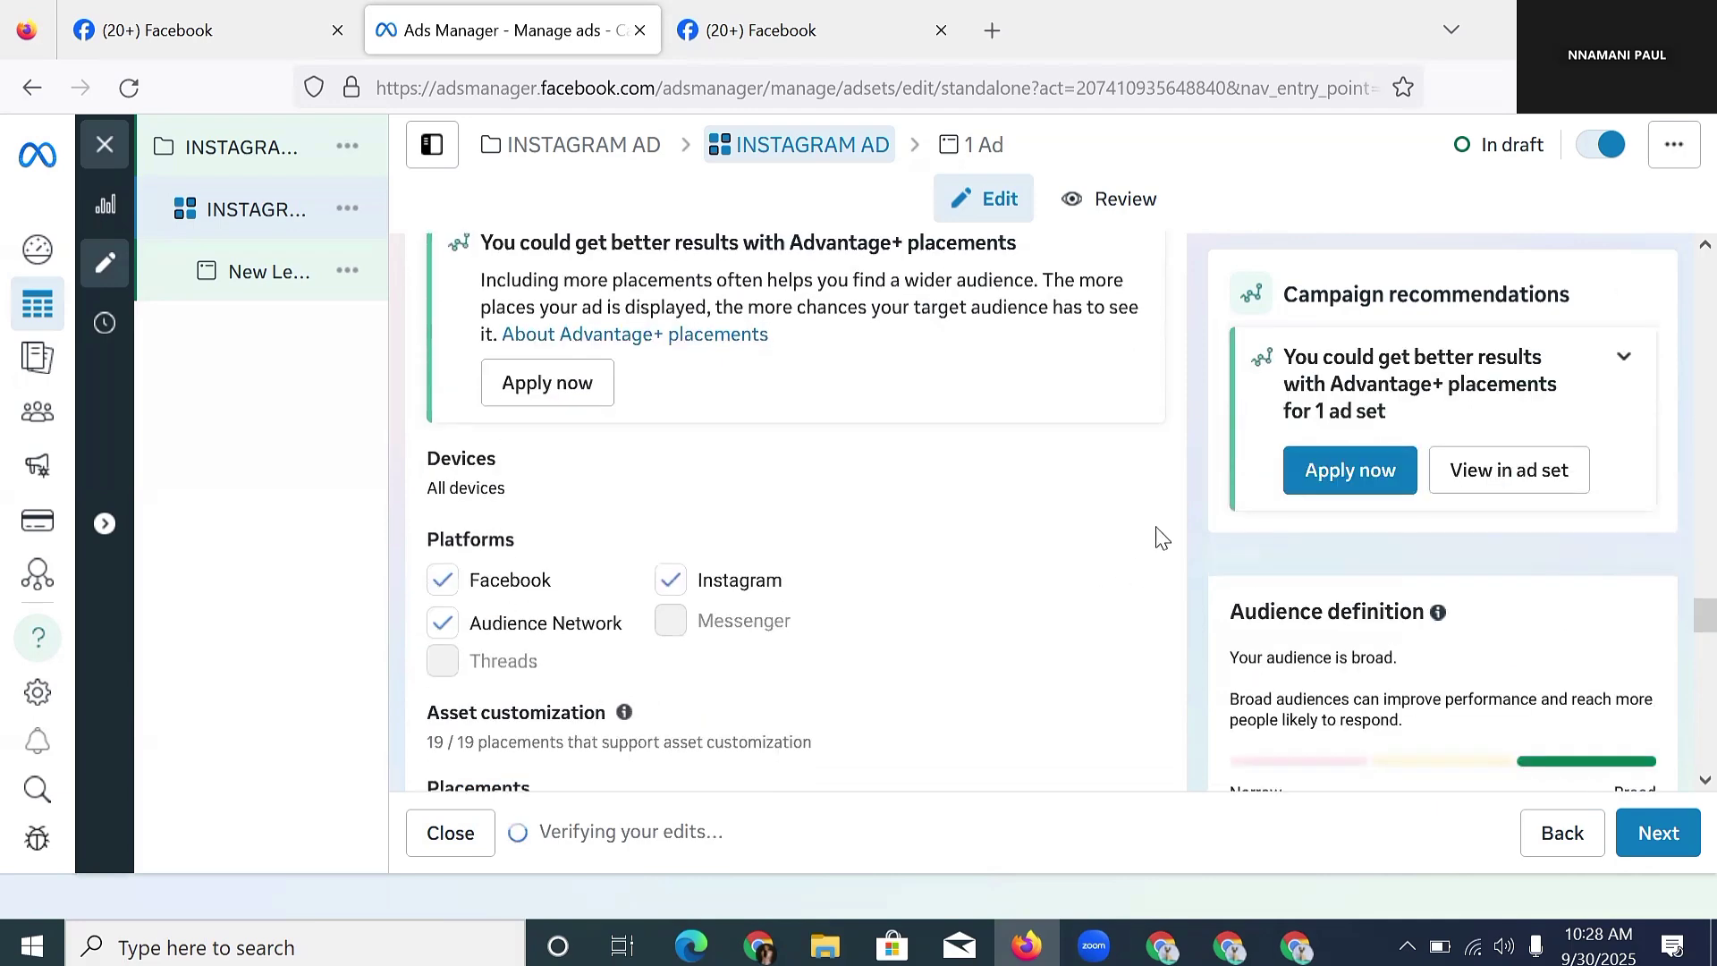
{"action": "left_click", "coordinate": [1131, 460]}
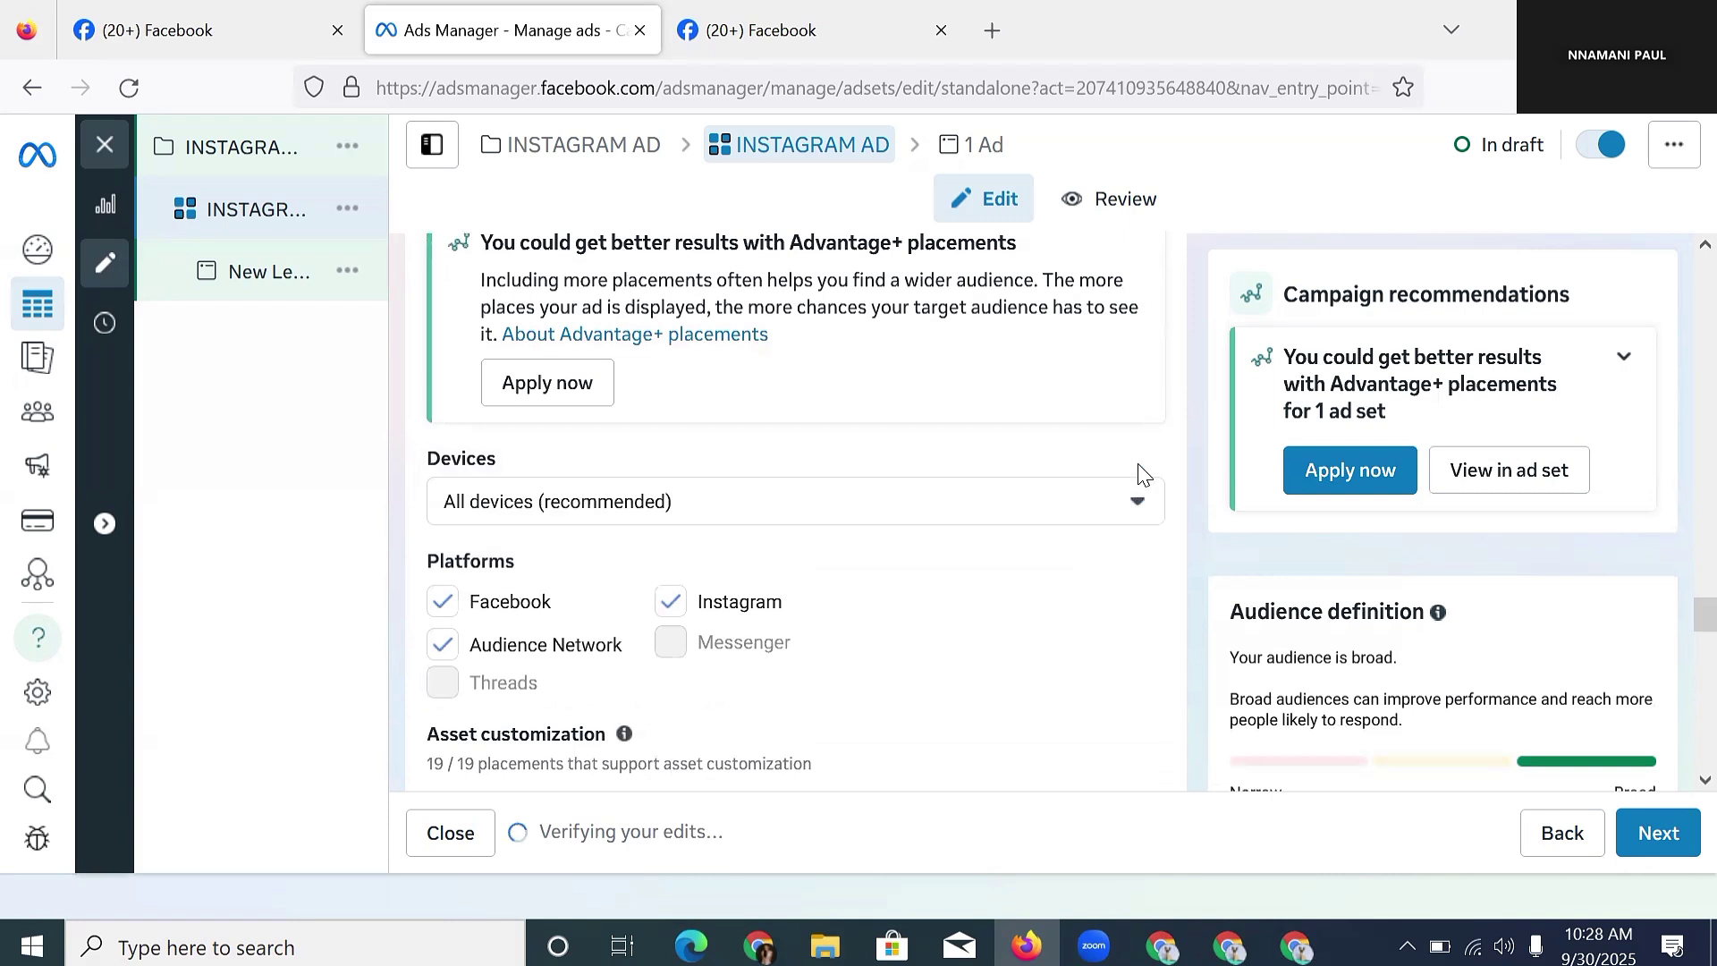
{"action": "left_click", "coordinate": [1065, 511]}
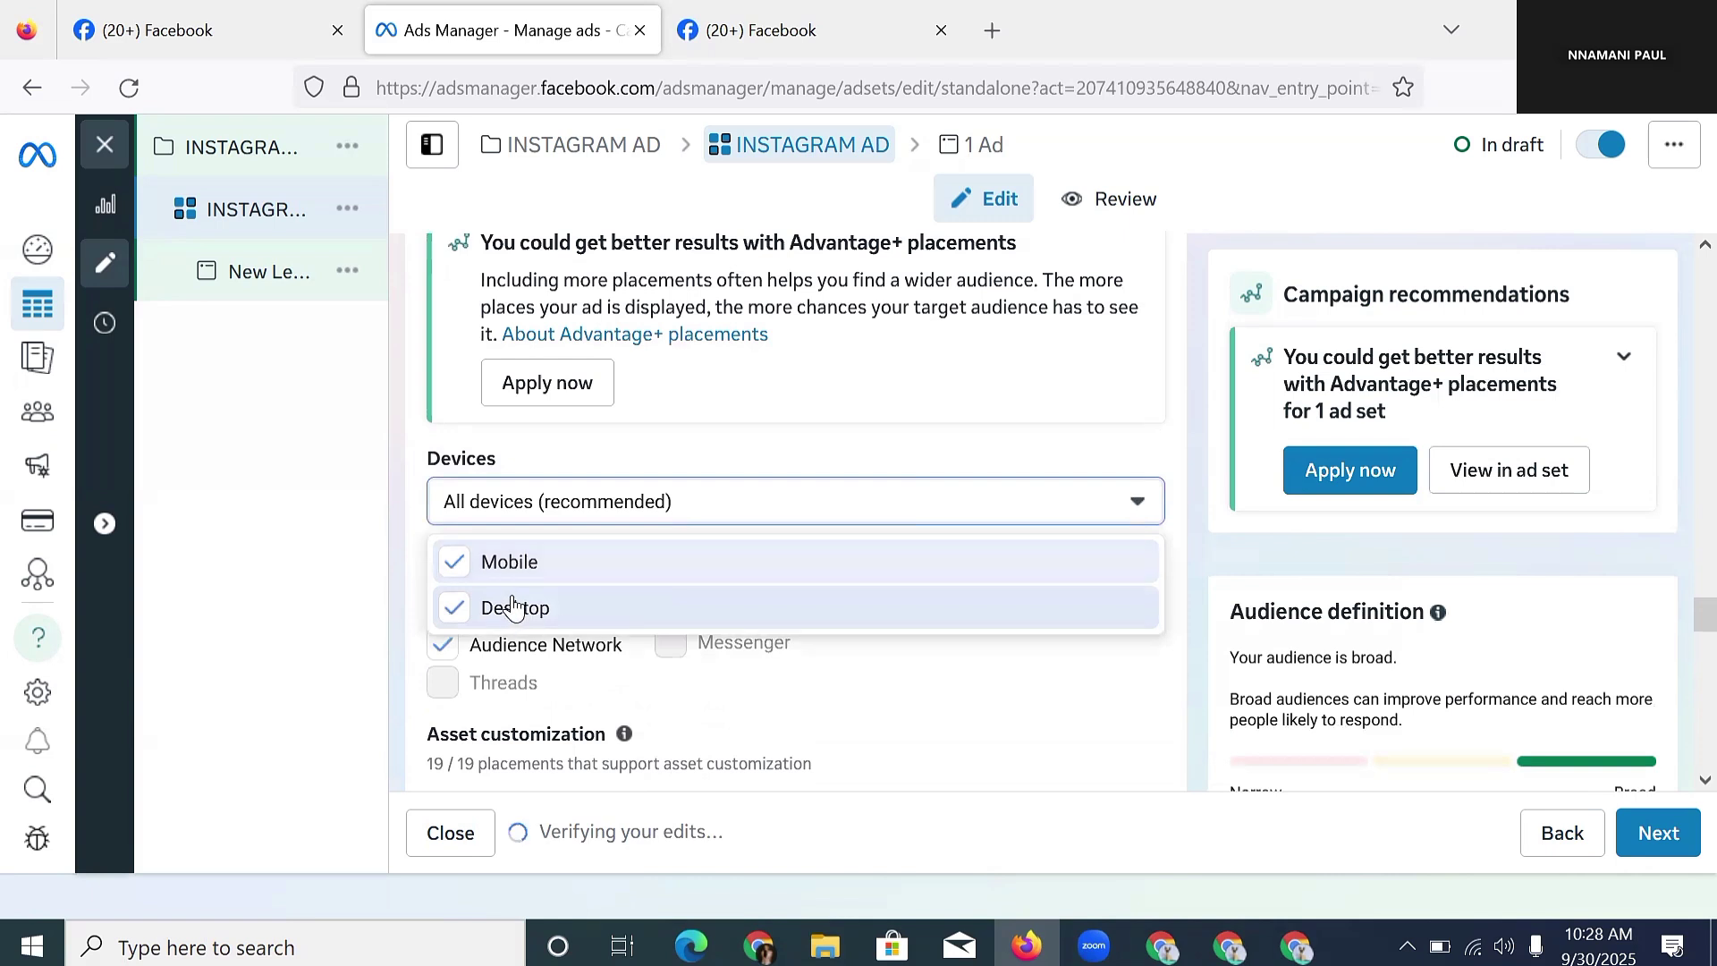
{"action": "left_click", "coordinate": [454, 608]}
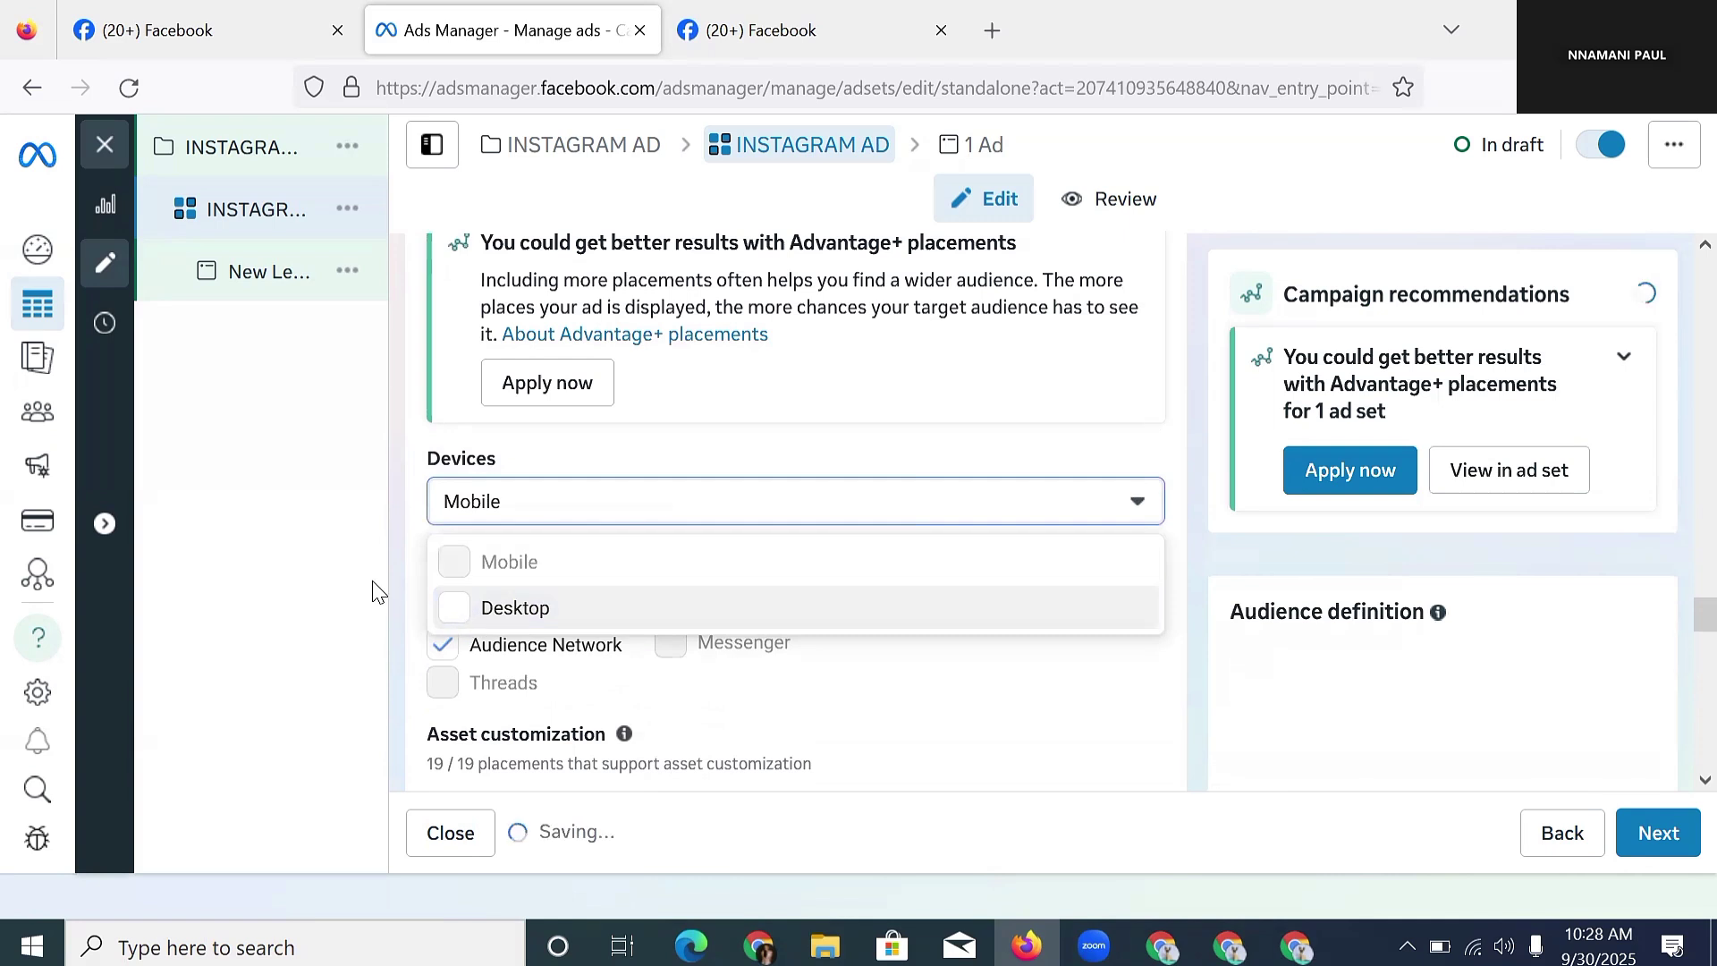
{"action": "left_click", "coordinate": [417, 586]}
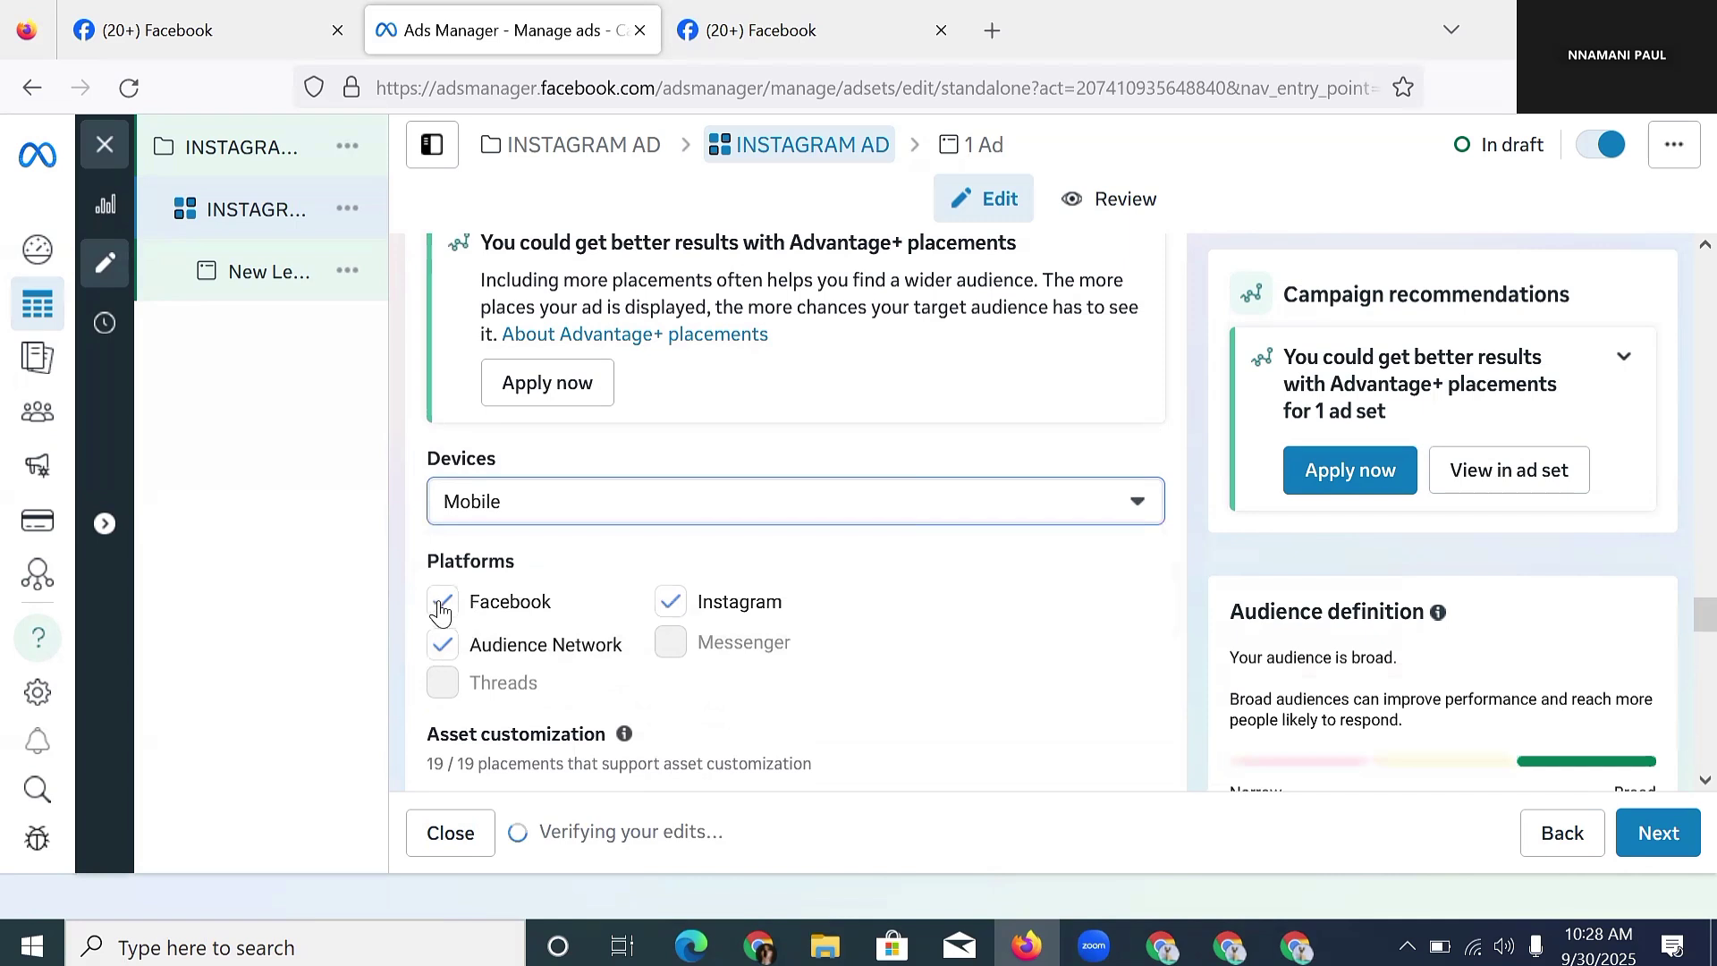
- Exclude Facebook and Audience Network from the placement platforms, keeping only Instagram
{"action": "left_click", "coordinate": [446, 599]}
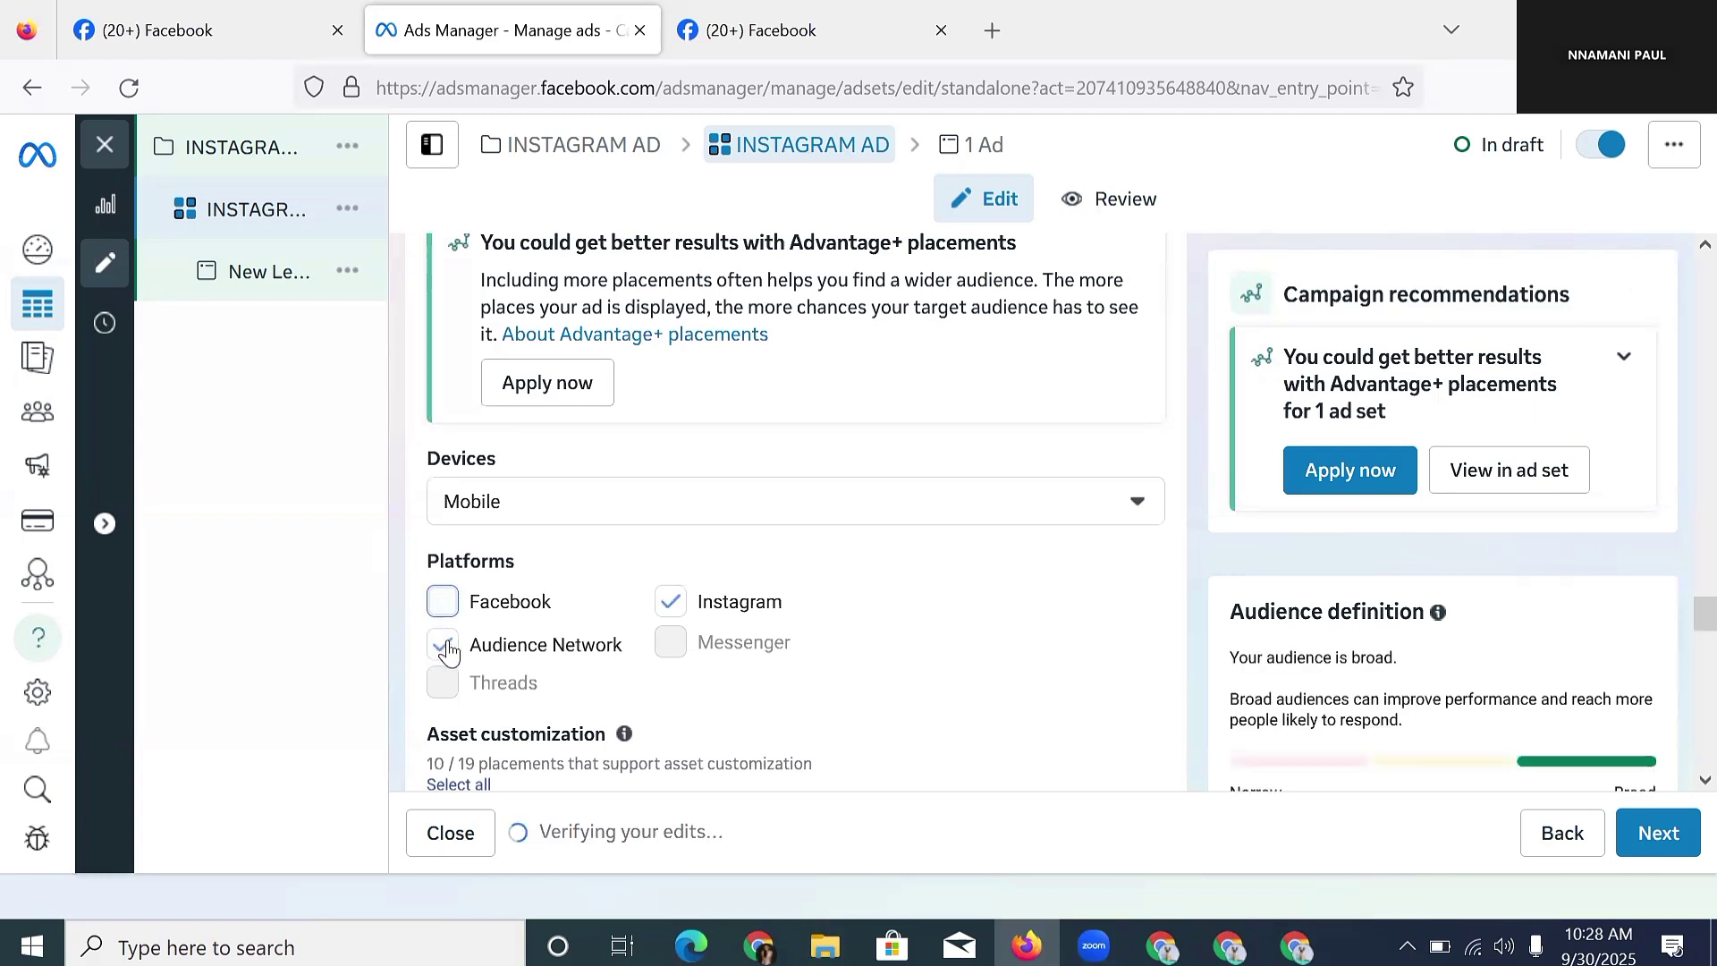
{"action": "left_click", "coordinate": [443, 644]}
{"action": "left_click", "coordinate": [442, 644]}
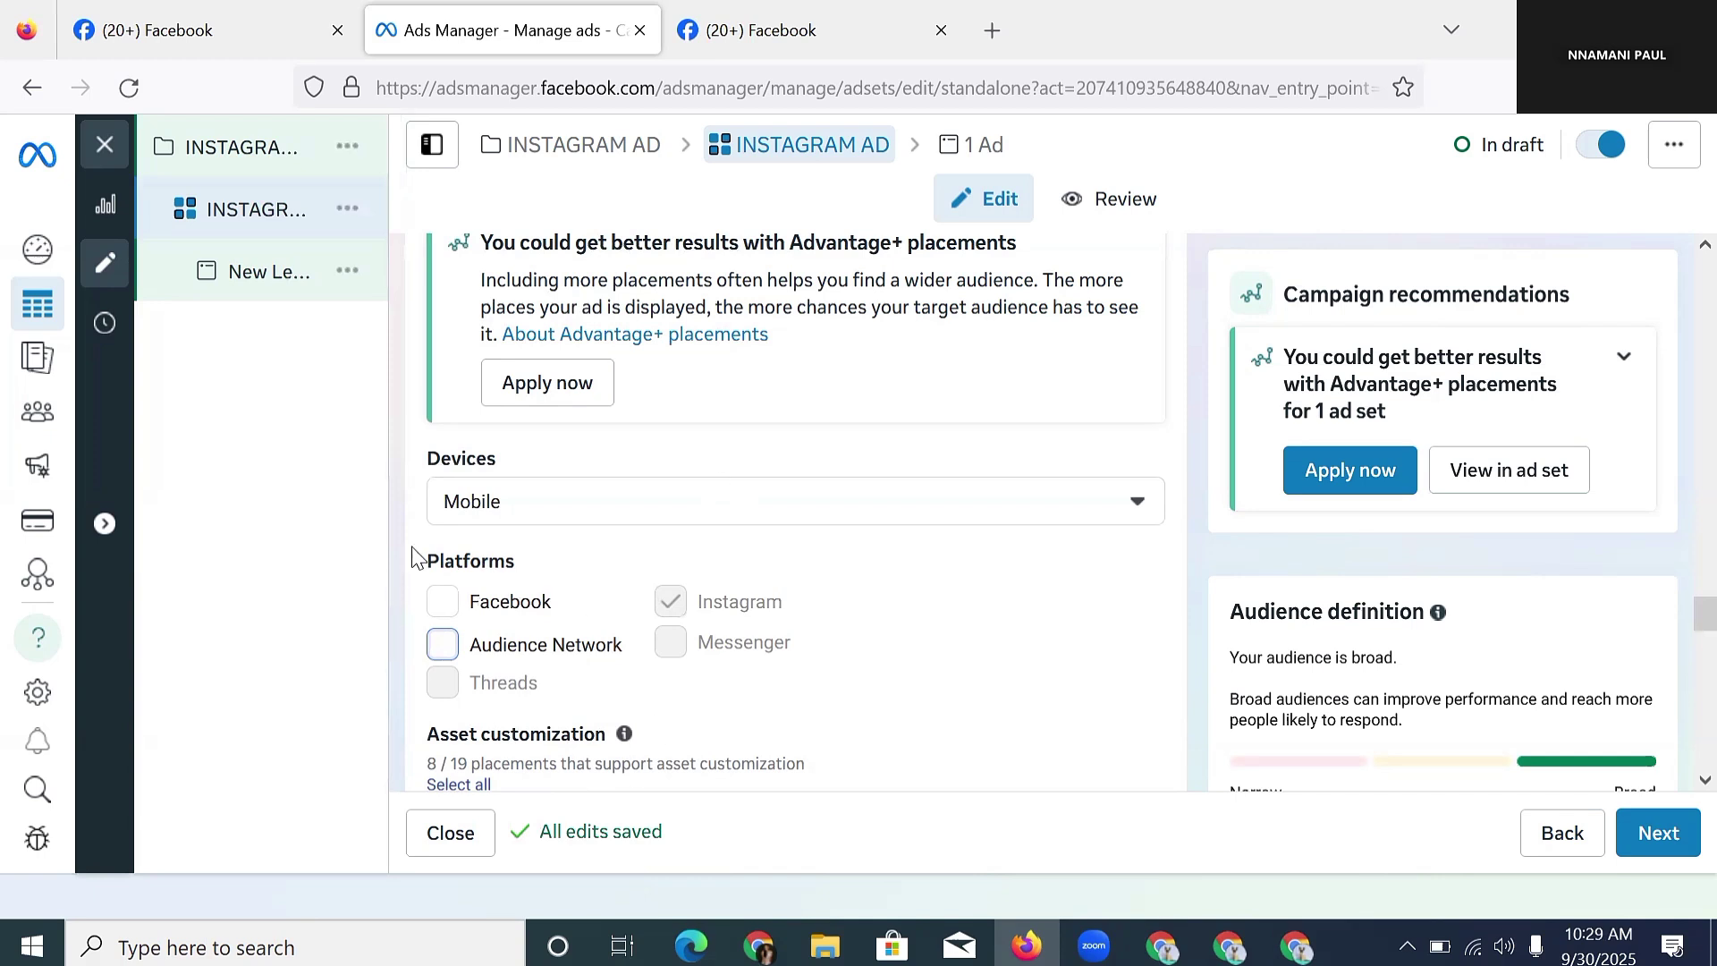
- Remove the Instagram profile feed from the Feeds placements
{"action": "scroll", "coordinate": [706, 606], "scroll_direction": "down", "scroll_amount": 3}
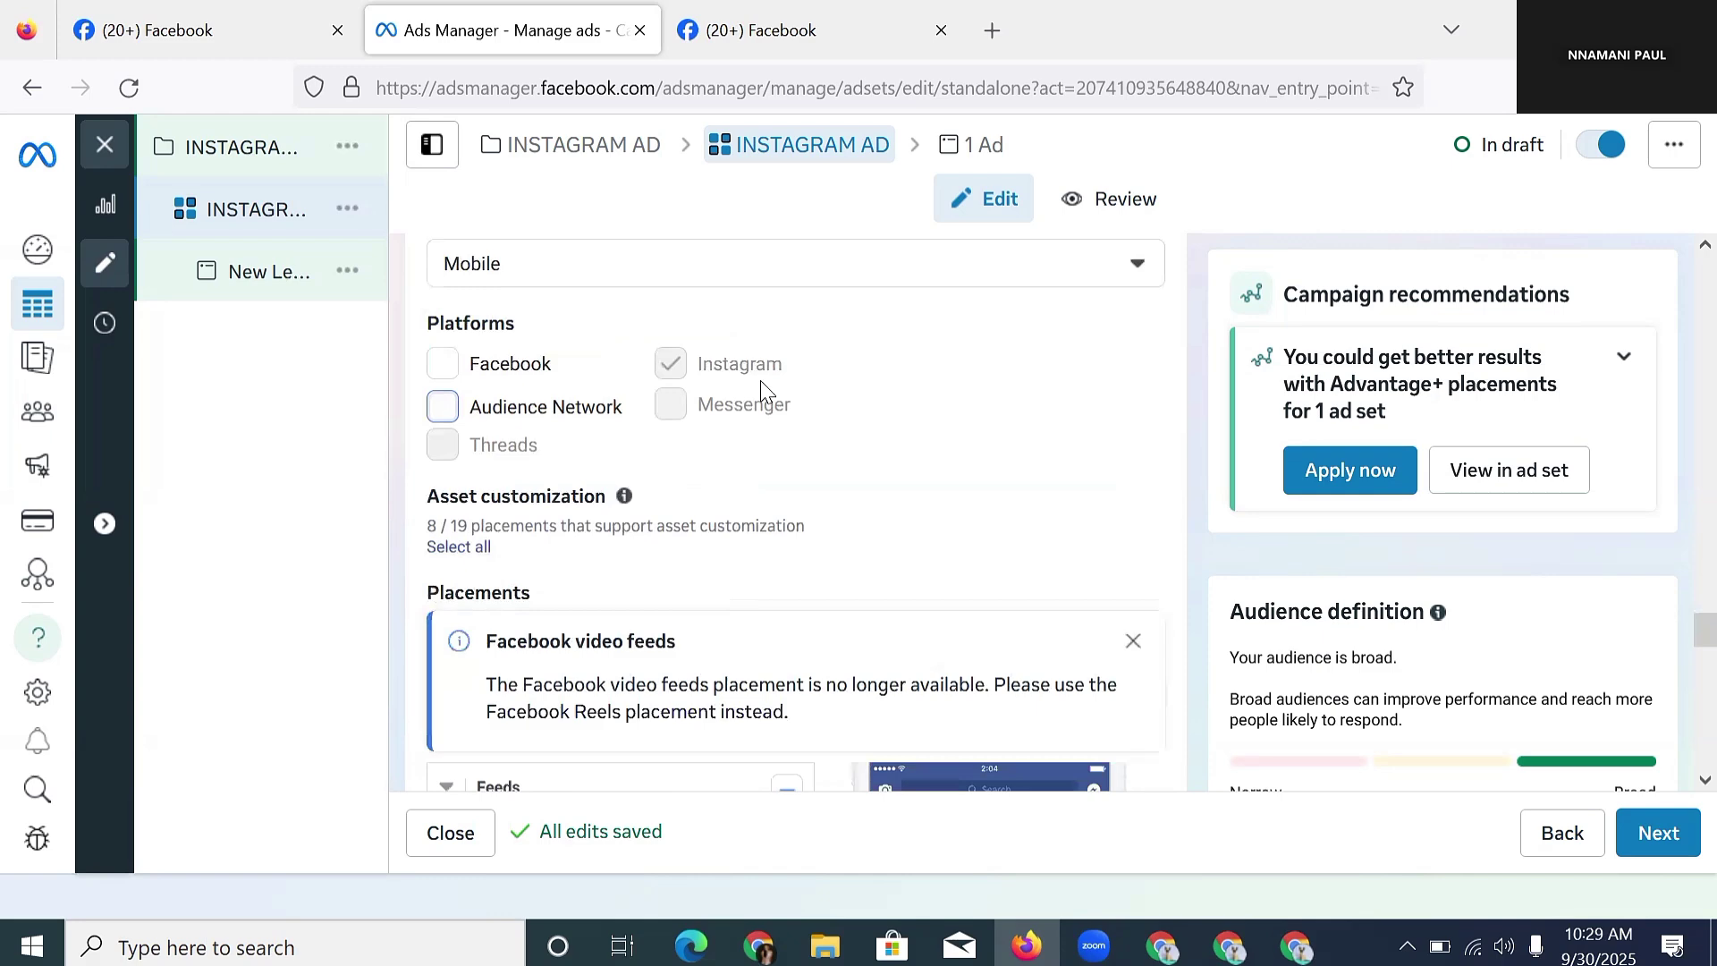
{"action": "scroll", "coordinate": [758, 384], "scroll_direction": "down", "scroll_amount": 4}
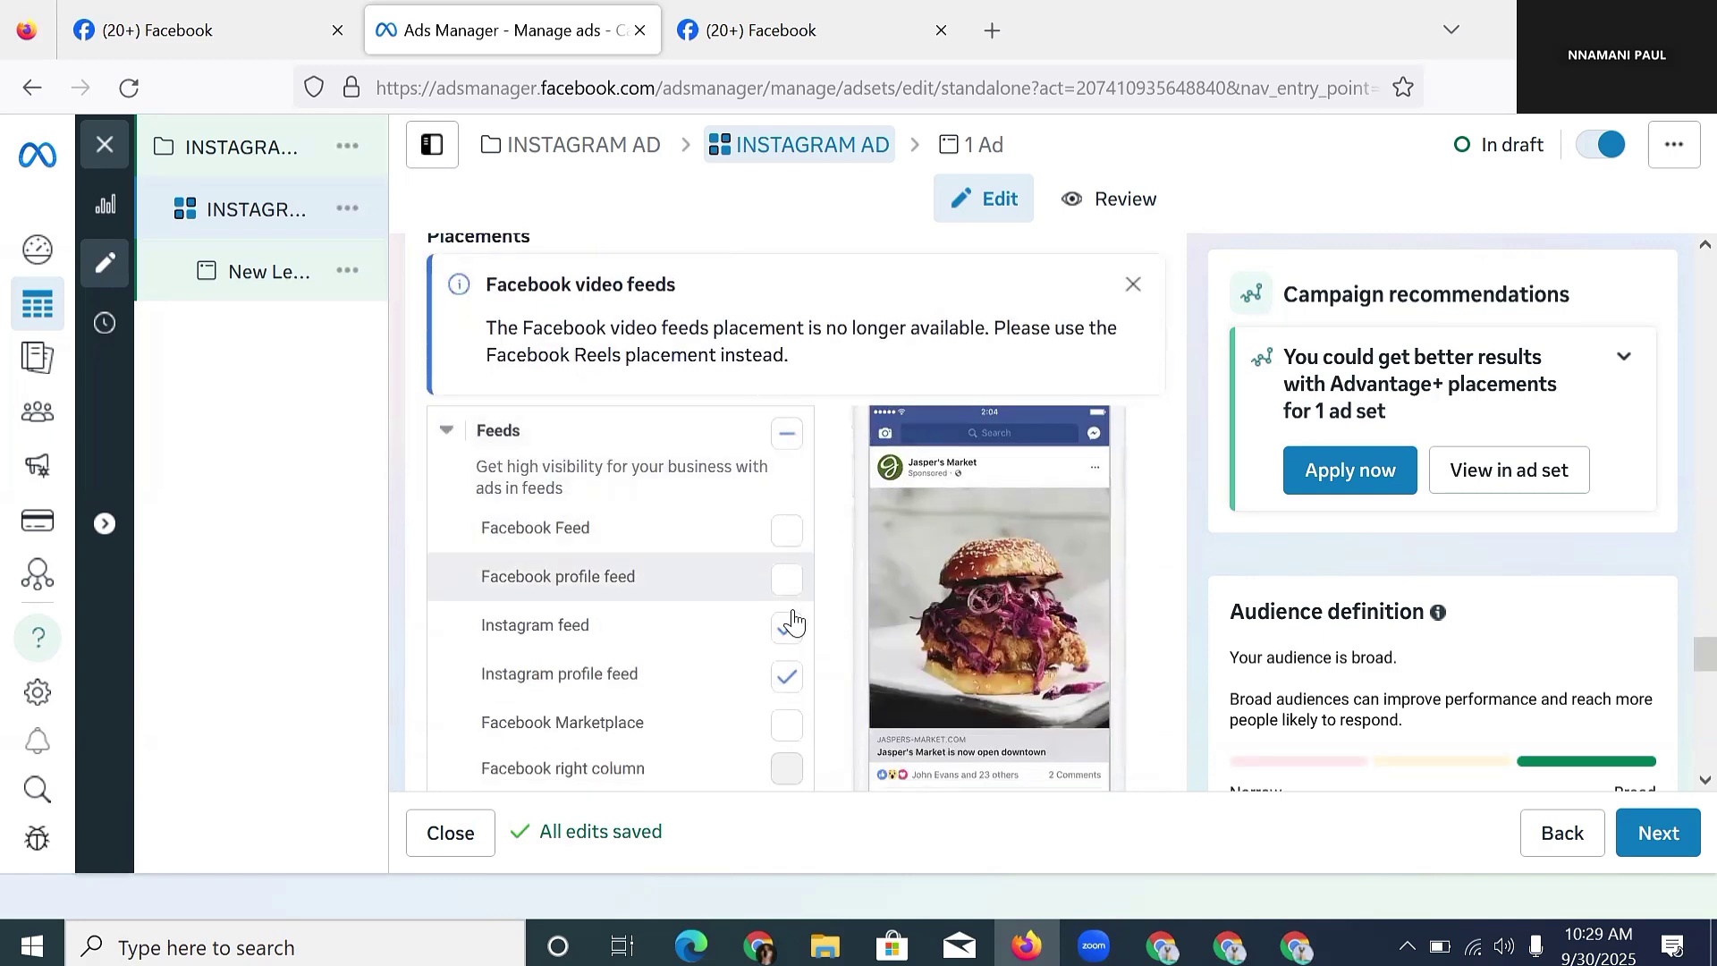
{"action": "scroll", "coordinate": [791, 626], "scroll_direction": "down", "scroll_amount": 2}
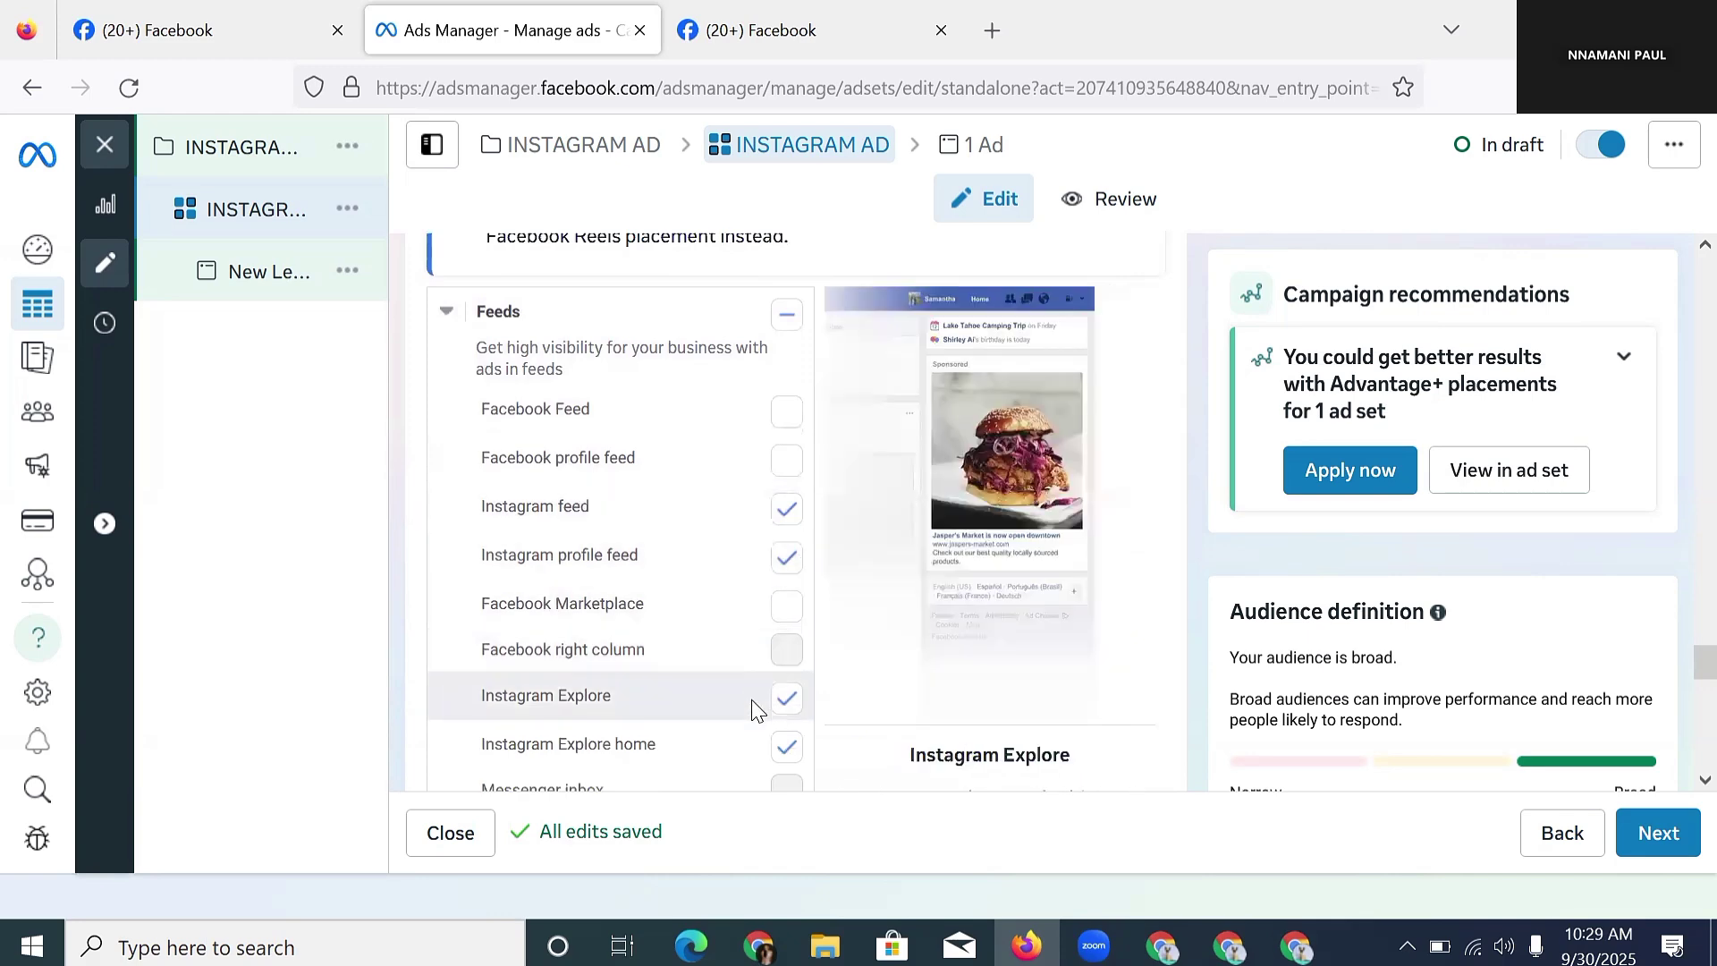
{"action": "scroll", "coordinate": [769, 698], "scroll_direction": "down", "scroll_amount": 3}
{"action": "scroll", "coordinate": [800, 447], "scroll_direction": "up", "scroll_amount": 2}
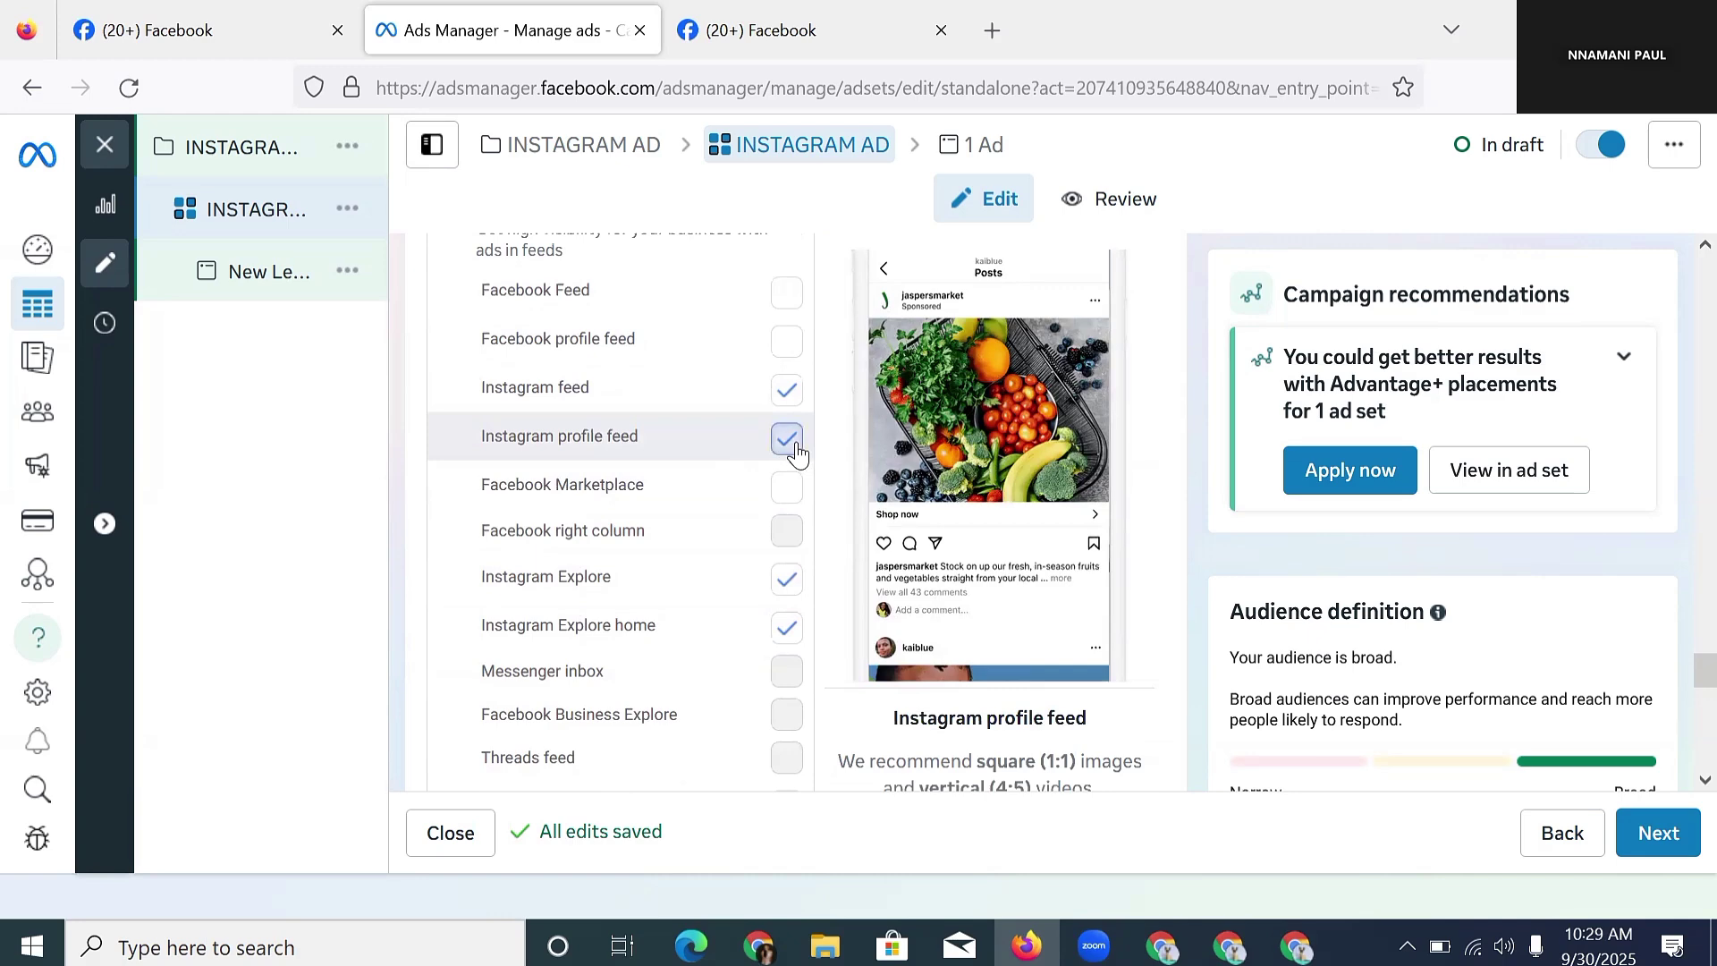
{"action": "left_click", "coordinate": [795, 447]}
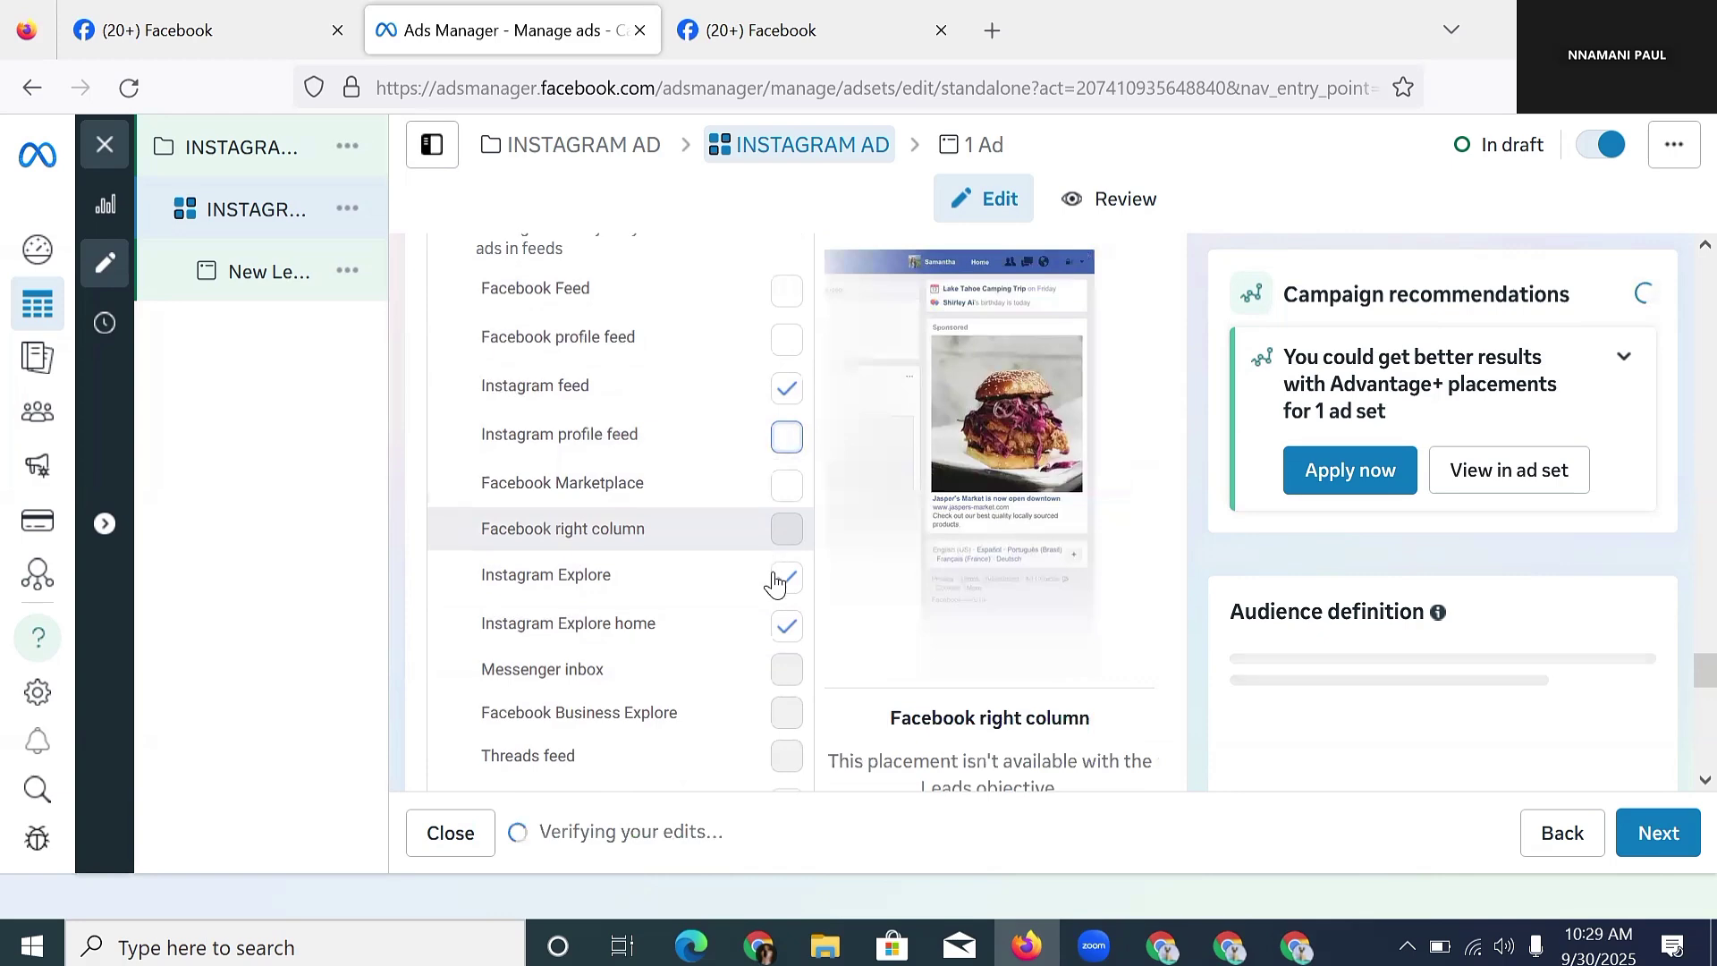
- Try excluding Instagram Stories and Instagram Reels from the Stories and Reels placements, and include both again
{"action": "scroll", "coordinate": [779, 565], "scroll_direction": "down", "scroll_amount": 4}
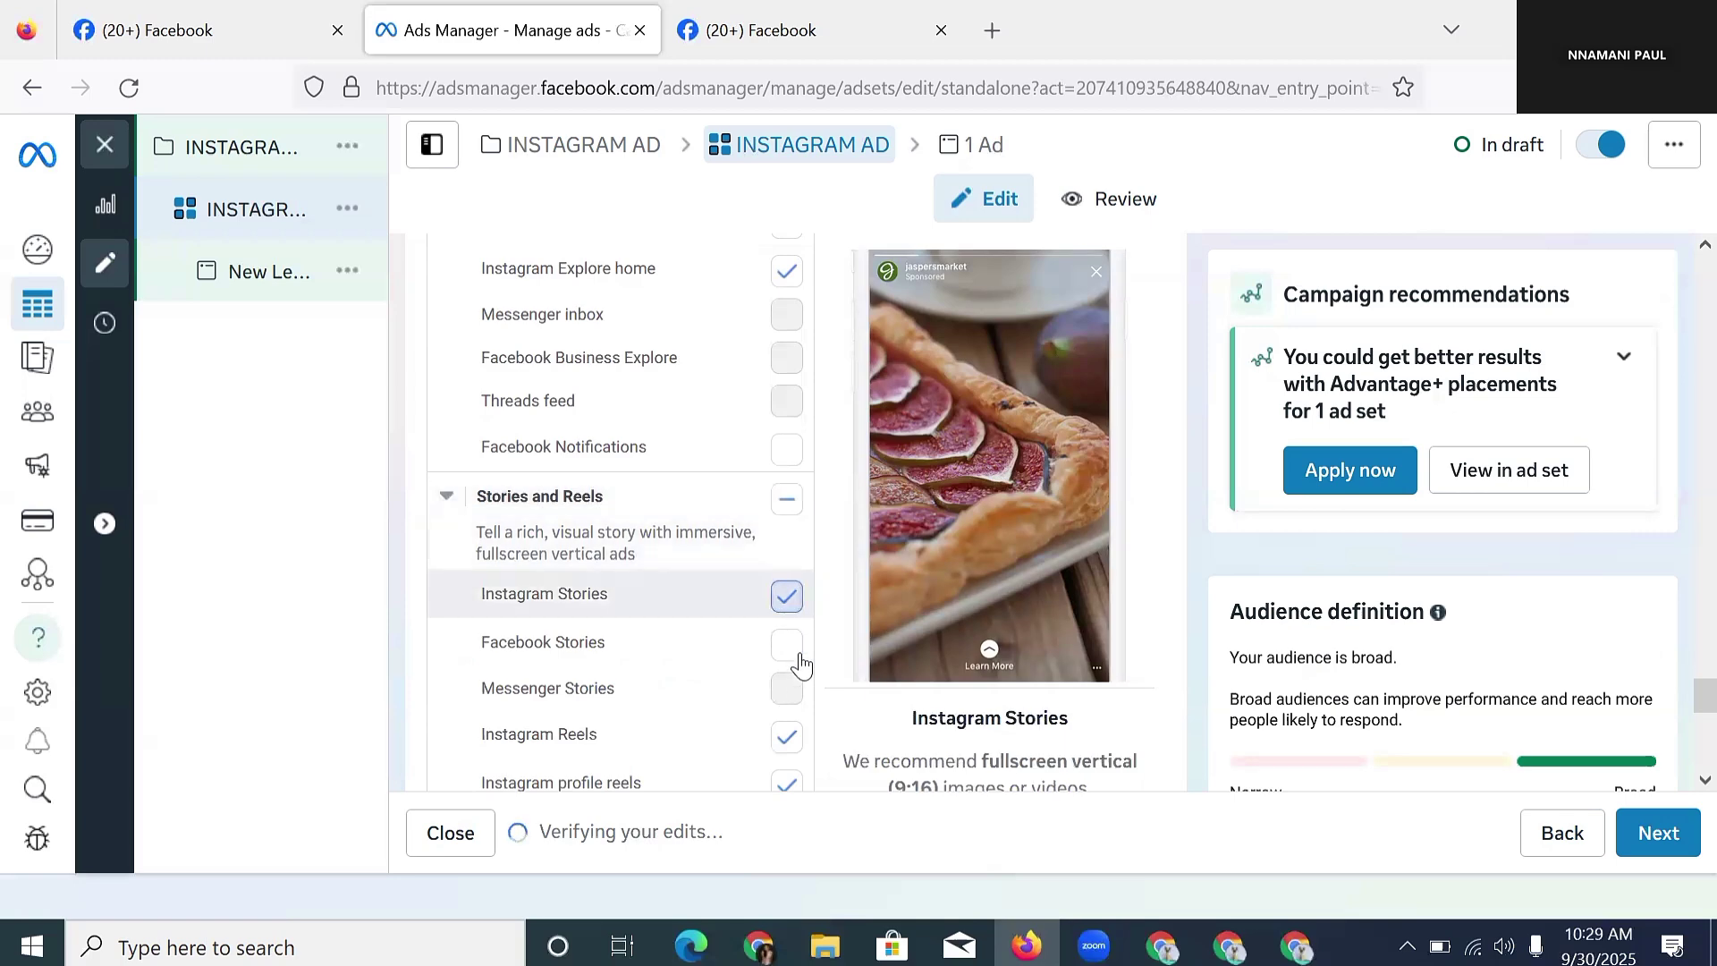
{"action": "left_click", "coordinate": [788, 738]}
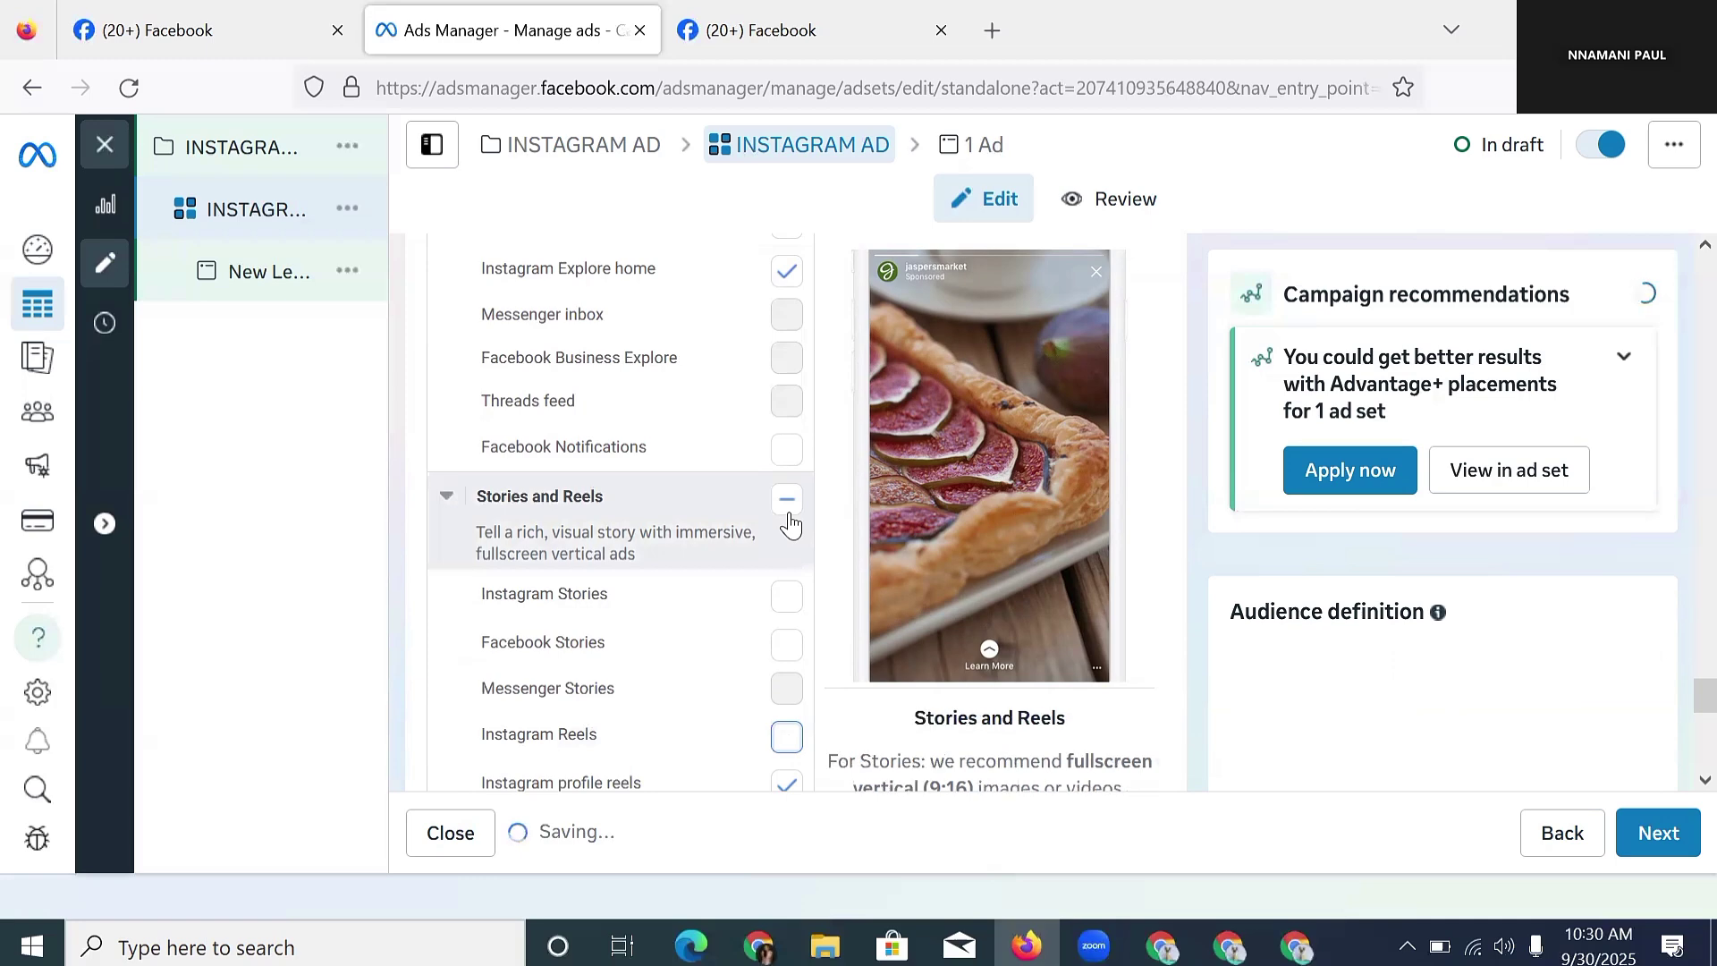
{"action": "left_click", "coordinate": [795, 596]}
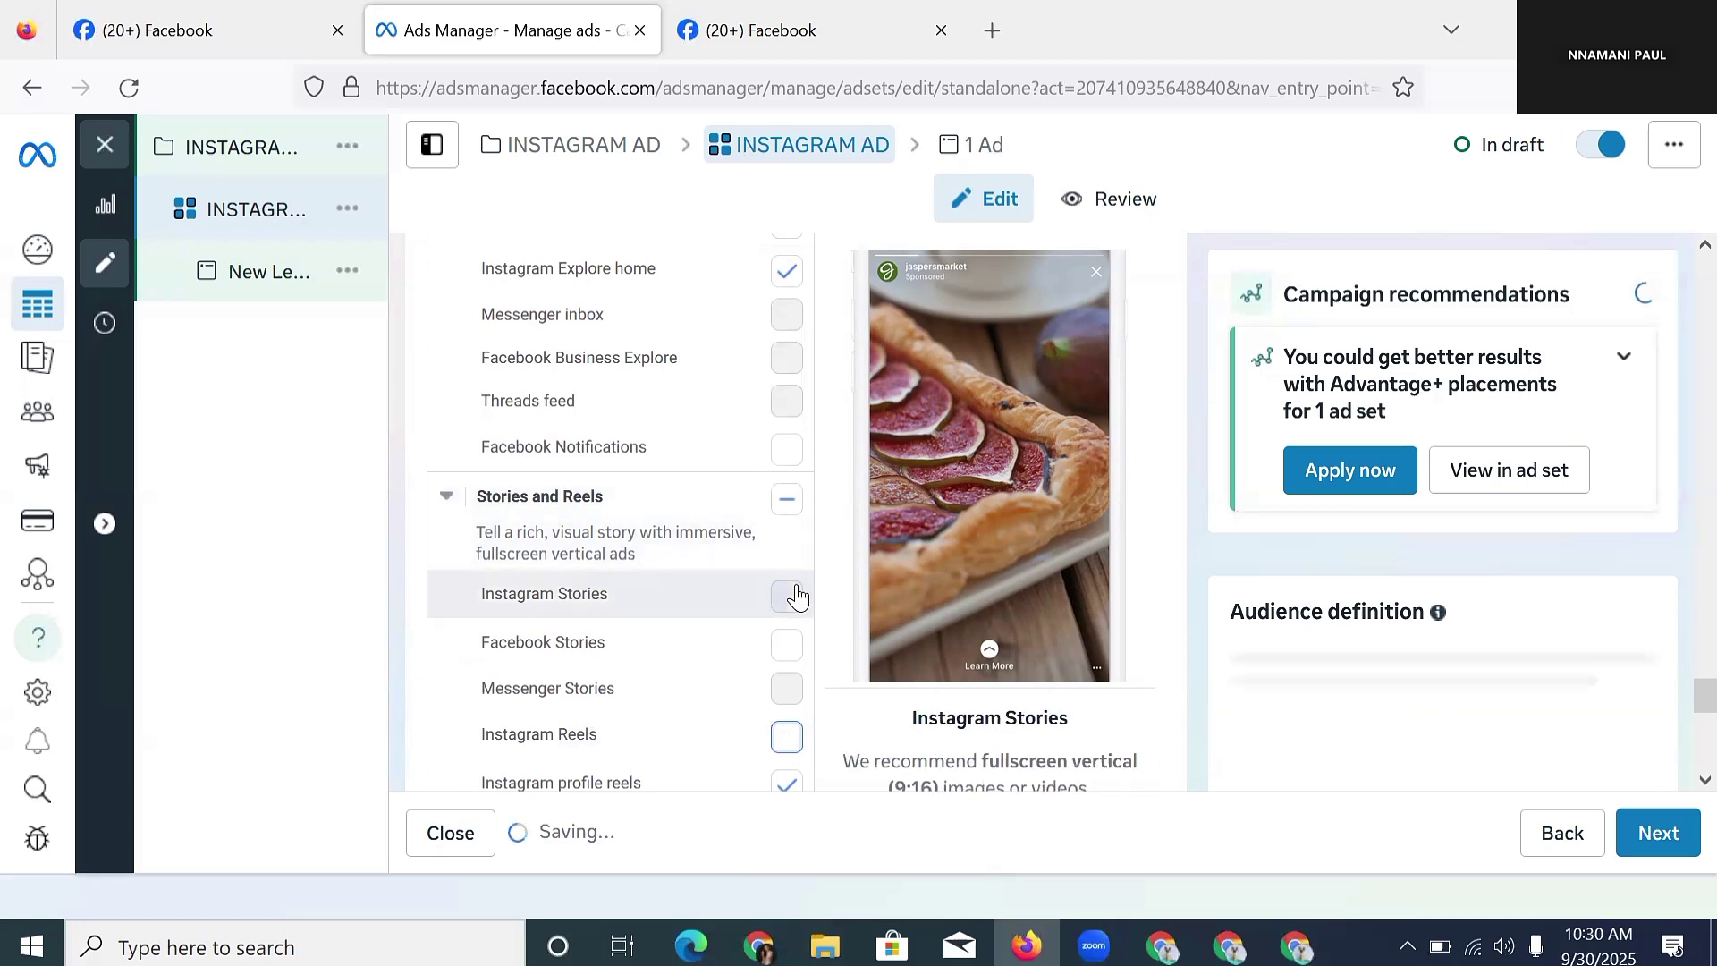
{"action": "left_click", "coordinate": [785, 739]}
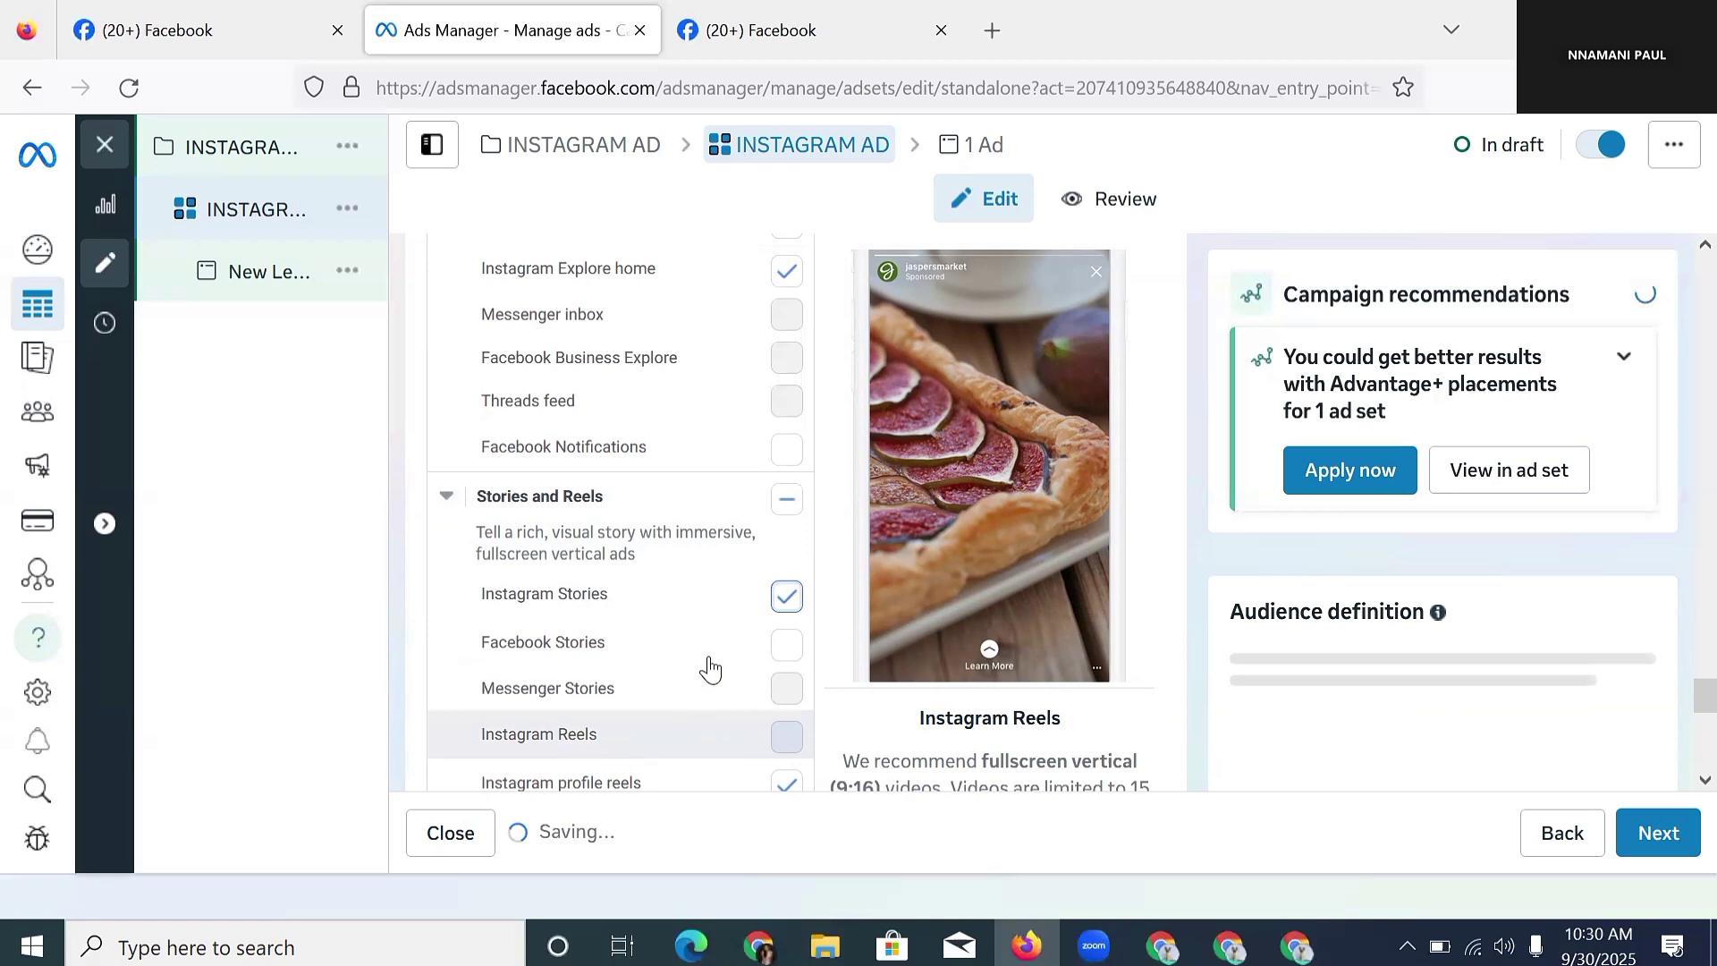
- Remove Instagram search results from the Search results placements
{"action": "scroll", "coordinate": [709, 667], "scroll_direction": "up", "scroll_amount": 4}
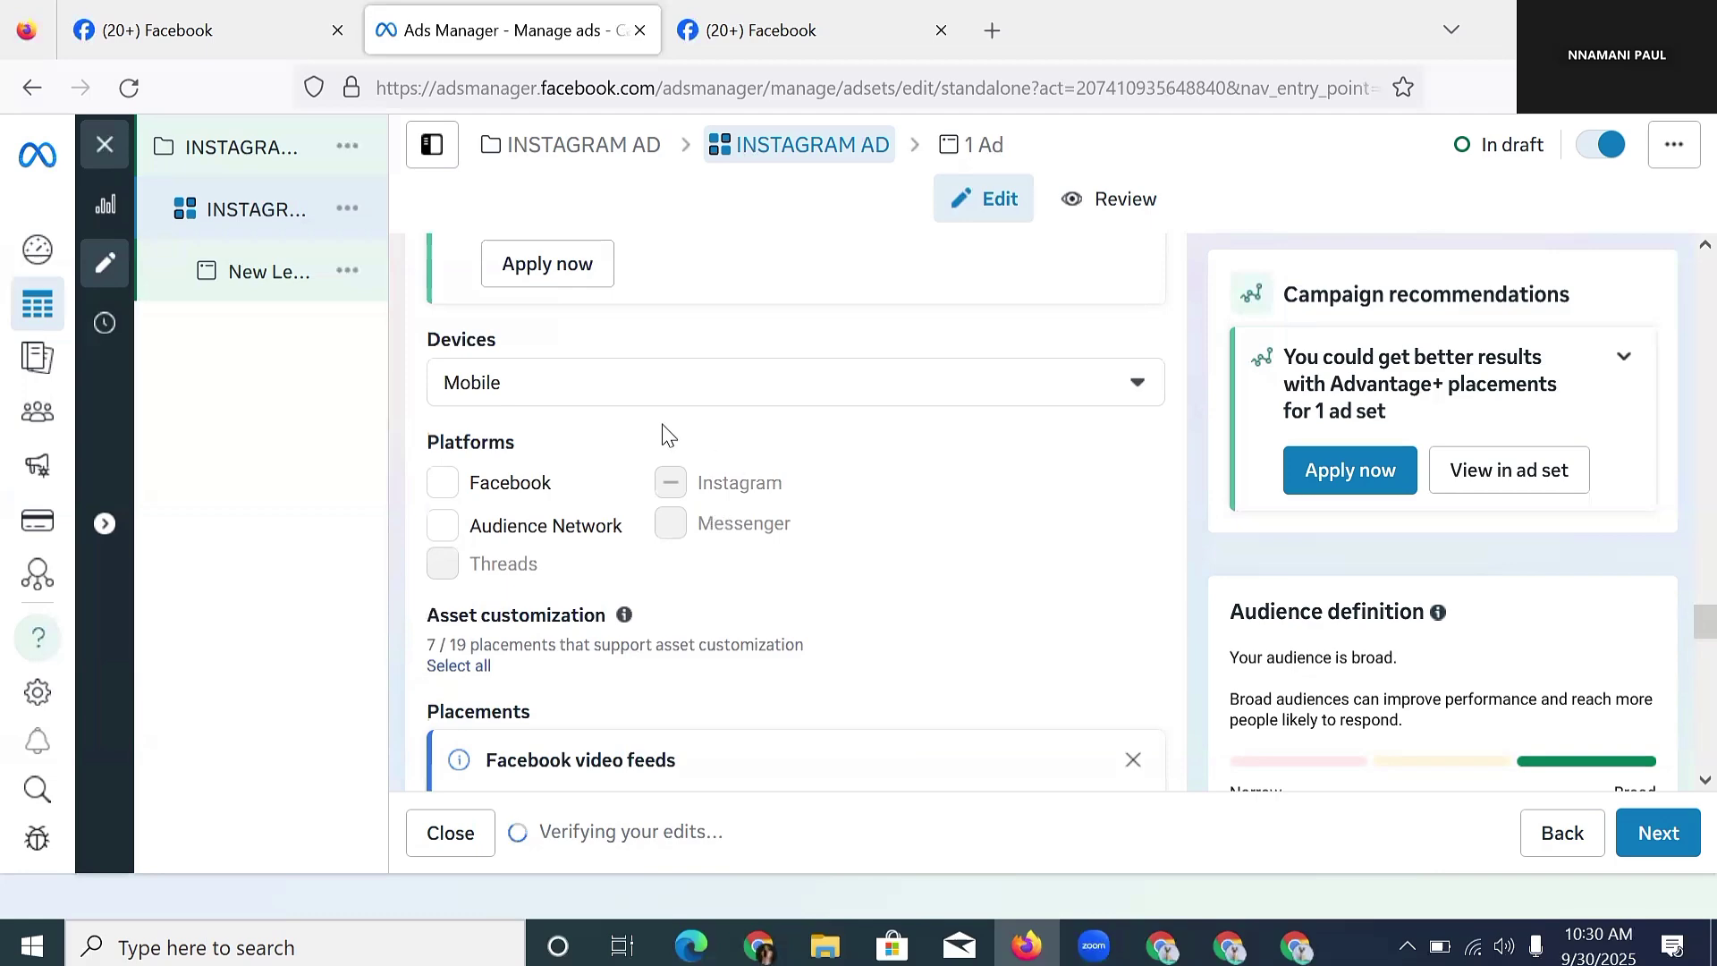
{"action": "scroll", "coordinate": [716, 527], "scroll_direction": "down", "scroll_amount": 5}
{"action": "scroll", "coordinate": [756, 505], "scroll_direction": "down", "scroll_amount": 12}
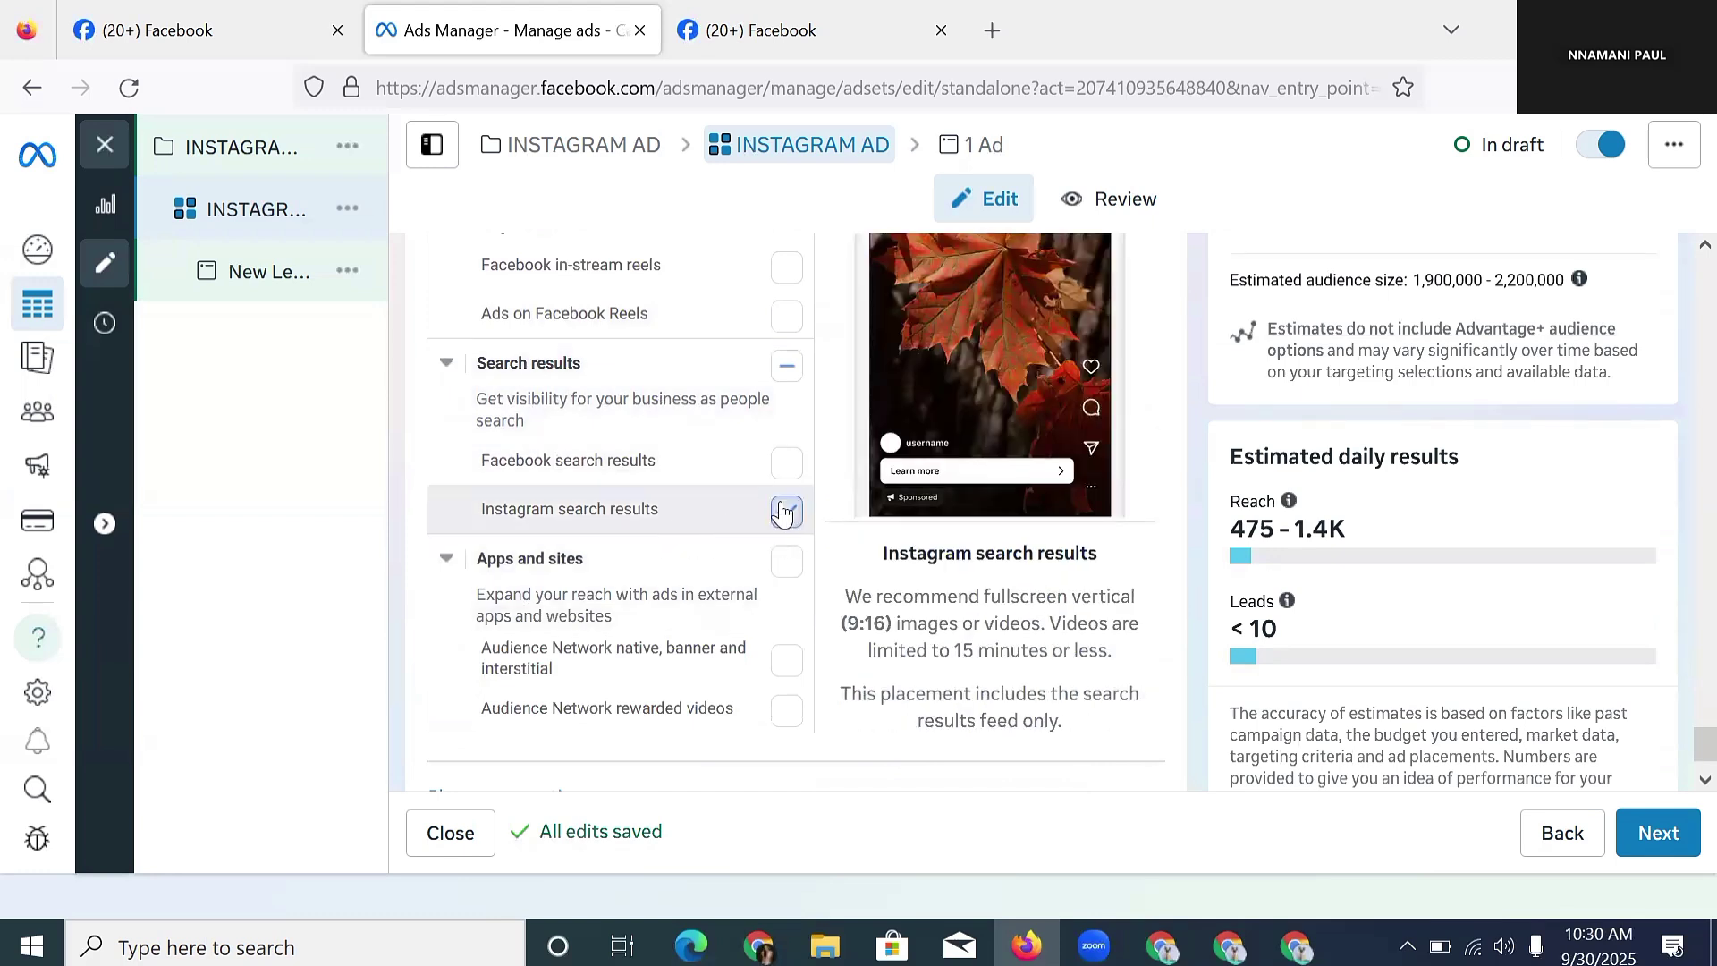
{"action": "left_click", "coordinate": [784, 507]}
{"action": "left_click", "coordinate": [786, 511]}
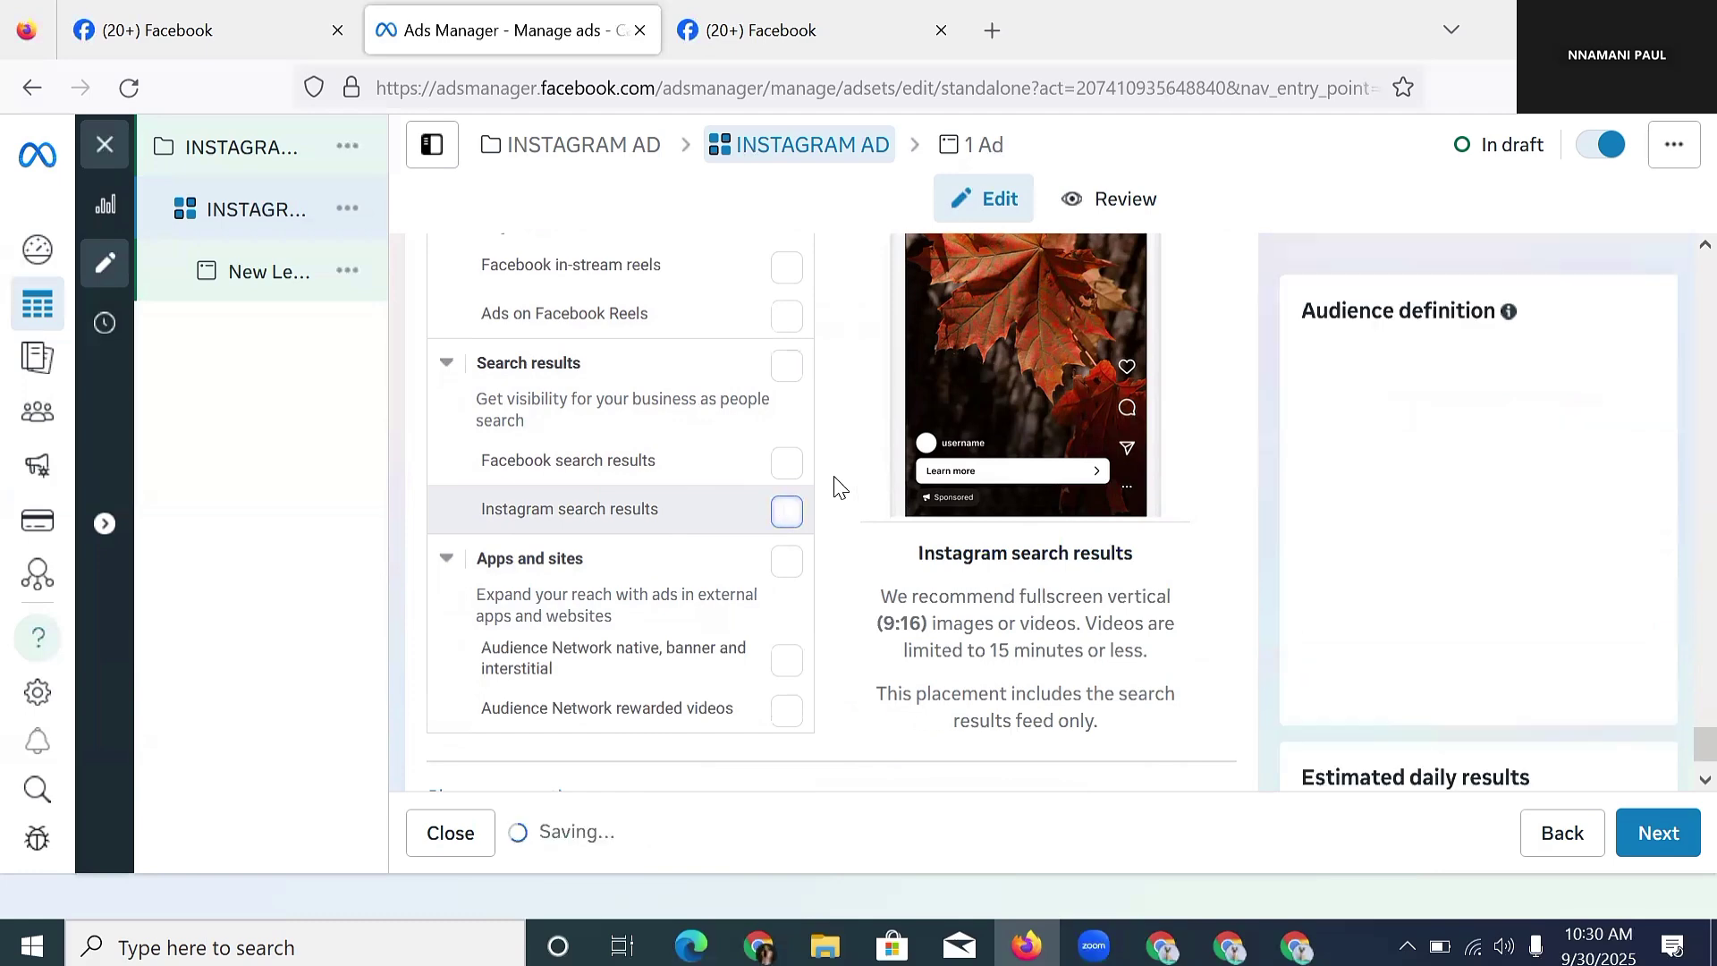
- Continue to the ad level and replace the ad's name with INSTAGRAM
{"action": "left_click", "coordinate": [1650, 828]}
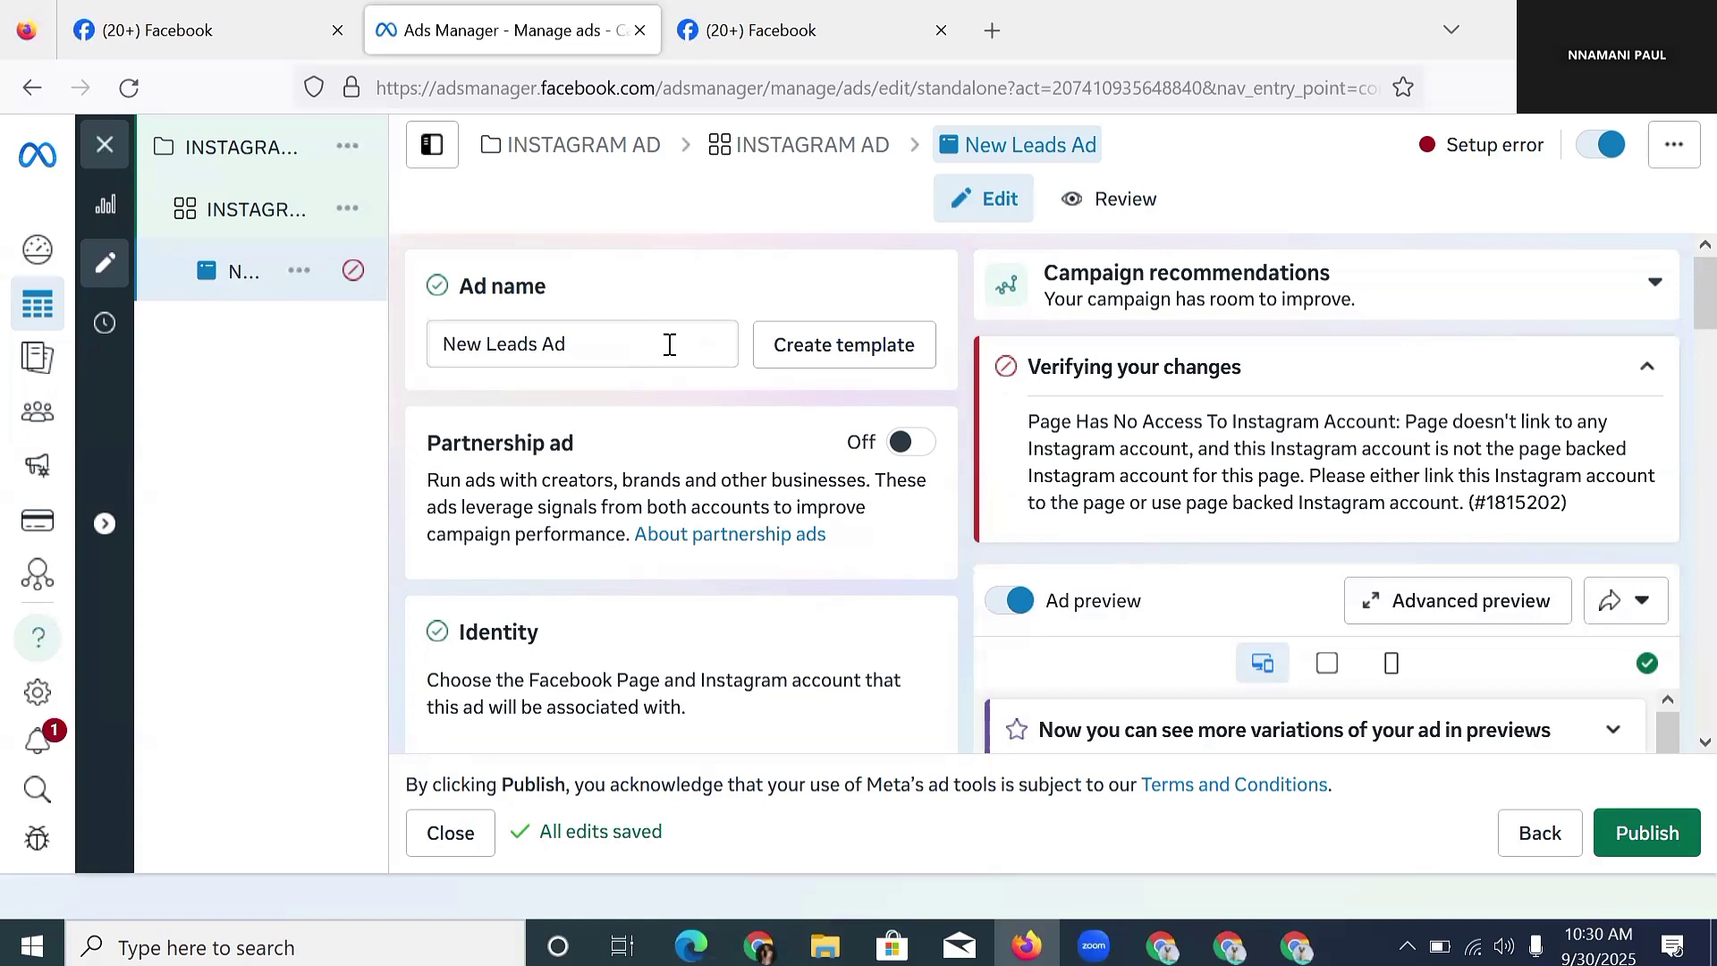
{"action": "double_click", "coordinate": [666, 344]}
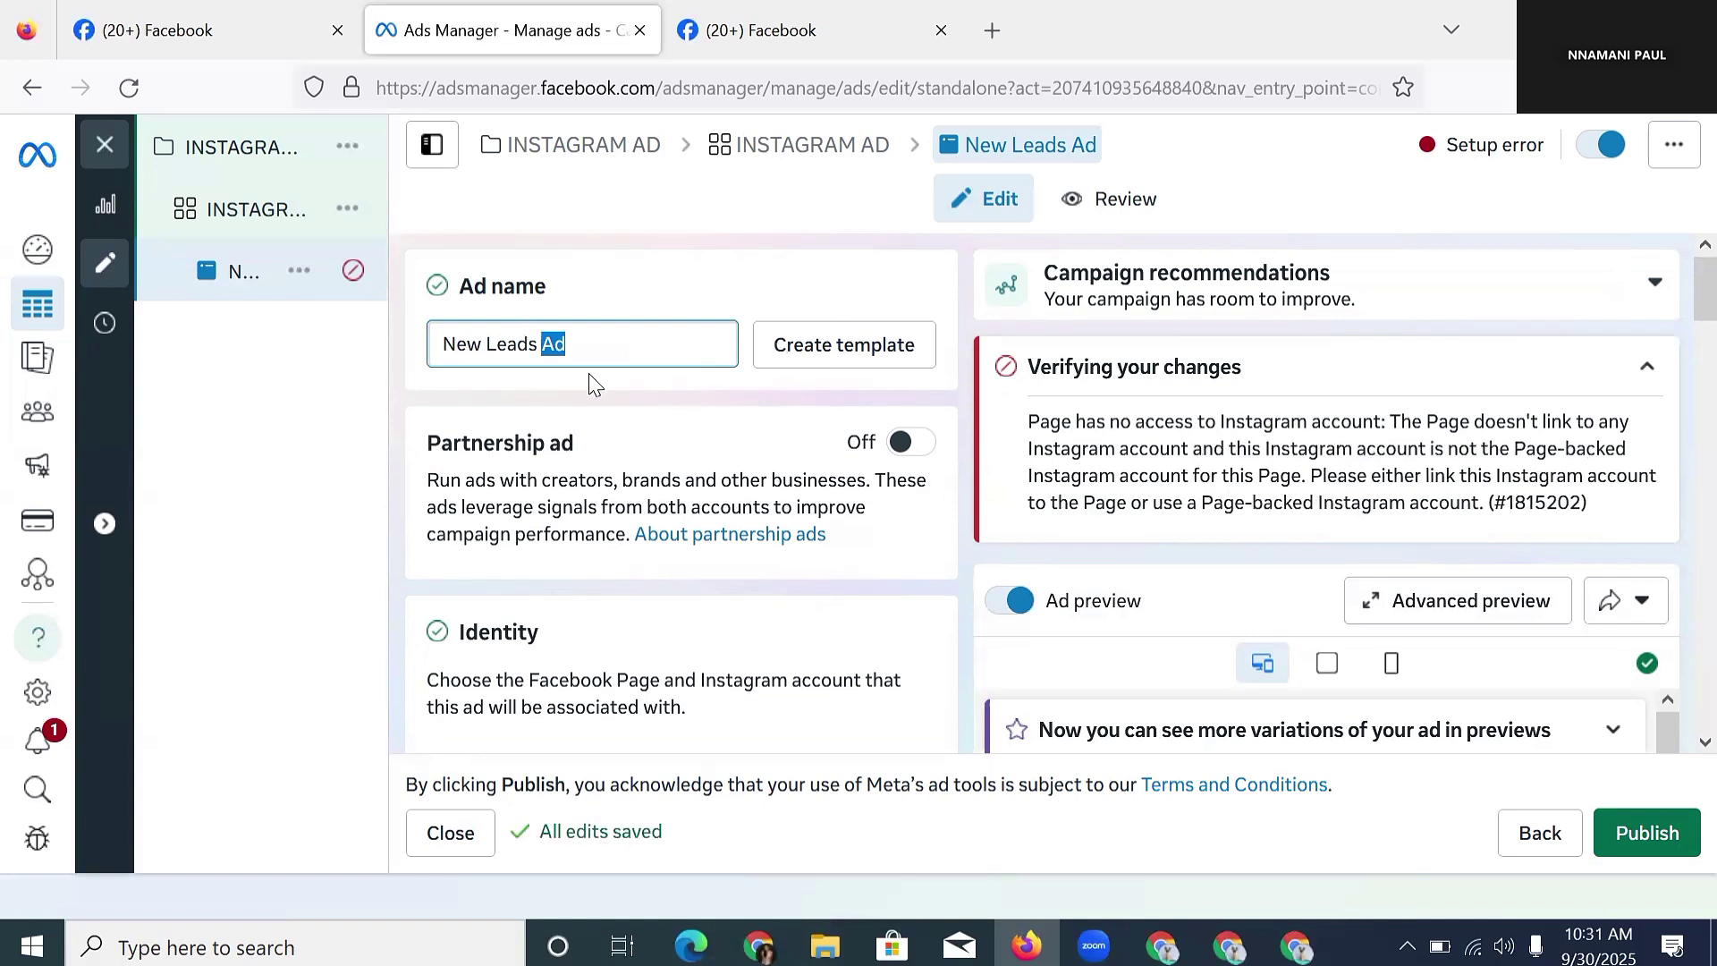
{"action": "triple_click", "coordinate": [628, 347]}
{"action": "double_click", "coordinate": [627, 345]}
{"action": "double_click", "coordinate": [629, 343]}
{"action": "triple_click", "coordinate": [629, 342]}
{"action": "type", "text": "I"}
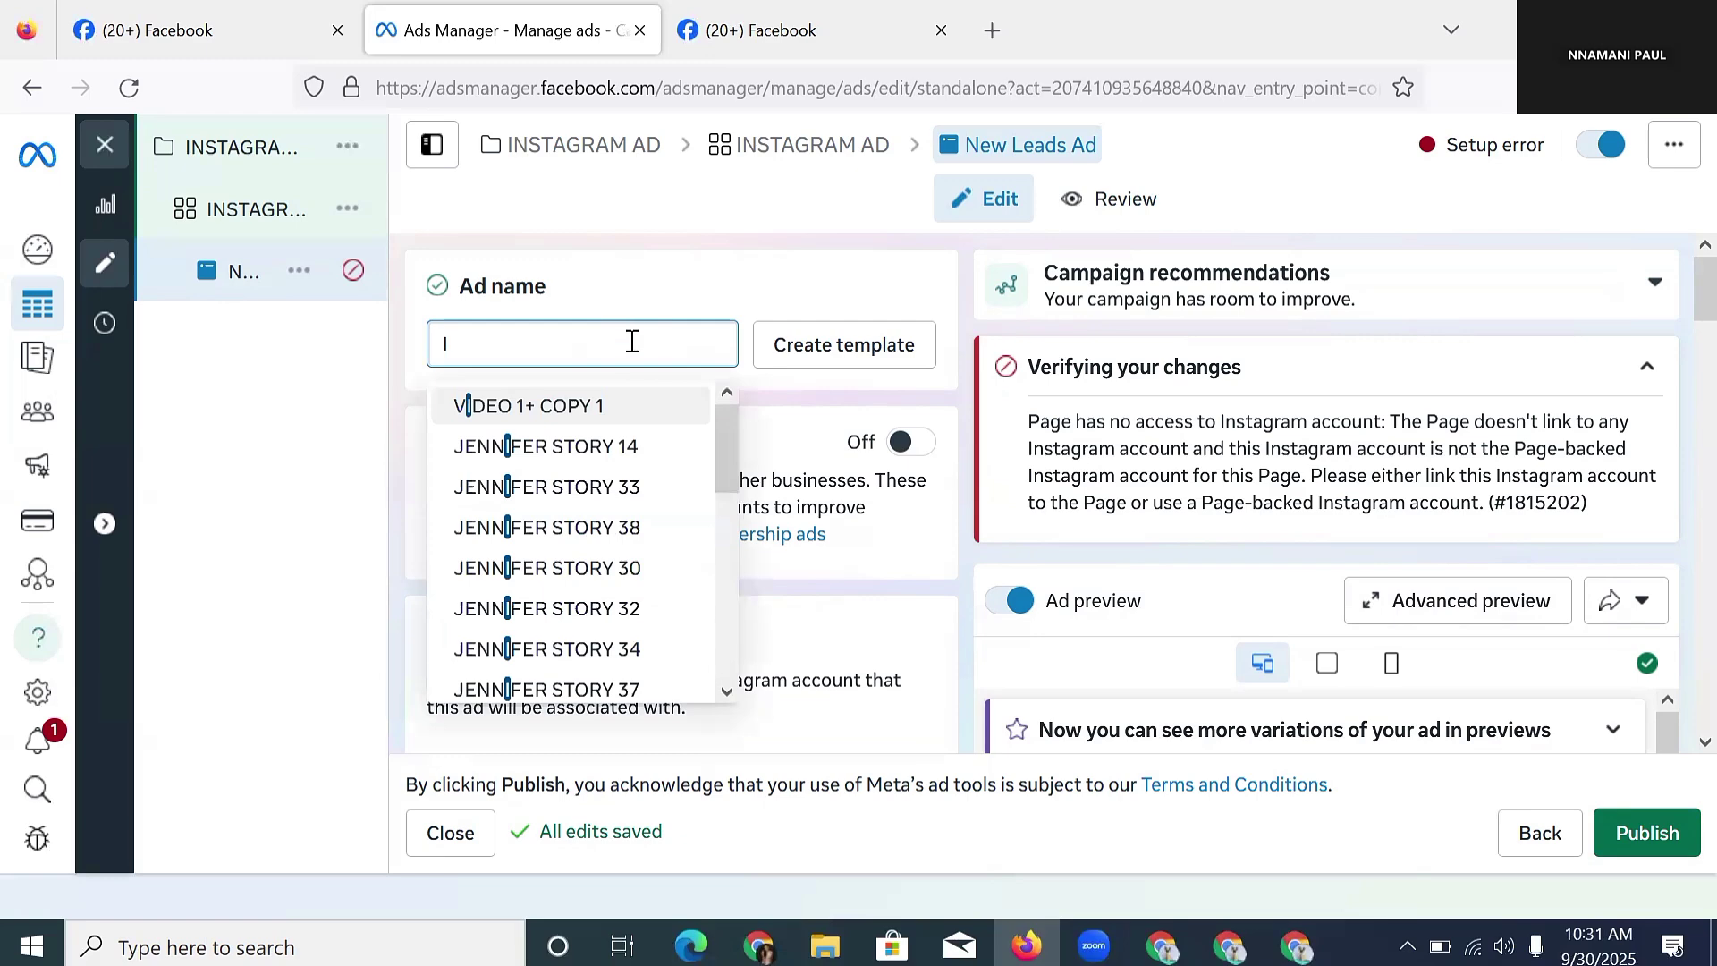
{"action": "type", "text": "NSTAGRAM"}
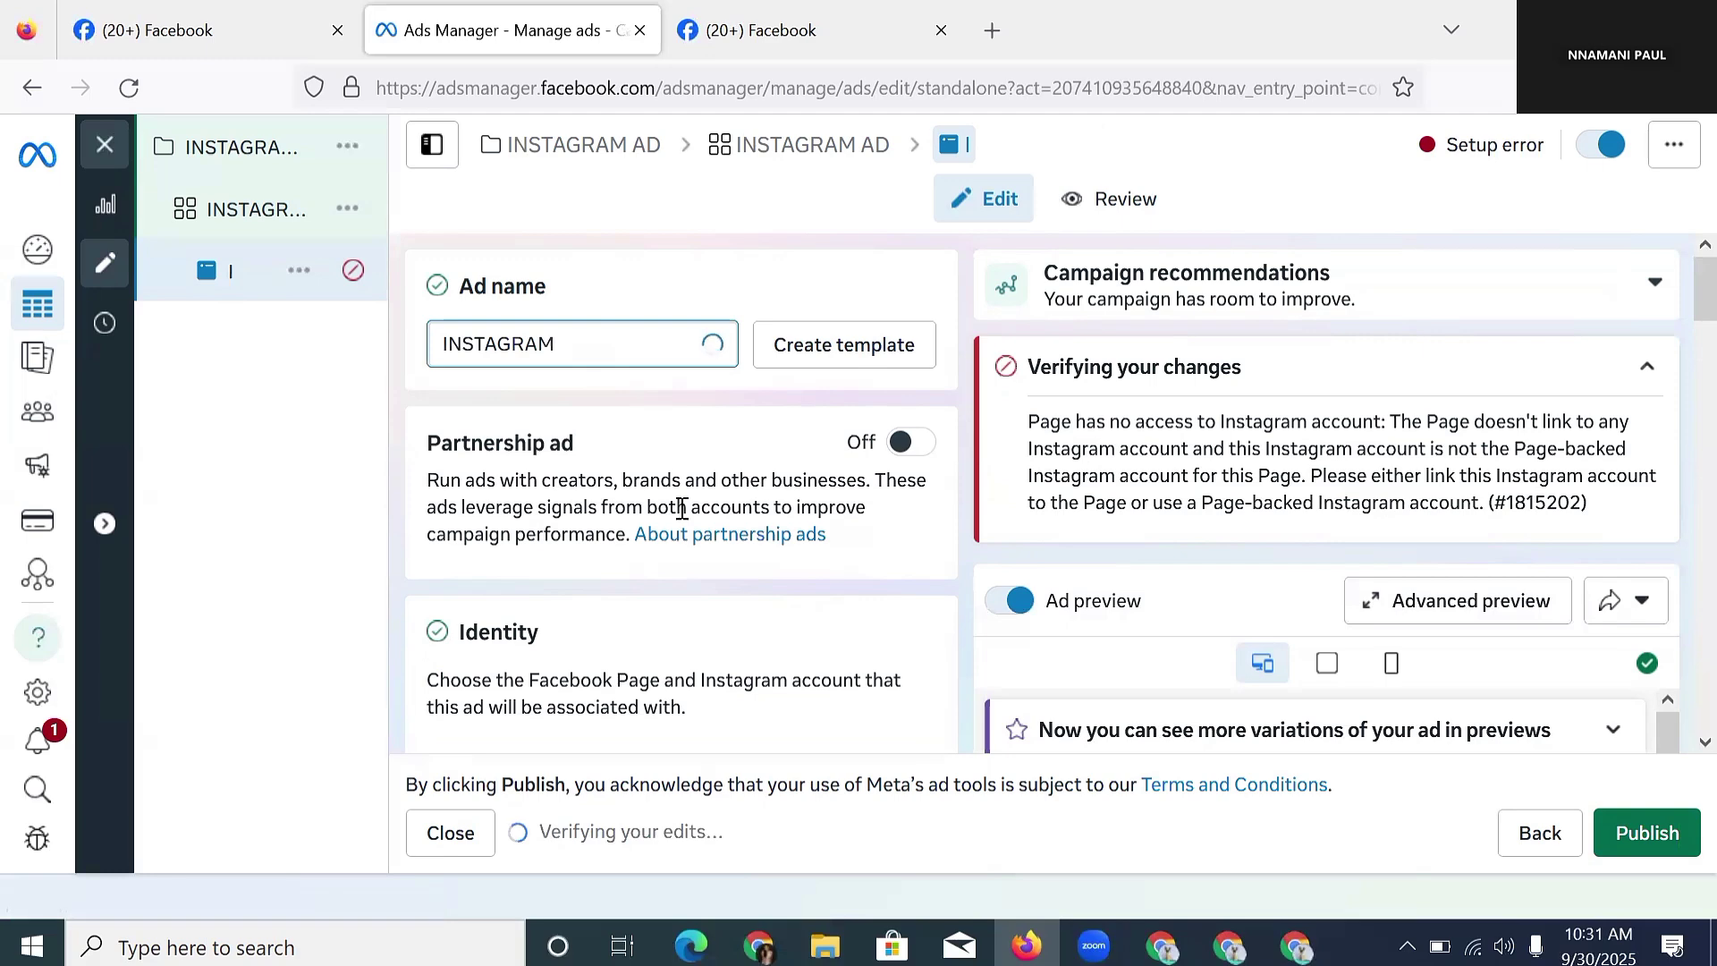
{"action": "scroll", "coordinate": [688, 518], "scroll_direction": "down", "scroll_amount": 4}
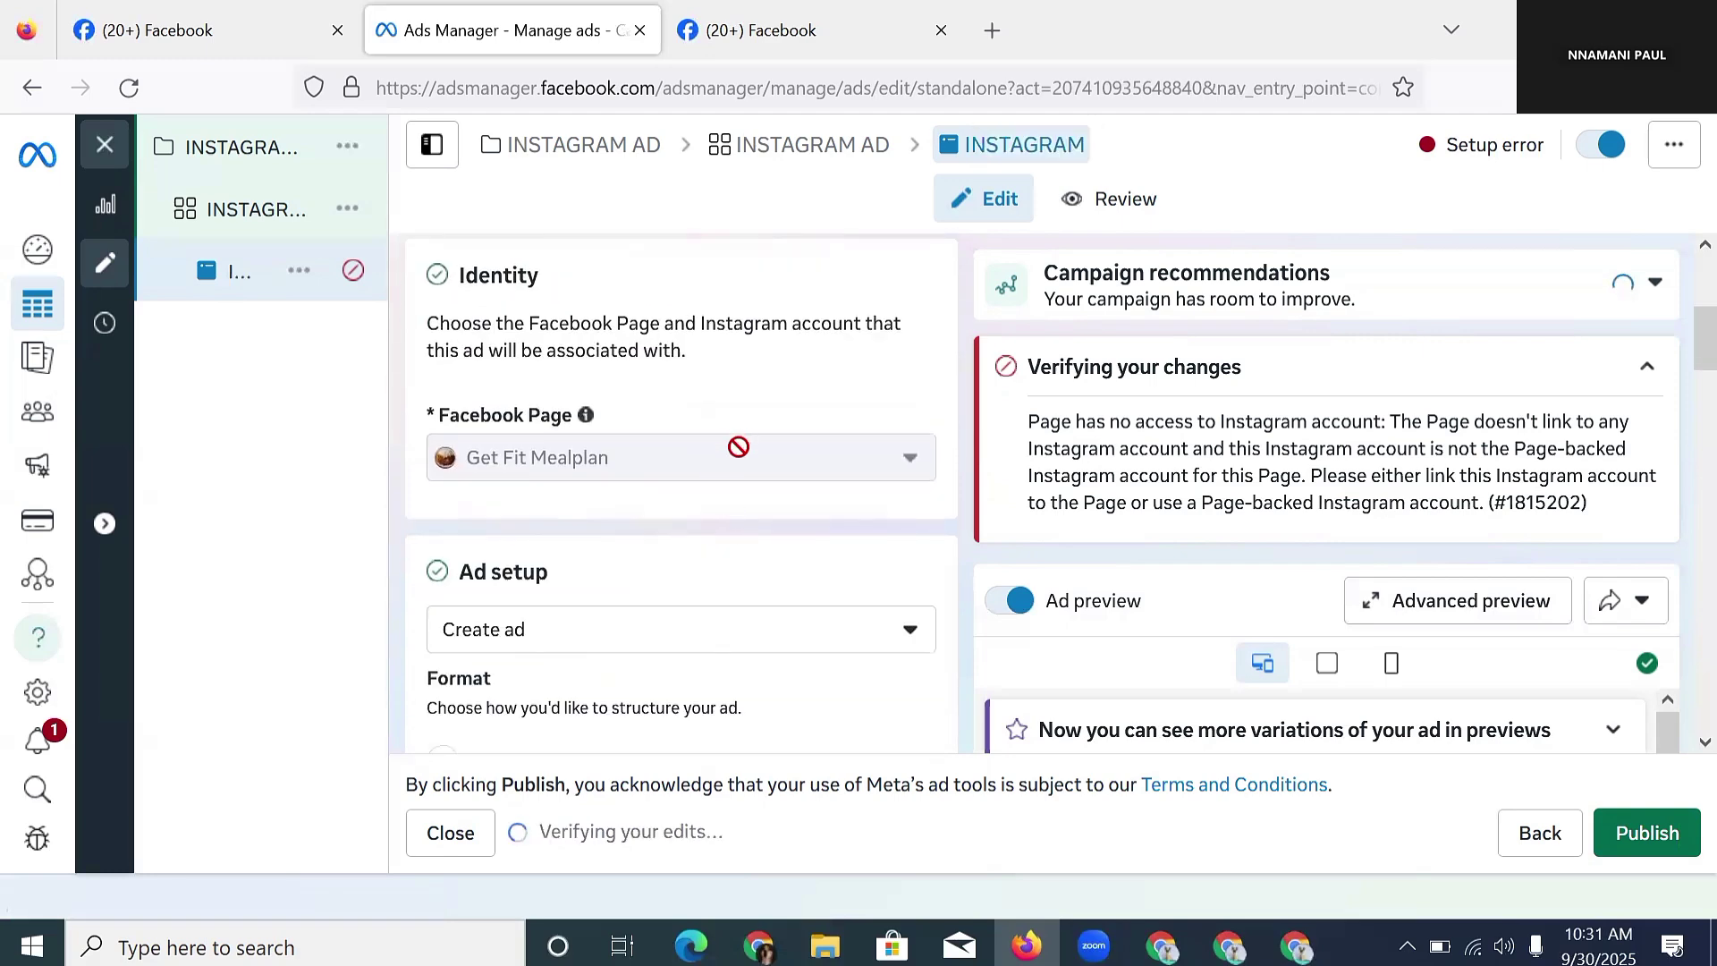
- Examine the ad's Facebook Page identity, ad format, instant form selection and lead follow-up settings
{"action": "mouse_move", "coordinate": [751, 472]}
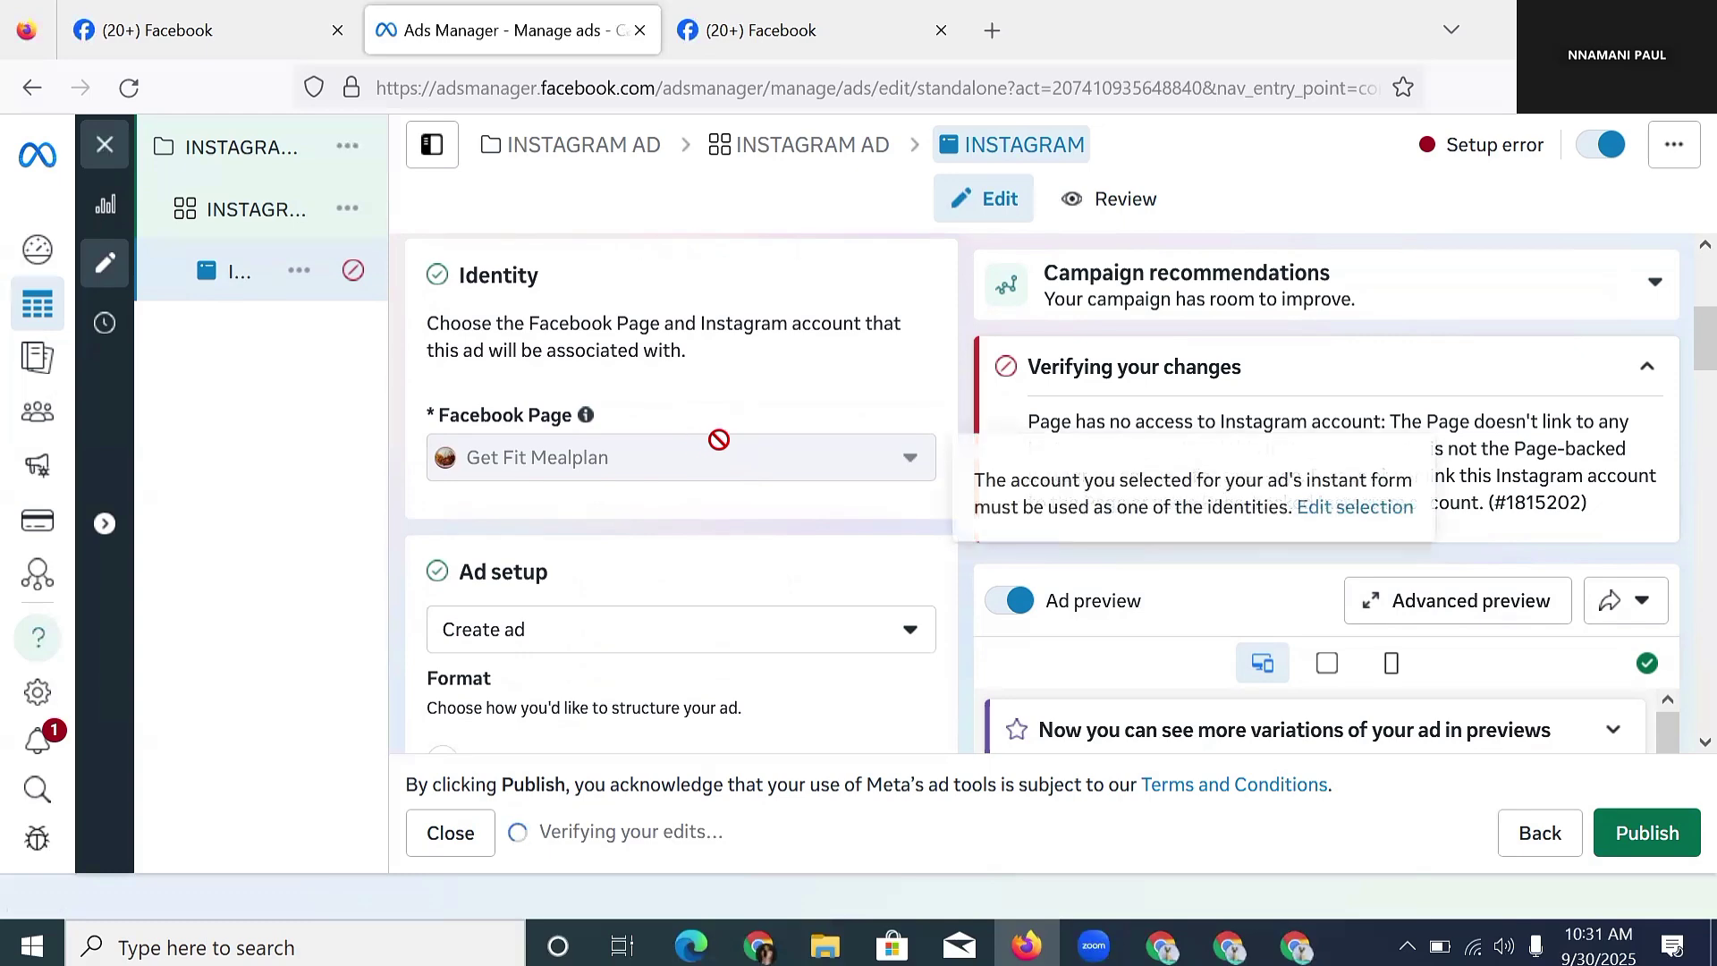
{"action": "scroll", "coordinate": [771, 466], "scroll_direction": "up", "scroll_amount": 3}
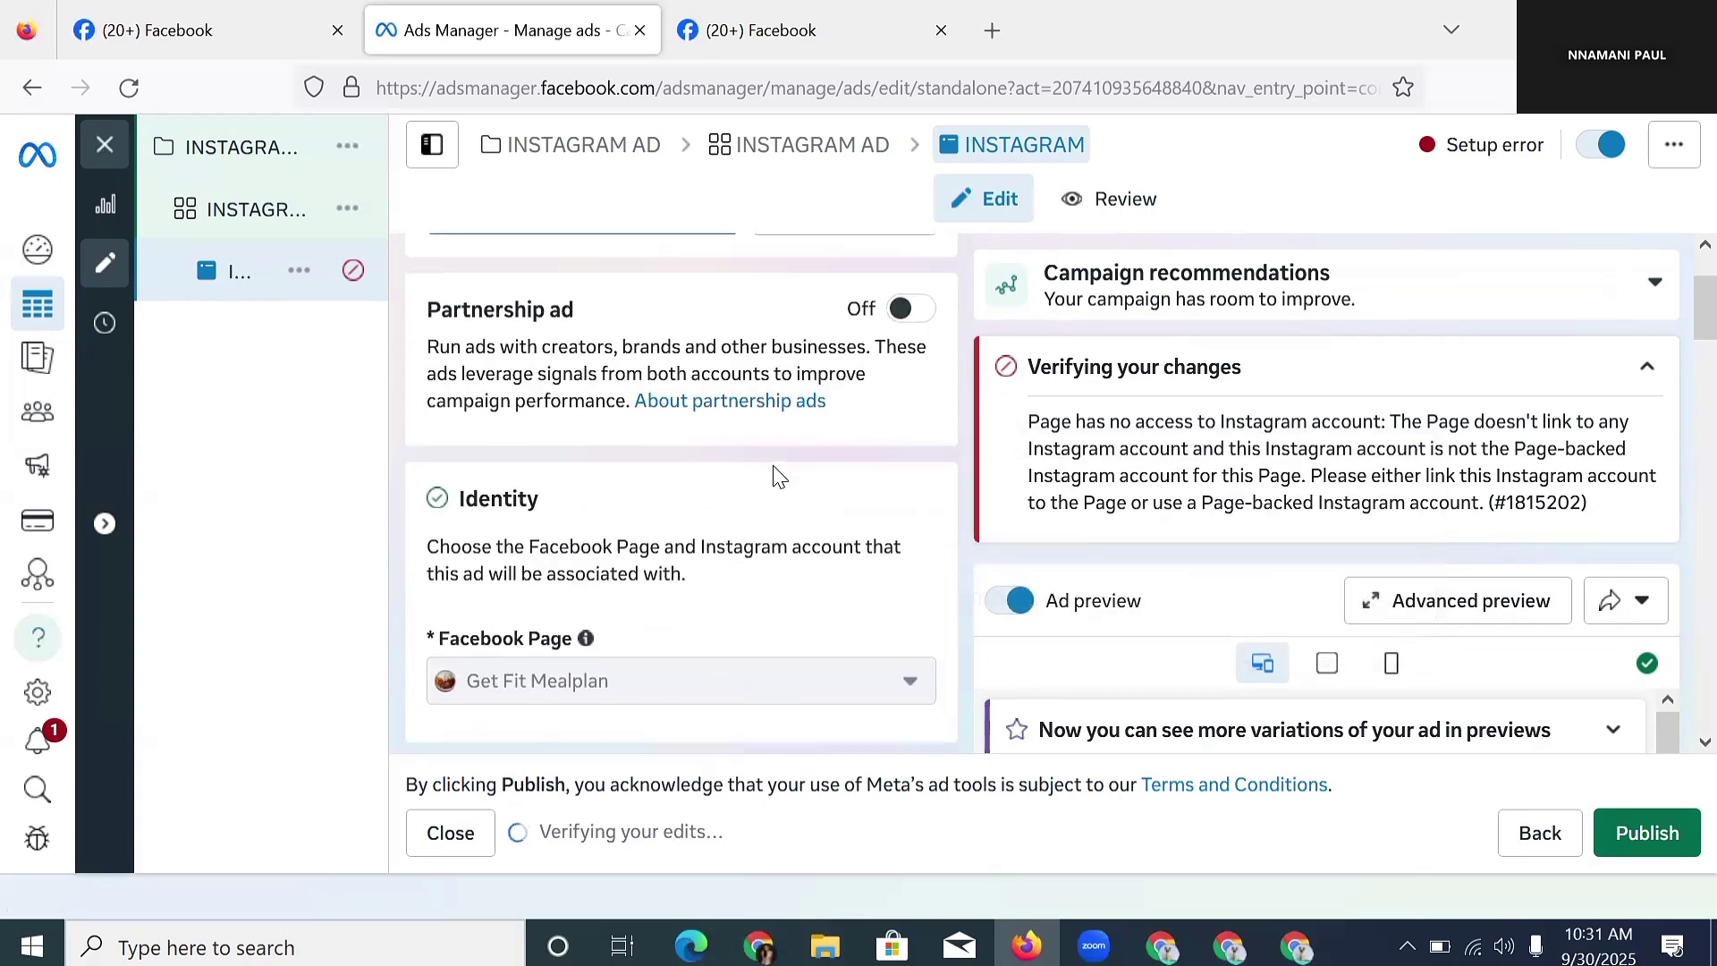
{"action": "scroll", "coordinate": [778, 476], "scroll_direction": "up", "scroll_amount": 2}
{"action": "scroll", "coordinate": [774, 487], "scroll_direction": "down", "scroll_amount": 6}
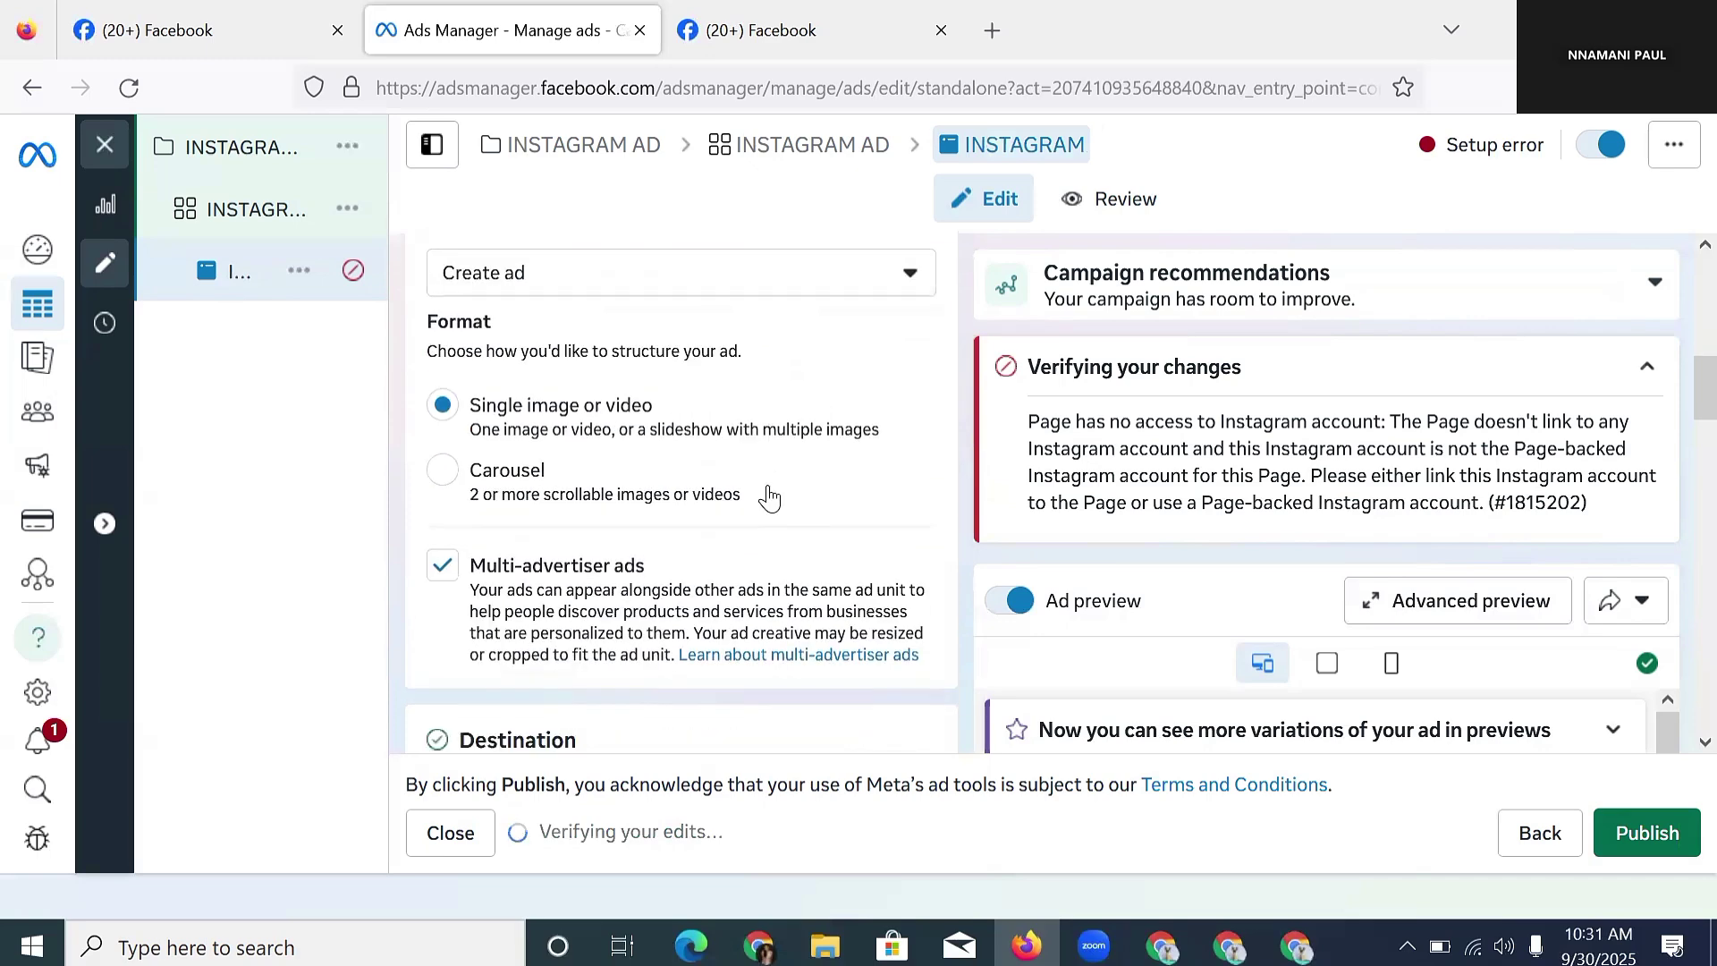
{"action": "scroll", "coordinate": [770, 498], "scroll_direction": "down", "scroll_amount": 6}
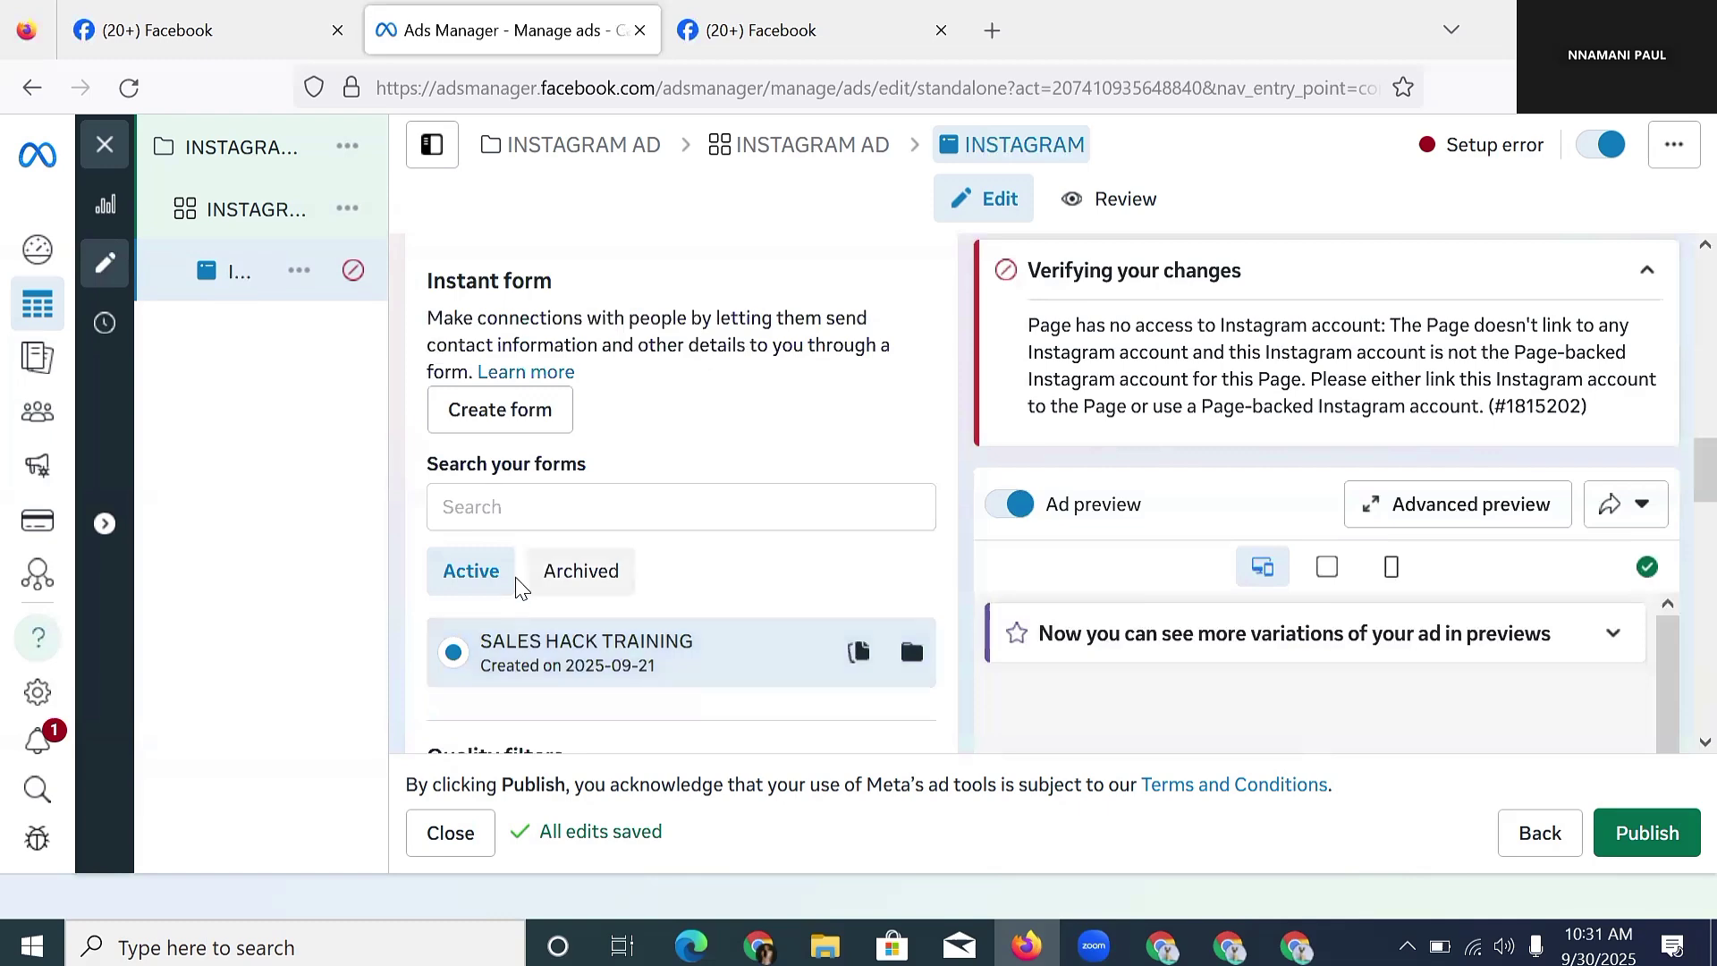
{"action": "scroll", "coordinate": [551, 629], "scroll_direction": "up", "scroll_amount": 2}
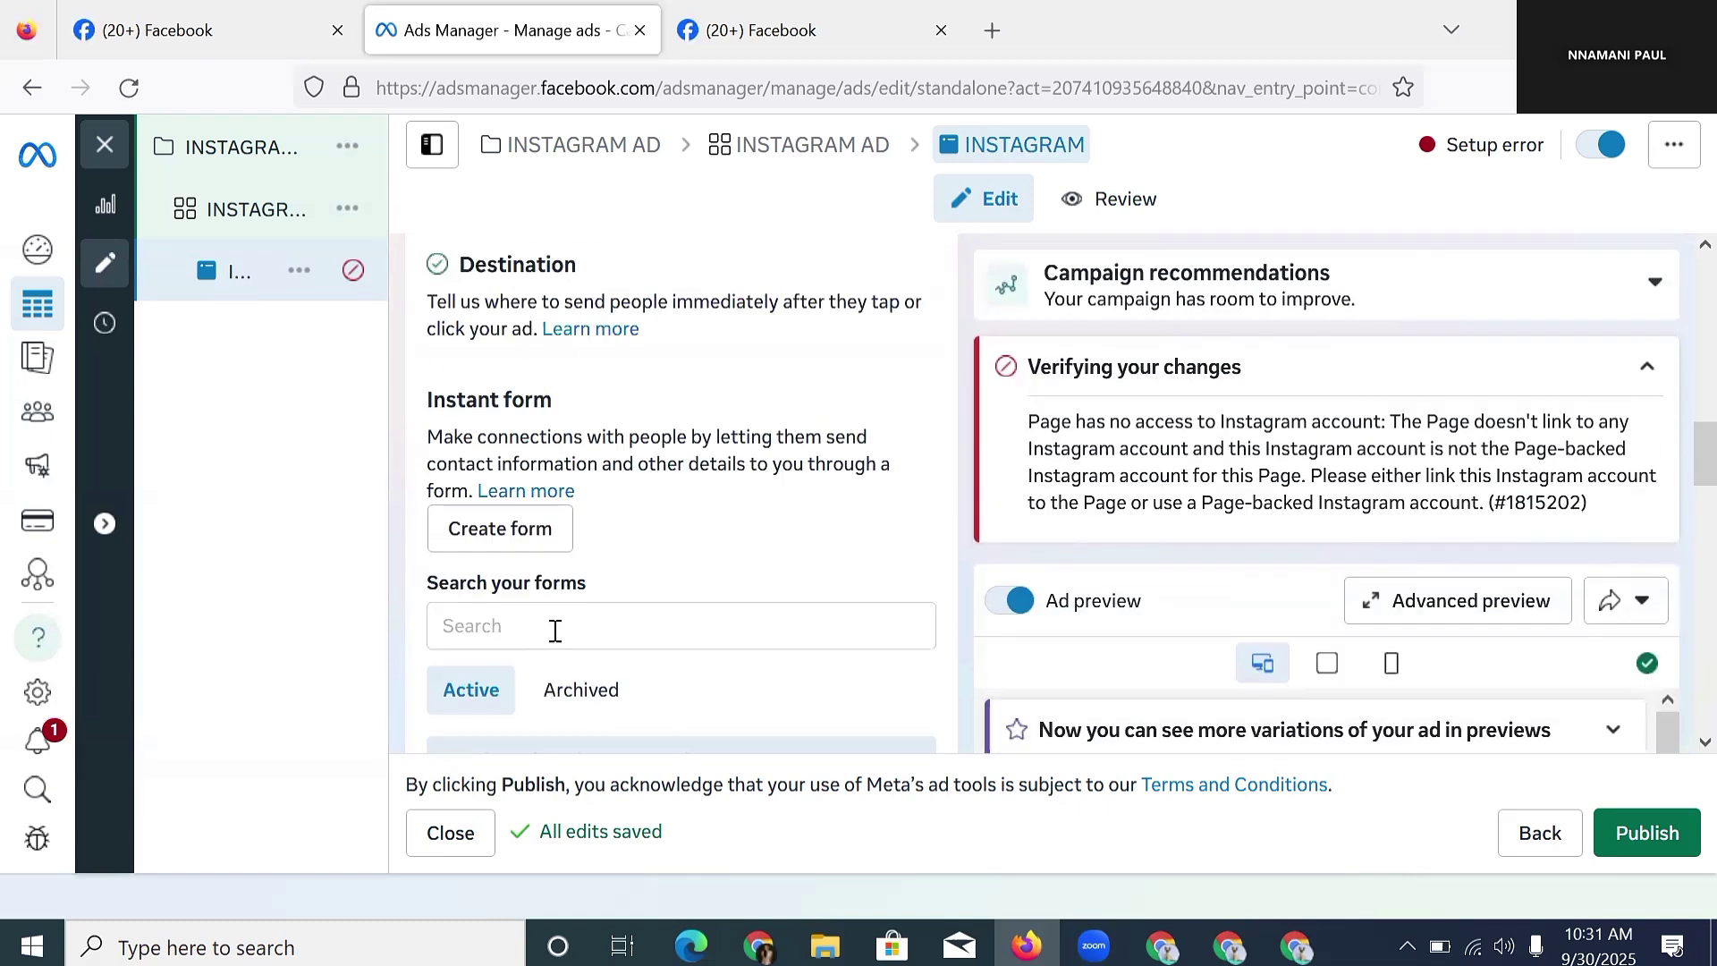
{"action": "scroll", "coordinate": [560, 559], "scroll_direction": "down", "scroll_amount": 4}
{"action": "scroll", "coordinate": [563, 528], "scroll_direction": "up", "scroll_amount": 2}
{"action": "scroll", "coordinate": [562, 512], "scroll_direction": "up", "scroll_amount": 1}
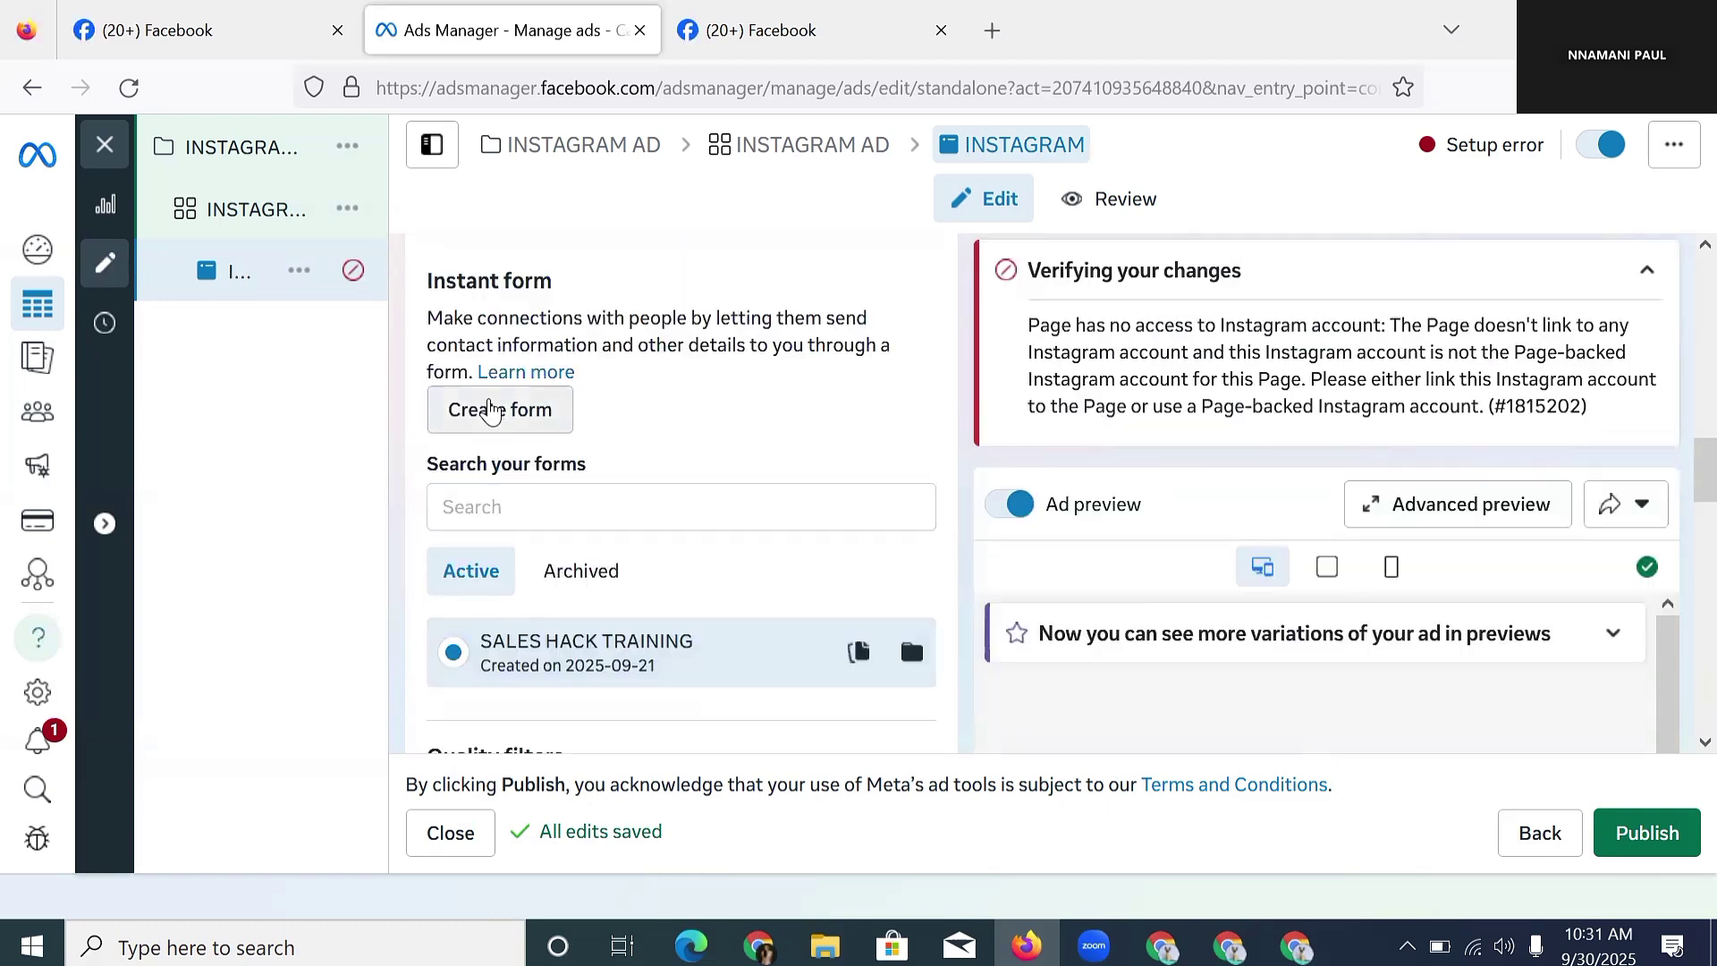
{"action": "scroll", "coordinate": [590, 501], "scroll_direction": "down", "scroll_amount": 4}
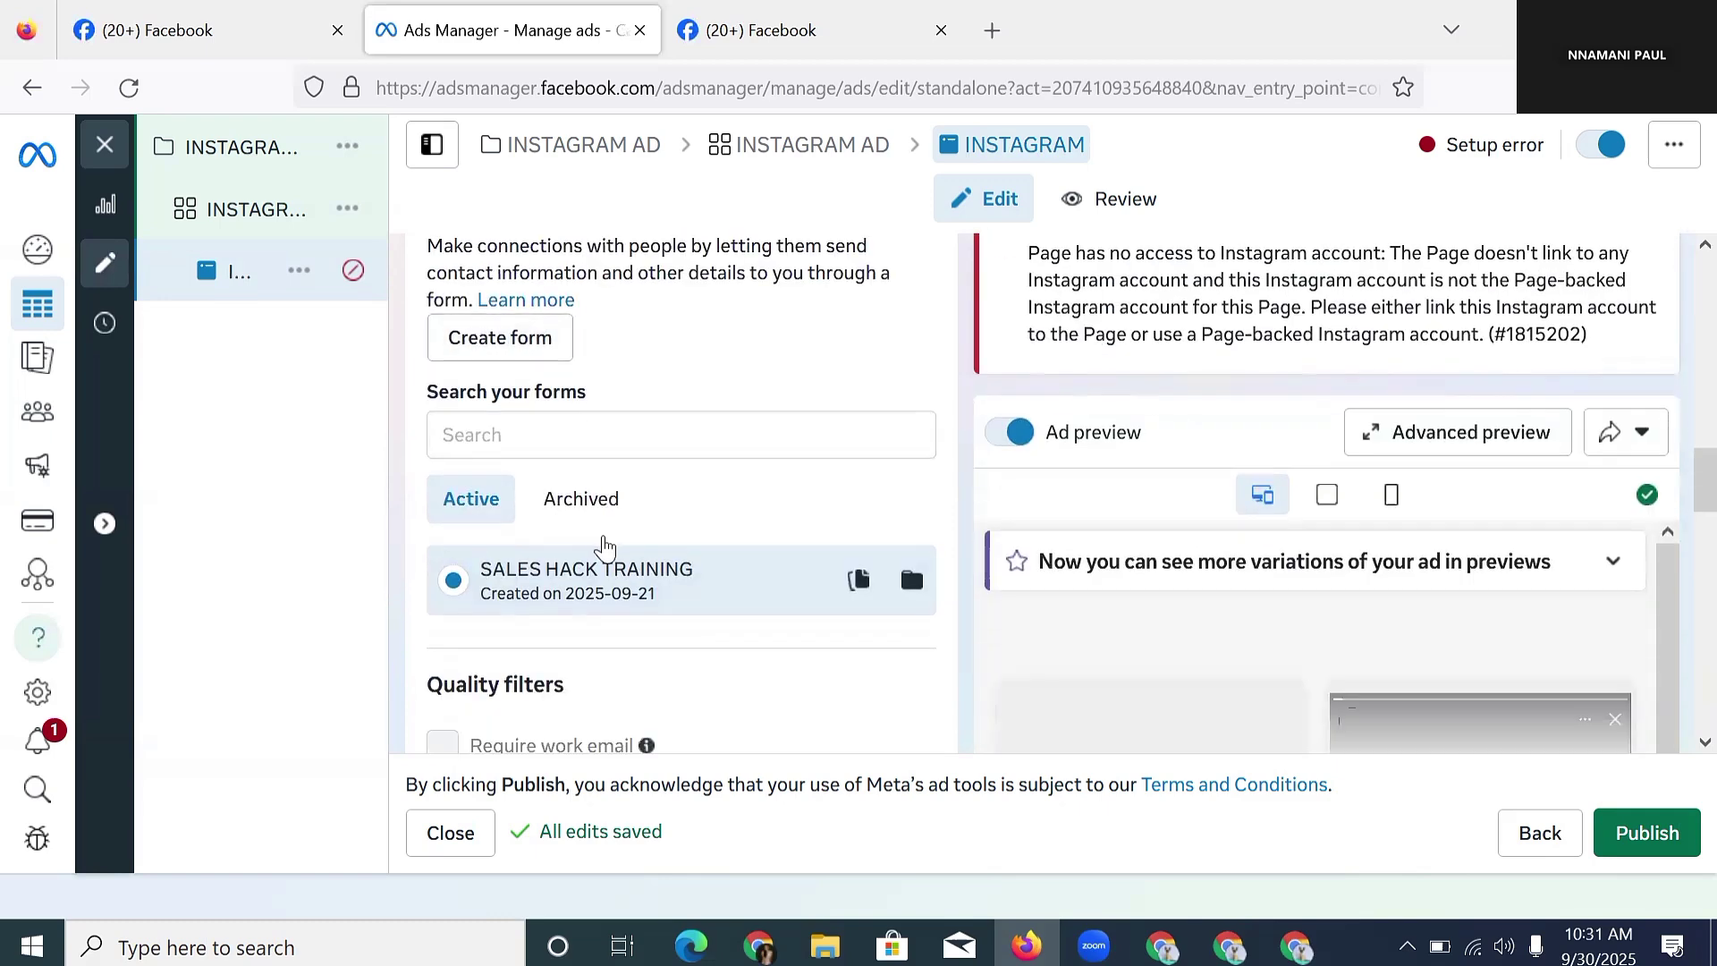
{"action": "scroll", "coordinate": [613, 559], "scroll_direction": "down", "scroll_amount": 3}
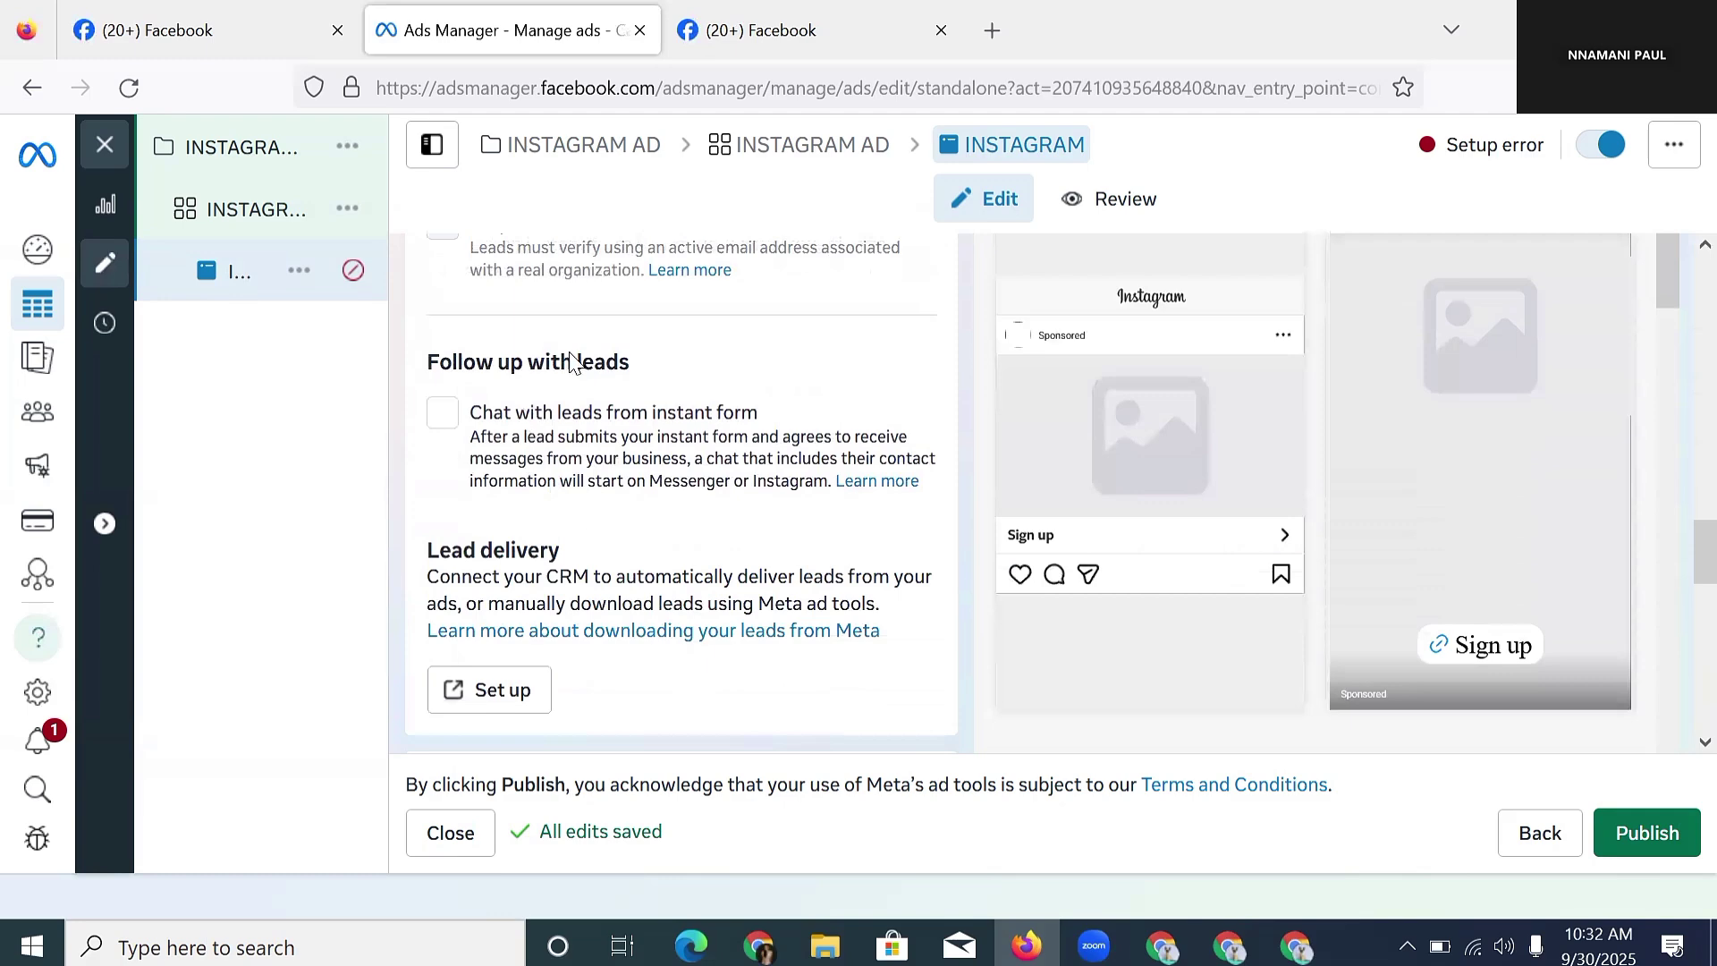
- Start an image ad creative using the banana smoothie picture from the Get Fit Mealplan images and continue to the crop stage
{"action": "scroll", "coordinate": [572, 375], "scroll_direction": "down", "scroll_amount": 4}
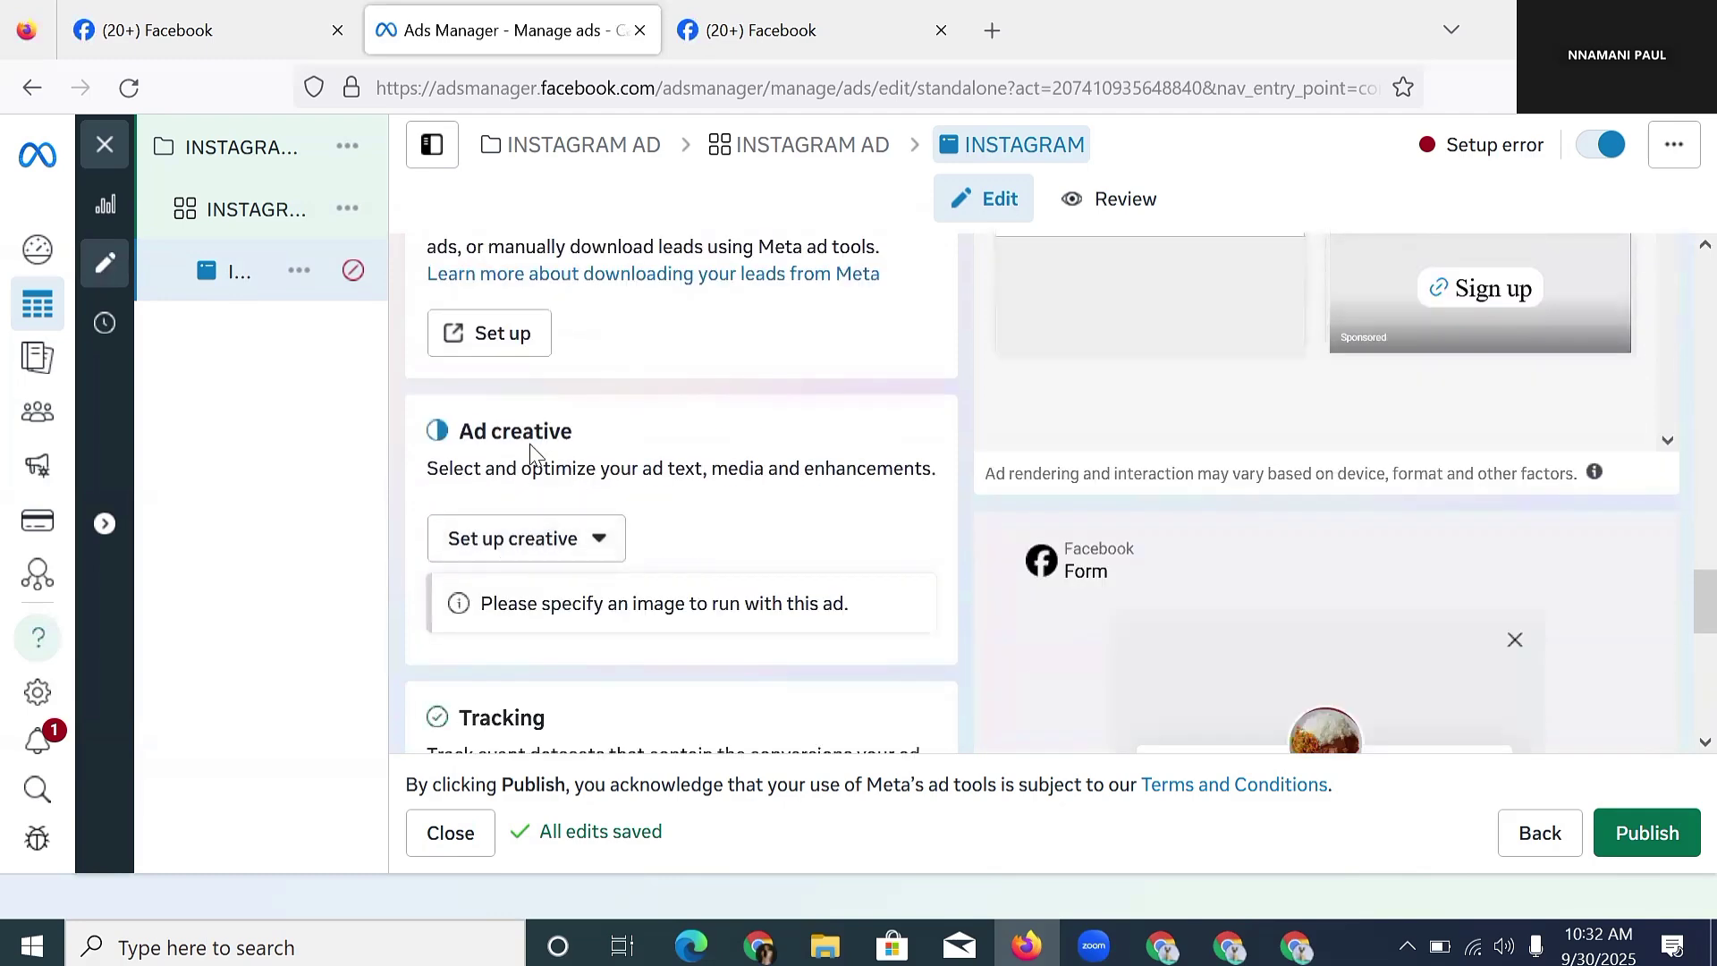
{"action": "left_click", "coordinate": [572, 537]}
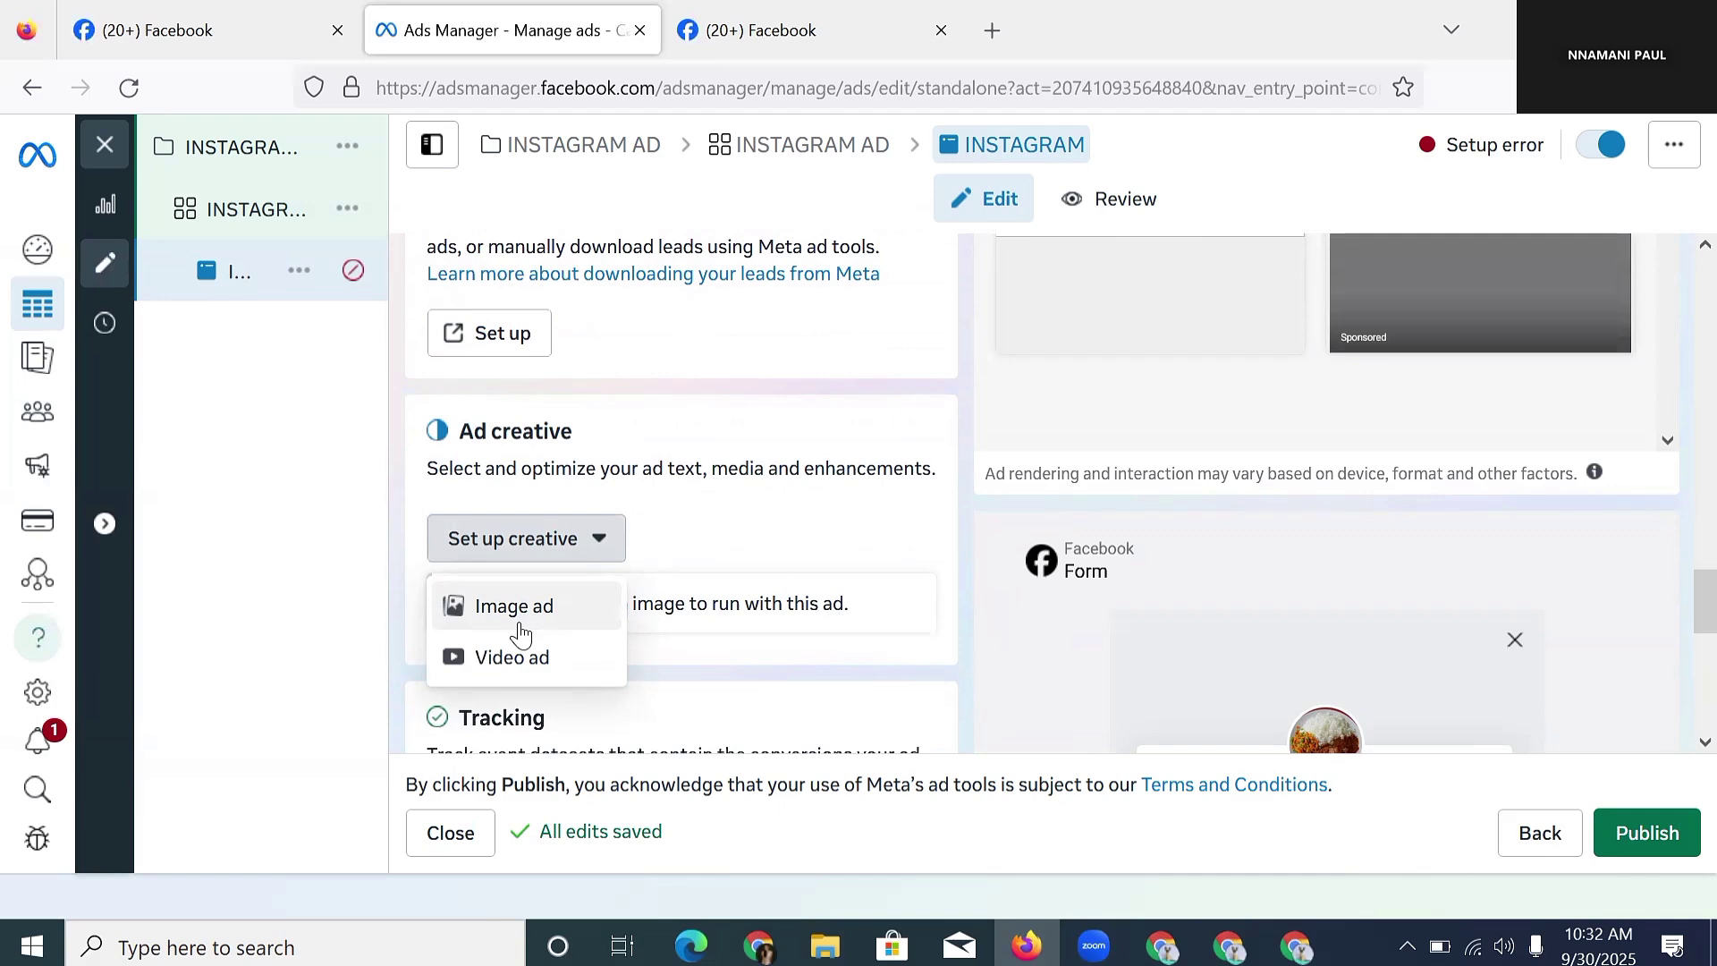
{"action": "left_click", "coordinate": [526, 615]}
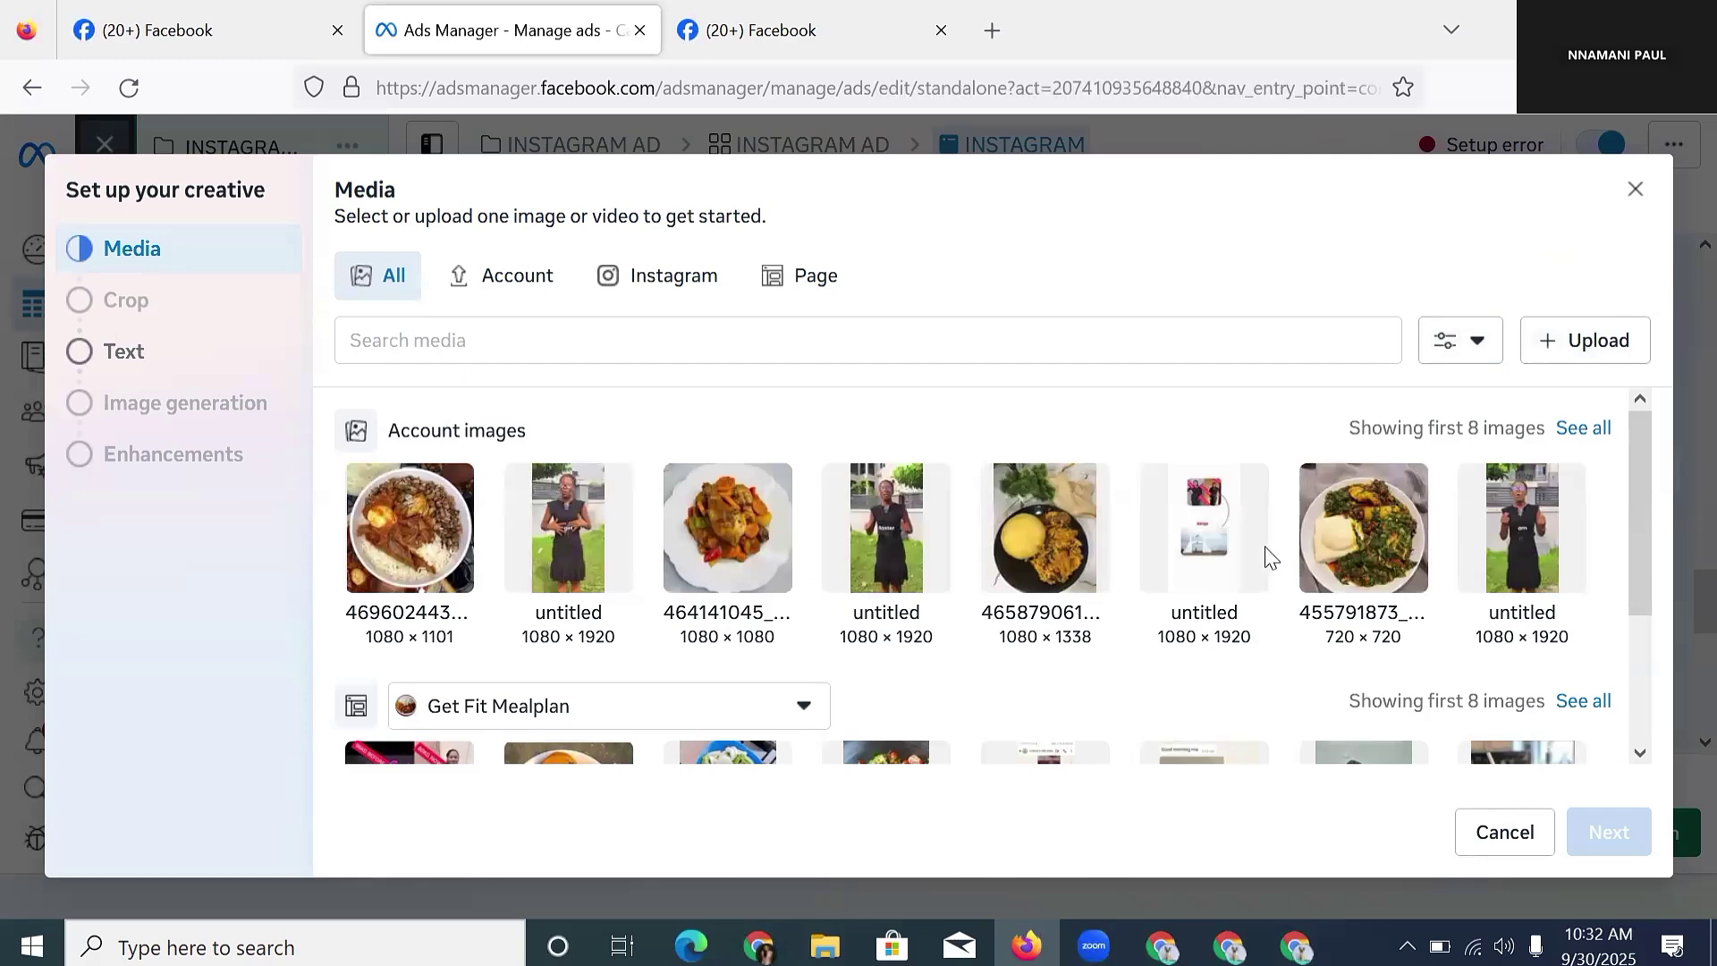
{"action": "scroll", "coordinate": [1231, 563], "scroll_direction": "down", "scroll_amount": 3}
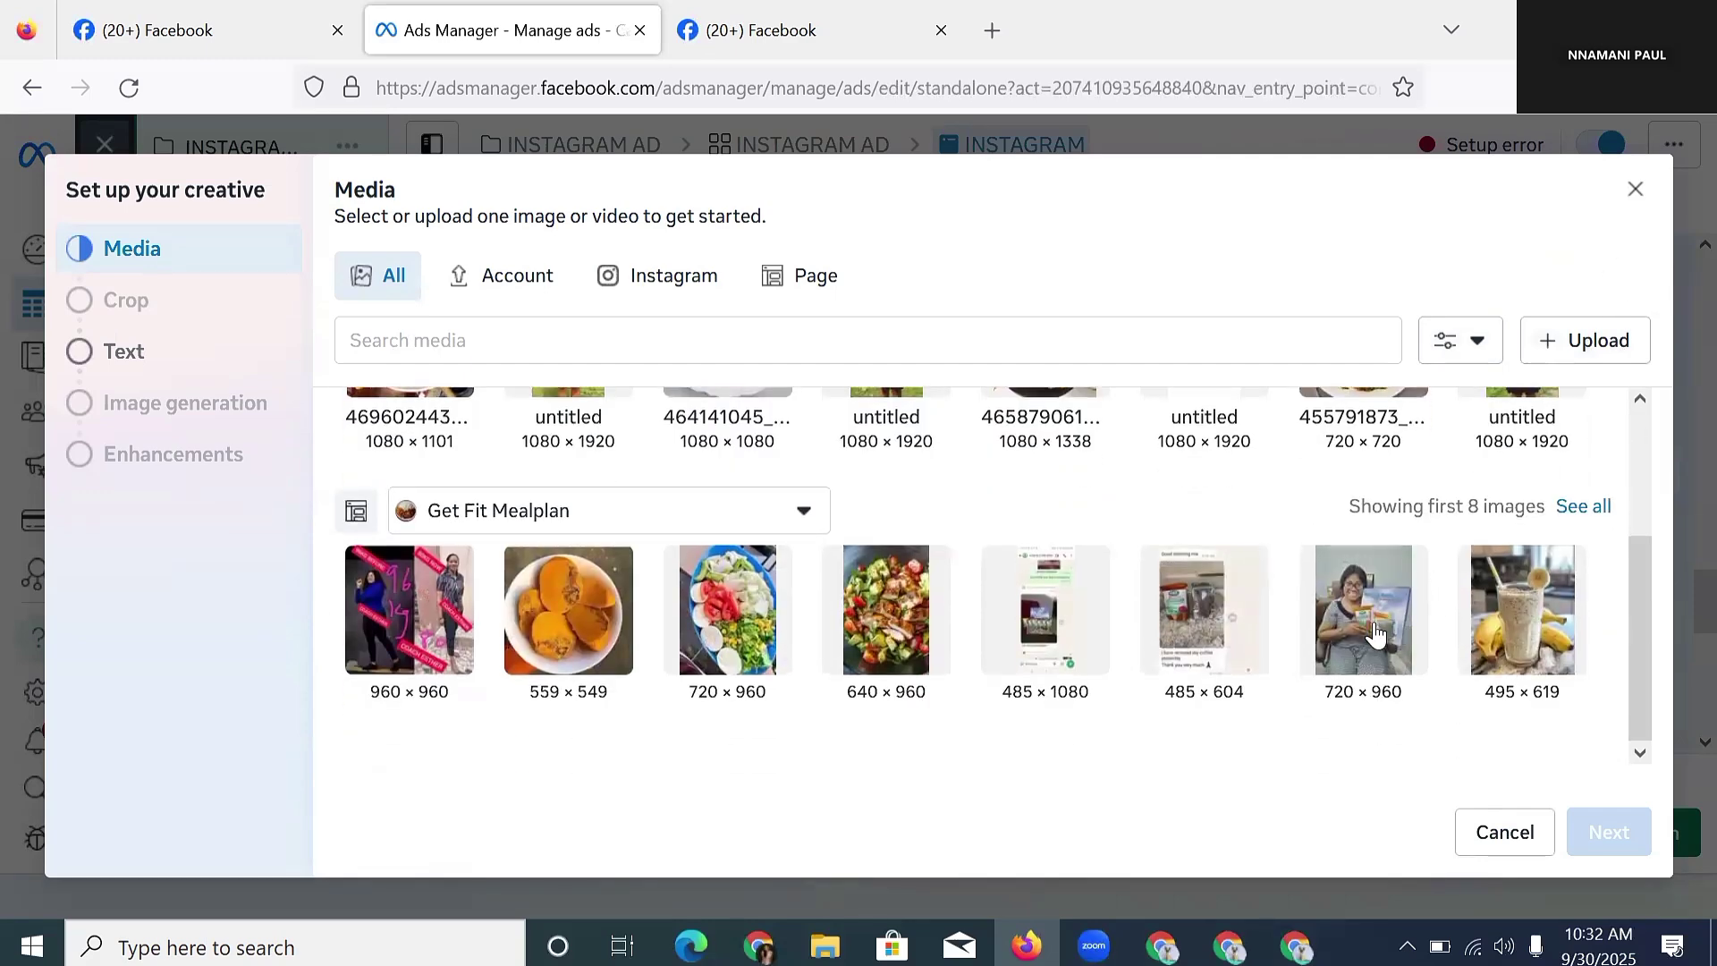
{"action": "left_click", "coordinate": [1517, 616]}
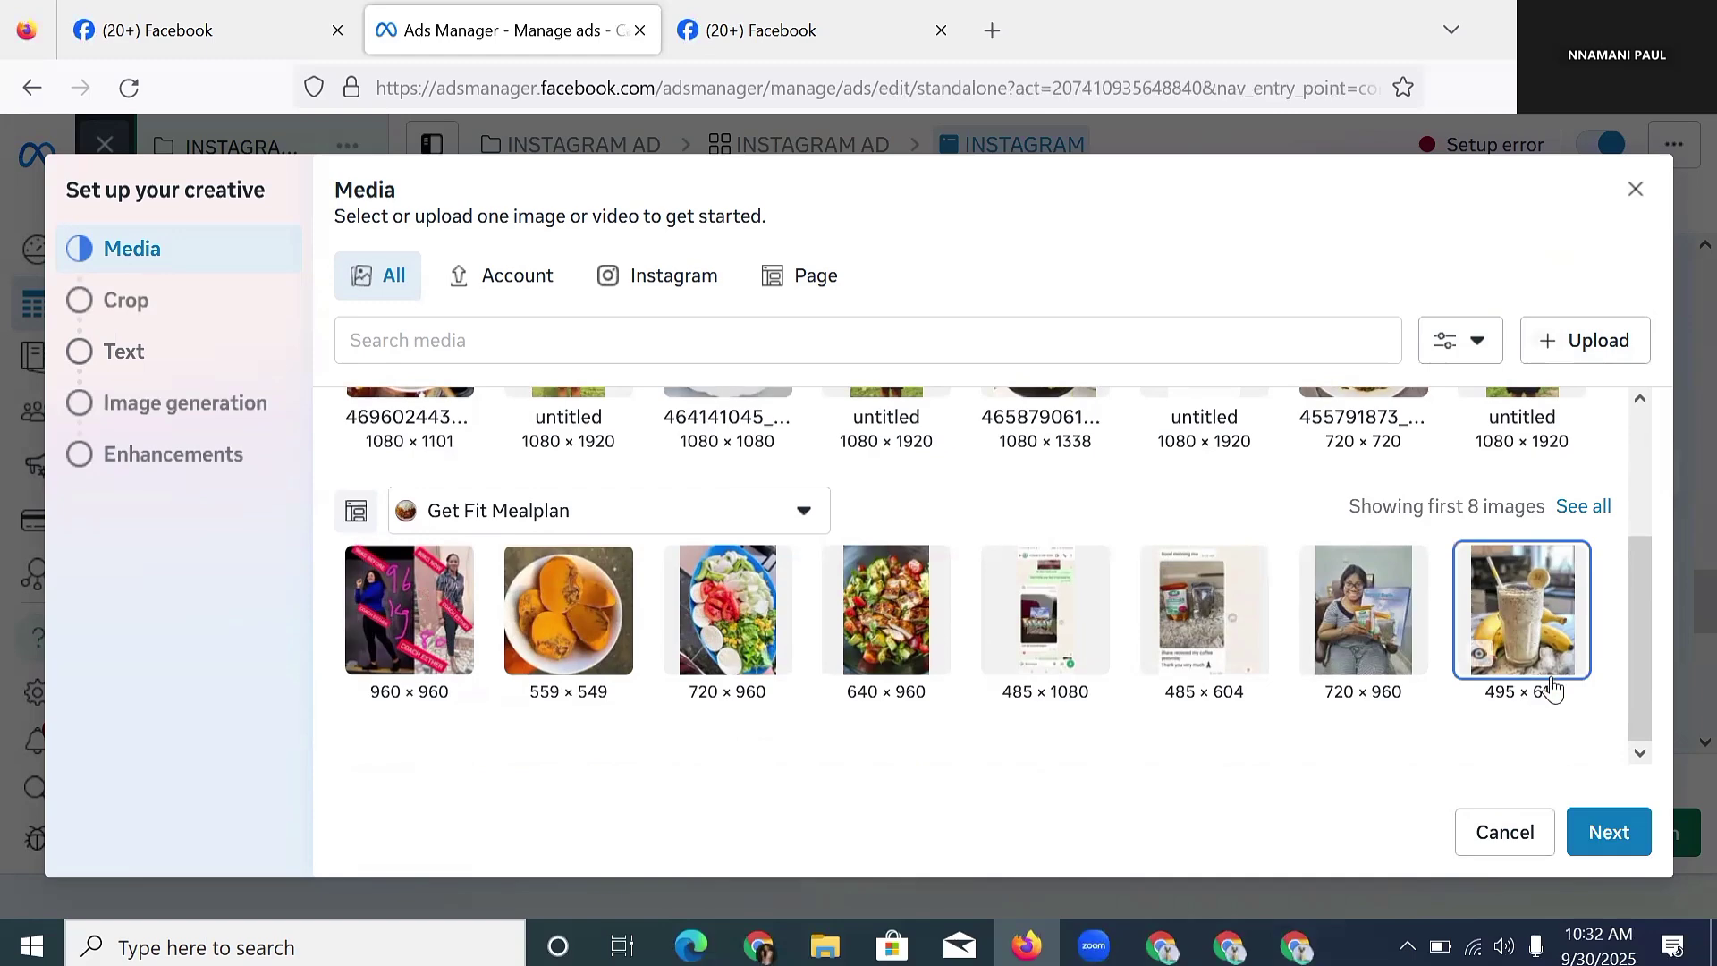
{"action": "left_click", "coordinate": [1590, 835]}
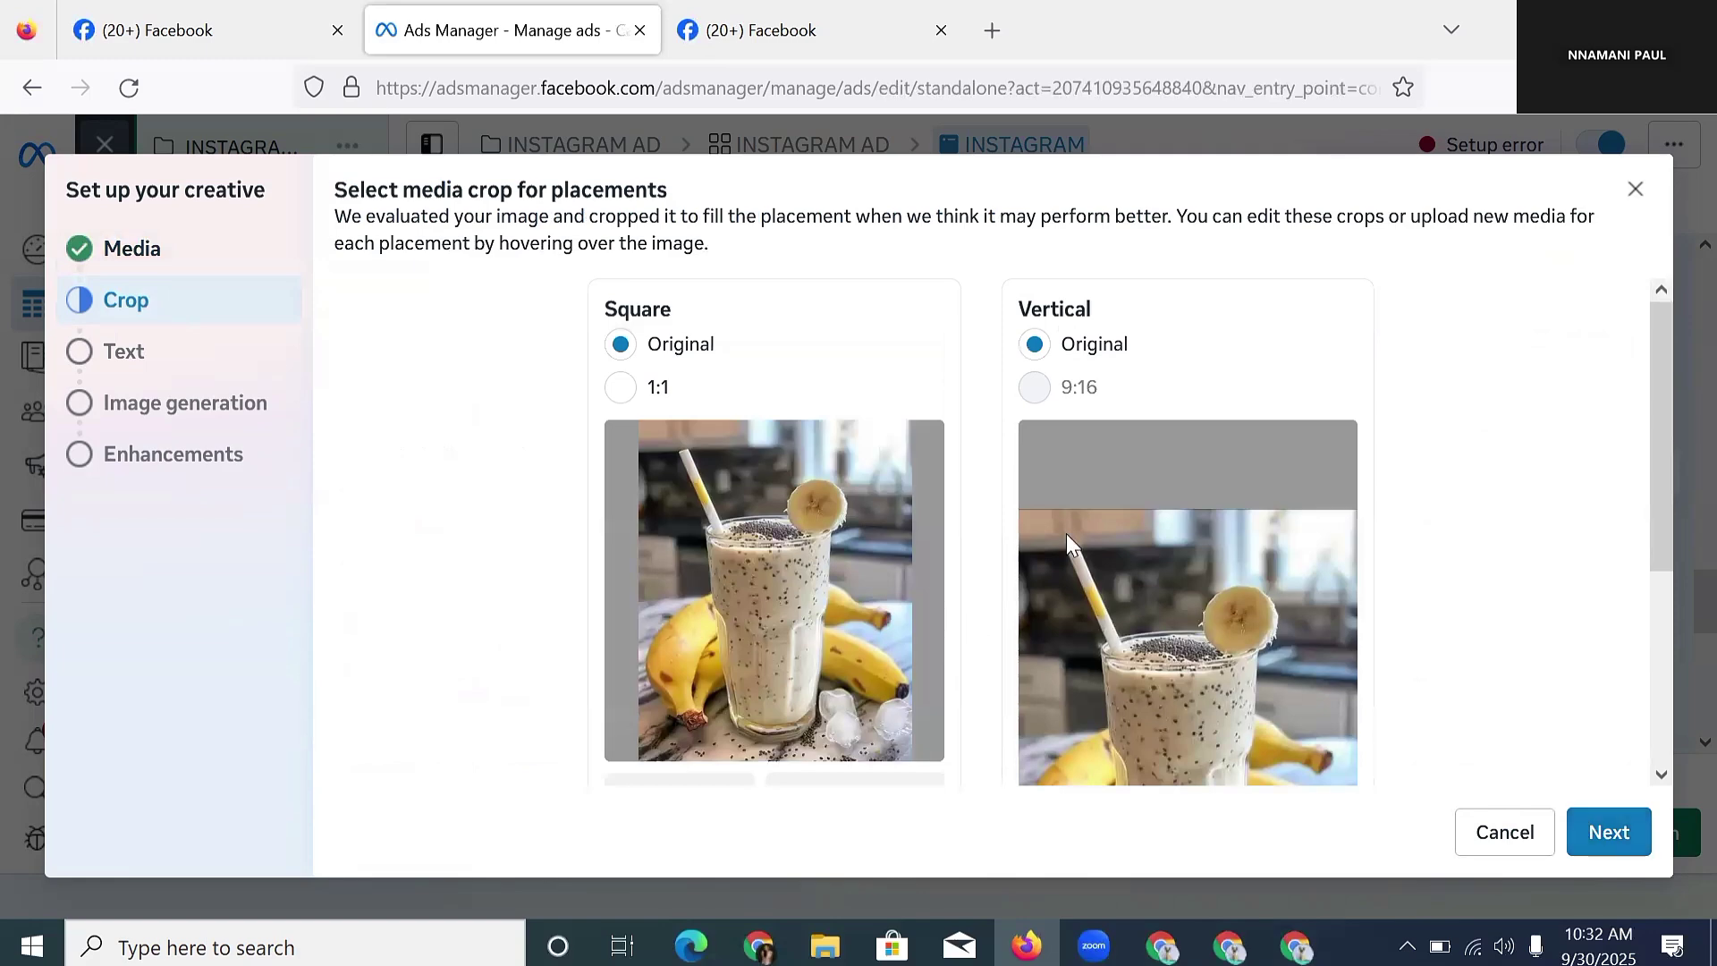
- Crop the square placement's smoothie image and continue to the creative's text options
{"action": "scroll", "coordinate": [1066, 533], "scroll_direction": "down", "scroll_amount": 3}
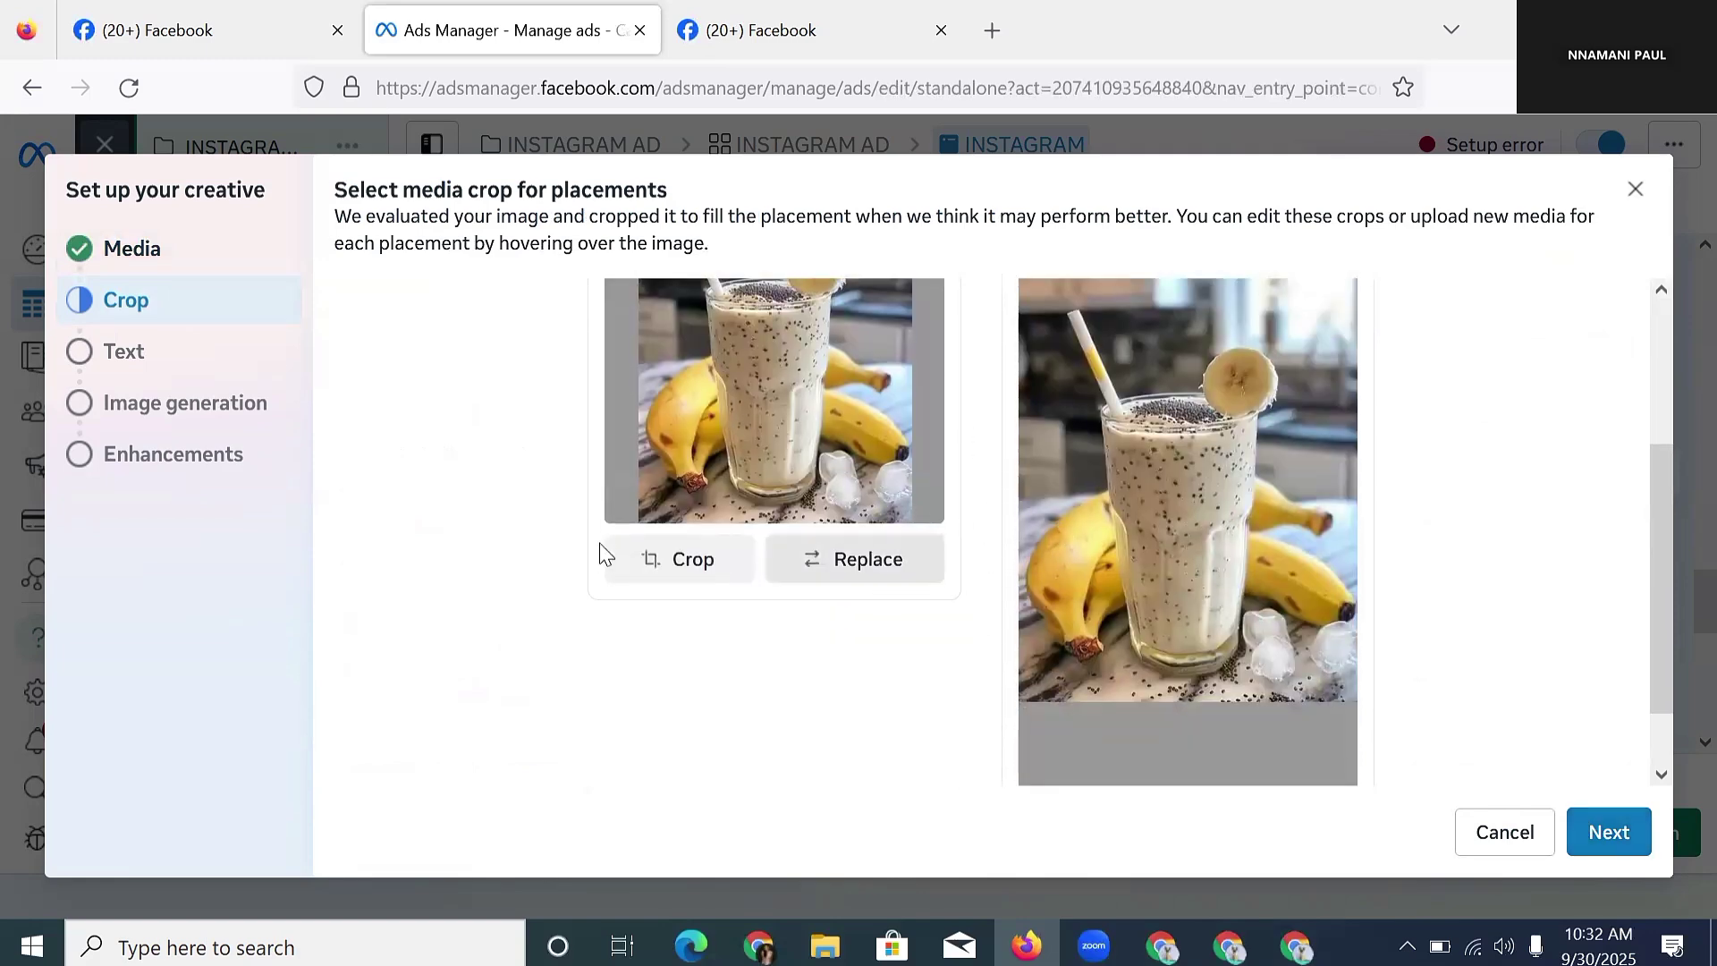
{"action": "left_click", "coordinate": [701, 564]}
{"action": "mouse_move", "coordinate": [830, 570]}
{"action": "left_mouse_down"}
{"action": "mouse_move", "coordinate": [835, 605]}
{"action": "mouse_move", "coordinate": [867, 458]}
{"action": "mouse_move", "coordinate": [874, 515]}
{"action": "left_mouse_up"}
{"action": "left_click", "coordinate": [1213, 829]}
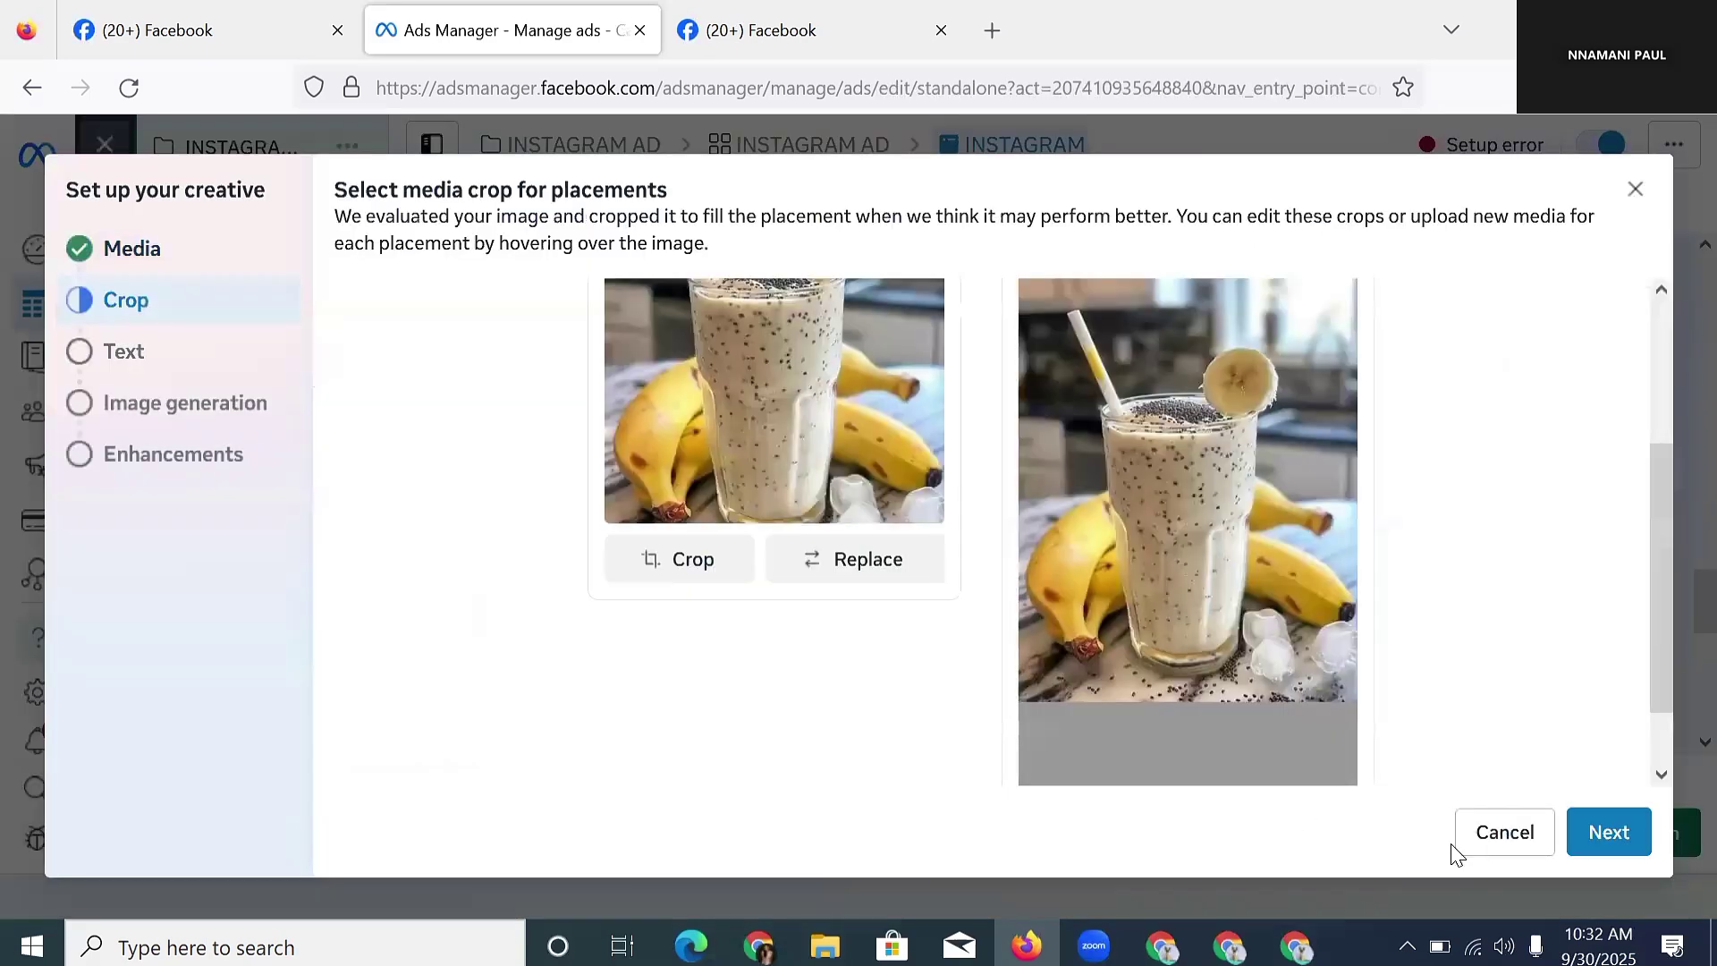
{"action": "left_click", "coordinate": [1600, 845]}
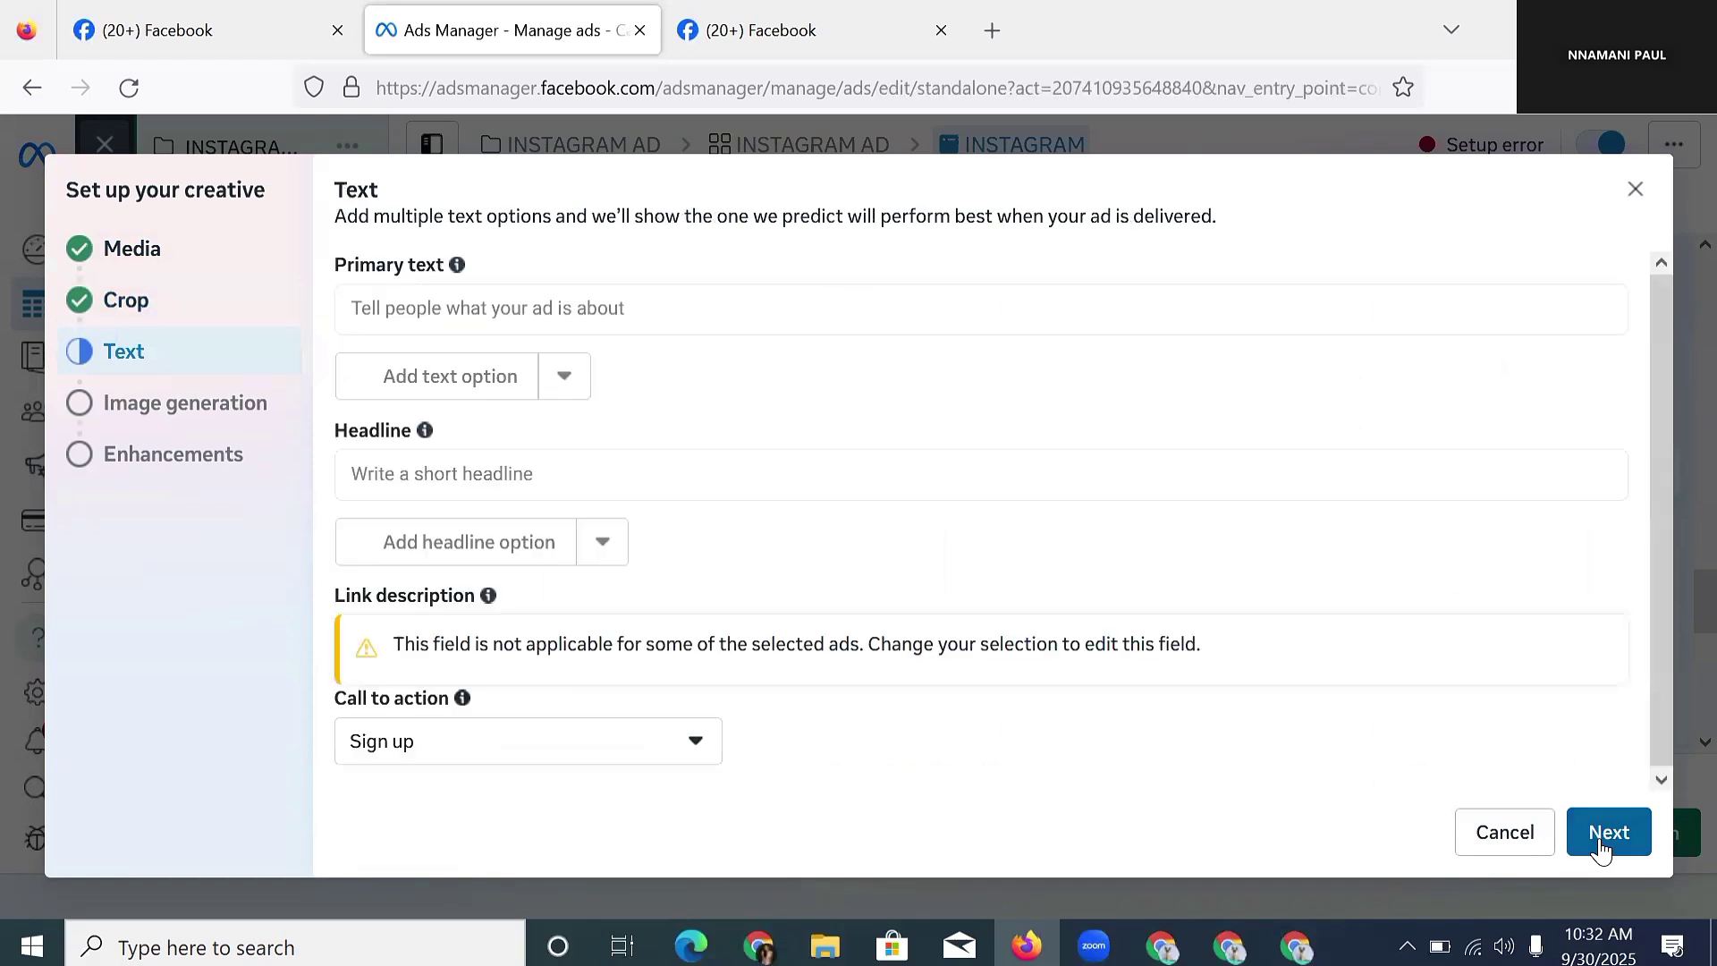
- Try entering WIOYHC7L as the ad's primary text, return to the creative setup and dismiss the publish drafts prompt
{"action": "left_click", "coordinate": [576, 311]}
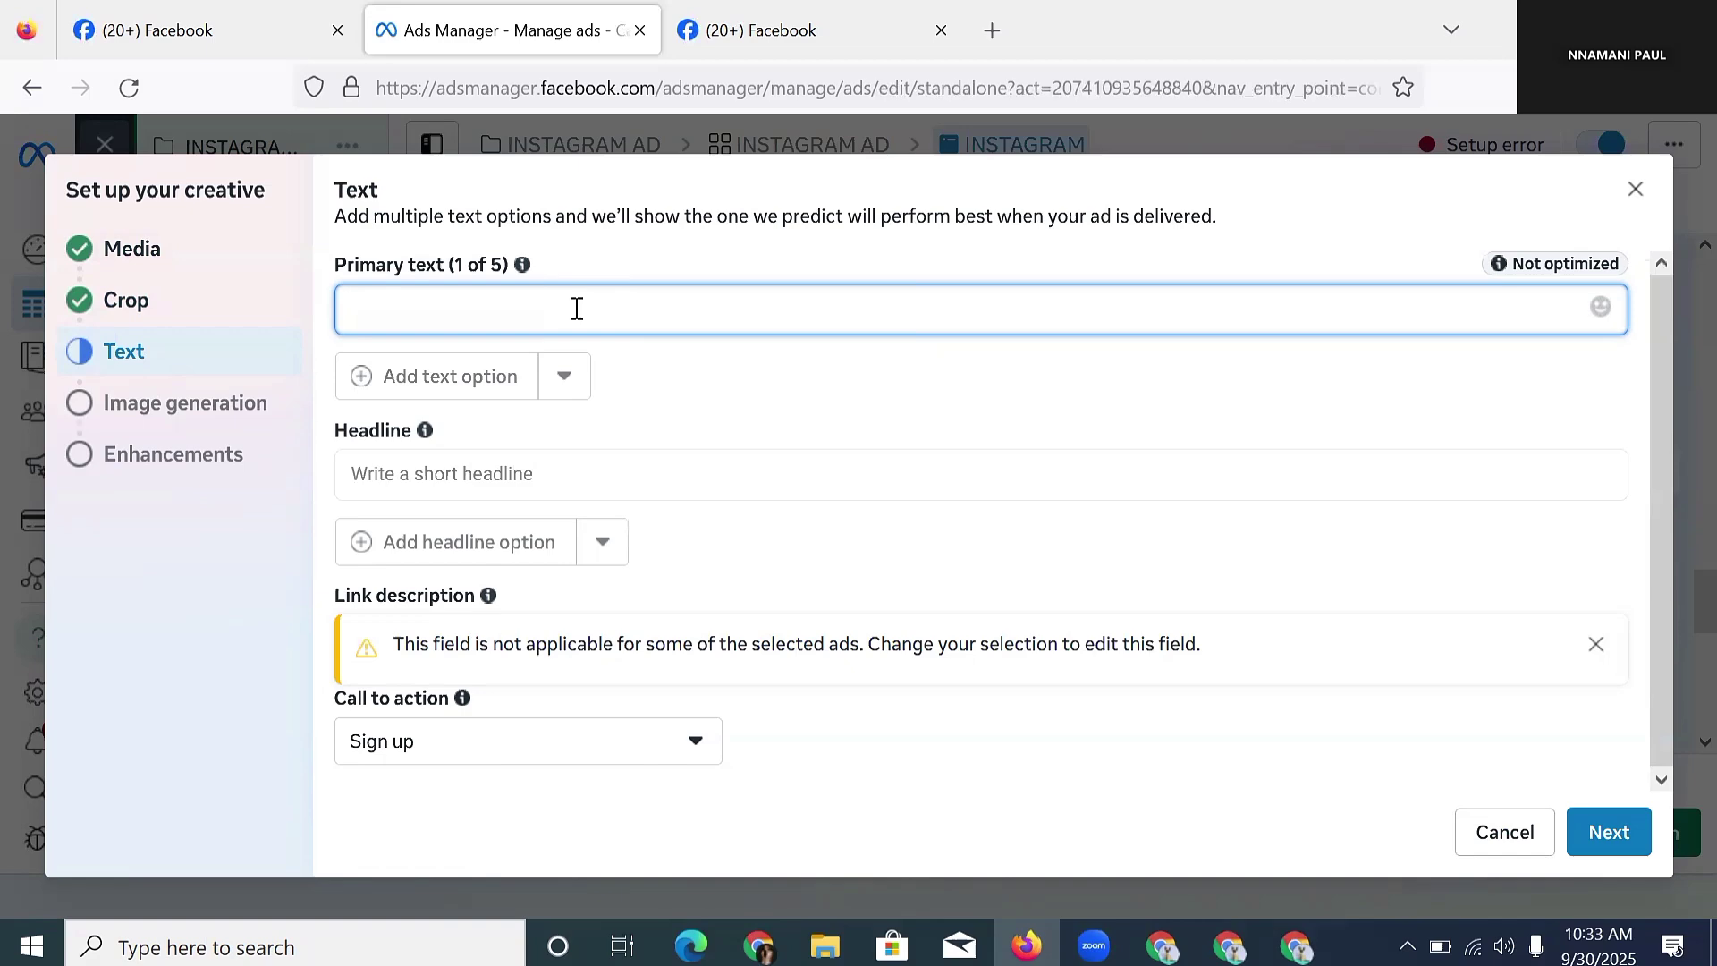
{"action": "type", "text": "IMOHCTL"}
{"action": "key", "text": "ctrl+Tab"}
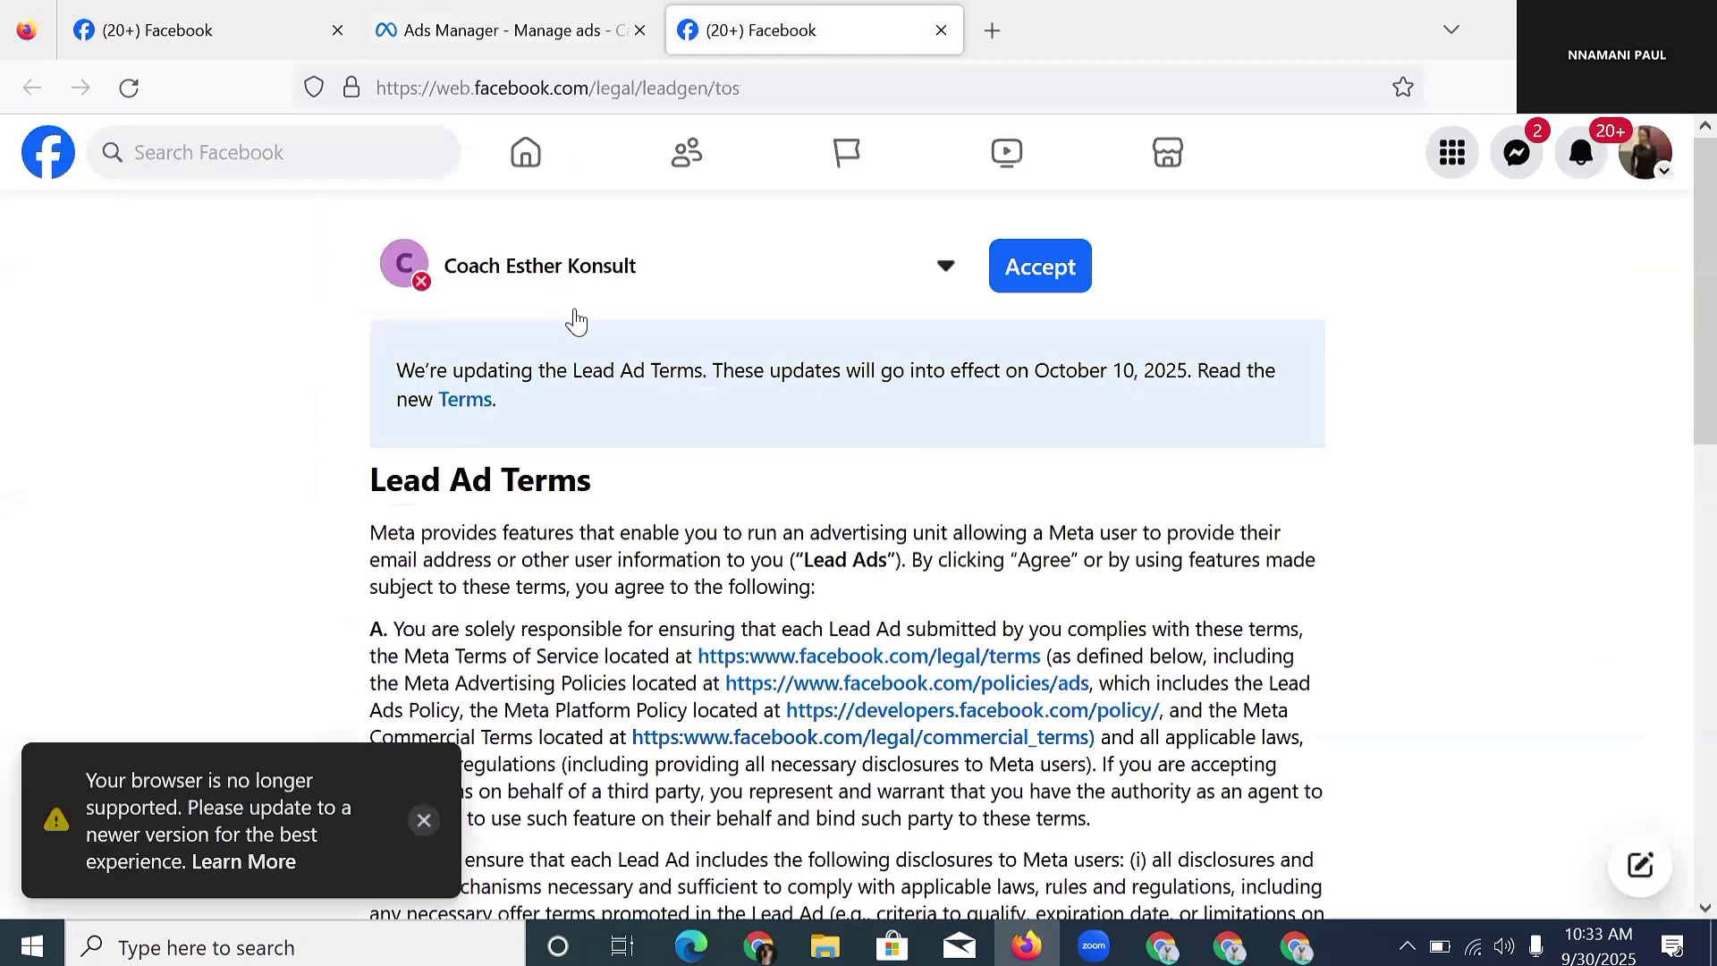
{"action": "left_click", "coordinate": [581, 34]}
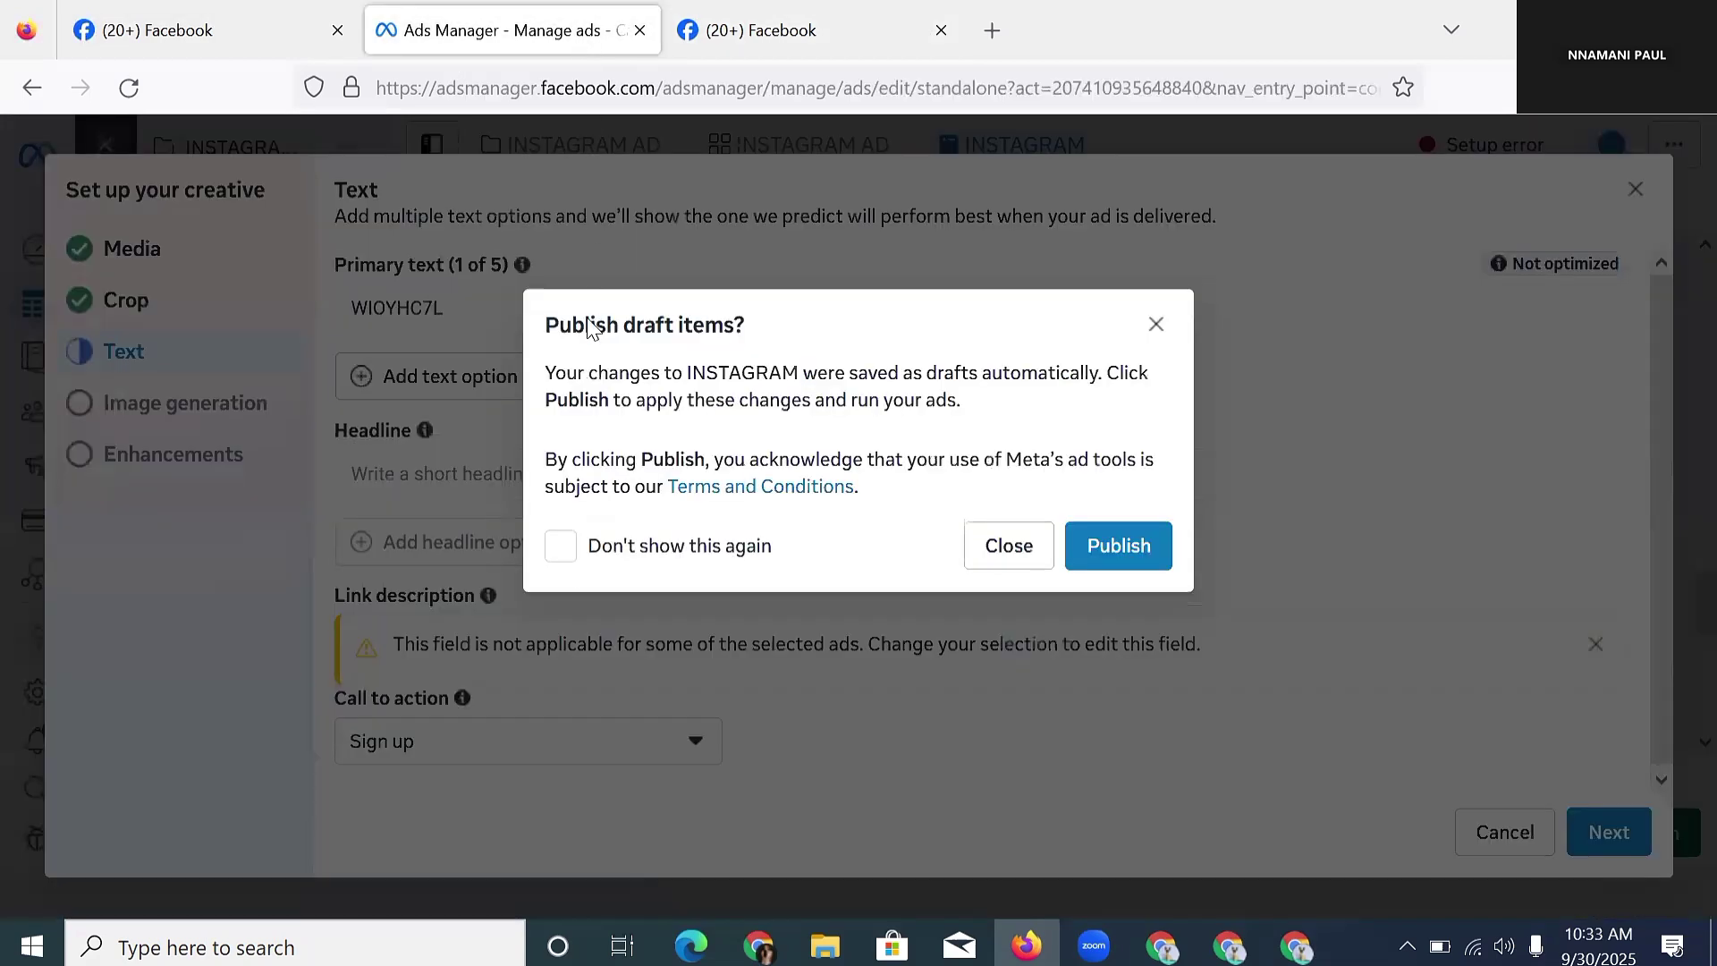
{"action": "left_click", "coordinate": [1155, 324]}
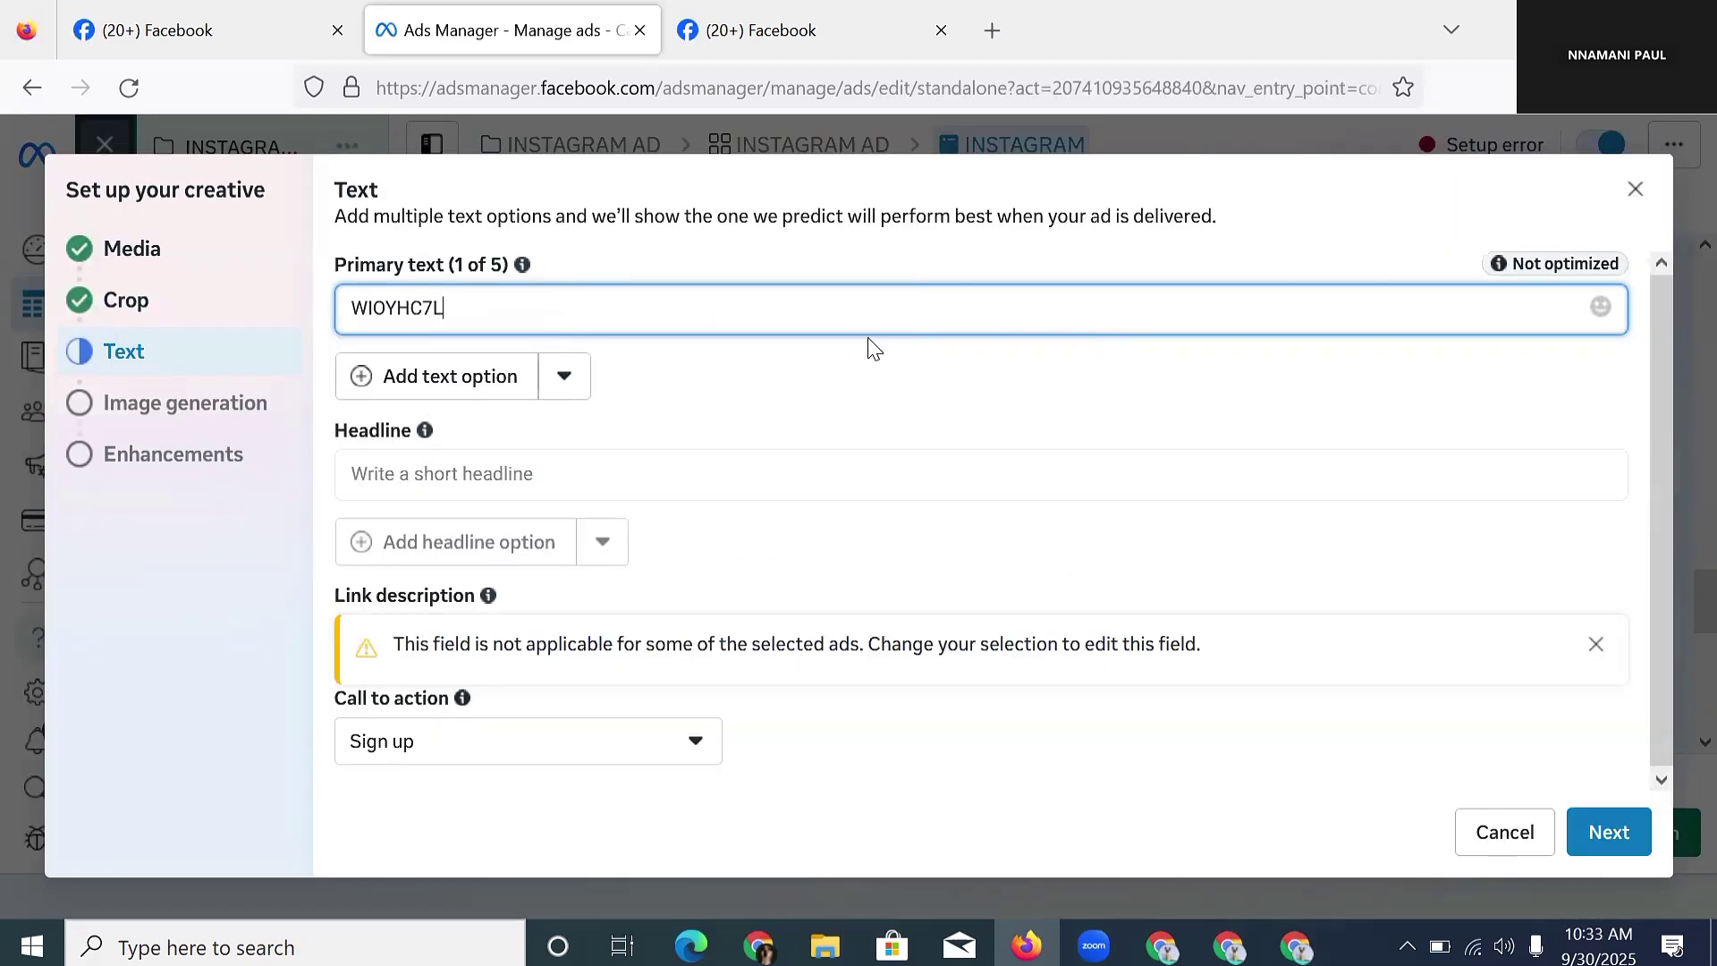
- Replace the ad's primary text with YYYYYYYYY
{"action": "right_click", "coordinate": [667, 301]}
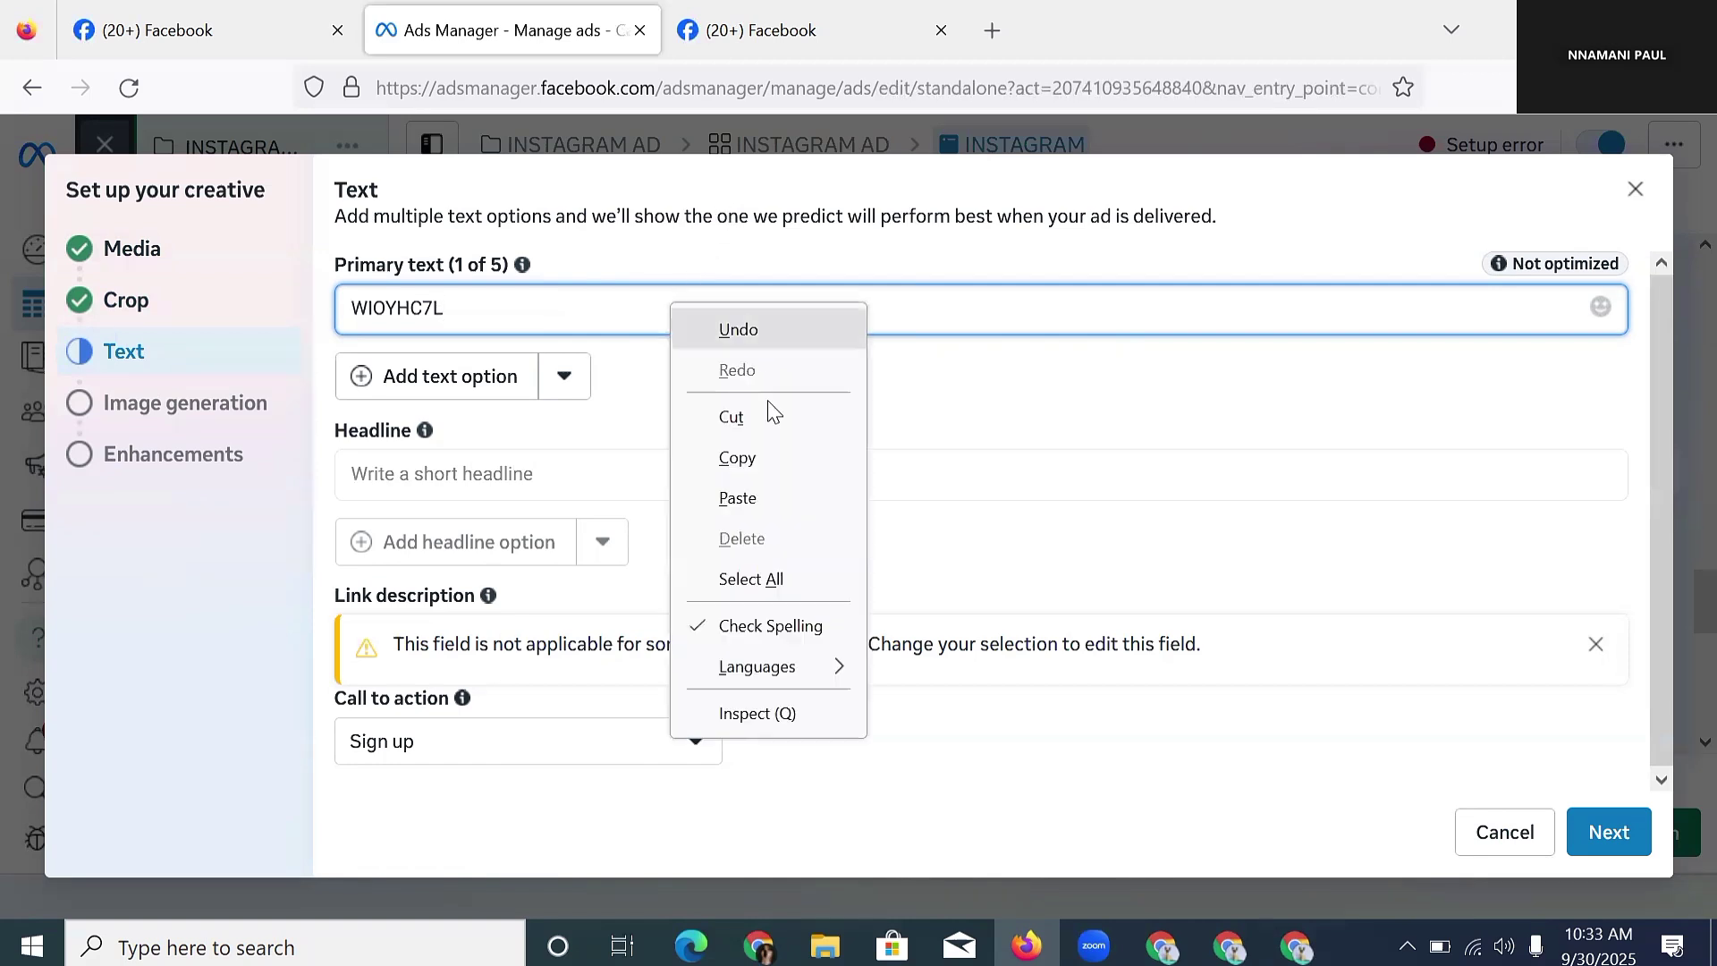
{"action": "left_click", "coordinate": [601, 309]}
{"action": "double_click", "coordinate": [601, 308]}
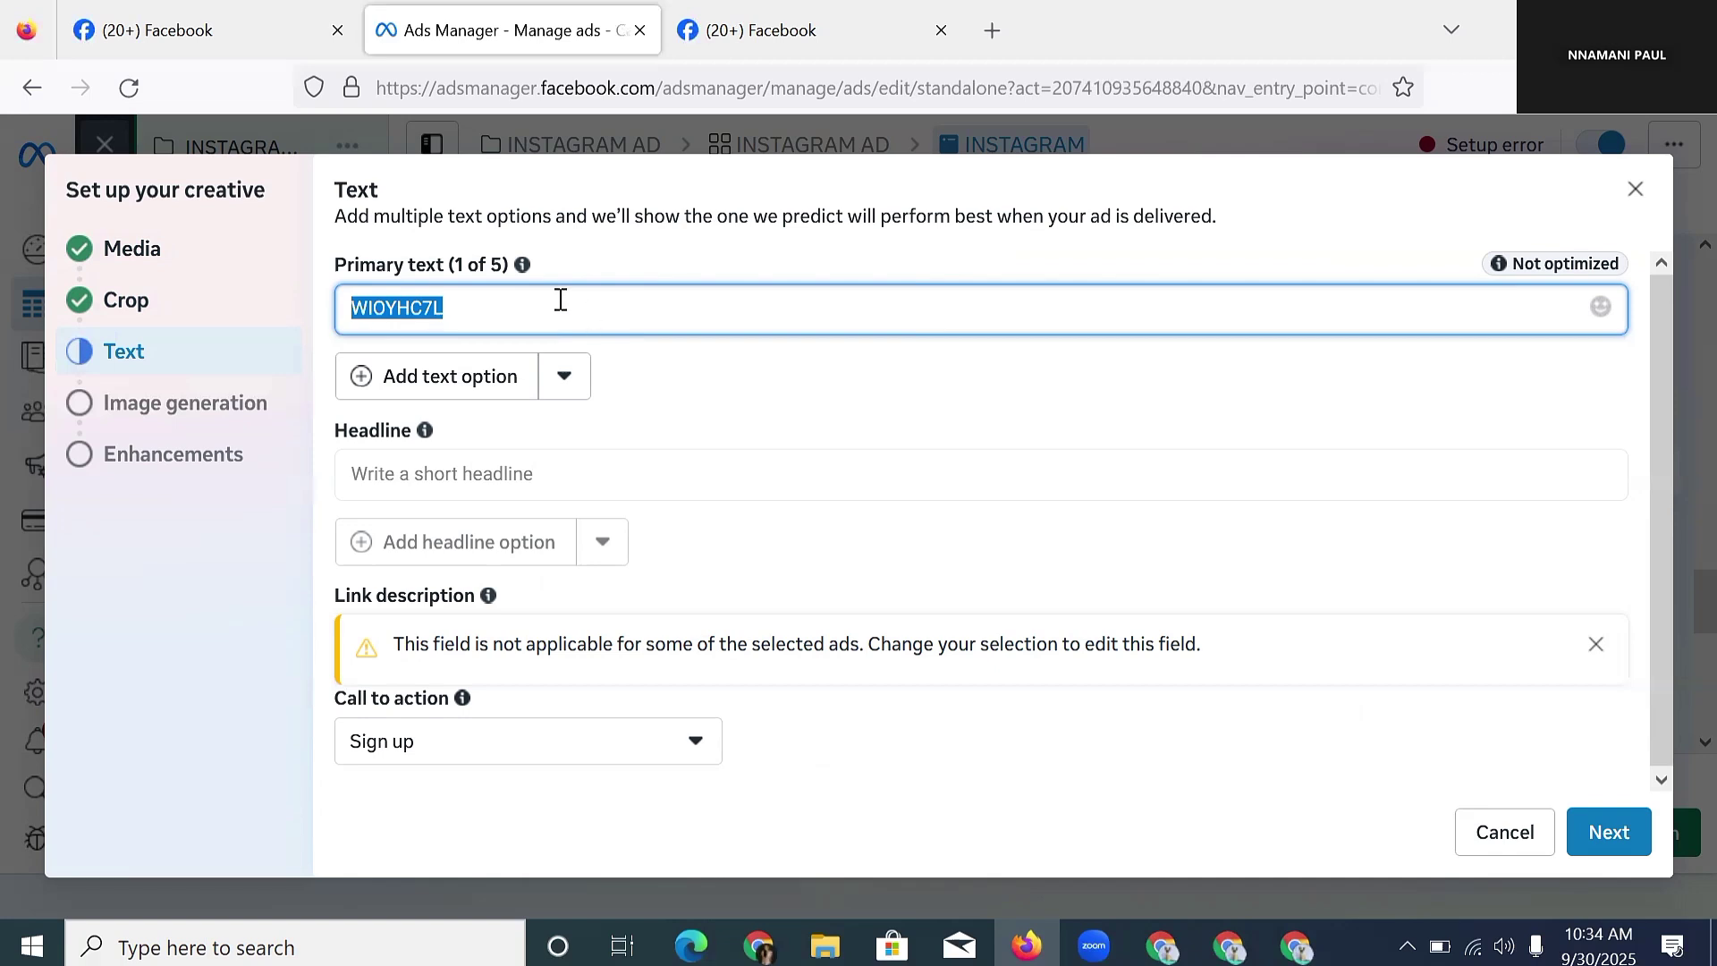
{"action": "type", "text": "YYYYYYYYY"}
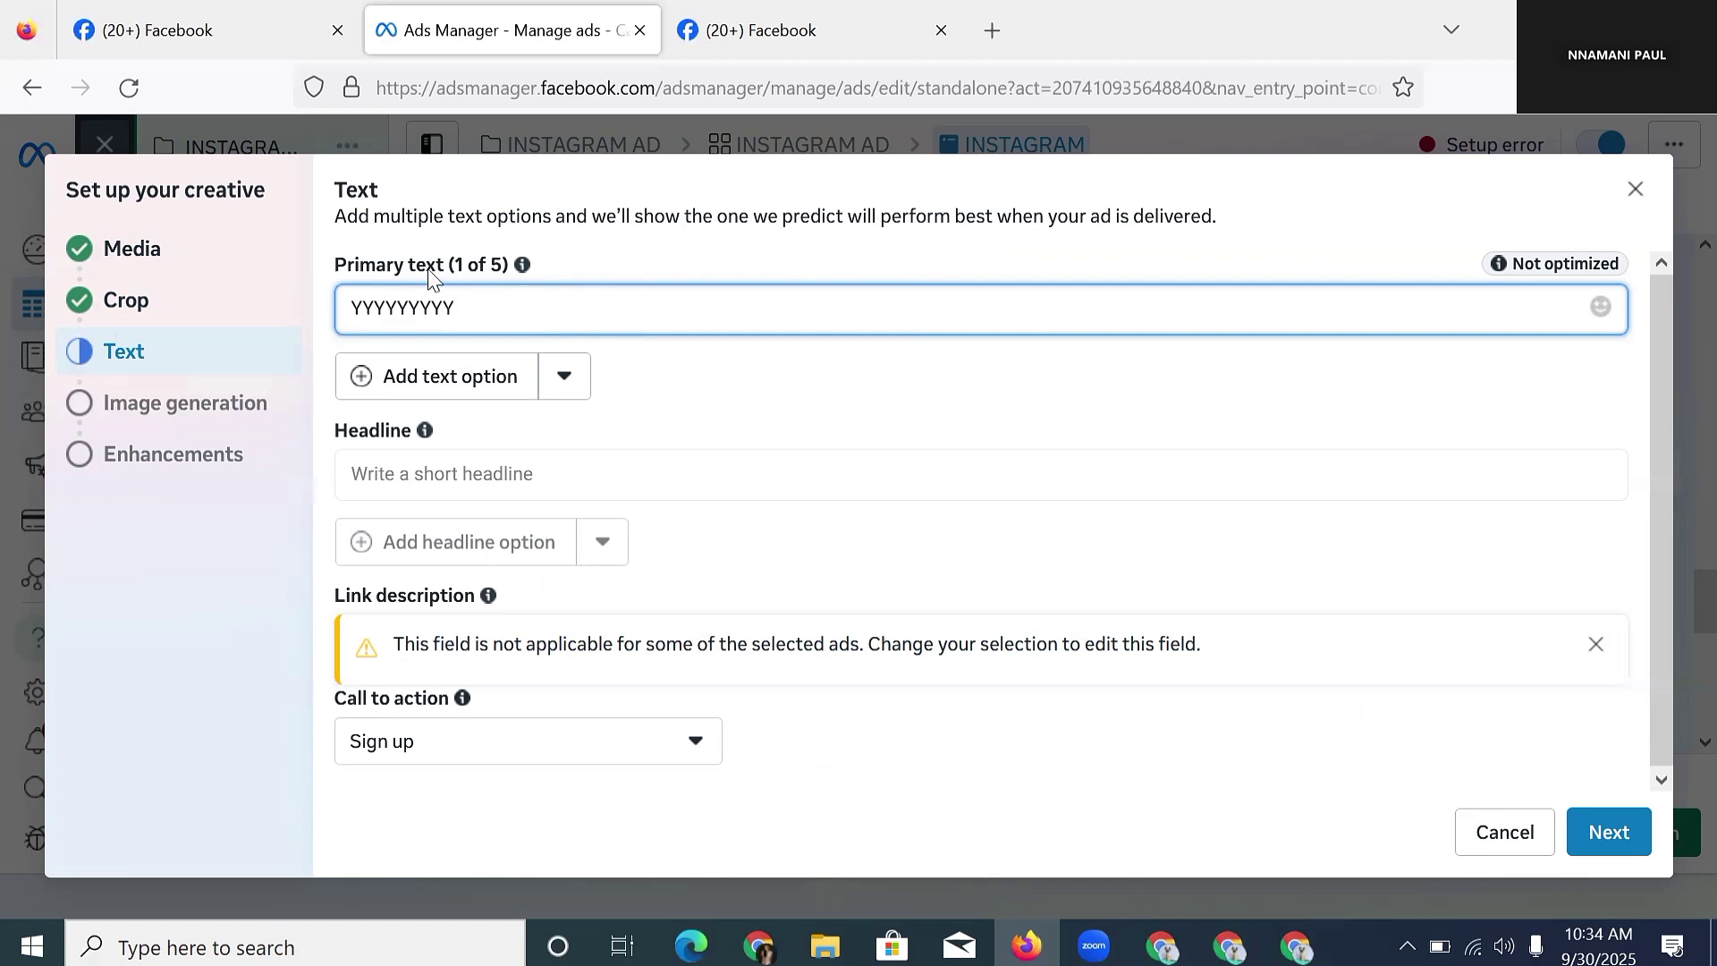
{"action": "triple_click", "coordinate": [335, 274]}
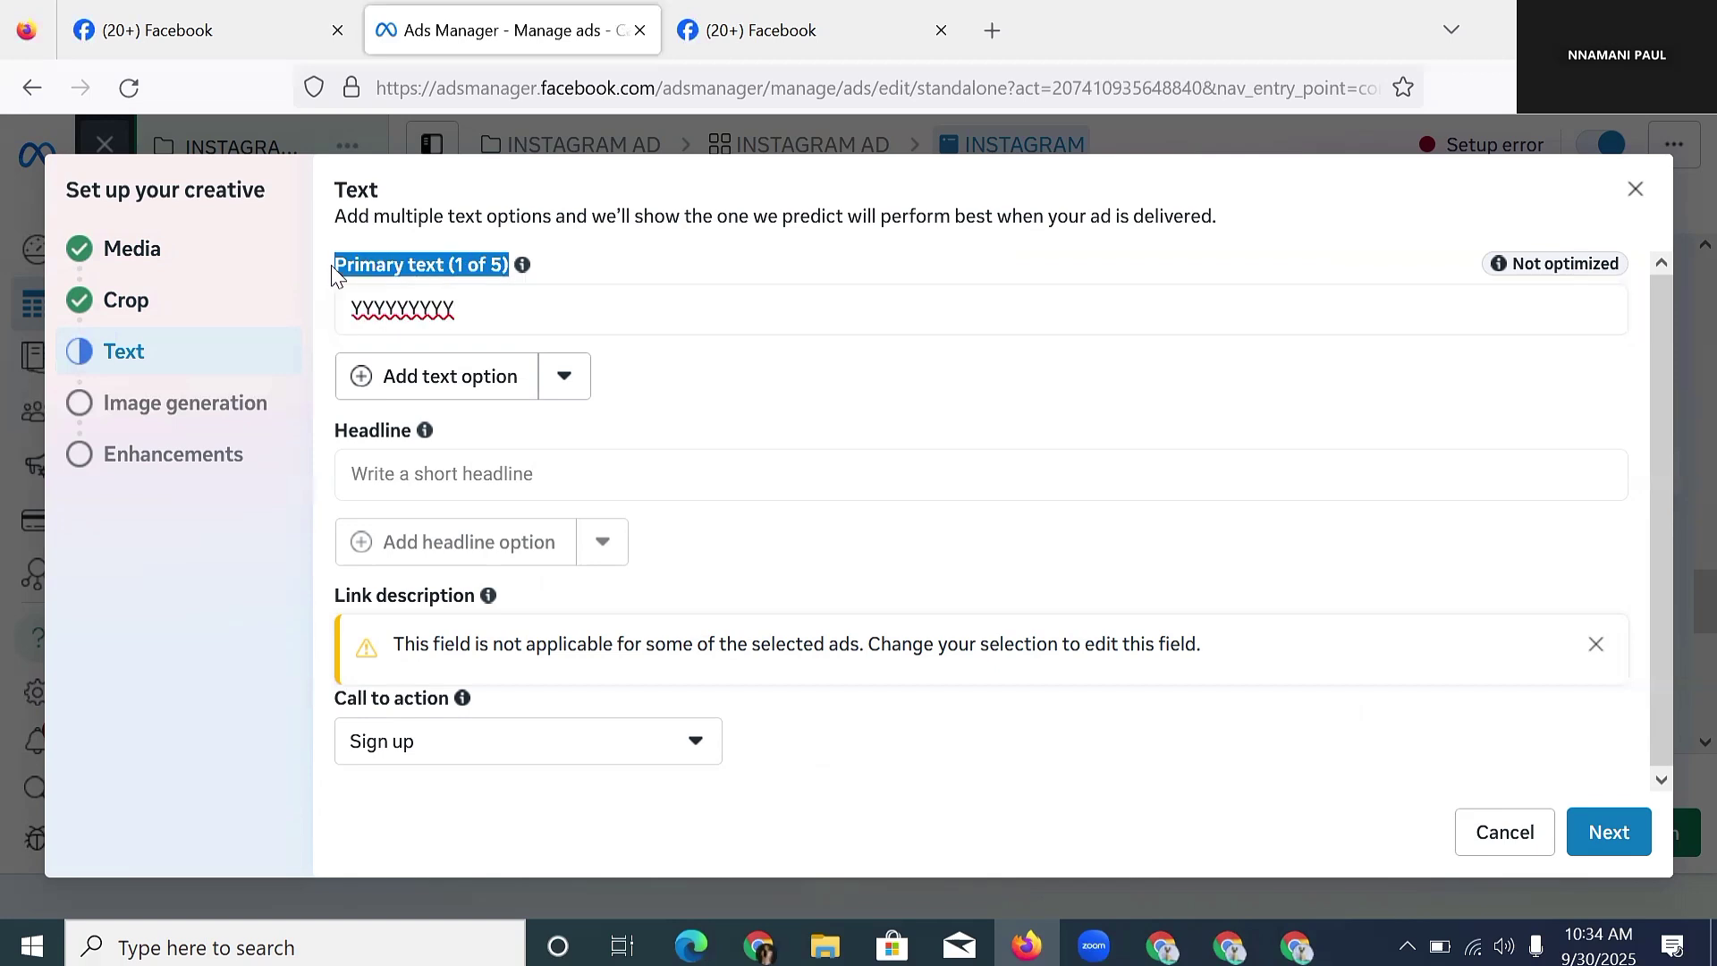
{"action": "left_click", "coordinate": [419, 313]}
{"action": "double_click", "coordinate": [420, 313]}
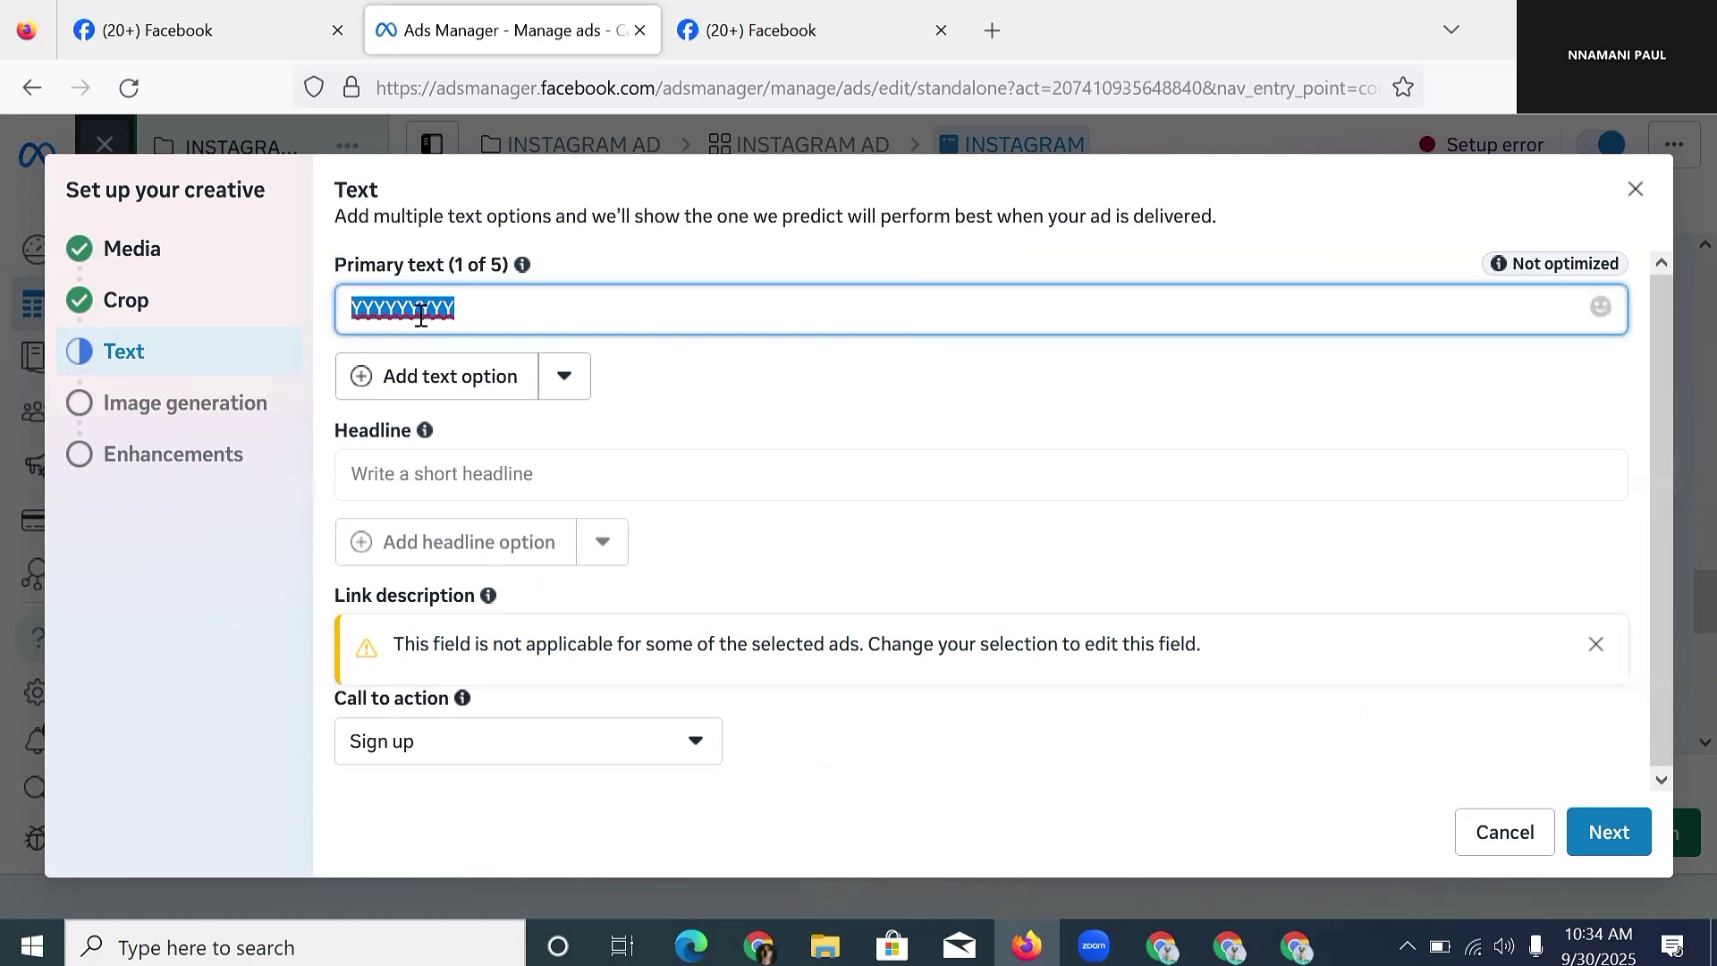
- Enter FFFFGGG as the ad's headline
{"action": "left_click", "coordinate": [506, 478]}
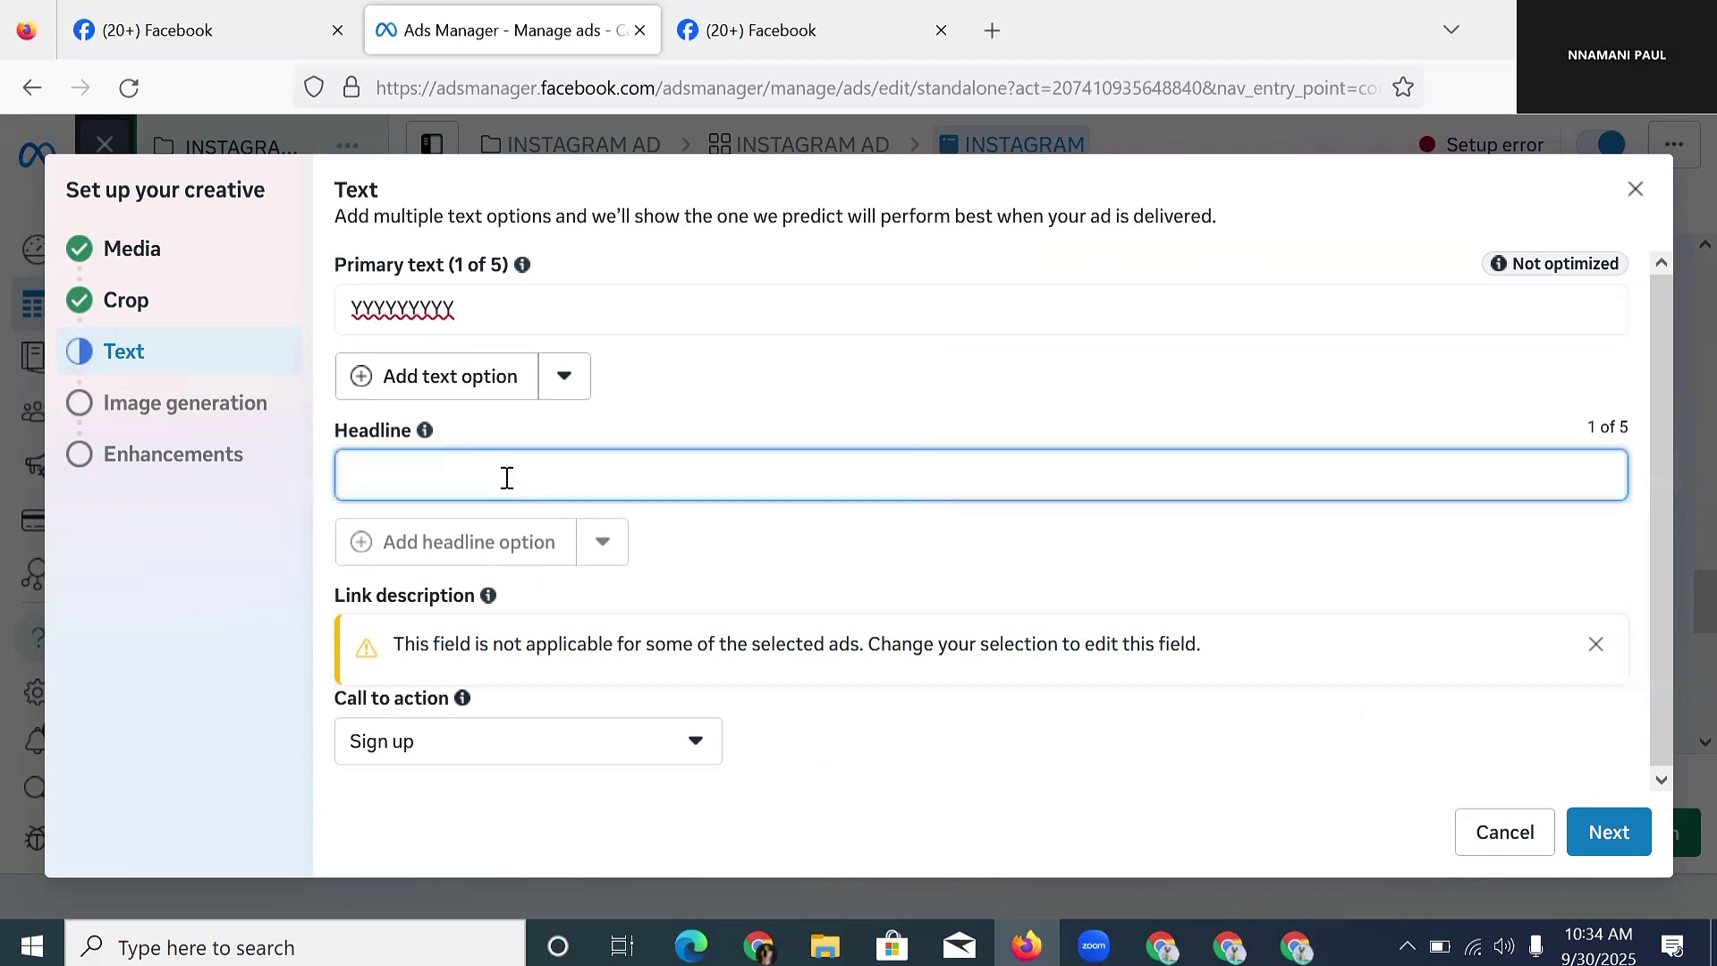
{"action": "type", "text": "FFFFGGG"}
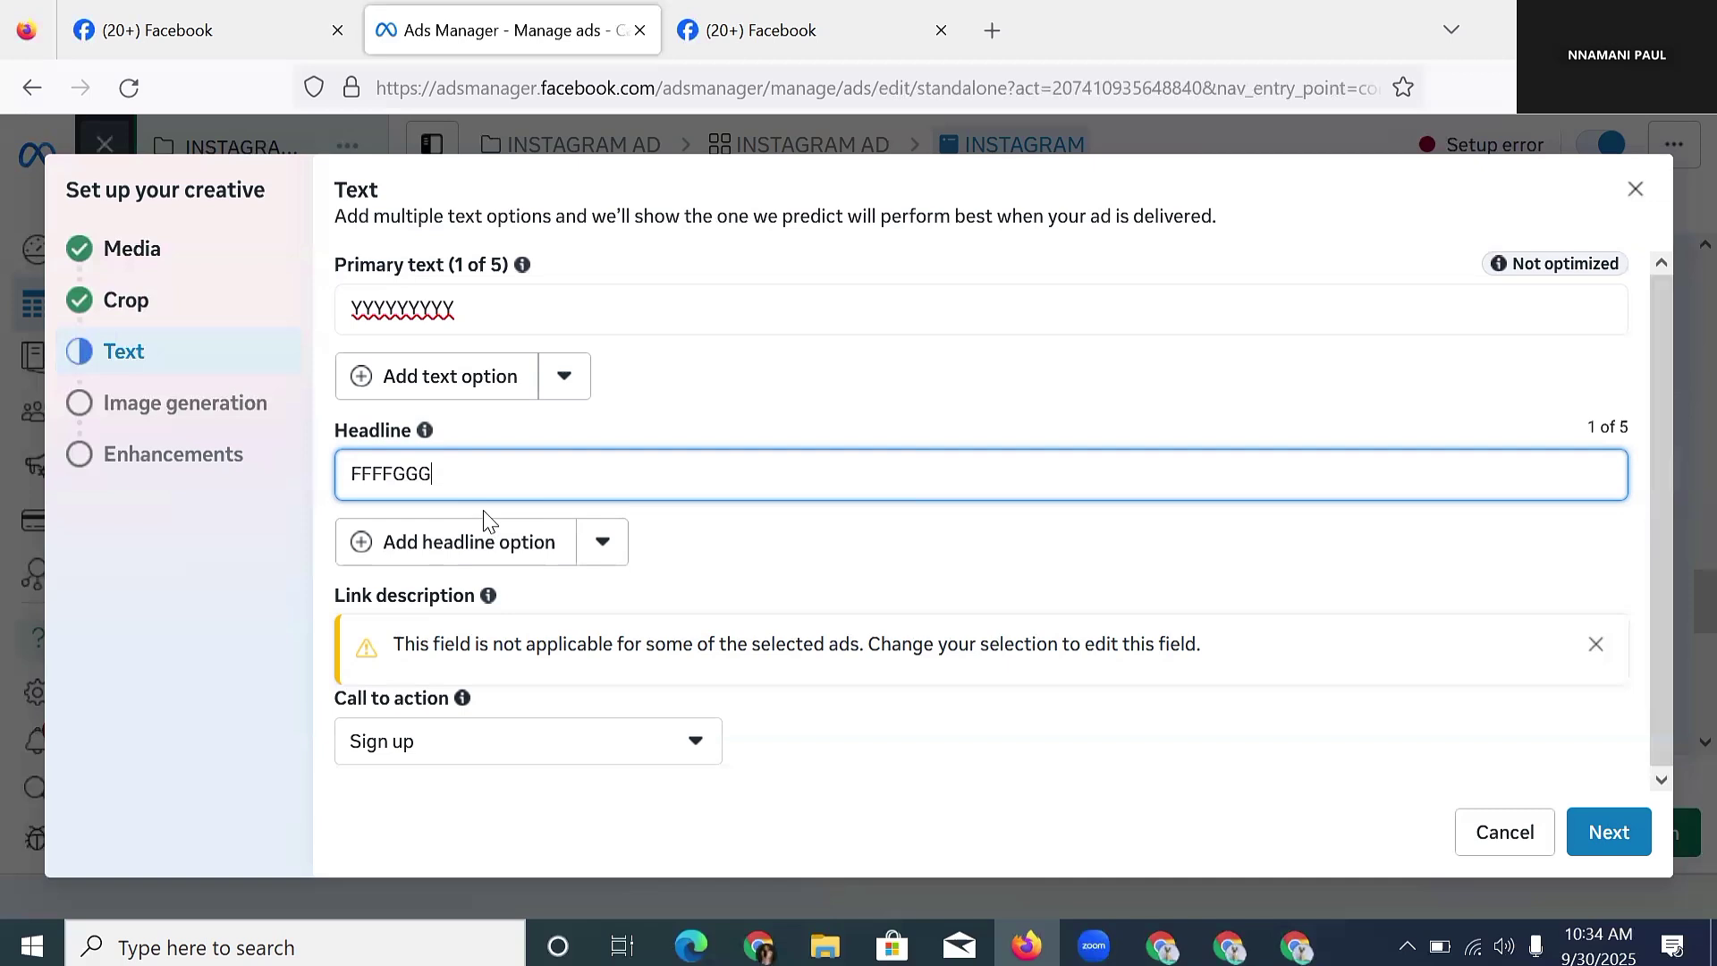
{"action": "double_click", "coordinate": [456, 469]}
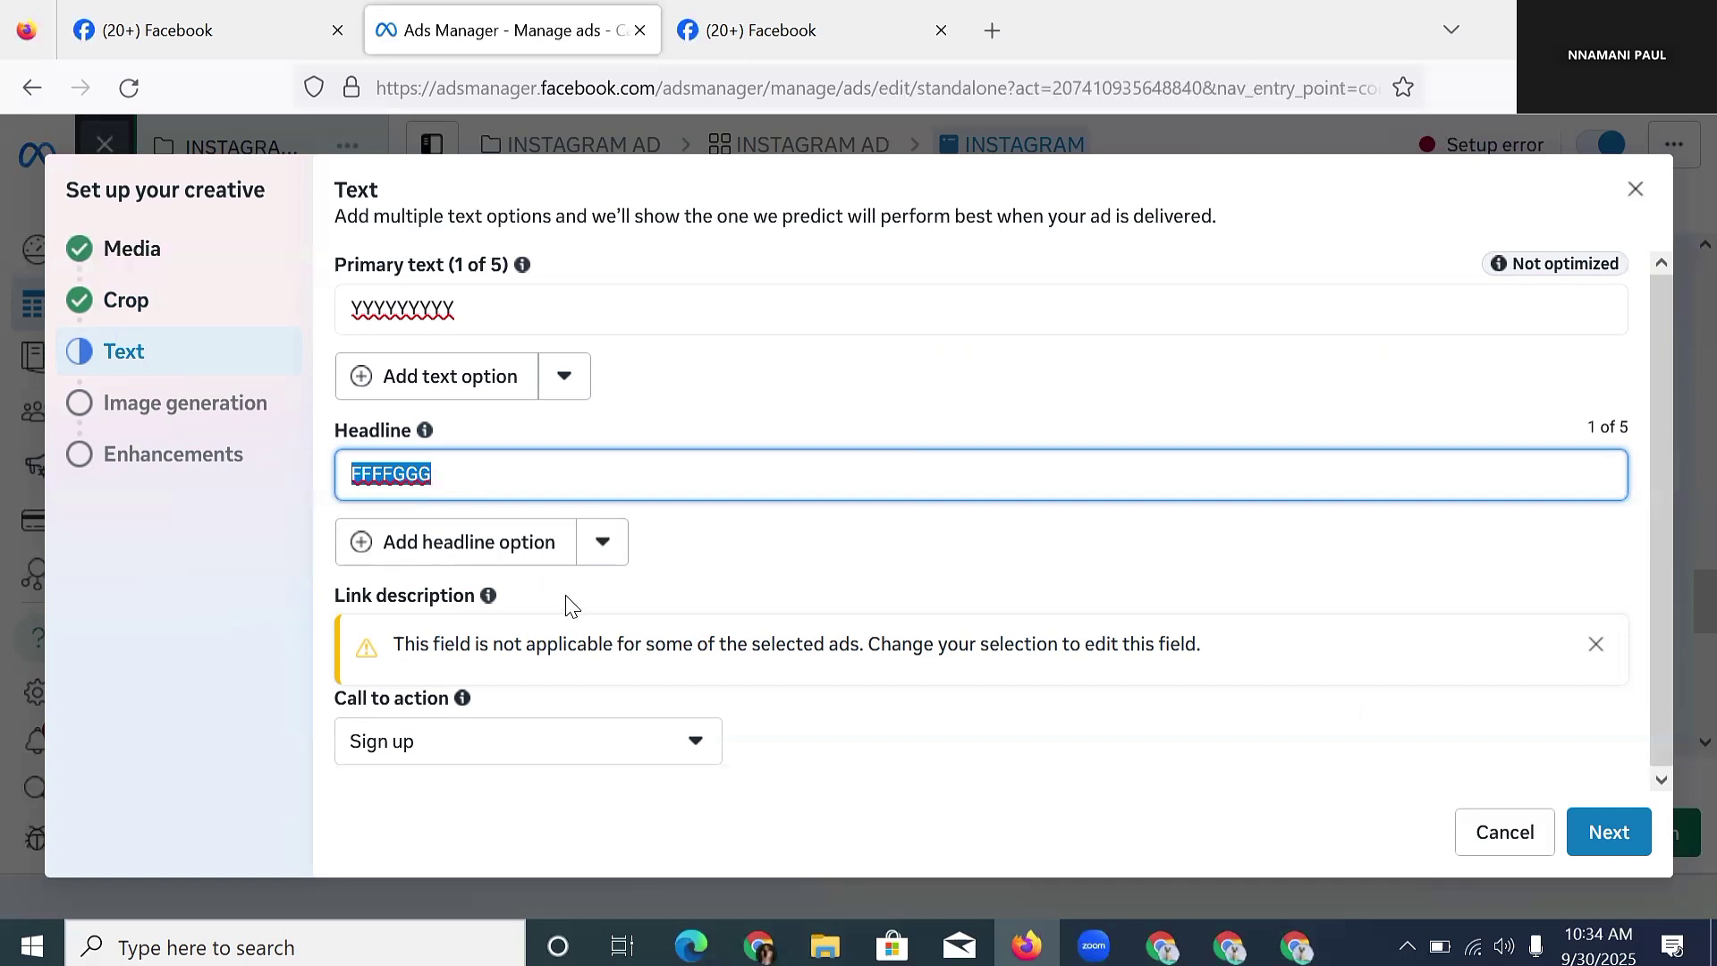
- Review the available call-to-action options and keep Sign up as the ad's call to action
{"action": "scroll", "coordinate": [572, 604], "scroll_direction": "down", "scroll_amount": 1}
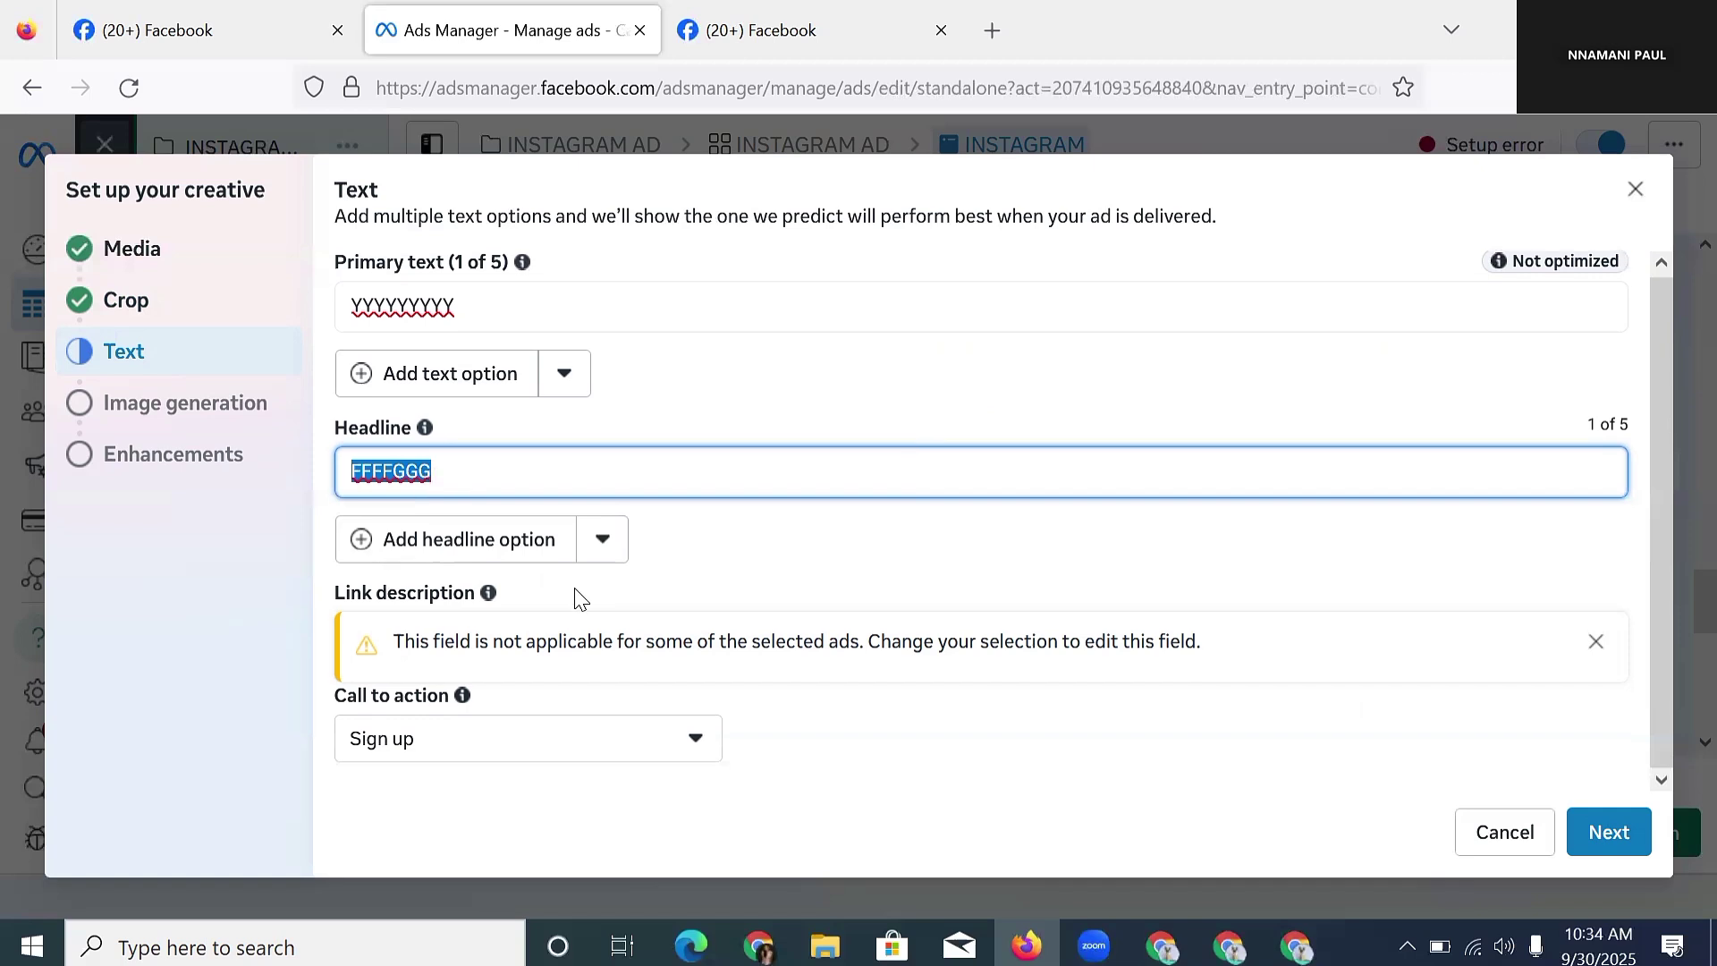
{"action": "left_click", "coordinate": [450, 707]}
{"action": "triple_click", "coordinate": [442, 695]}
{"action": "left_click", "coordinate": [440, 694]}
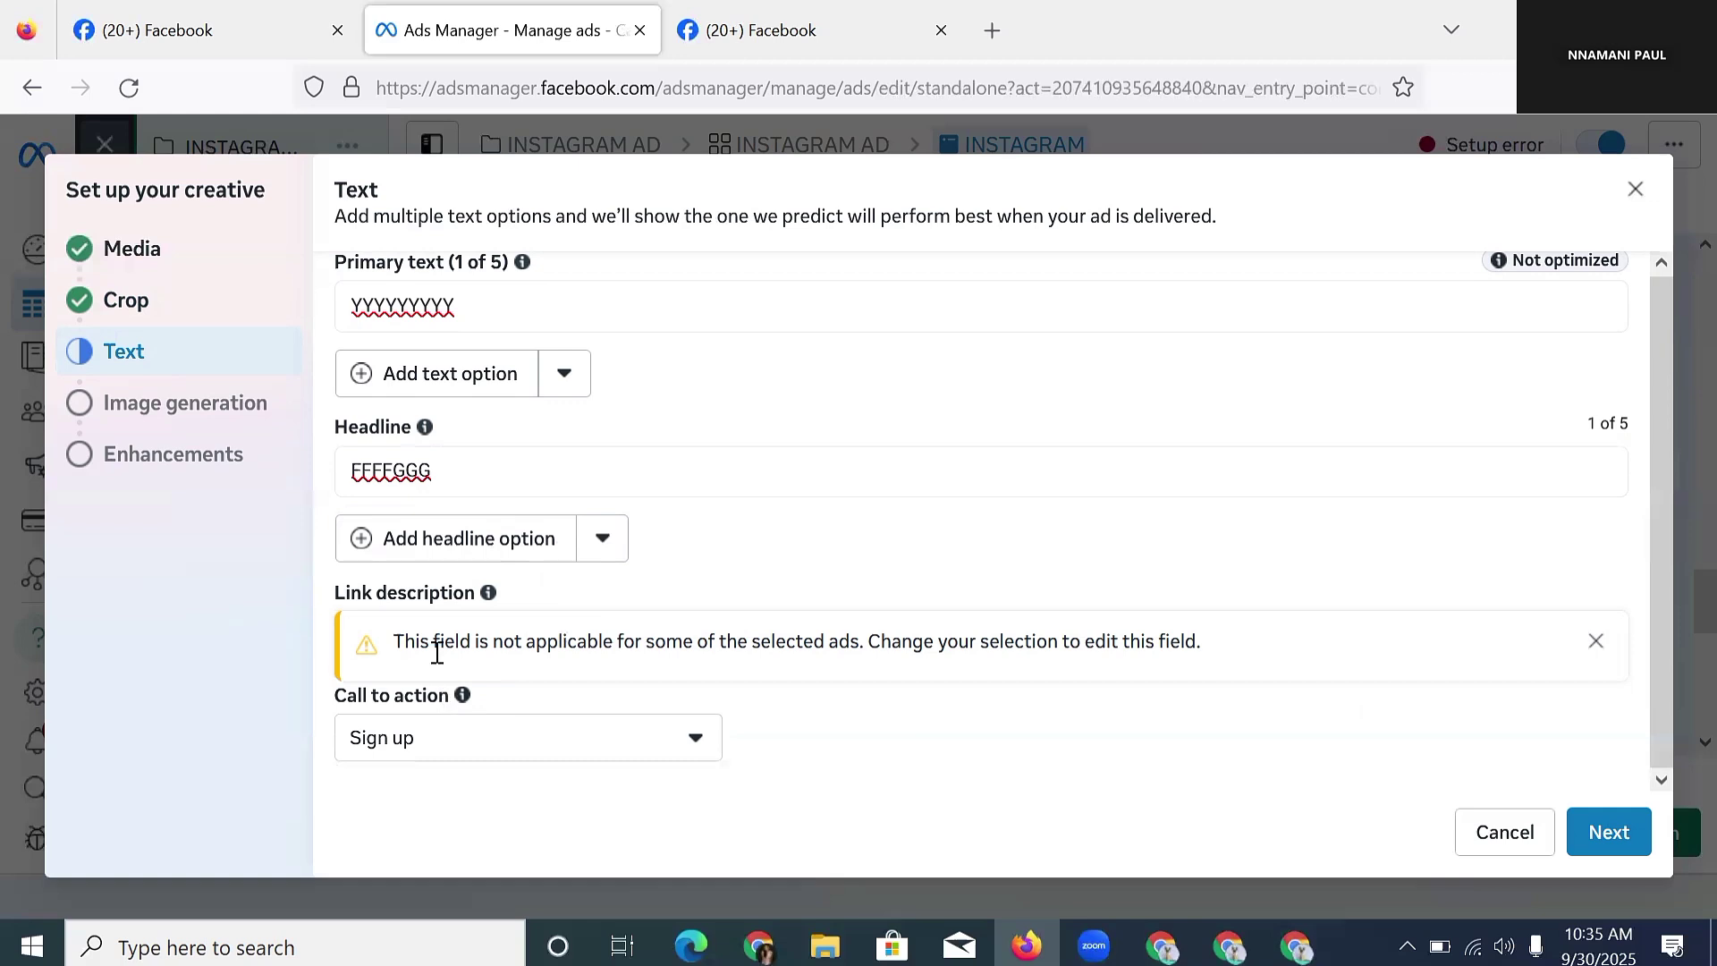
{"action": "left_click", "coordinate": [563, 747]}
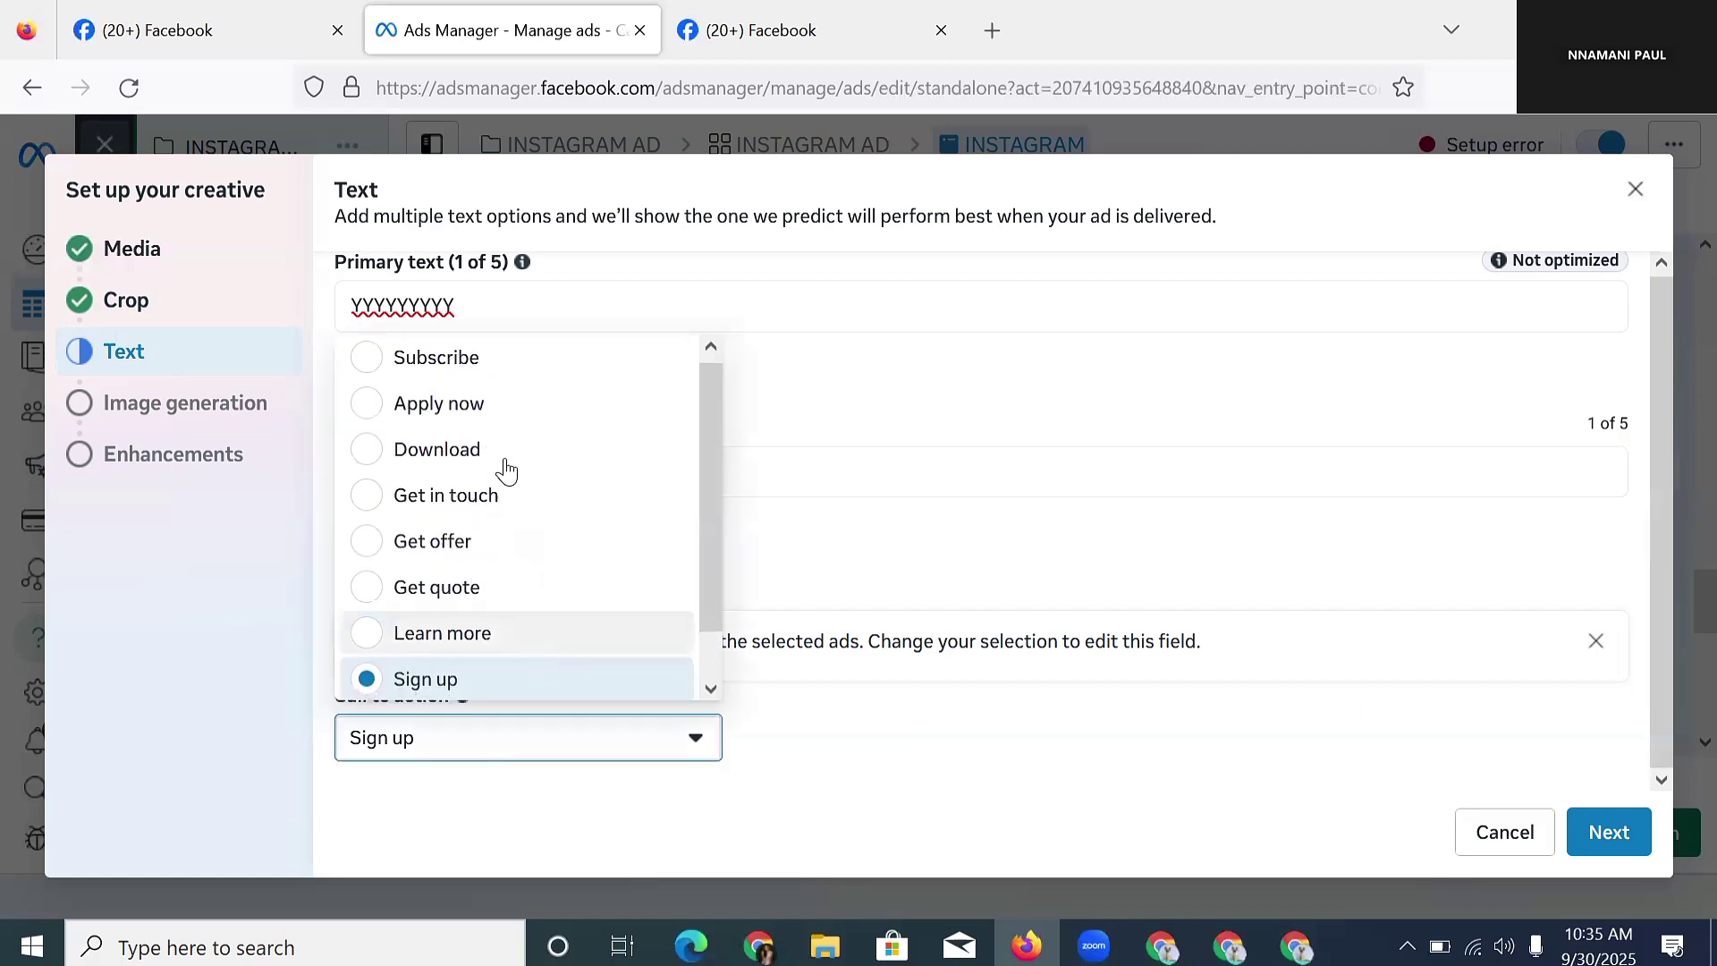
{"action": "scroll", "coordinate": [501, 554], "scroll_direction": "down", "scroll_amount": 1}
{"action": "scroll", "coordinate": [501, 594], "scroll_direction": "up", "scroll_amount": 1}
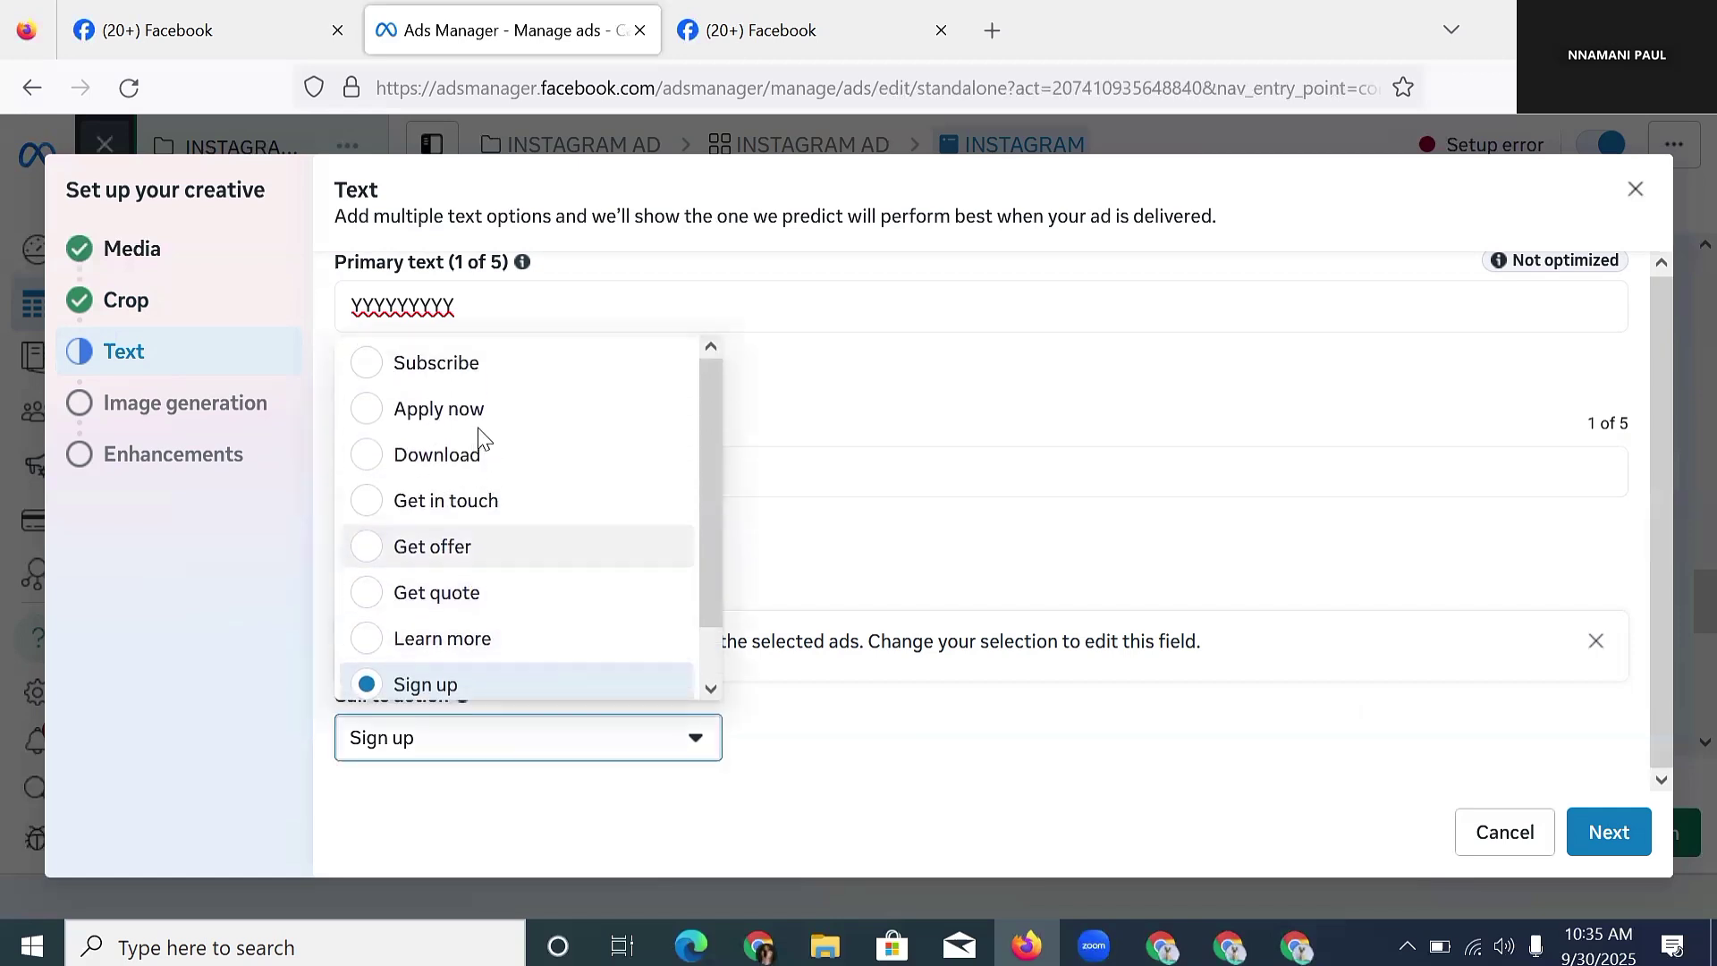
{"action": "scroll", "coordinate": [484, 500], "scroll_direction": "down", "scroll_amount": 1}
{"action": "scroll", "coordinate": [420, 510], "scroll_direction": "up", "scroll_amount": 1}
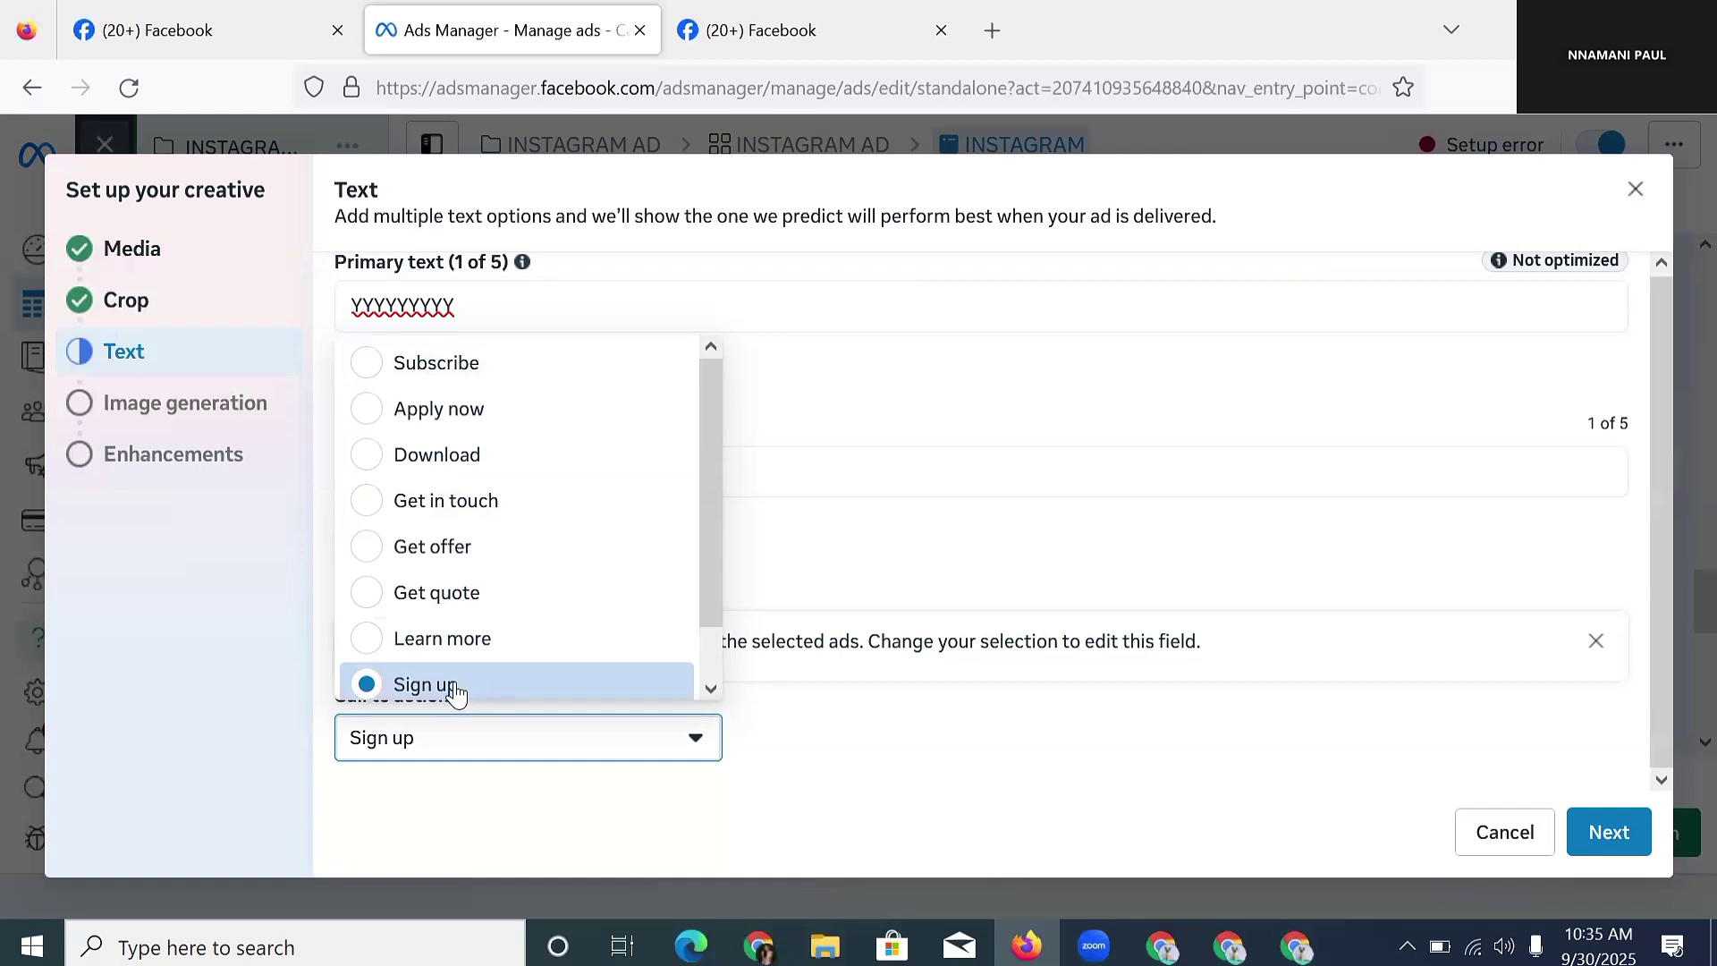
{"action": "scroll", "coordinate": [455, 682], "scroll_direction": "down", "scroll_amount": 1}
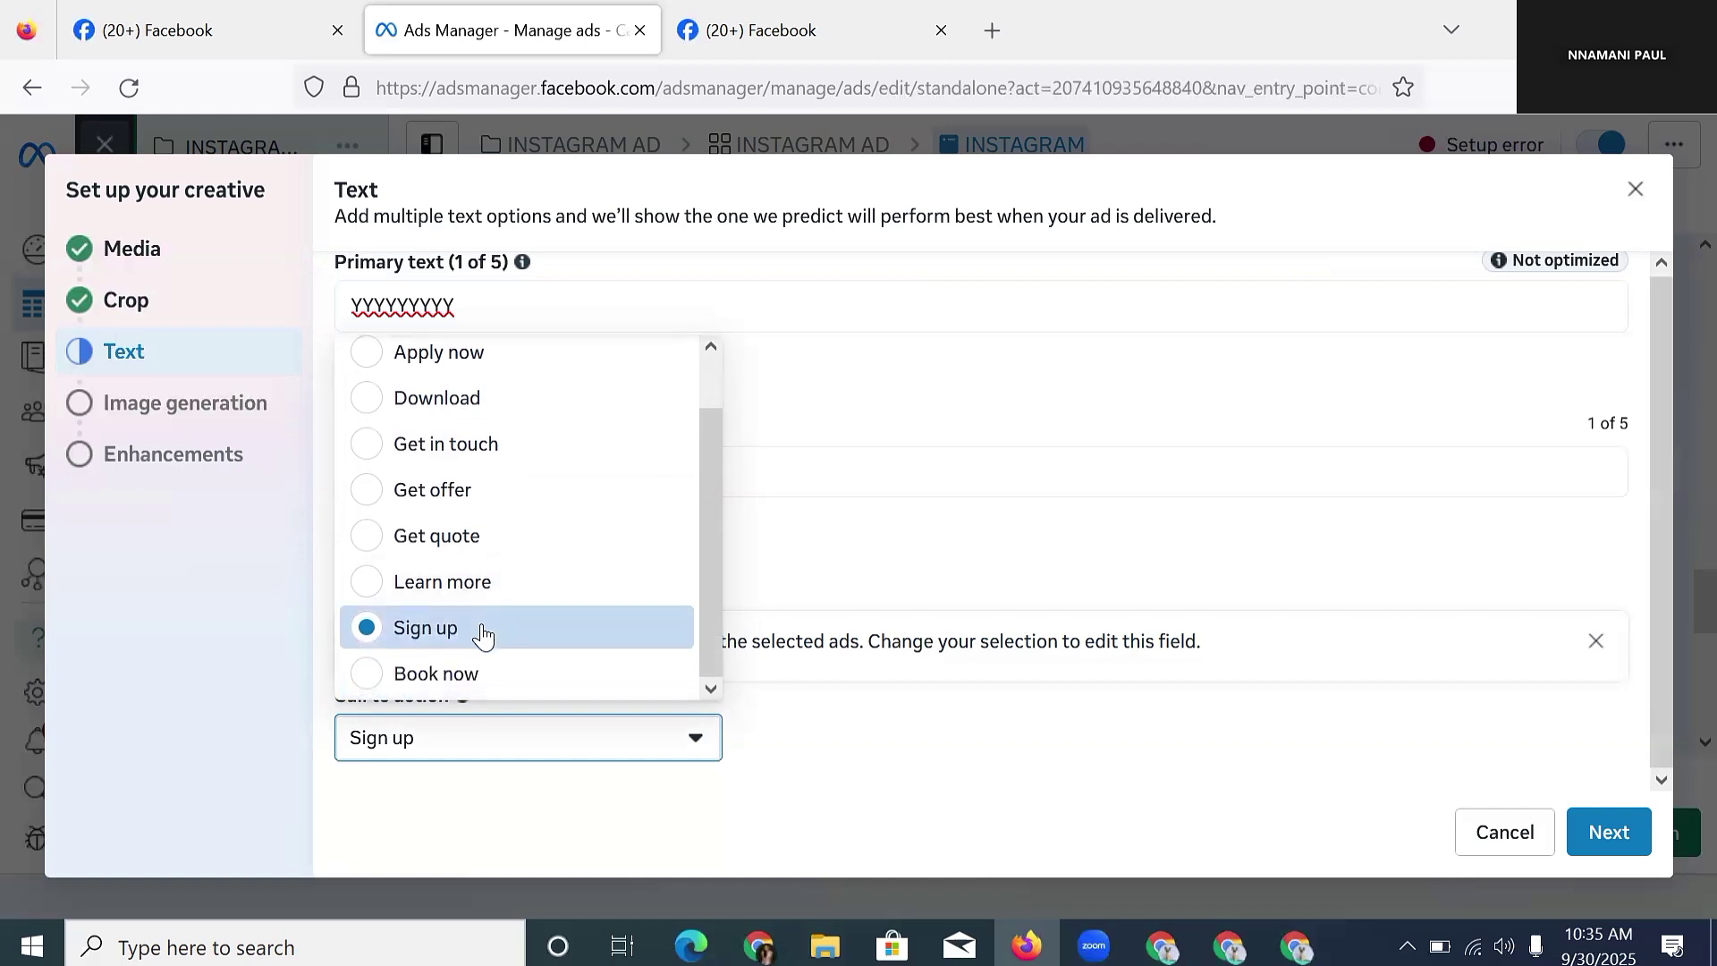
{"action": "left_click", "coordinate": [484, 632]}
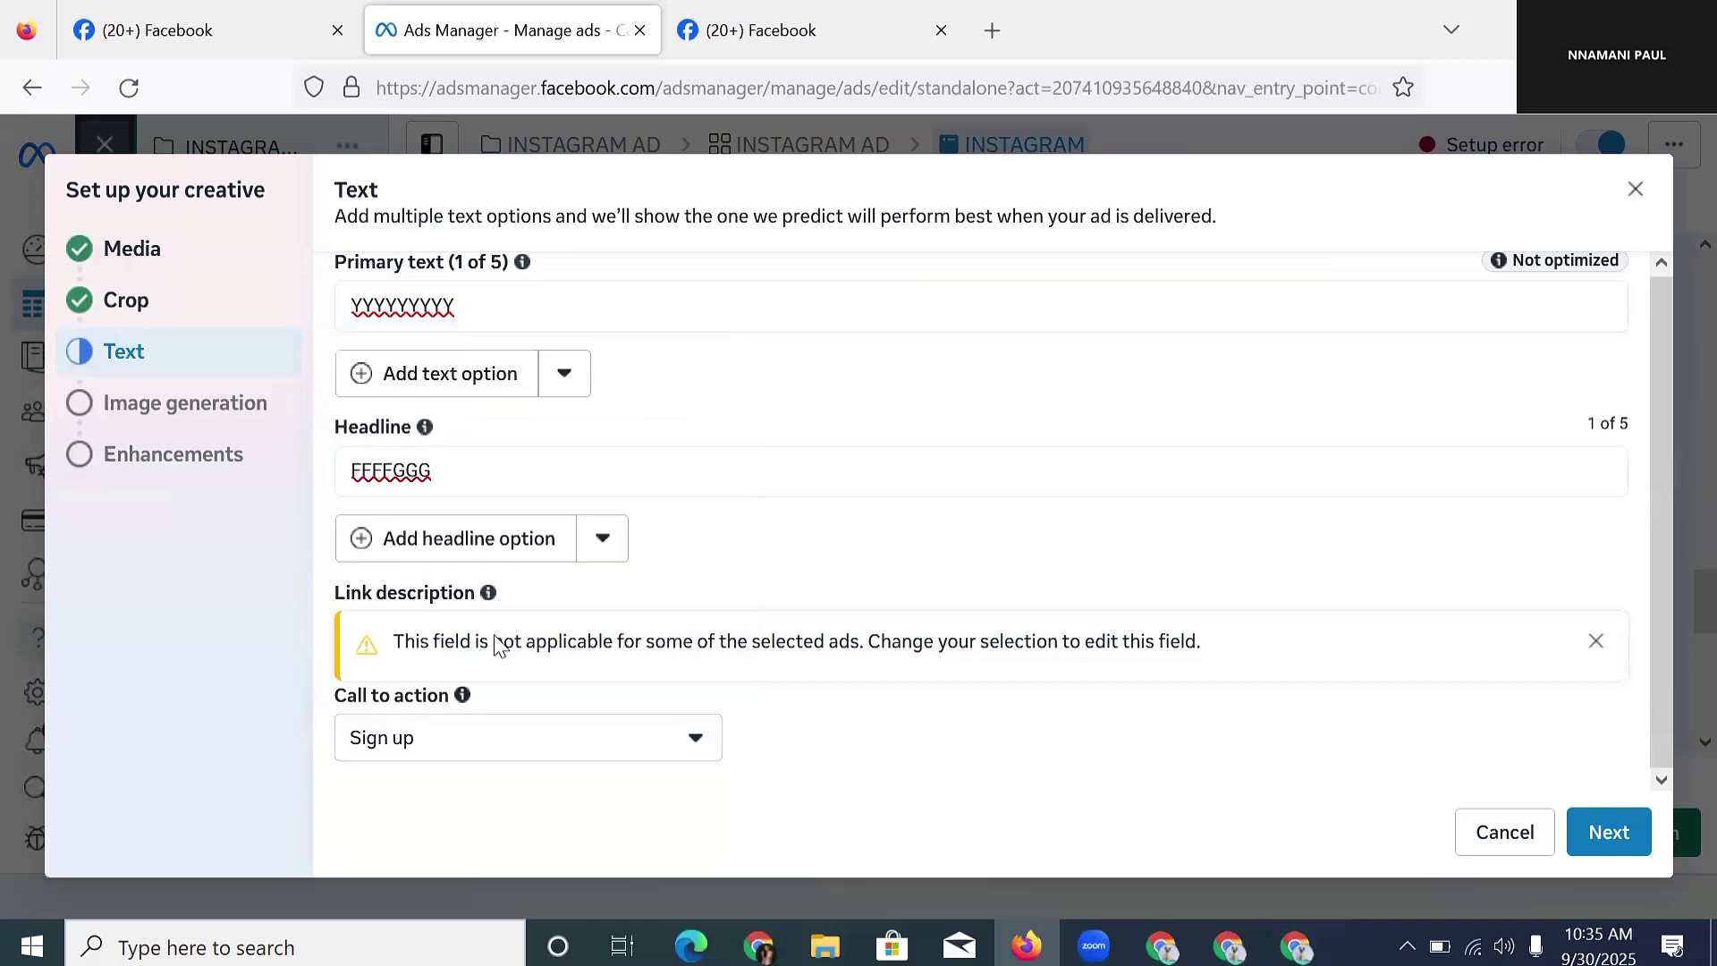
- Continue past the text options, skip the AI image generation and finish the creative setup with the enhancements unchanged
{"action": "left_click", "coordinate": [1620, 841]}
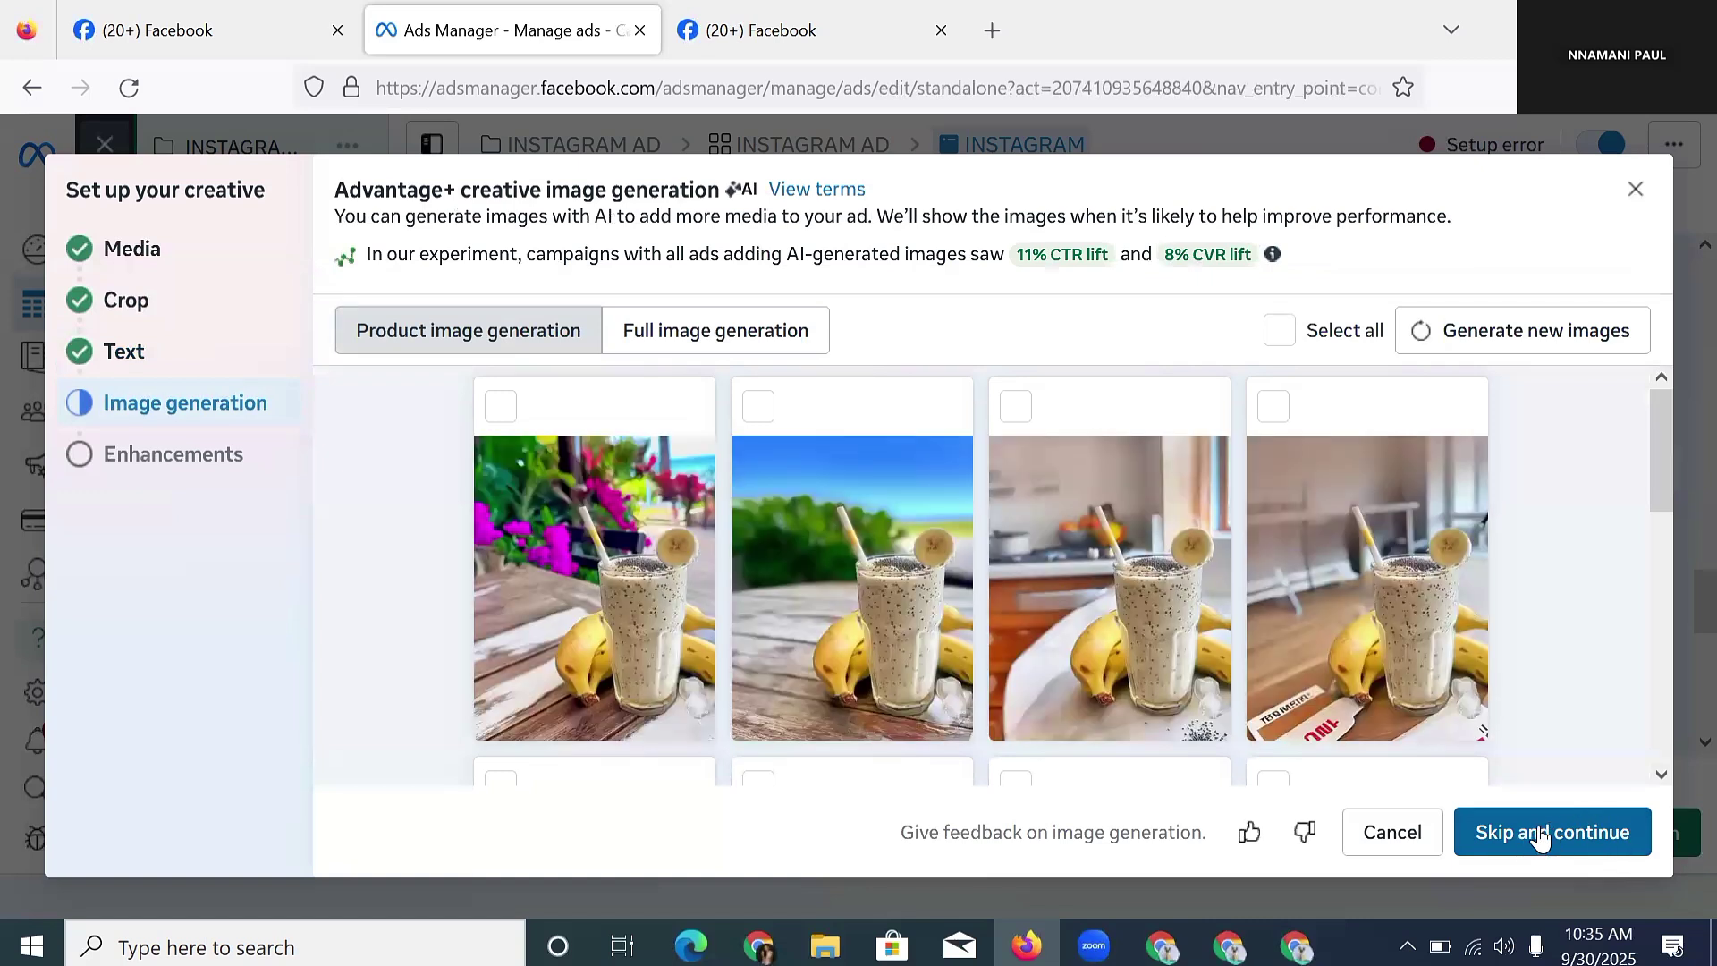
{"action": "left_click", "coordinate": [1521, 840]}
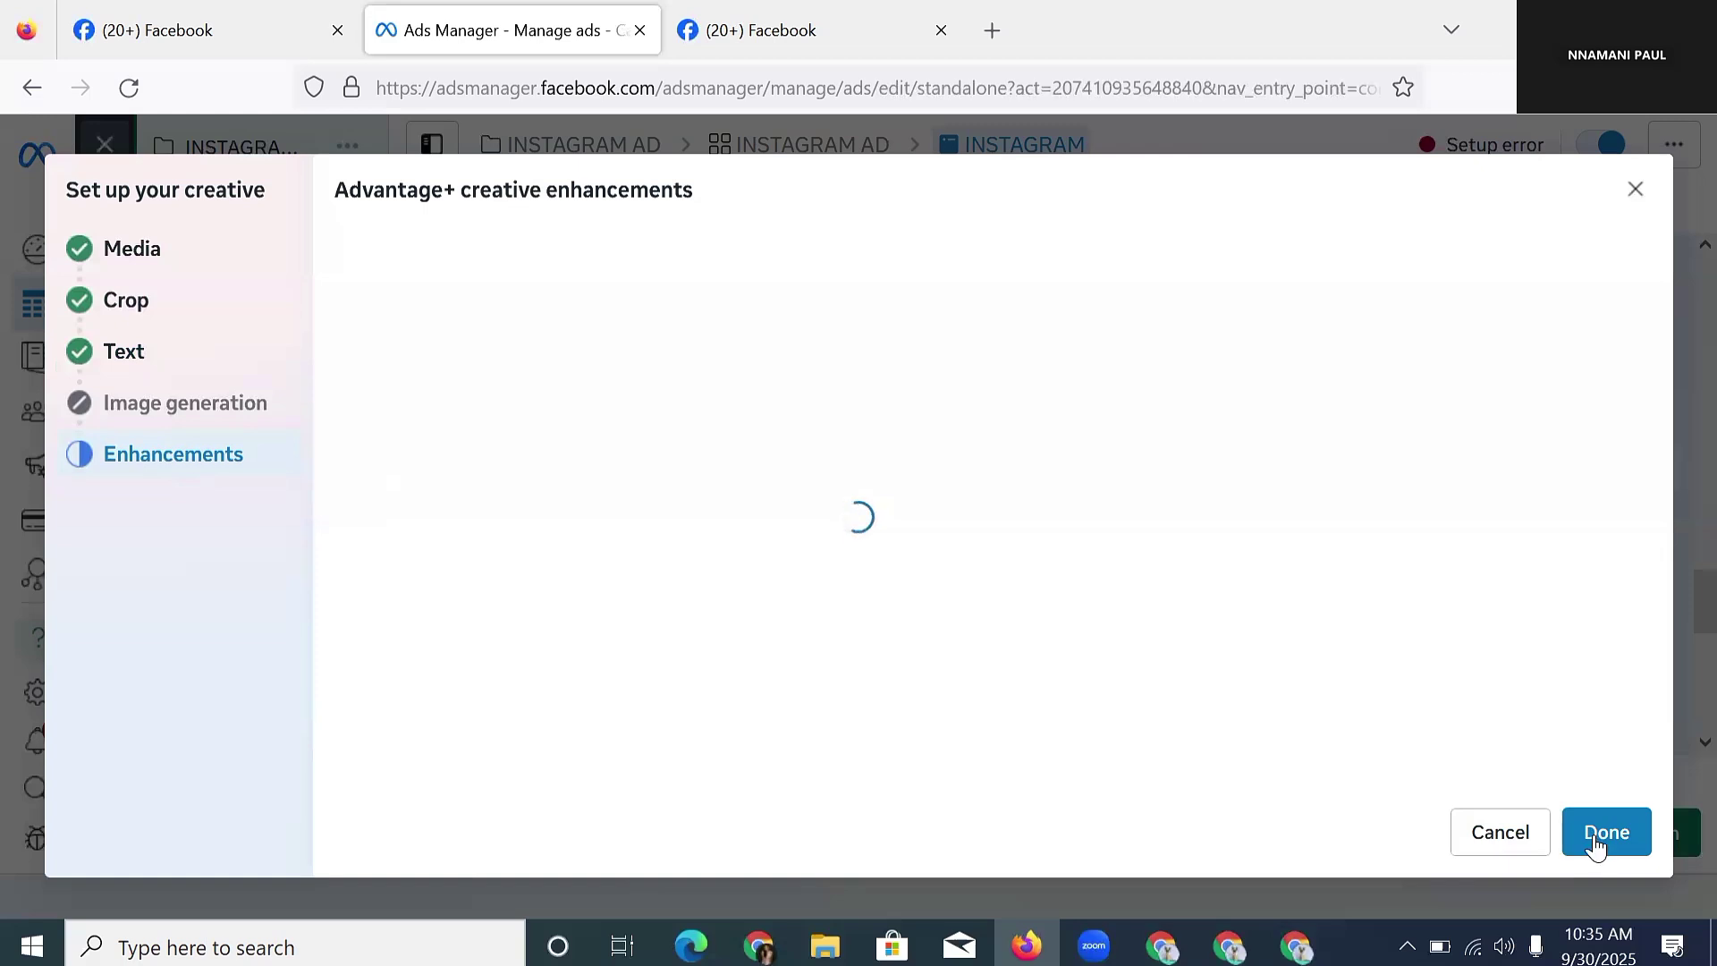
{"action": "left_click", "coordinate": [1638, 835]}
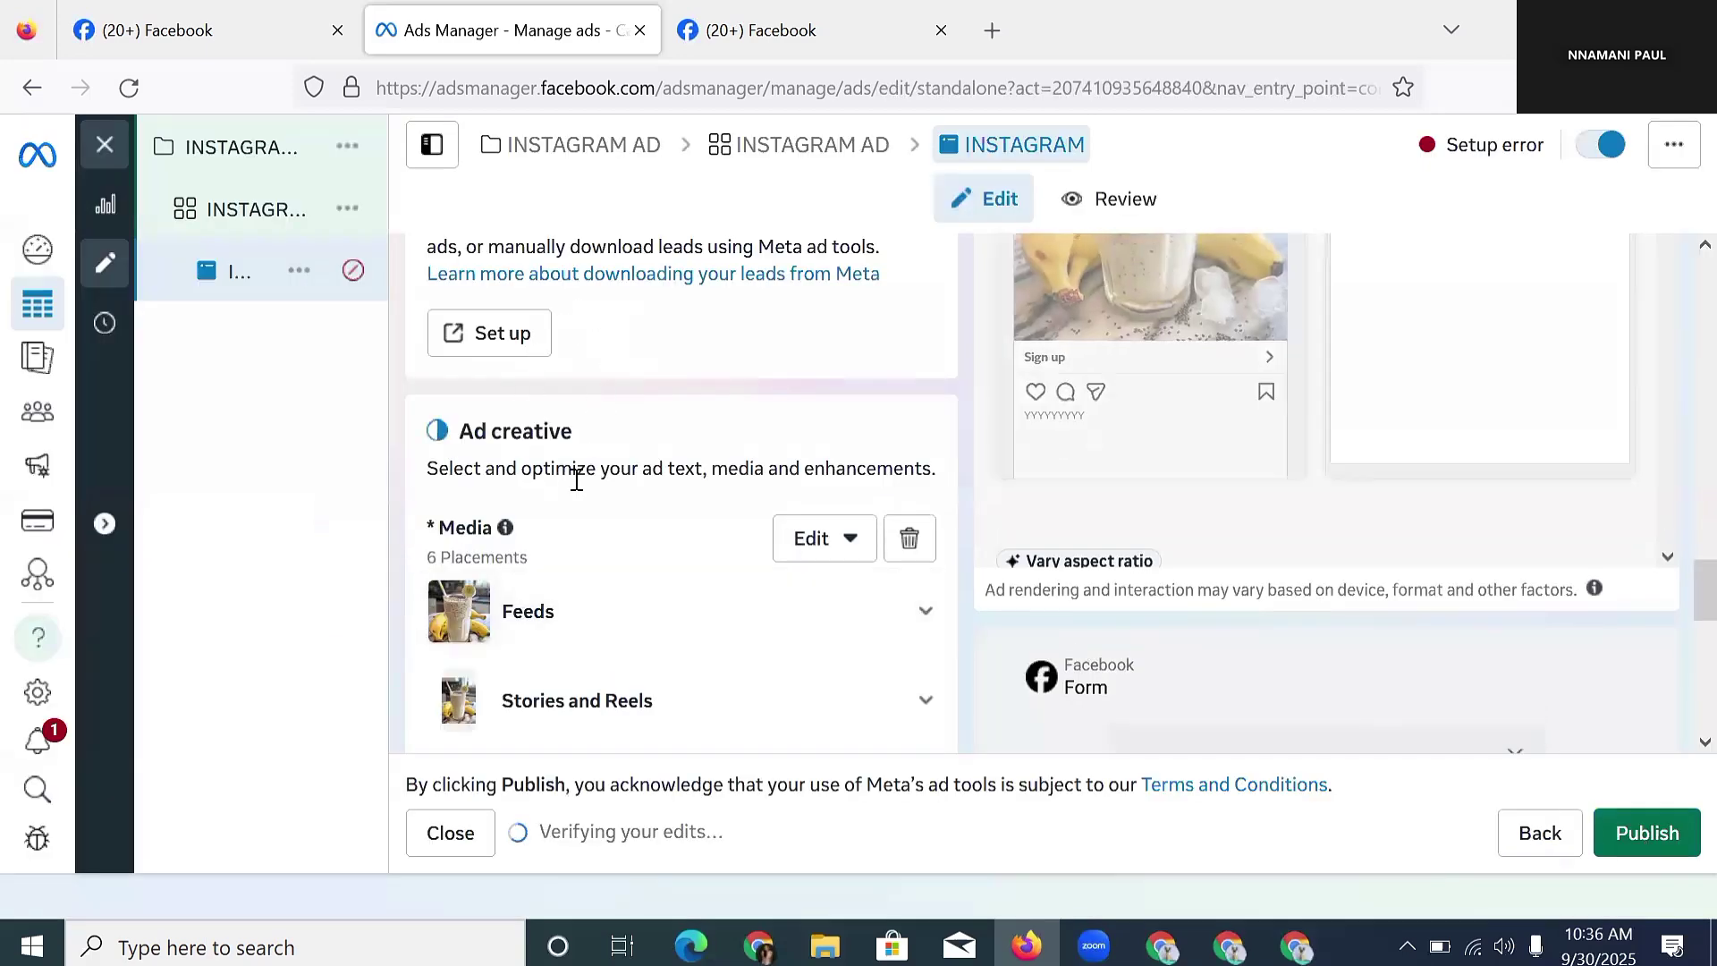
- Publish the INSTAGRAM ad together with its campaign and ad set
{"action": "scroll", "coordinate": [858, 572], "scroll_direction": "up", "scroll_amount": 3}
{"action": "scroll", "coordinate": [849, 577], "scroll_direction": "up", "scroll_amount": 10}
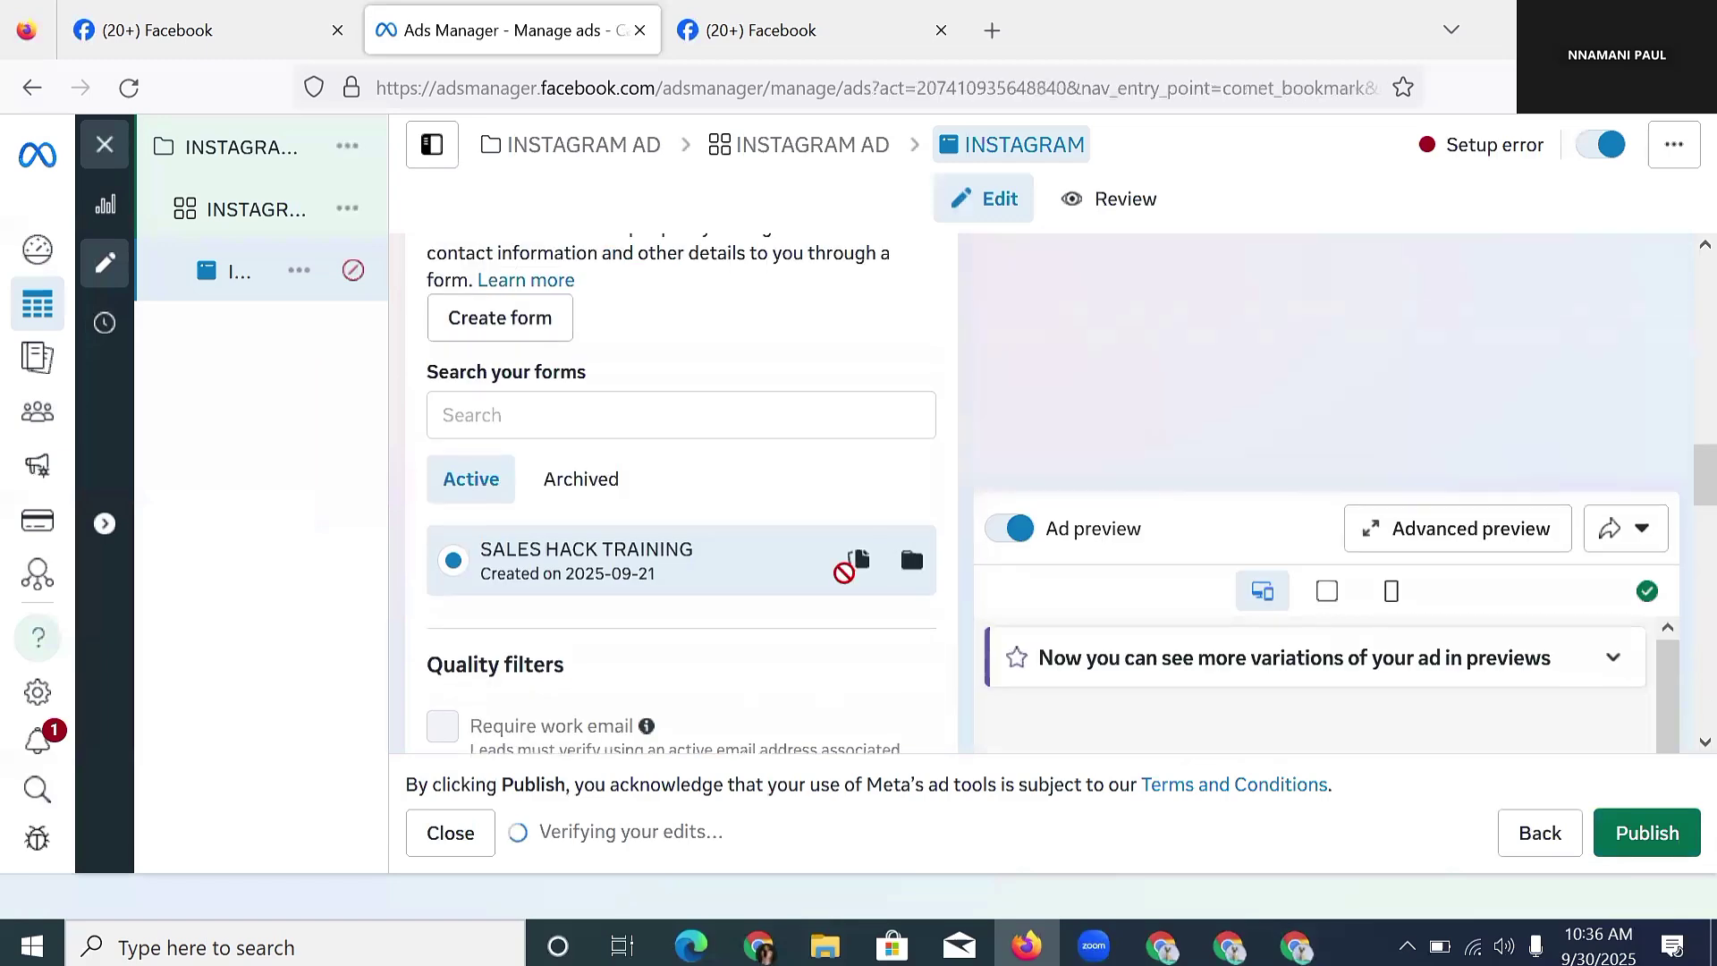
{"action": "scroll", "coordinate": [838, 508], "scroll_direction": "down", "scroll_amount": 3}
{"action": "scroll", "coordinate": [787, 506], "scroll_direction": "up", "scroll_amount": 5}
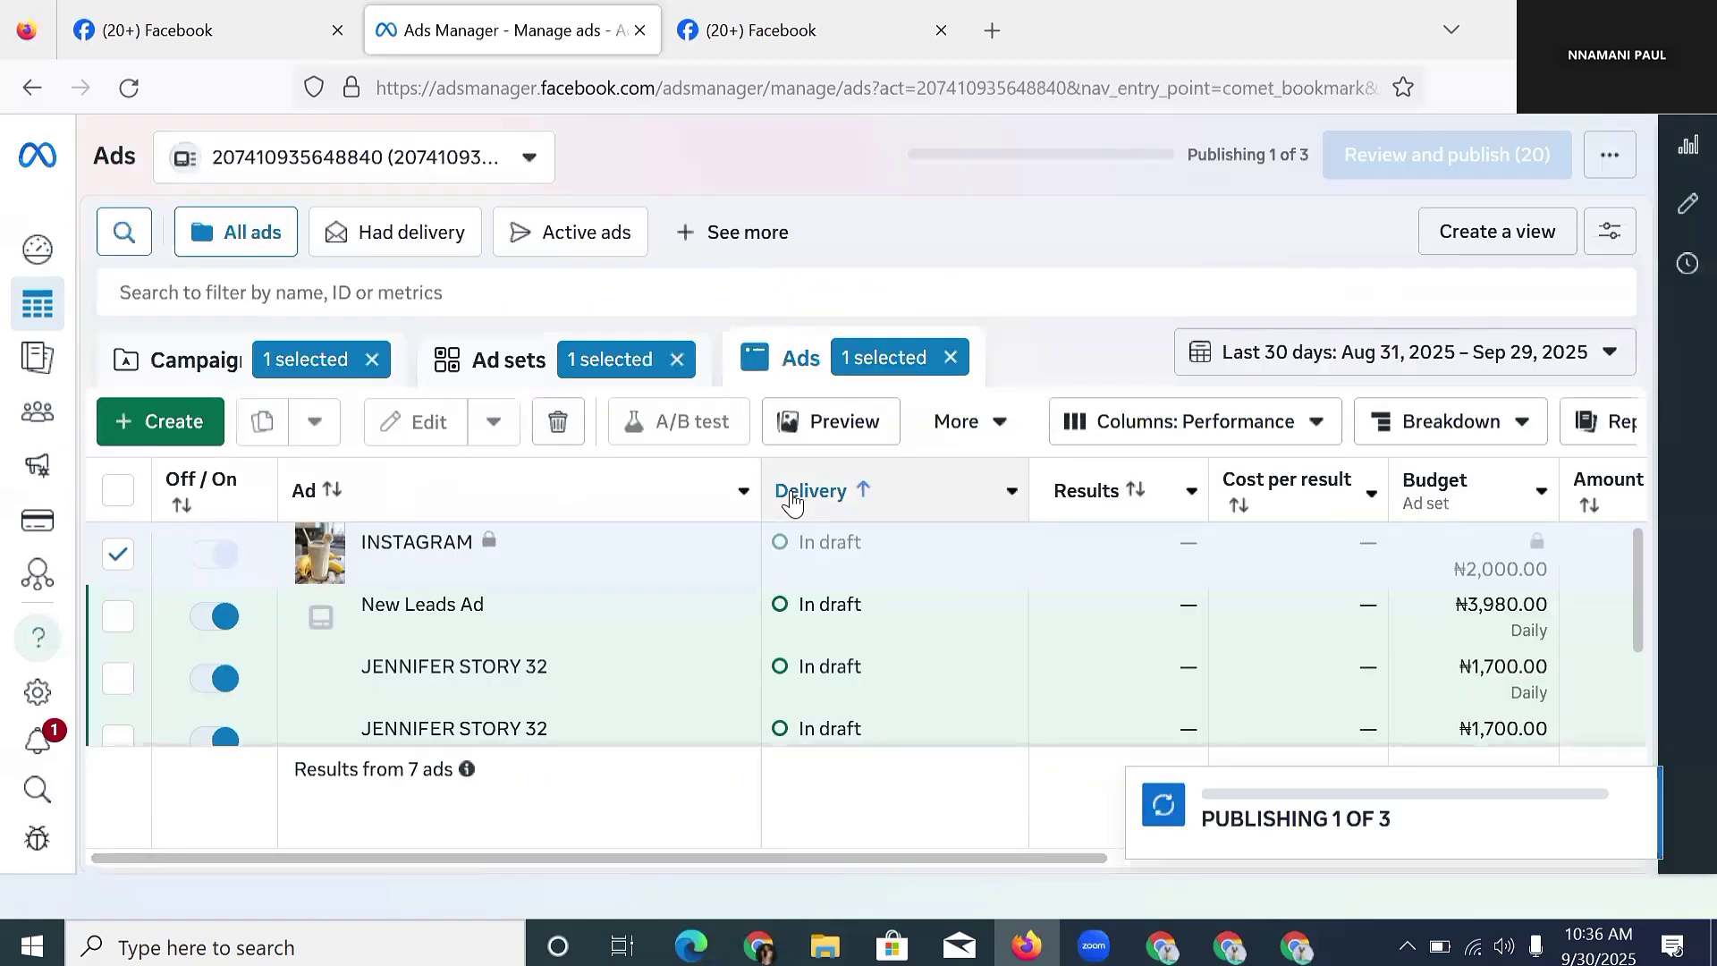
{"action": "scroll", "coordinate": [814, 572], "scroll_direction": "down", "scroll_amount": 4}
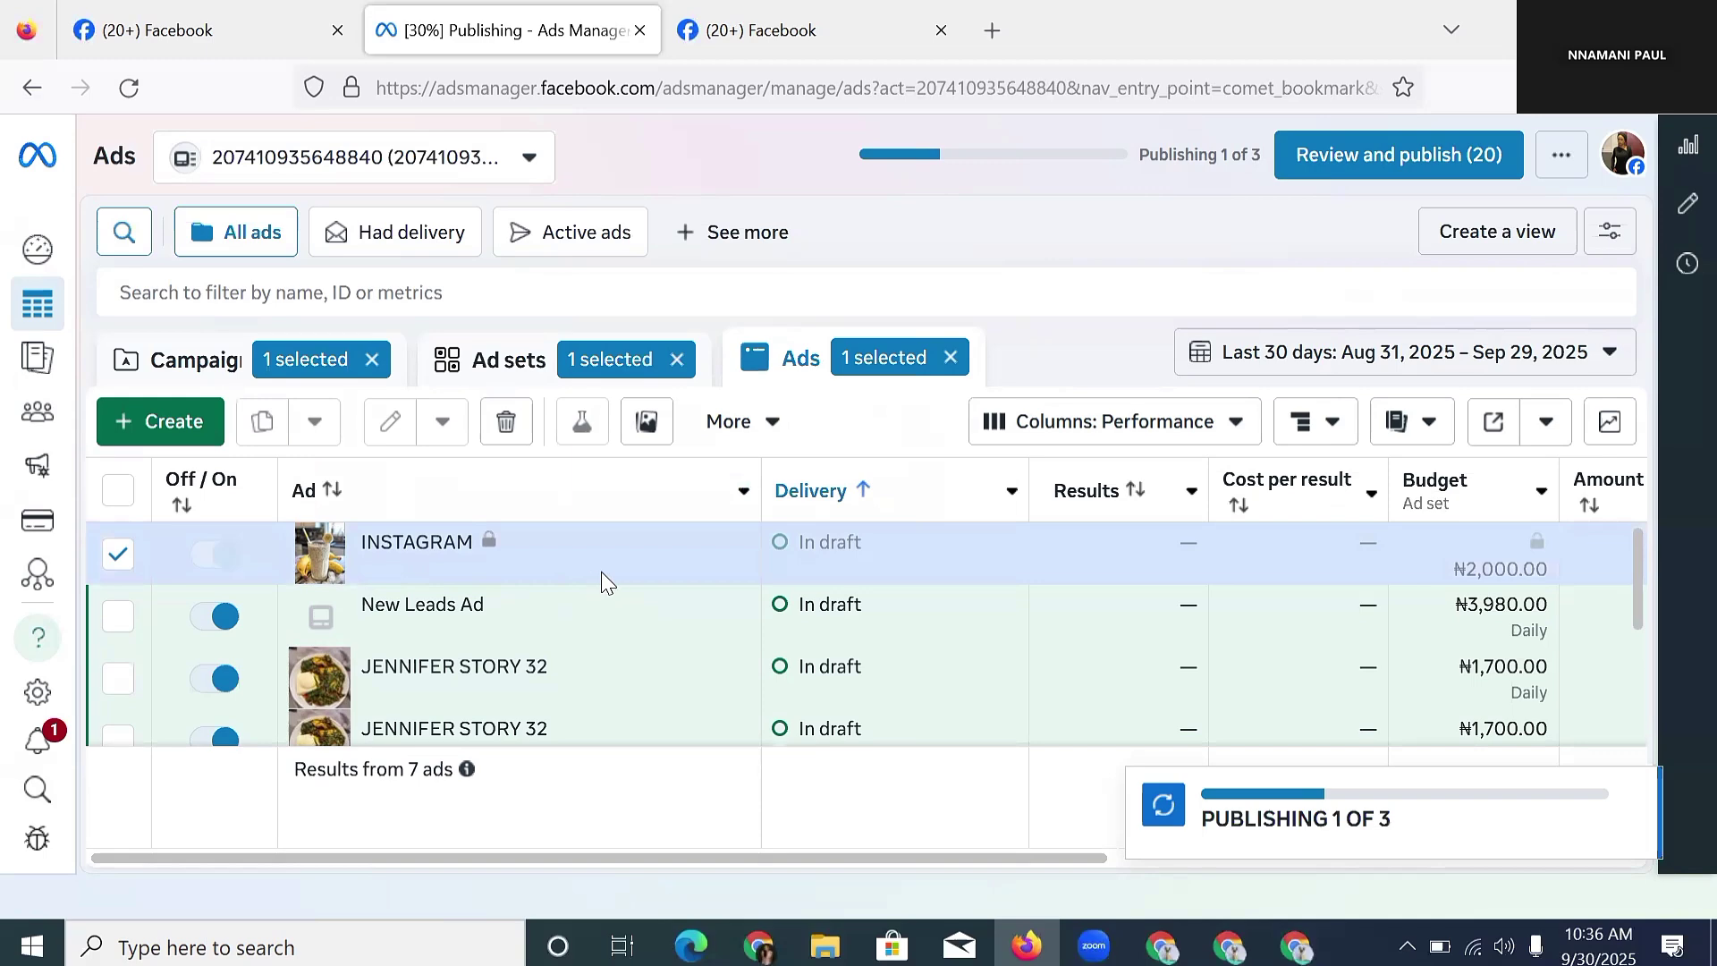
- Reopen the INSTAGRAM ad for editing and dismiss the publishing notification
{"action": "mouse_move", "coordinate": [431, 566]}
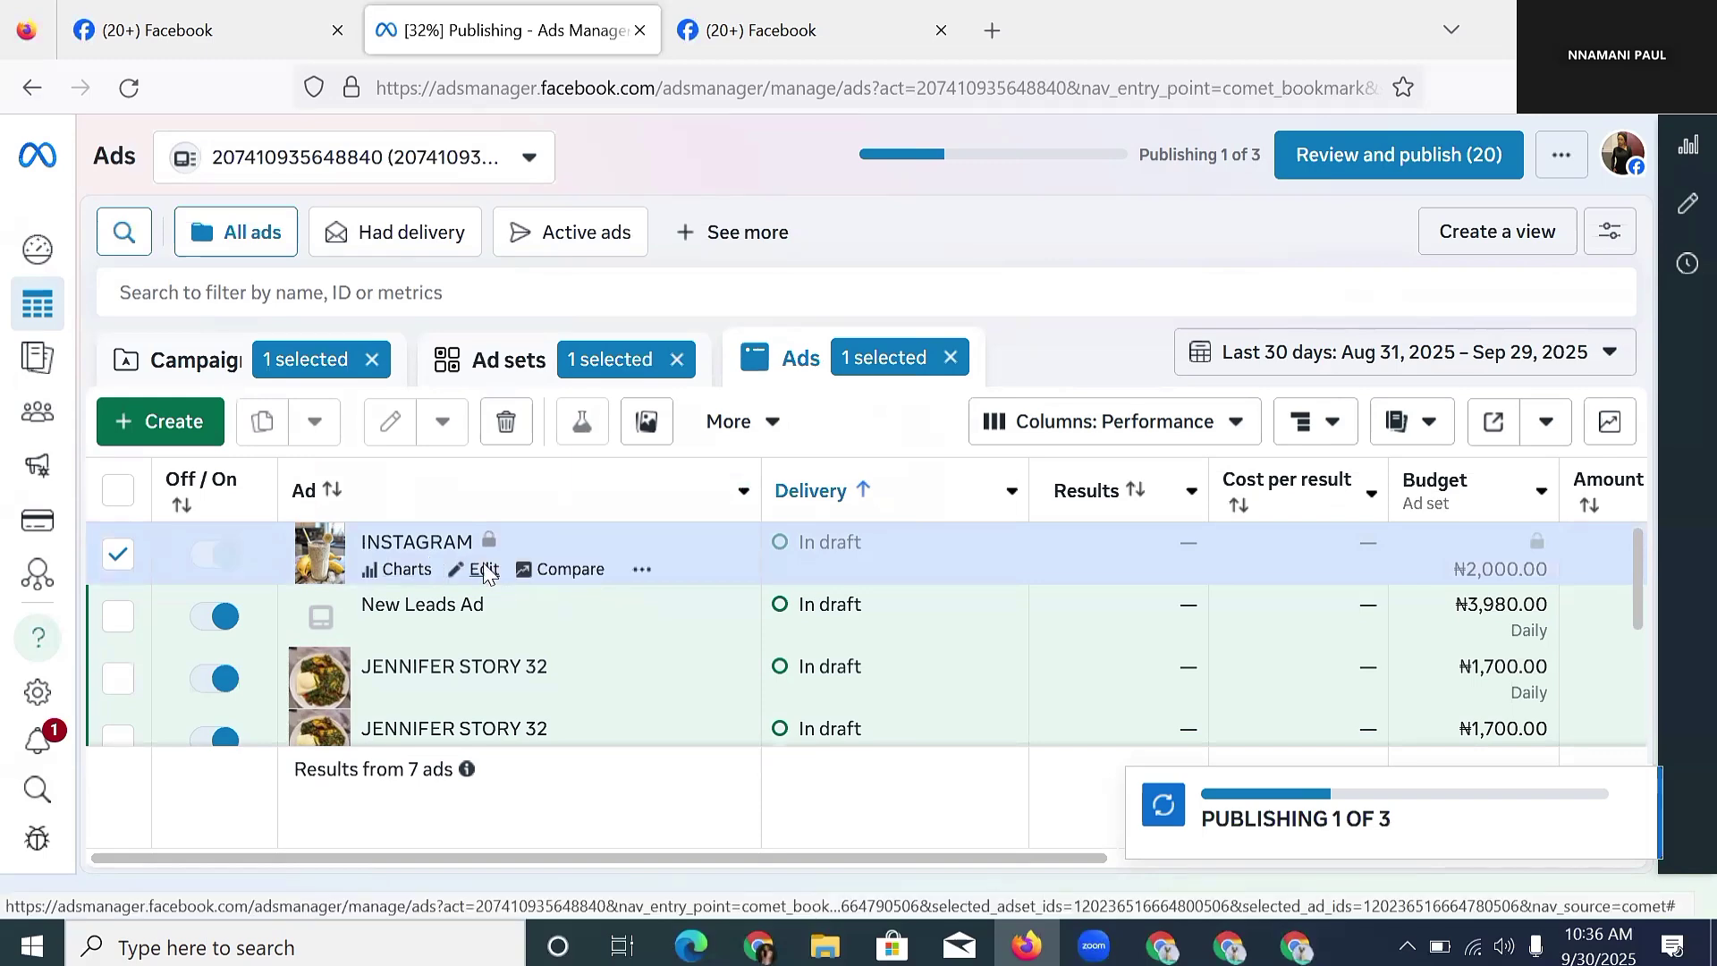
{"action": "left_click", "coordinate": [485, 571]}
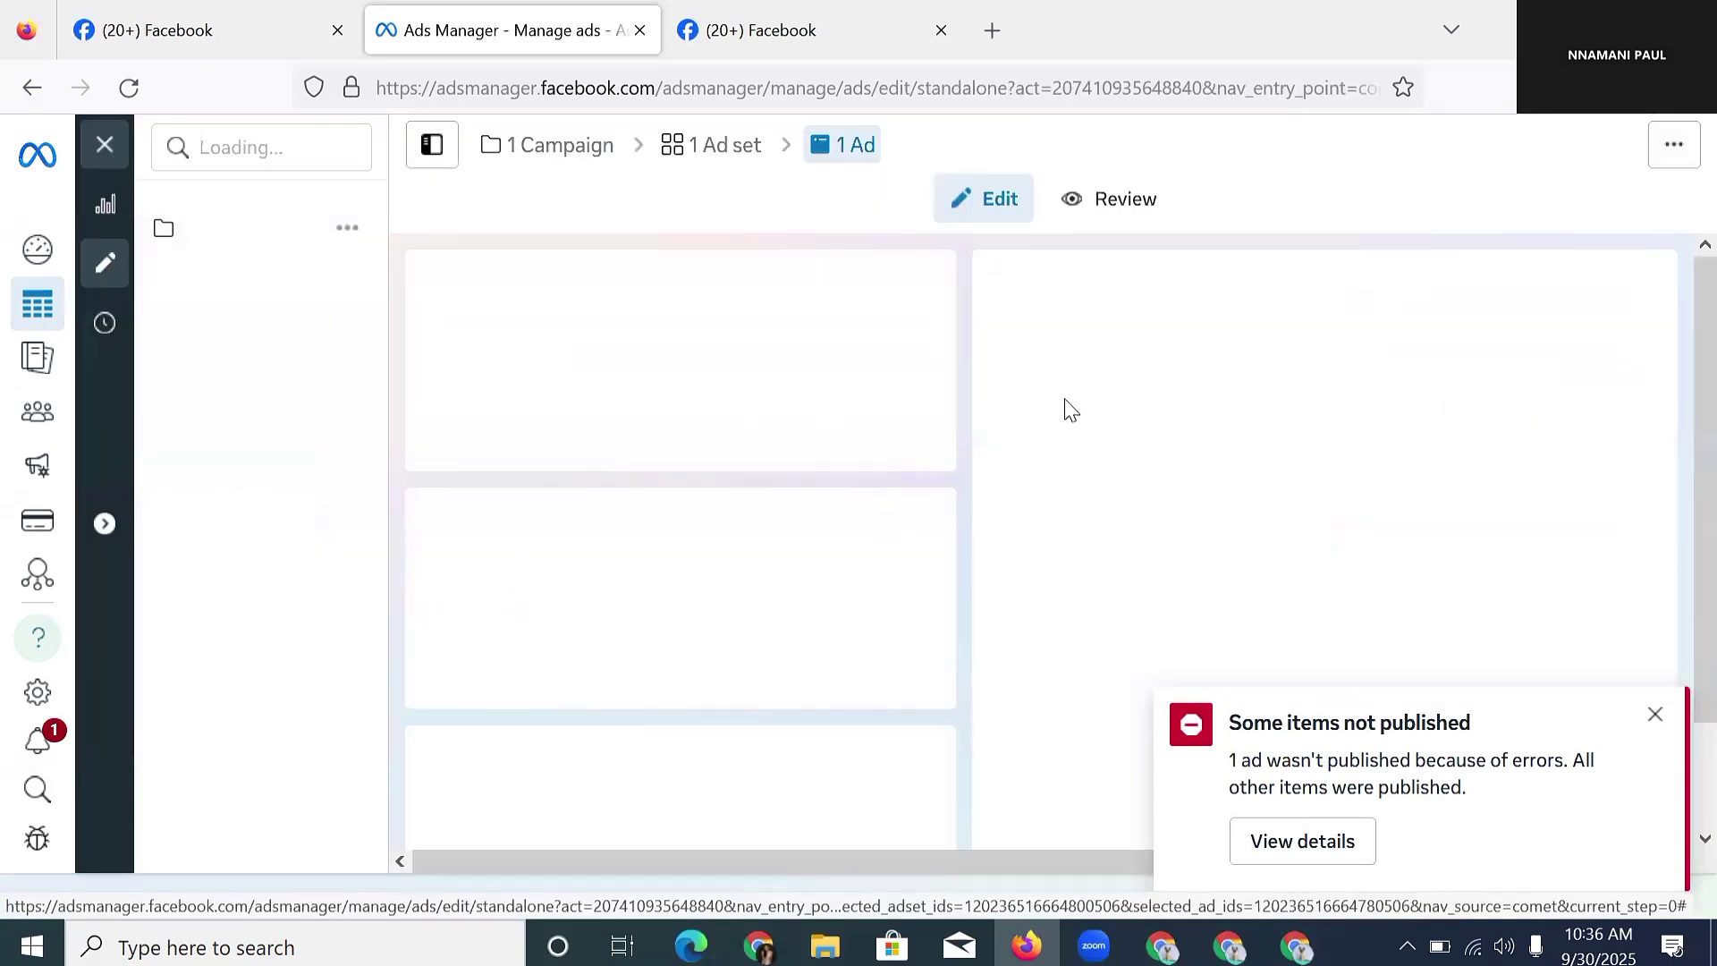
{"action": "left_click", "coordinate": [1652, 715]}
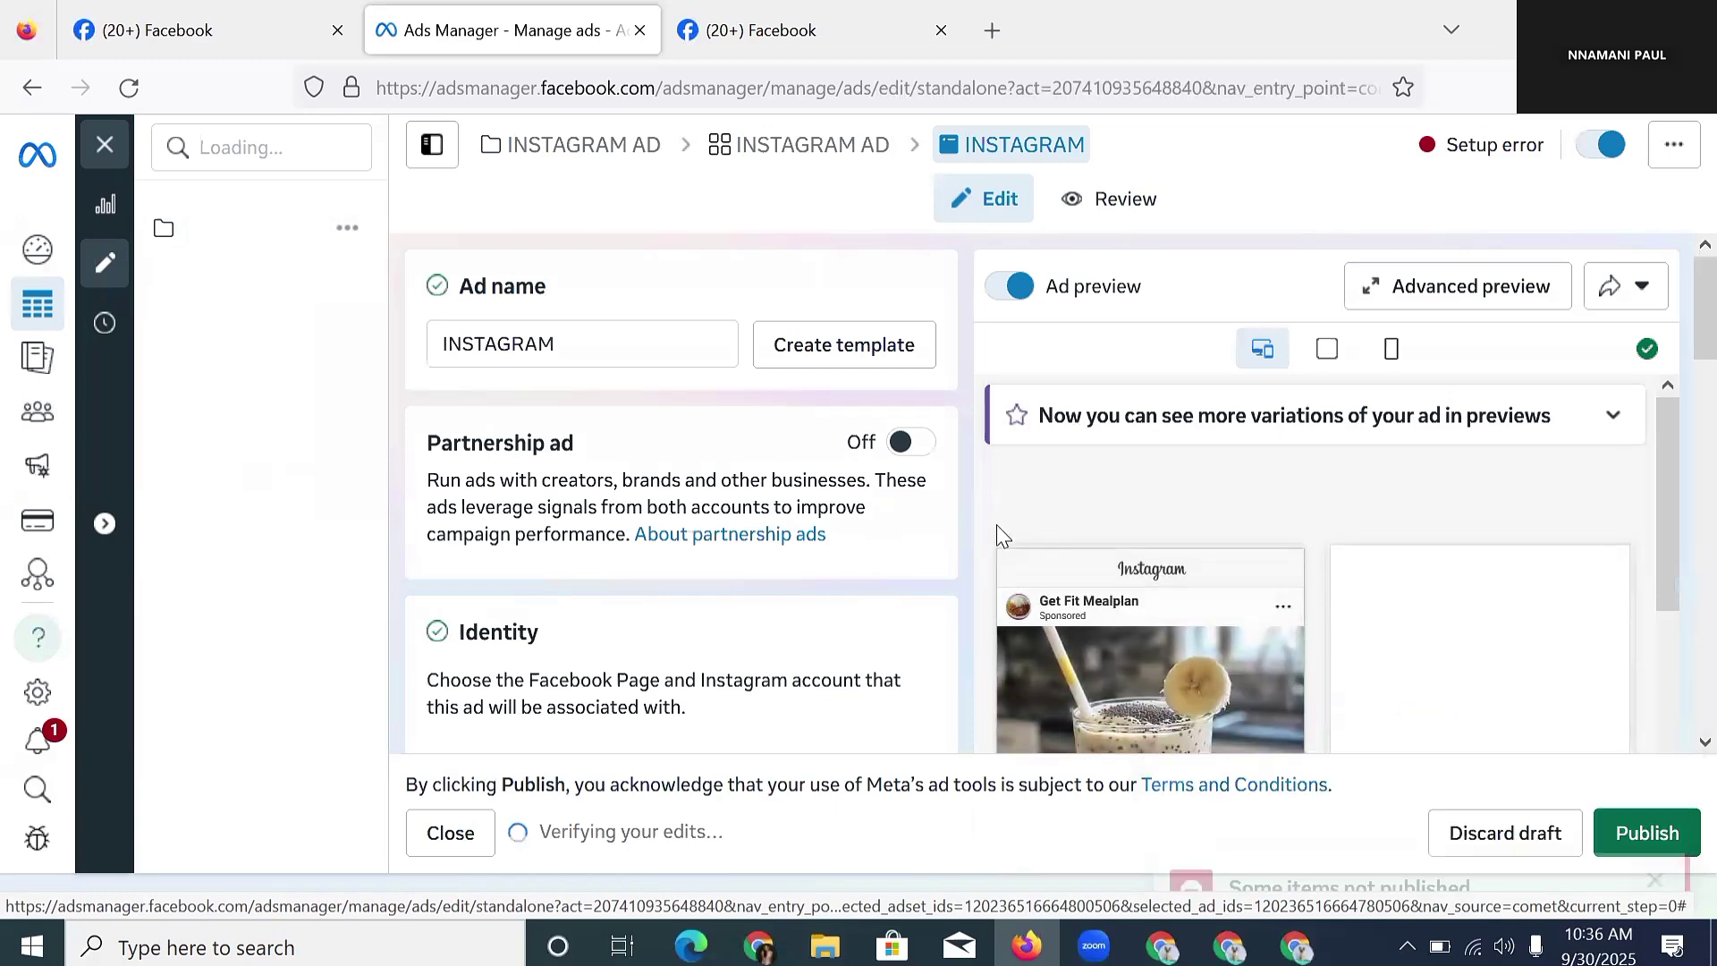
- Examine the ad's verification message for the reason behind its setup error
{"action": "scroll", "coordinate": [771, 517], "scroll_direction": "down", "scroll_amount": 5}
{"action": "scroll", "coordinate": [771, 517], "scroll_direction": "down", "scroll_amount": 5}
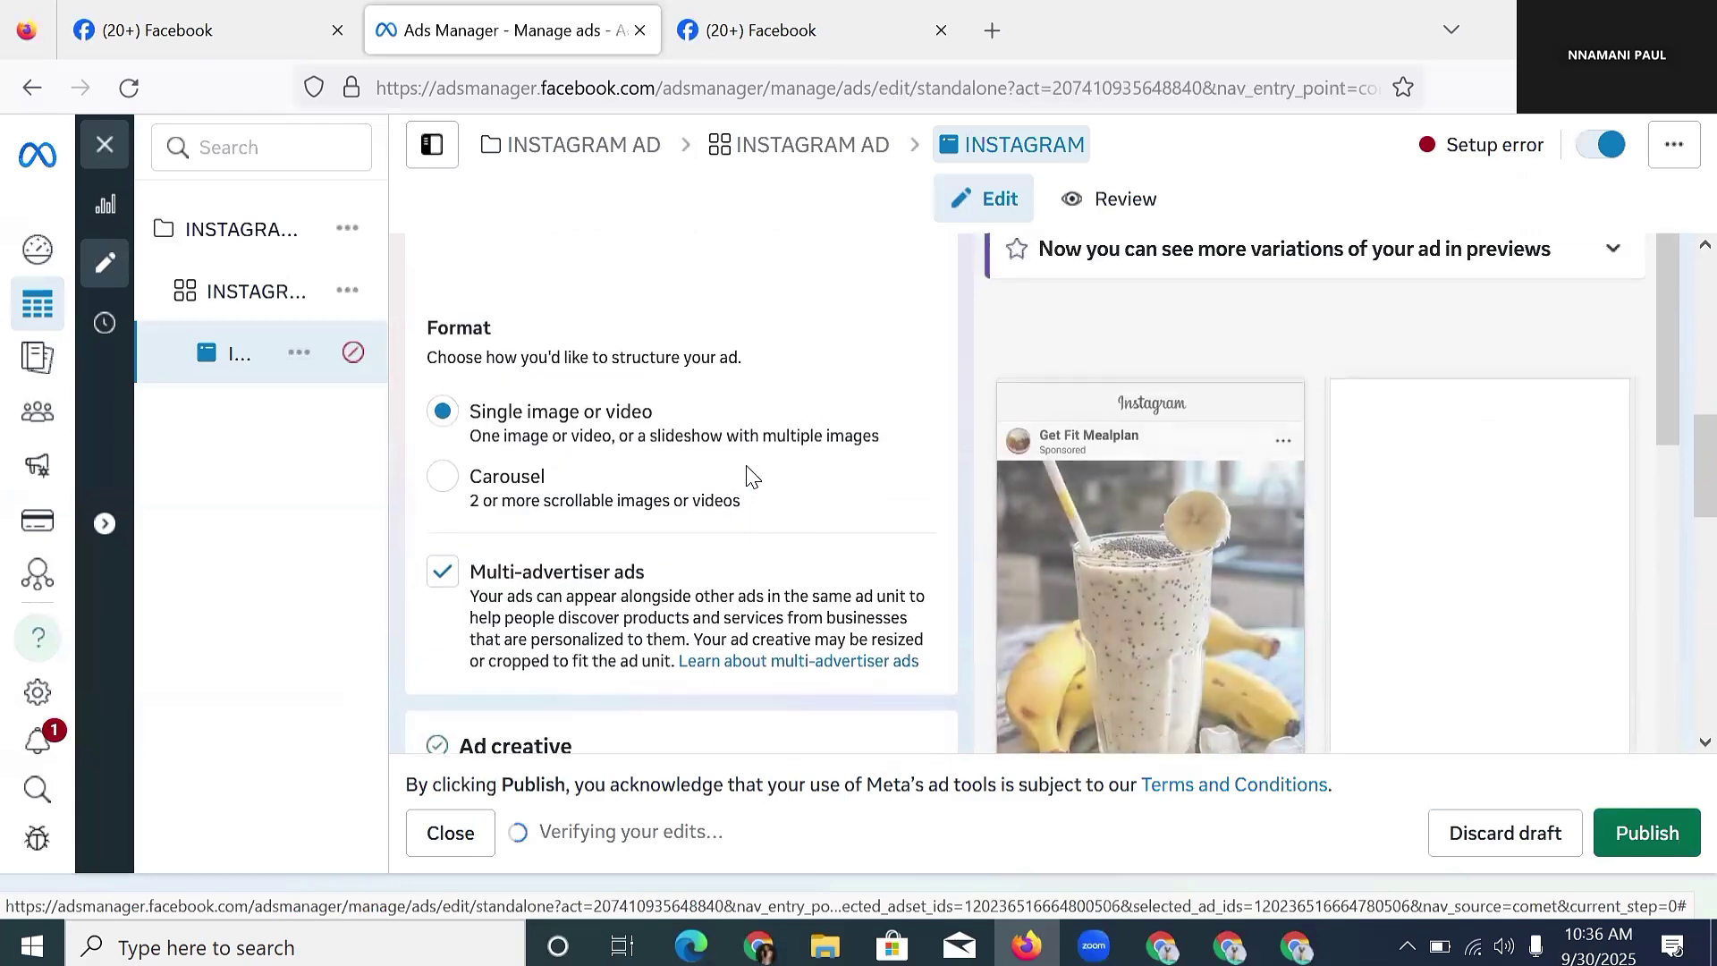
{"action": "scroll", "coordinate": [781, 442], "scroll_direction": "down", "scroll_amount": 5}
{"action": "scroll", "coordinate": [899, 492], "scroll_direction": "down", "scroll_amount": 3}
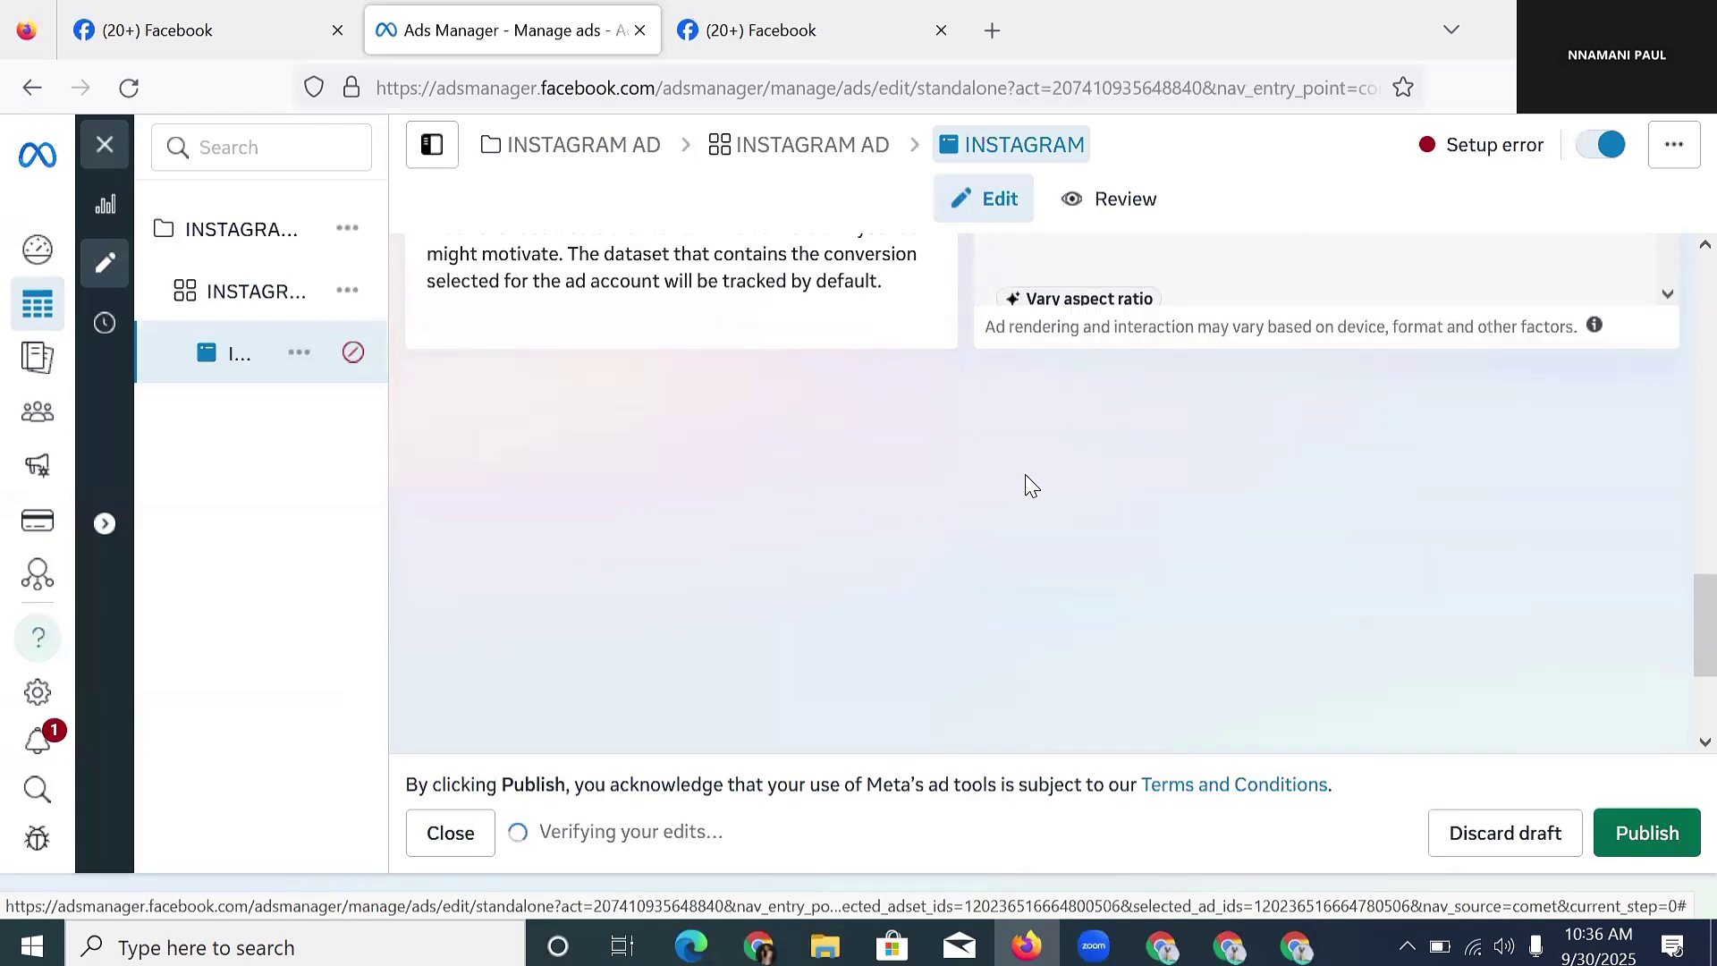
{"action": "scroll", "coordinate": [1027, 474], "scroll_direction": "up", "scroll_amount": 8}
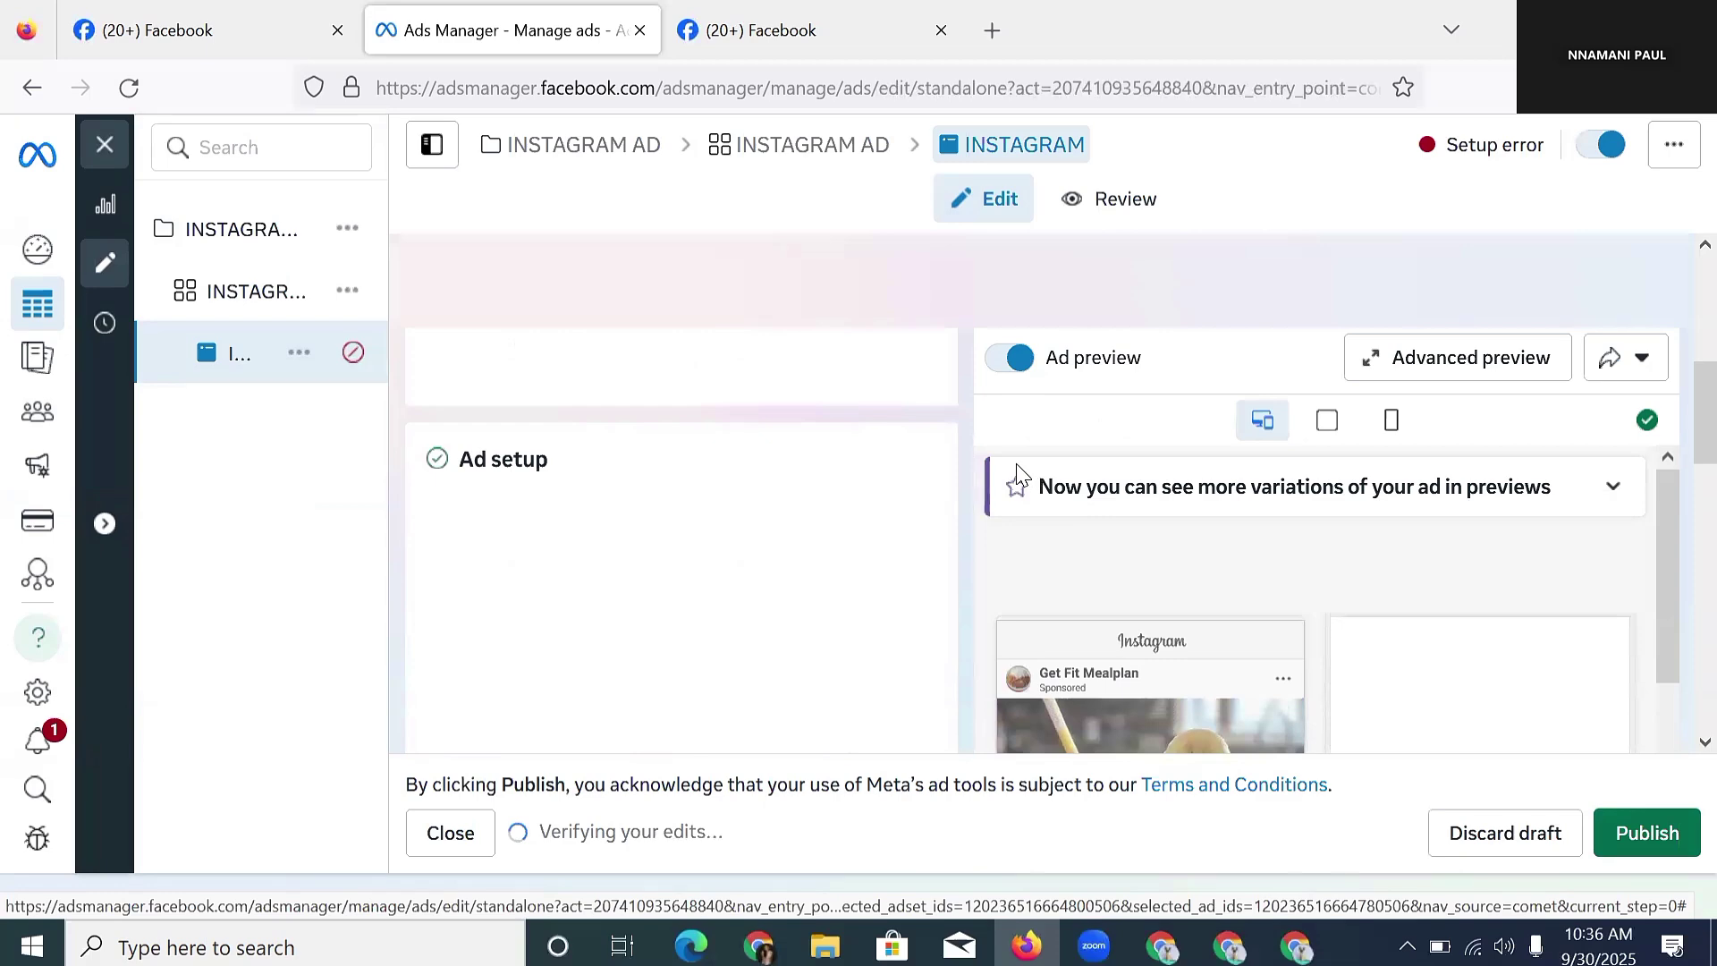
{"action": "scroll", "coordinate": [1010, 474], "scroll_direction": "down", "scroll_amount": 5}
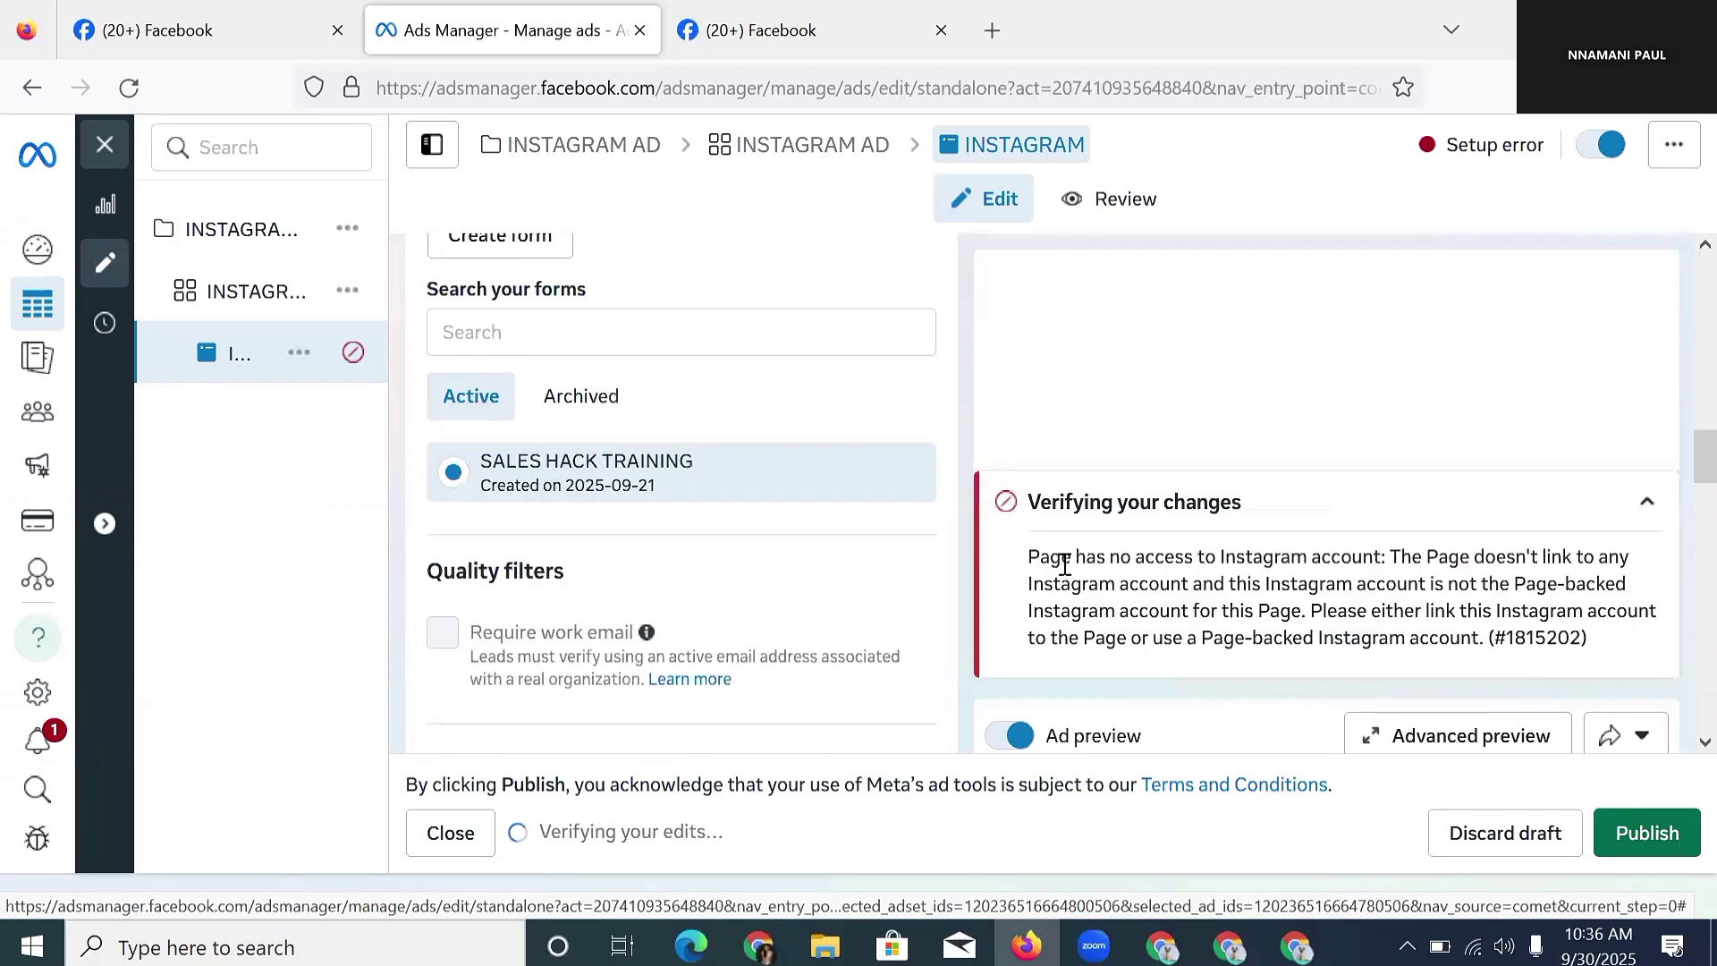
{"action": "left_click_drag", "start_coordinate": [1062, 556], "coordinate": [1483, 431]}
{"action": "left_click", "coordinate": [1483, 431]}
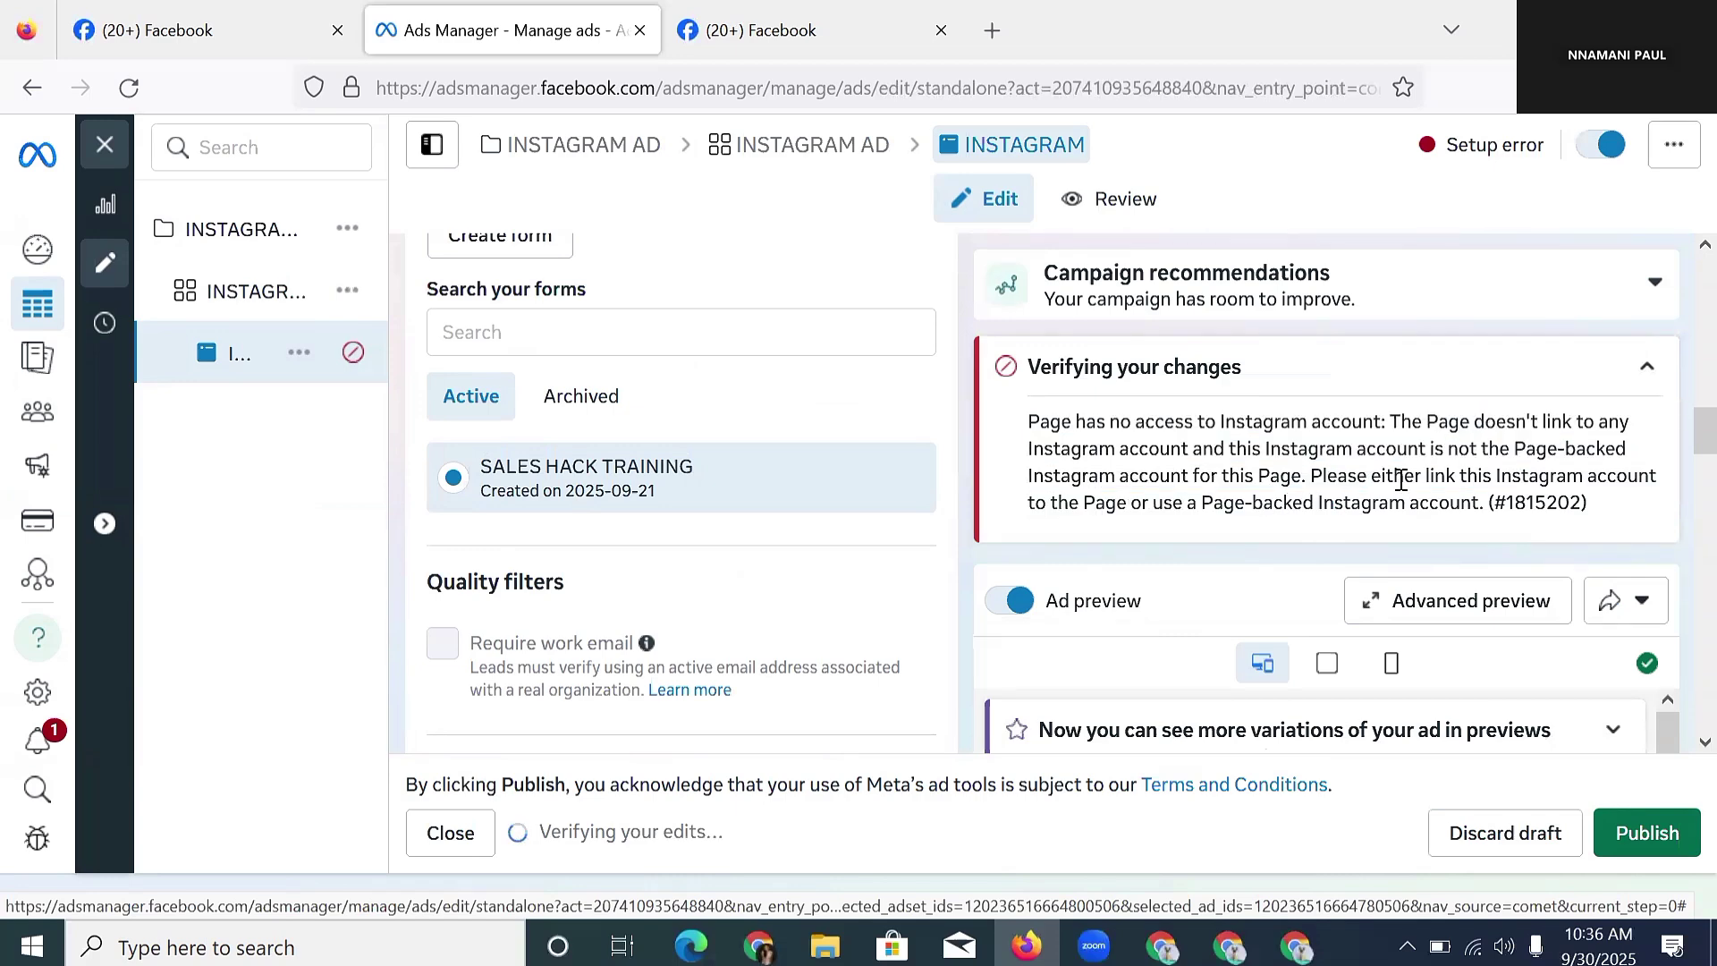
- Look through the ad's identity, lead form and creative settings for the source of the setup error
{"action": "scroll", "coordinate": [841, 536], "scroll_direction": "up", "scroll_amount": 5}
{"action": "scroll", "coordinate": [841, 537], "scroll_direction": "up", "scroll_amount": 10}
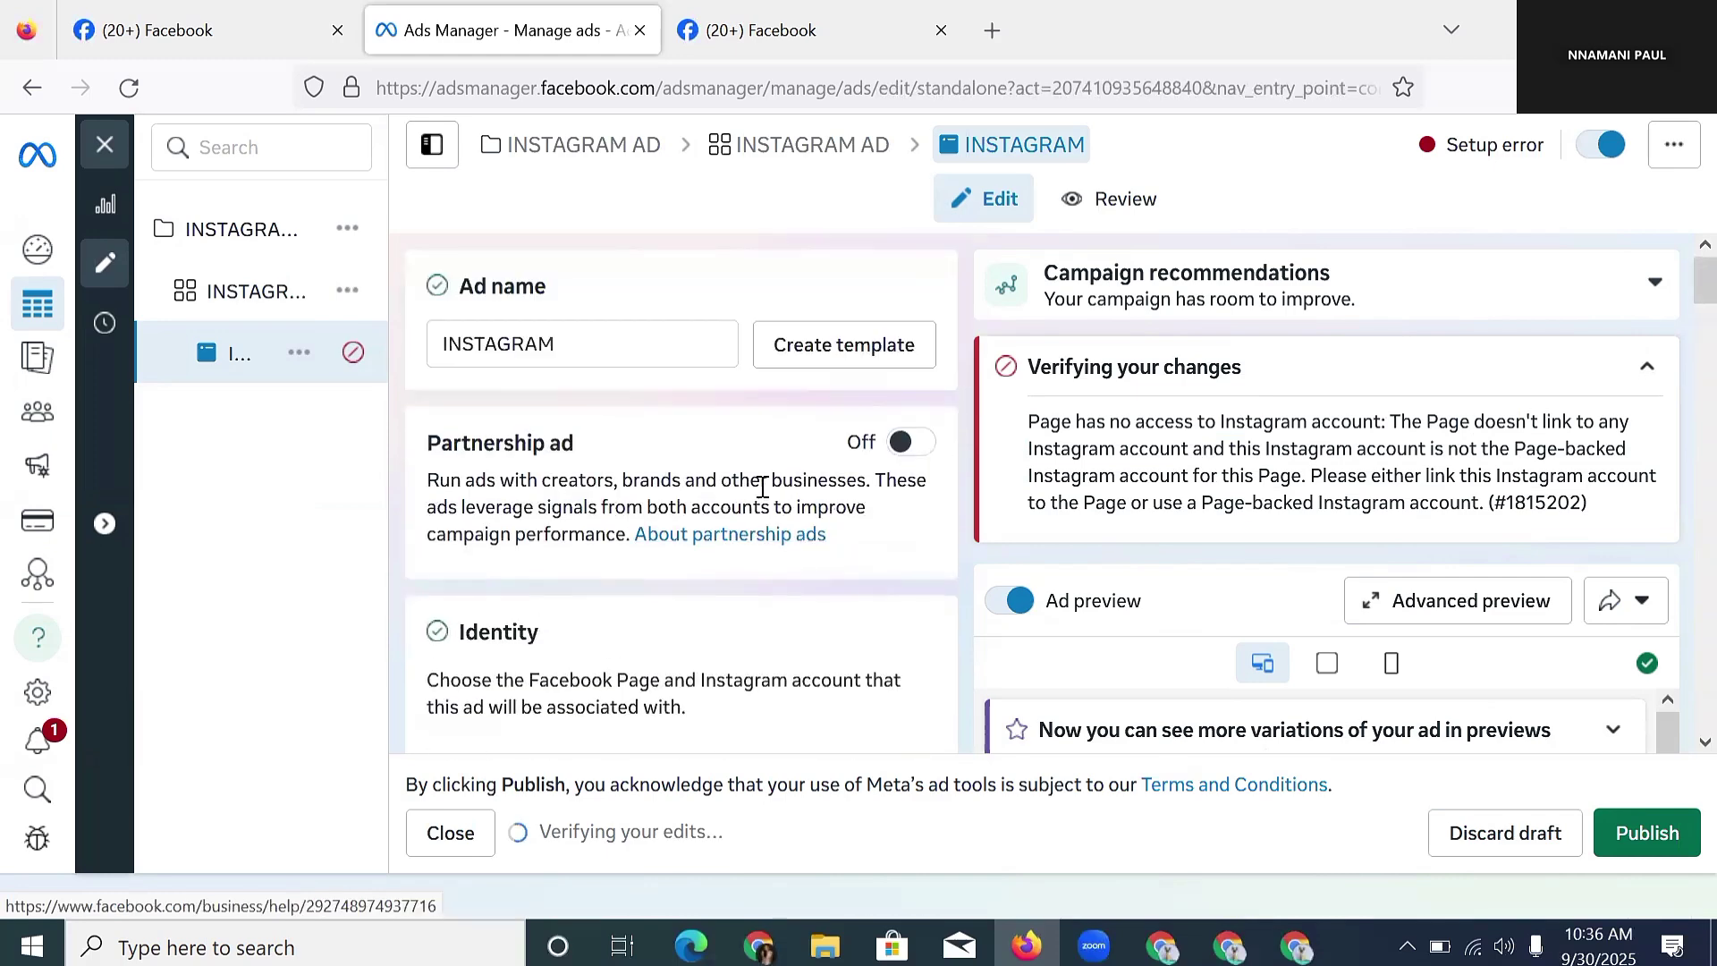
{"action": "scroll", "coordinate": [766, 487], "scroll_direction": "down", "scroll_amount": 5}
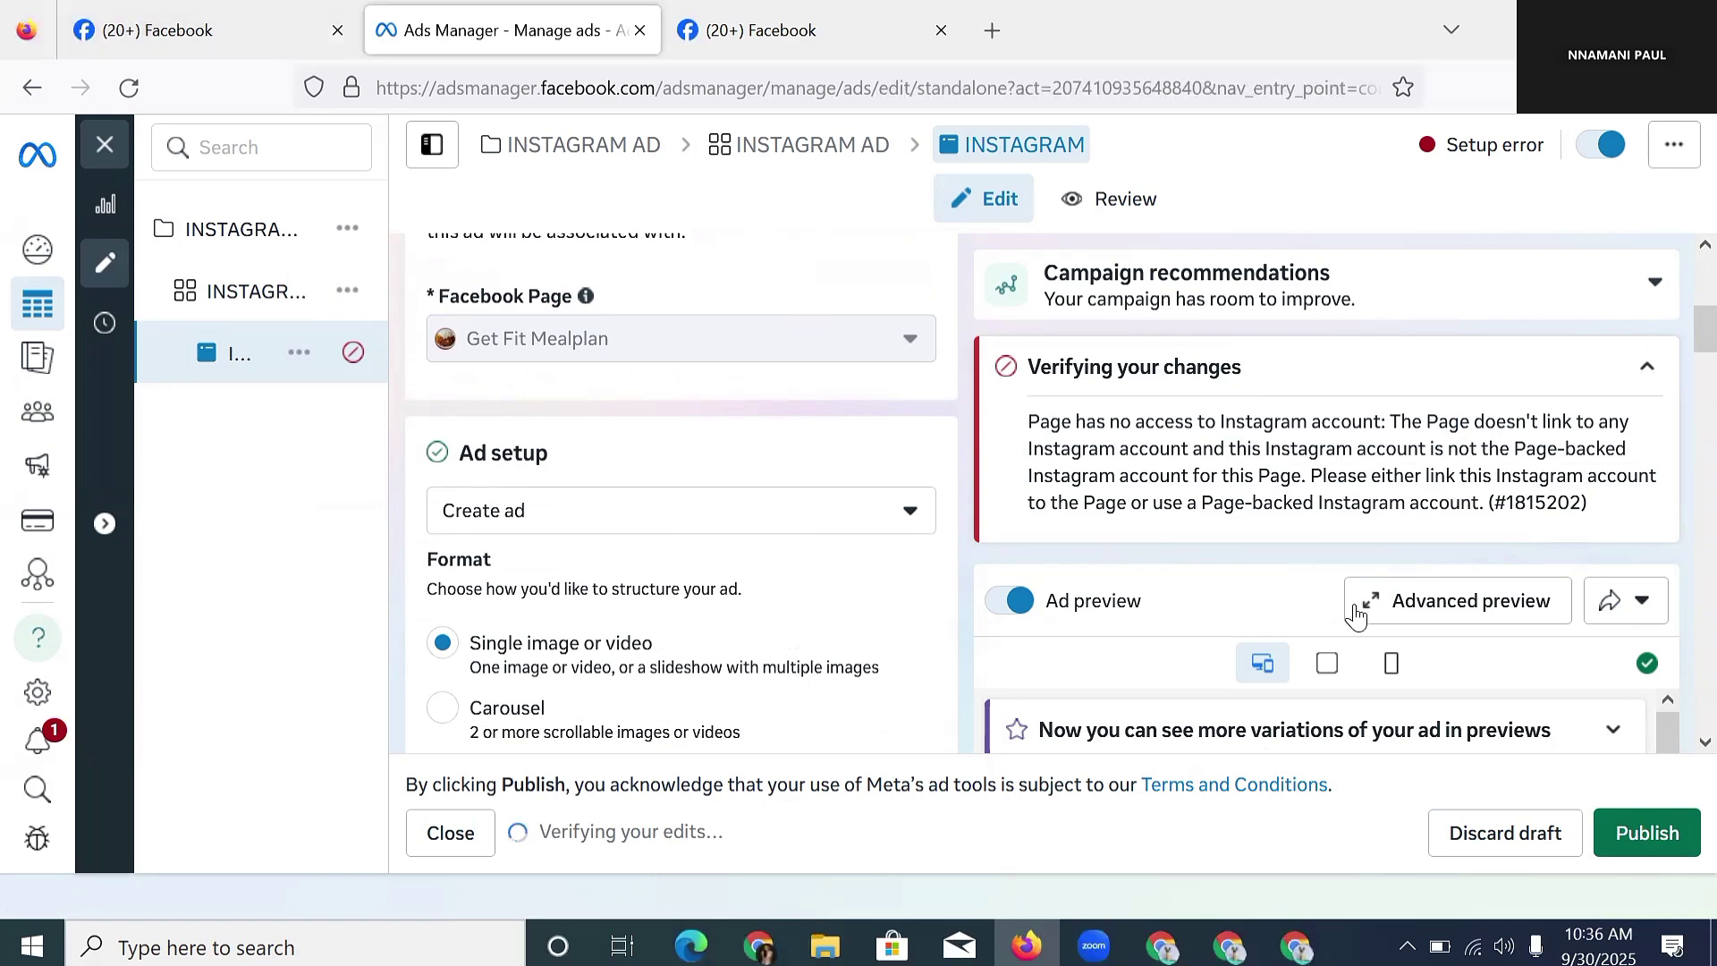
{"action": "scroll", "coordinate": [774, 560], "scroll_direction": "up", "scroll_amount": 5}
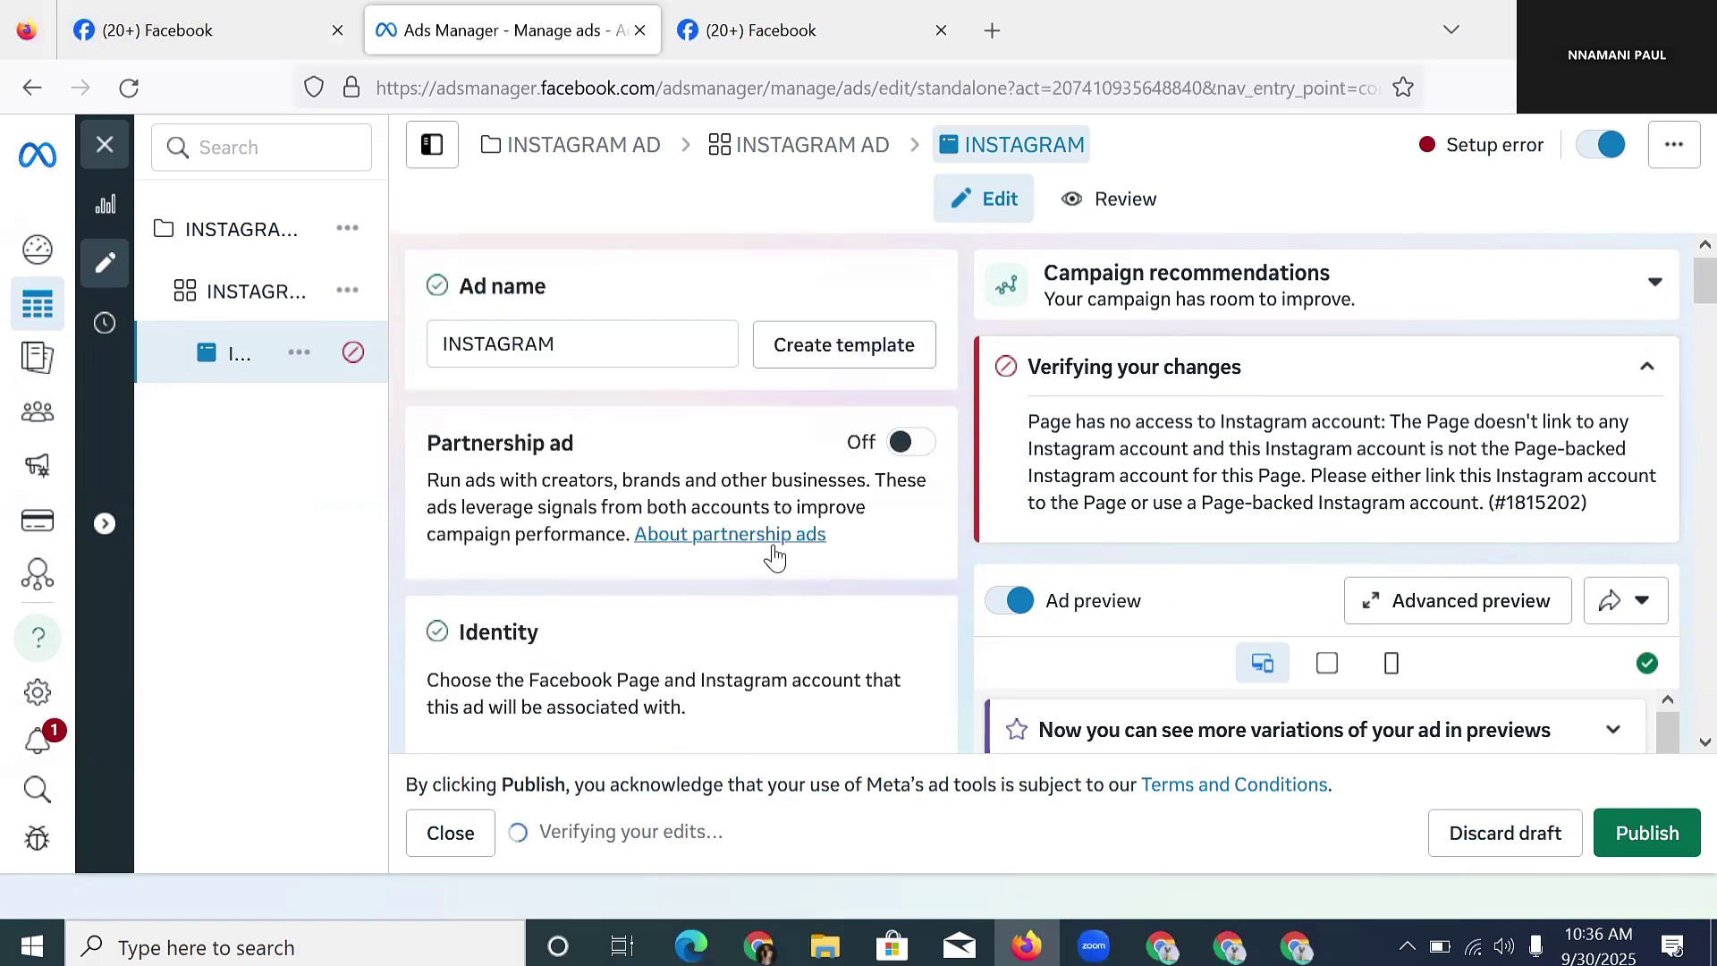
{"action": "scroll", "coordinate": [771, 554], "scroll_direction": "down", "scroll_amount": 1}
{"action": "scroll", "coordinate": [771, 554], "scroll_direction": "down", "scroll_amount": 10}
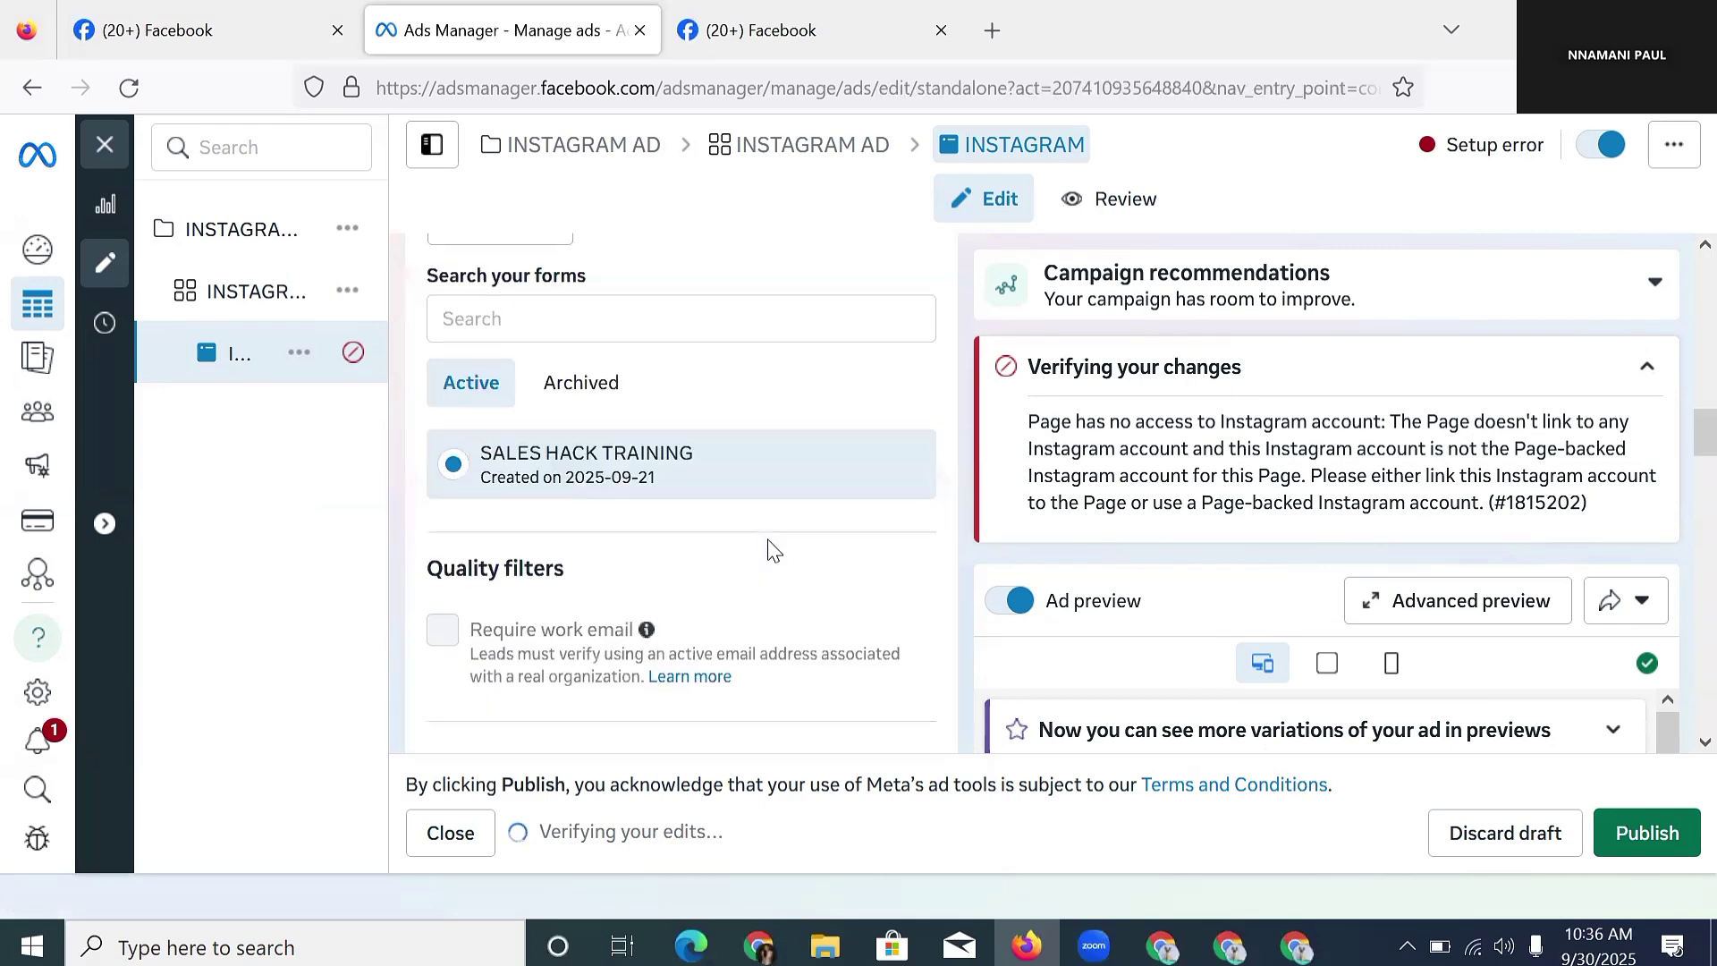
{"action": "scroll", "coordinate": [771, 555], "scroll_direction": "down", "scroll_amount": 1}
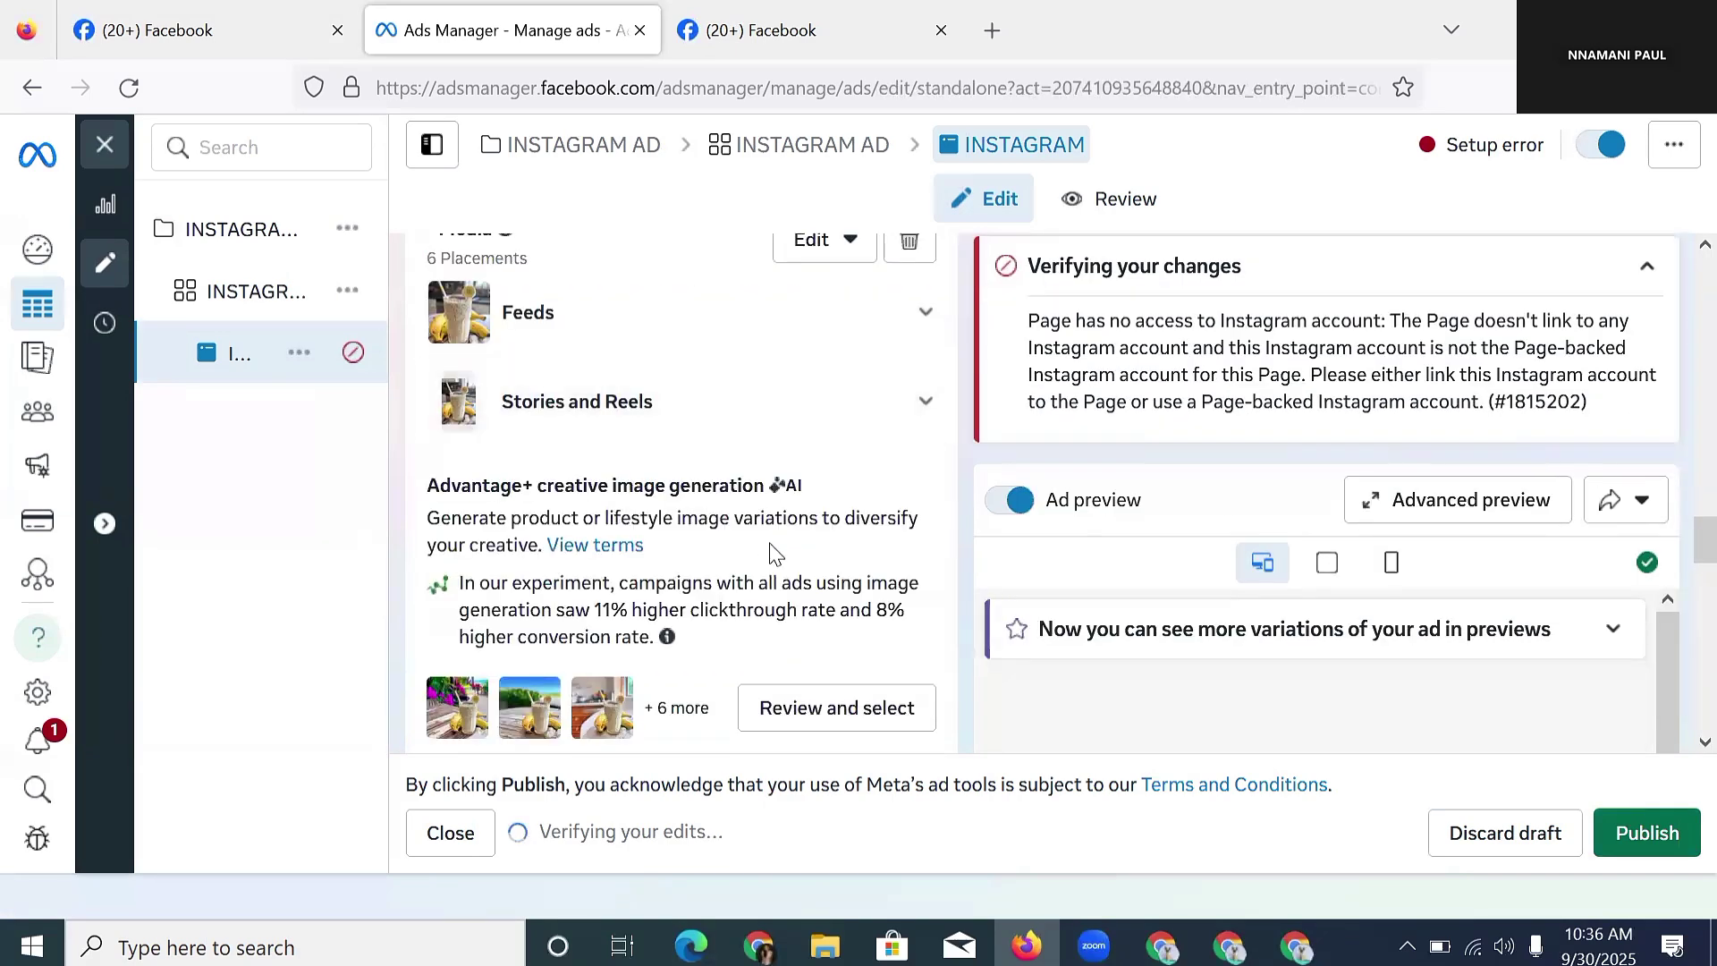